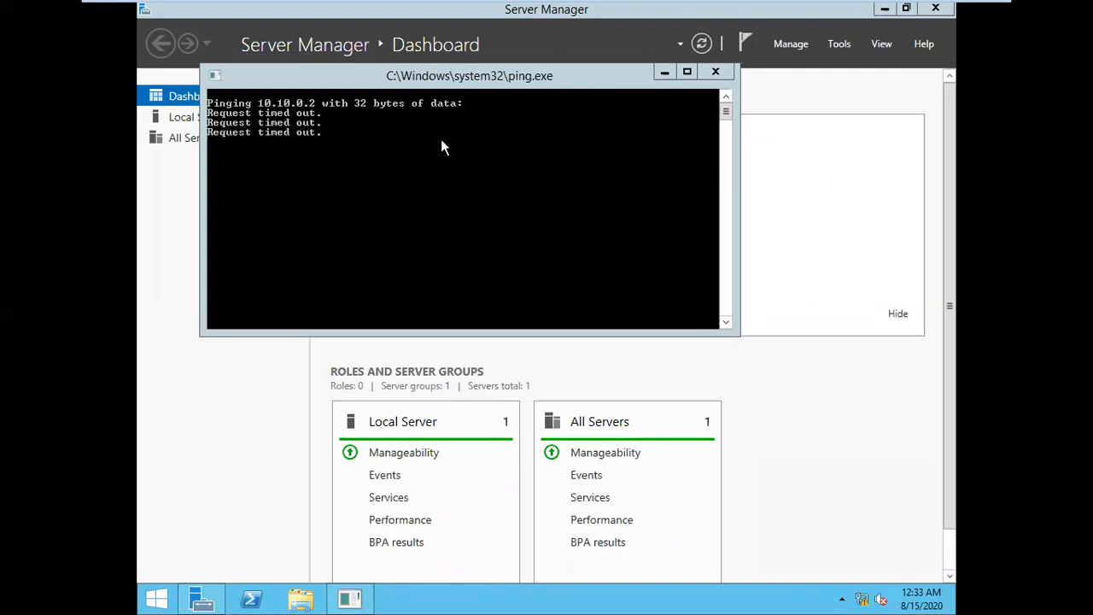
On server A, start a continuous ping to 10.10.0.2 with 'ping 10.10.0.2 -t'
{"action": "left_click", "coordinate": [479, 138]}
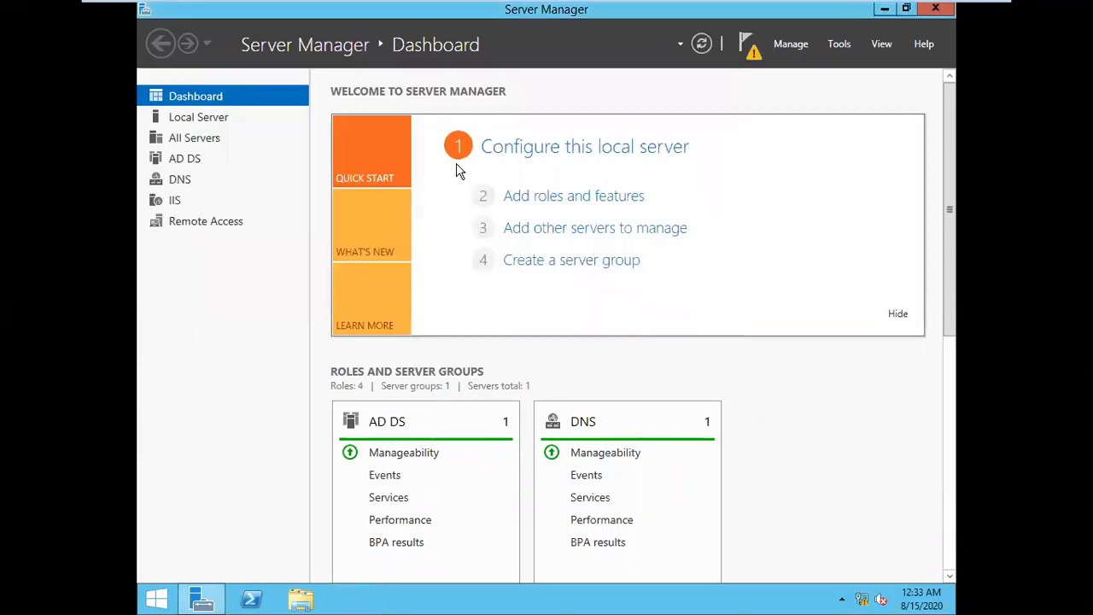
{"action": "key", "text": "super+r"}
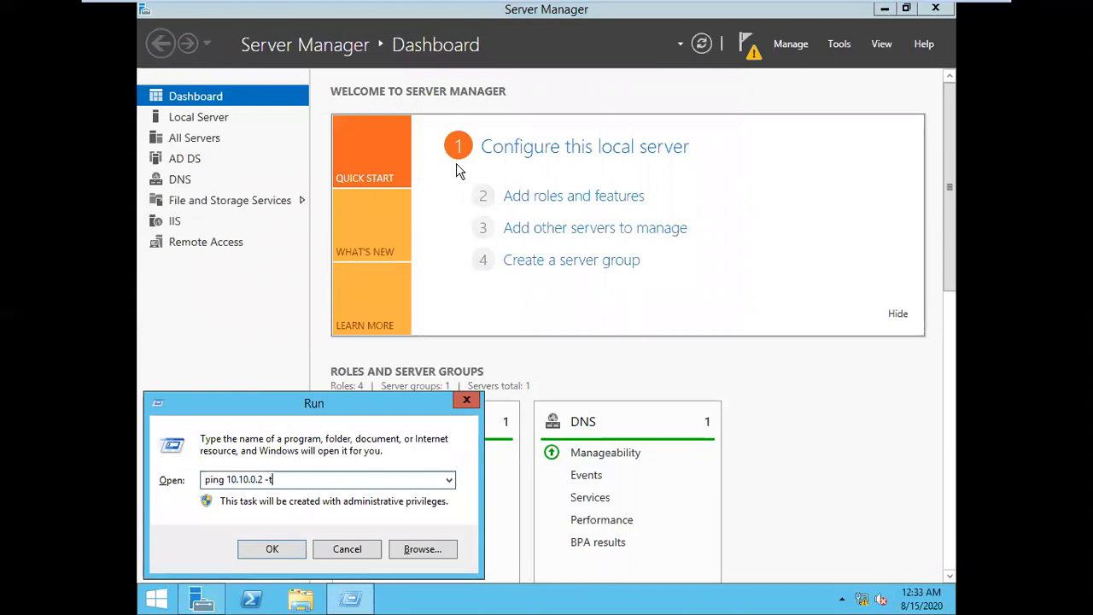
{"action": "key", "text": "Return"}
Check server B, then on server A launch the remote access Getting Started Wizard from notifications
{"action": "mouse_move", "coordinate": [662, 7]}
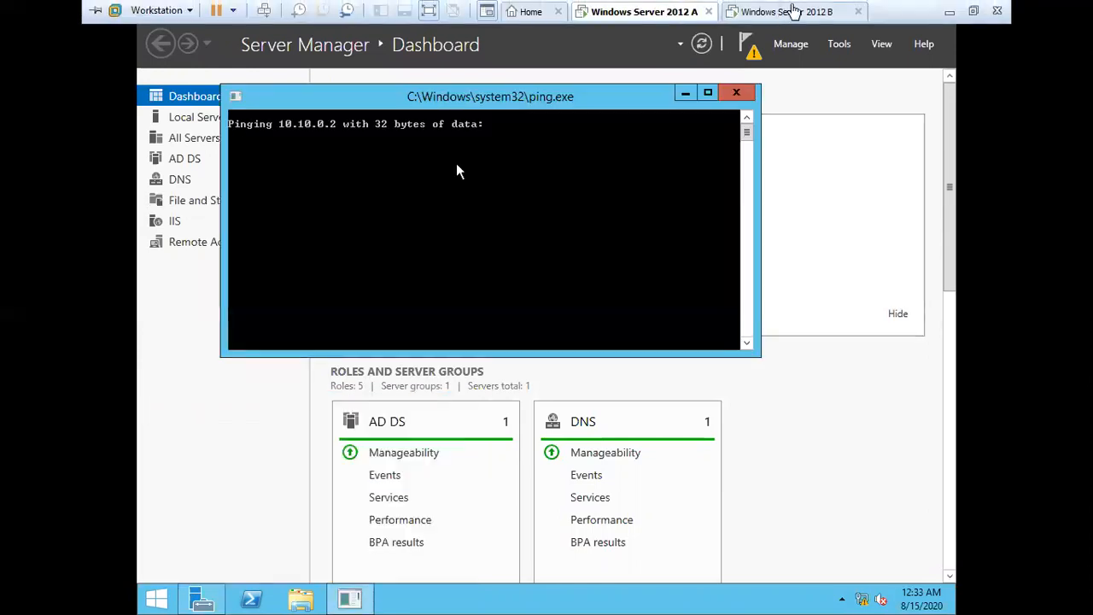
{"action": "left_click", "coordinate": [793, 10]}
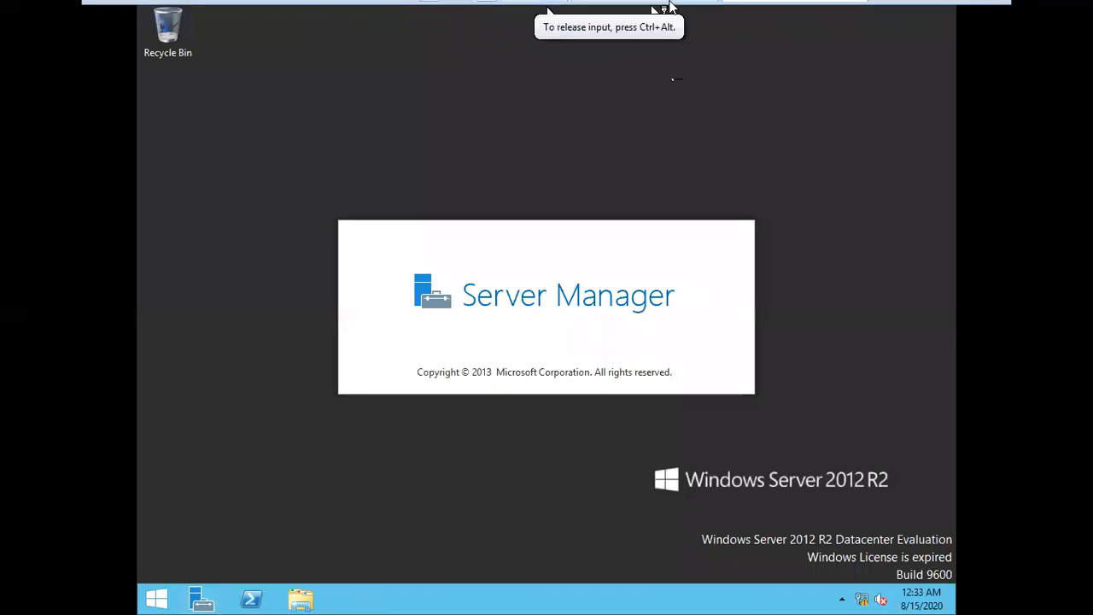
{"action": "left_click", "coordinate": [630, 21]}
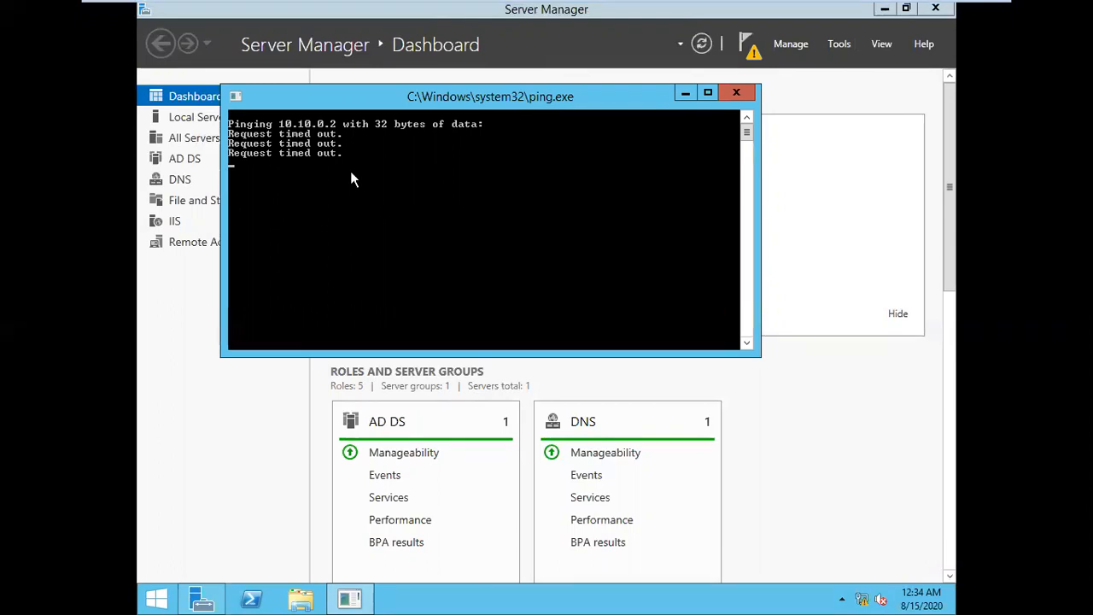
{"action": "left_click", "coordinate": [753, 51]}
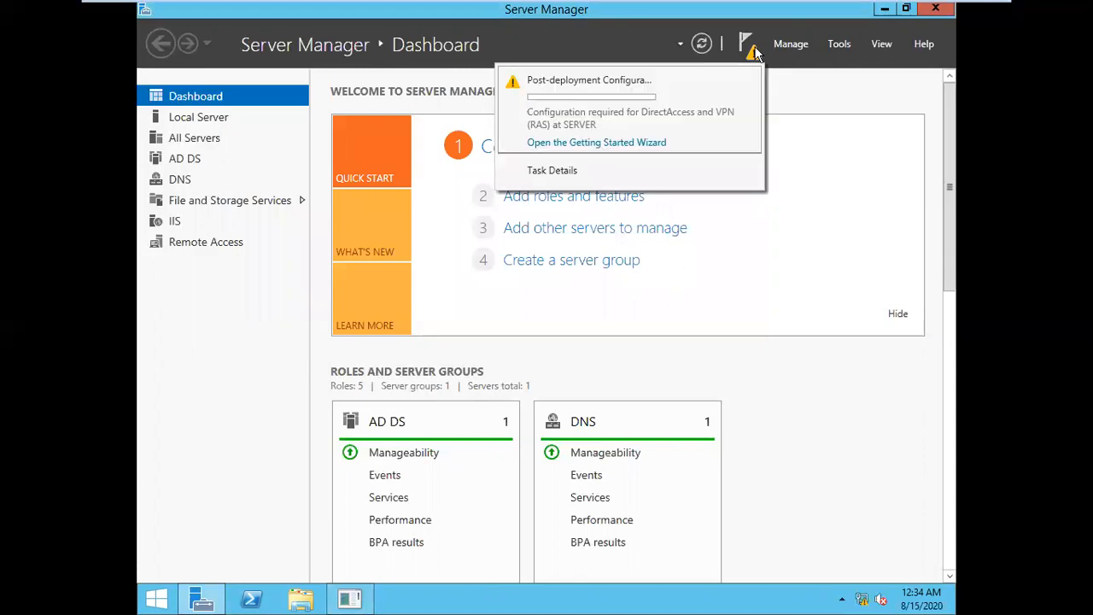
{"action": "left_click", "coordinate": [627, 143]}
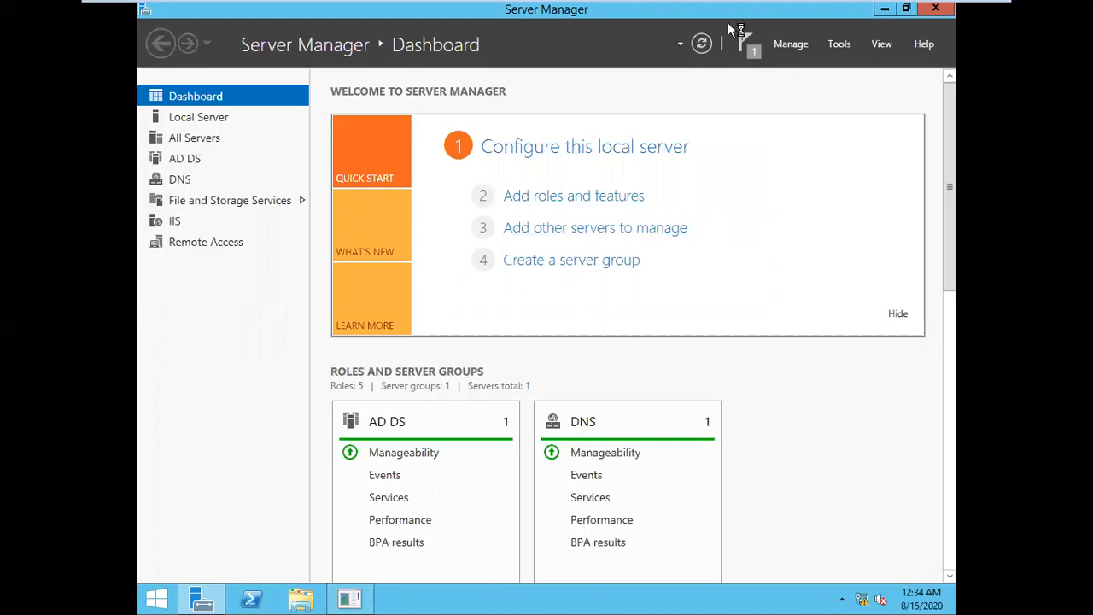
On server B, run 'ping 10.0.0.1' and confirm it gets replies
{"action": "mouse_move", "coordinate": [681, 2]}
{"action": "left_click", "coordinate": [830, 17]}
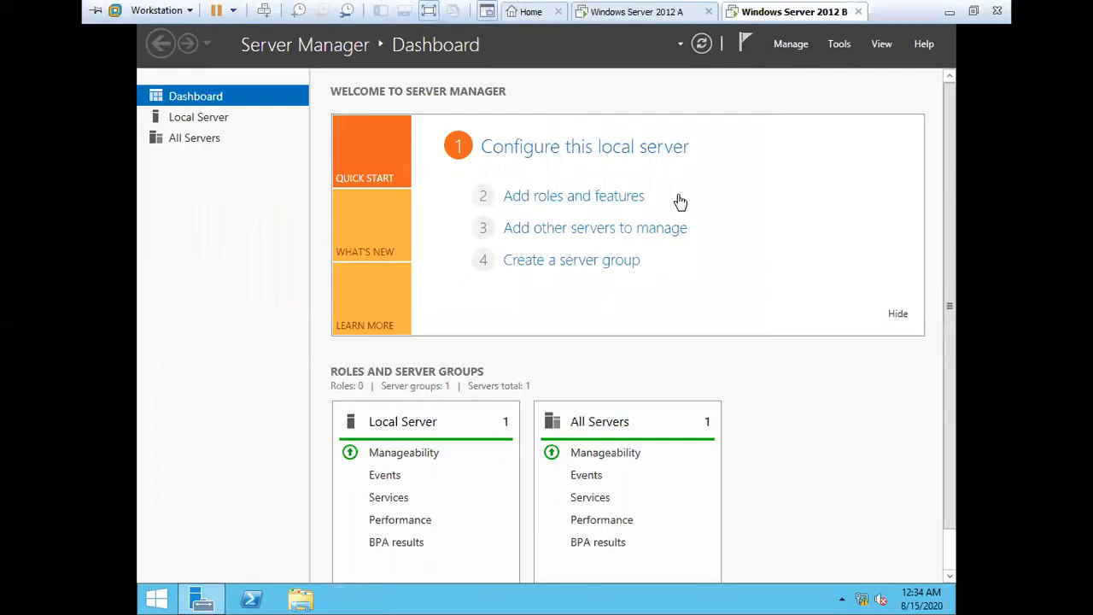
{"action": "left_click", "coordinate": [865, 254]}
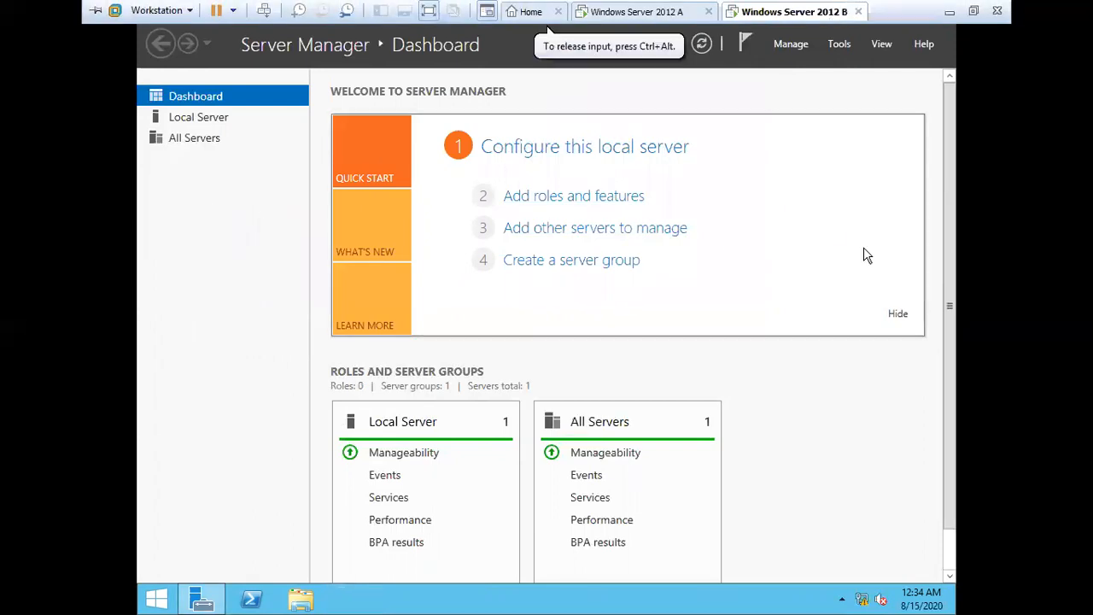
{"action": "key", "text": "super+r"}
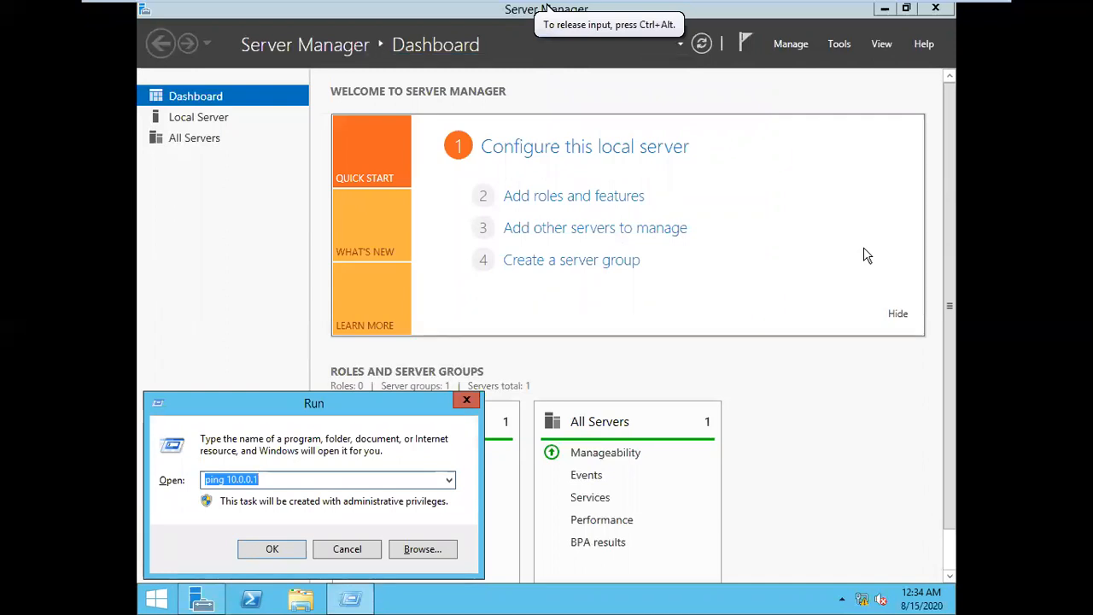
{"action": "key", "text": "Return"}
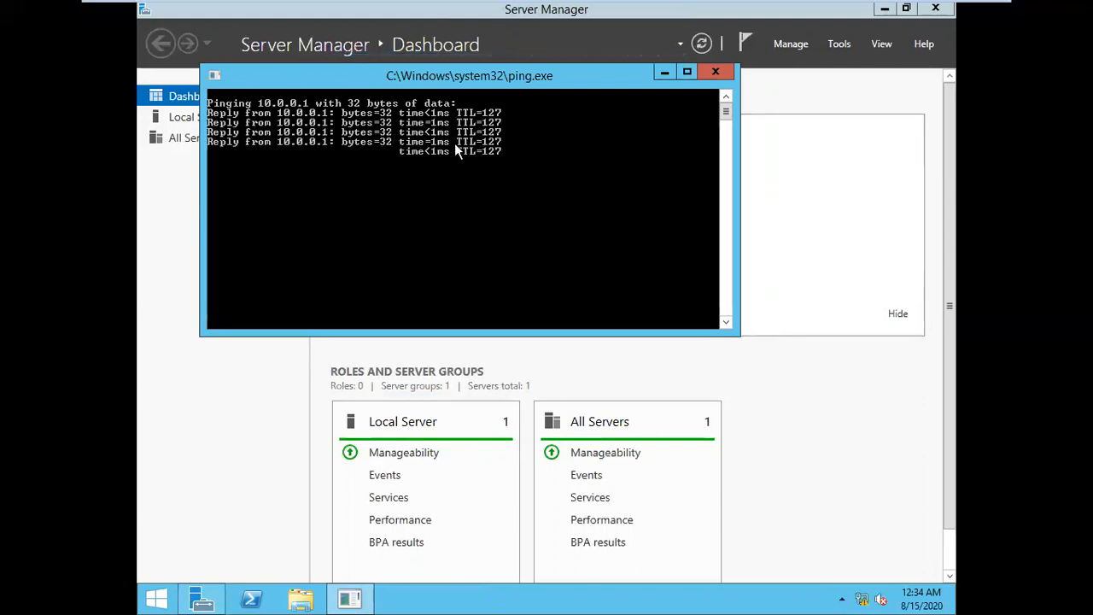
Restart the continuous 'ping 10.10.0.2 -t' on server A, then minimise VMware to reach the notes
{"action": "left_click", "coordinate": [646, 12]}
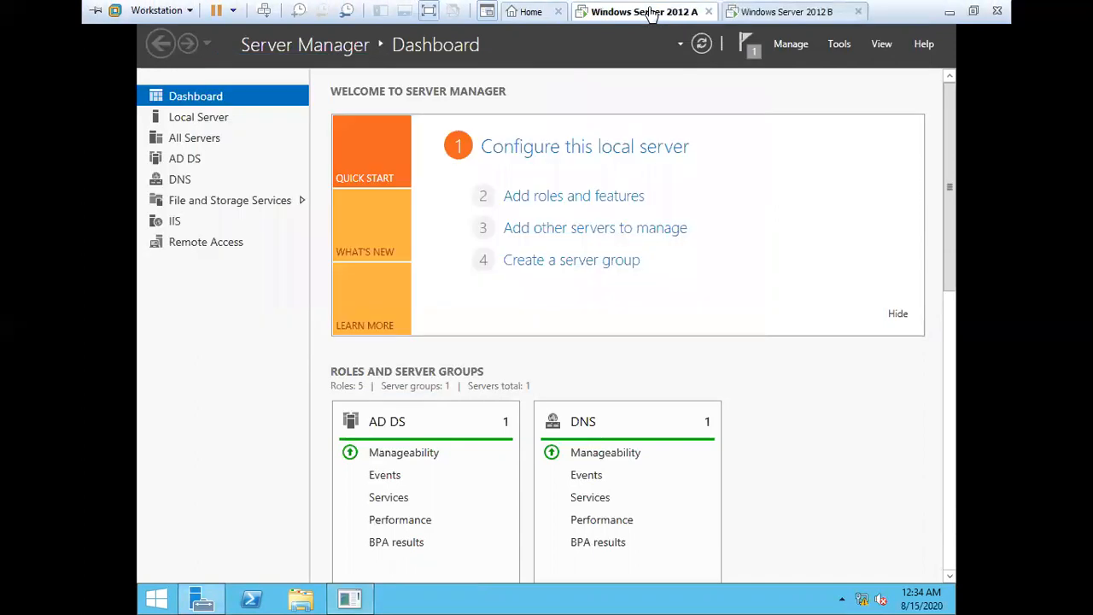
{"action": "left_click", "coordinate": [783, 143]}
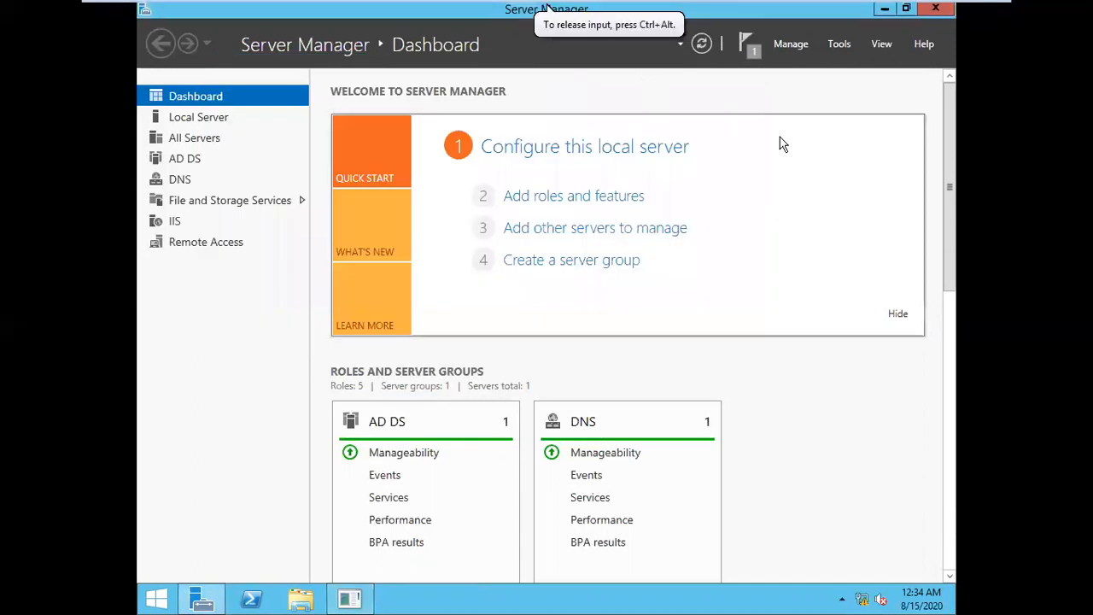
{"action": "key", "text": "super+r"}
{"action": "key", "text": "Return"}
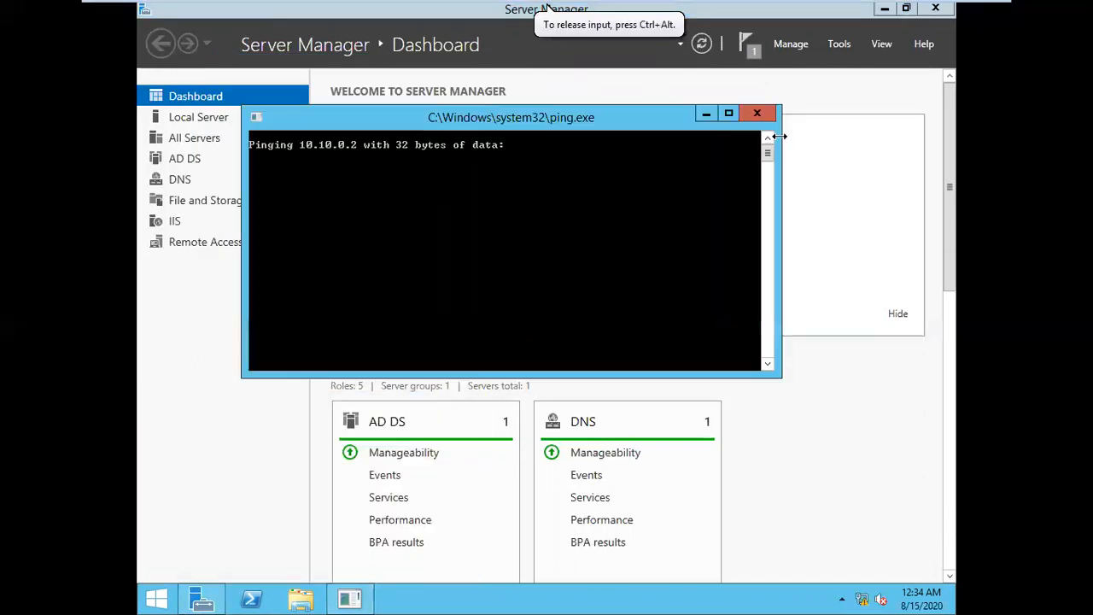
{"action": "right_click", "coordinate": [364, 611]}
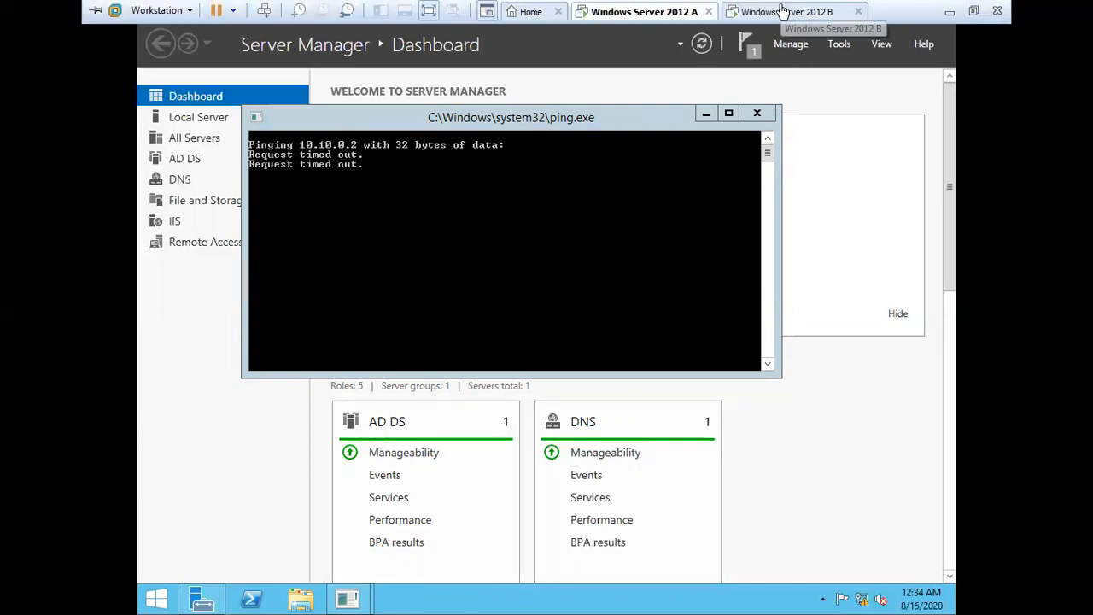
{"action": "left_click", "coordinate": [788, 14]}
{"action": "left_click", "coordinate": [948, 14]}
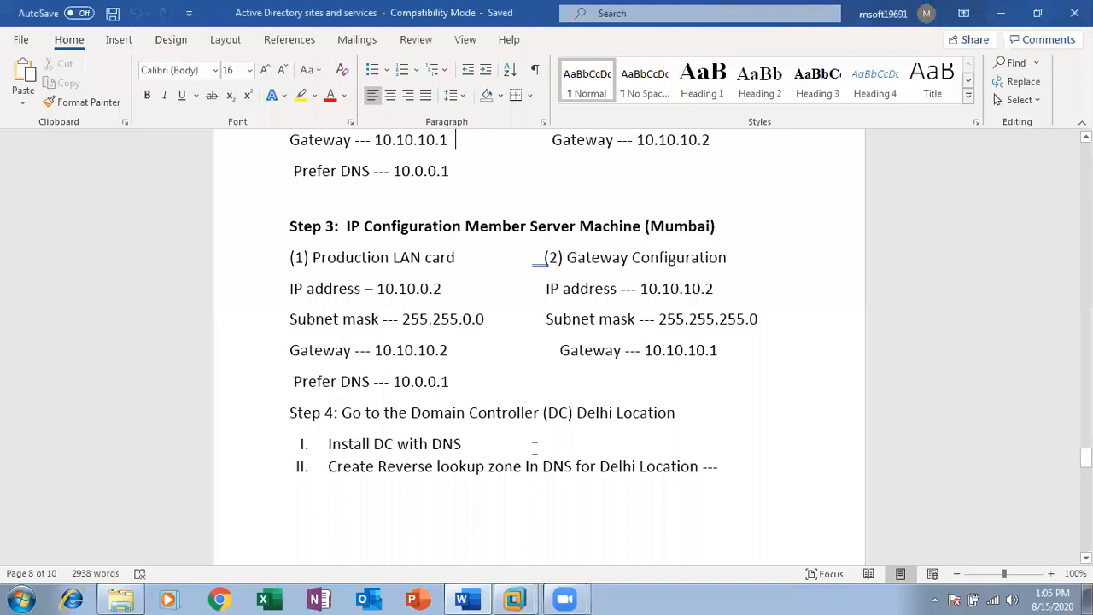
Minimise the Word notes, refresh the desktop, and briefly reopen then minimise Word again
{"action": "left_click", "coordinate": [1001, 13]}
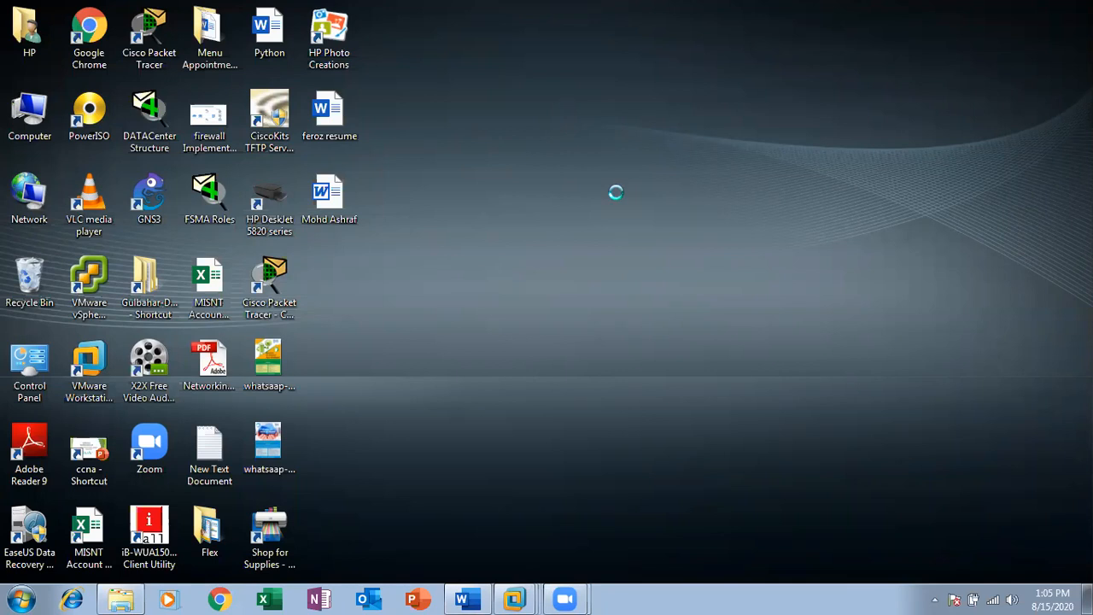
{"action": "right_click", "coordinate": [617, 195]}
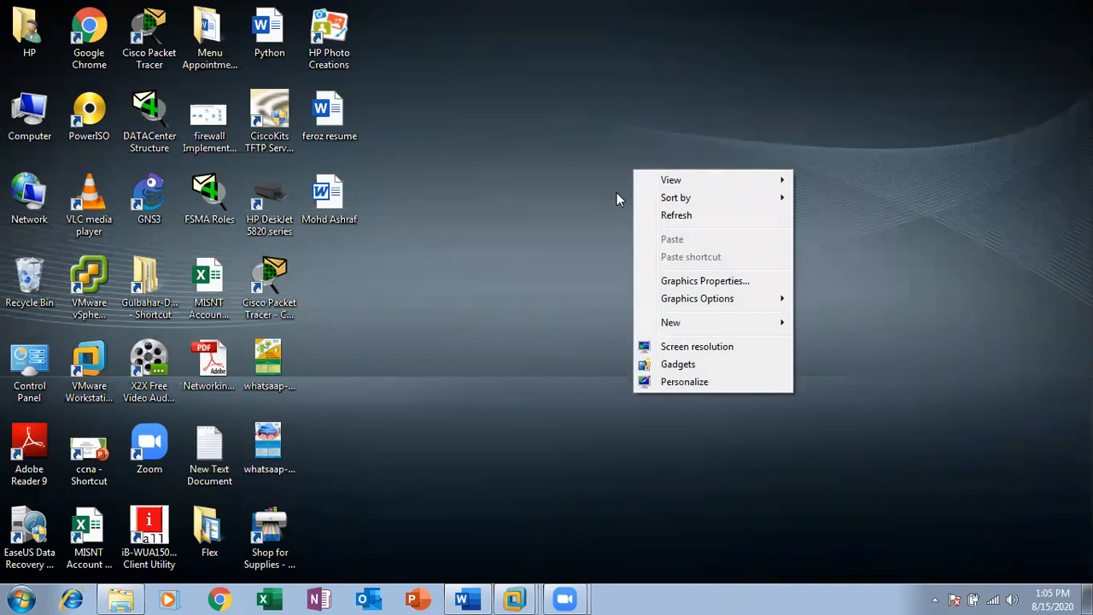
{"action": "left_click", "coordinate": [677, 215]}
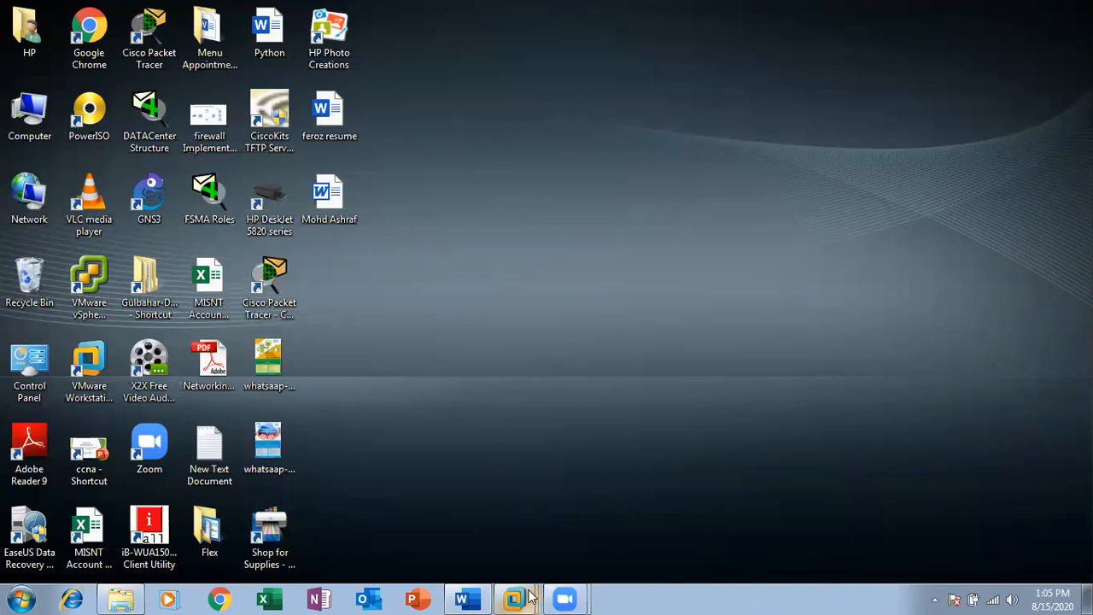
{"action": "mouse_move", "coordinate": [515, 597]}
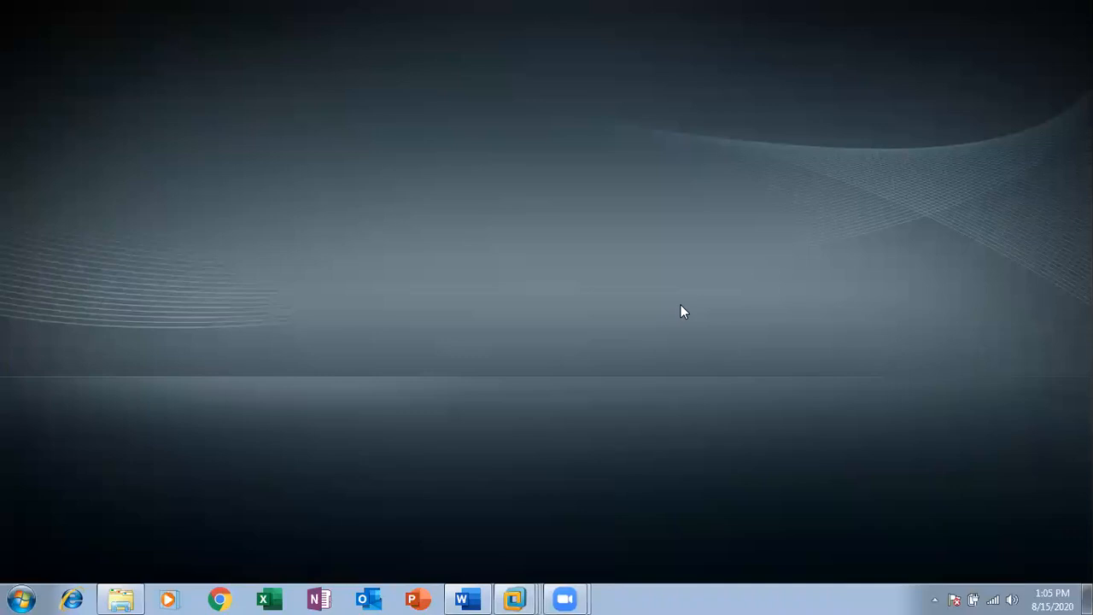
{"action": "left_click", "coordinate": [484, 597]}
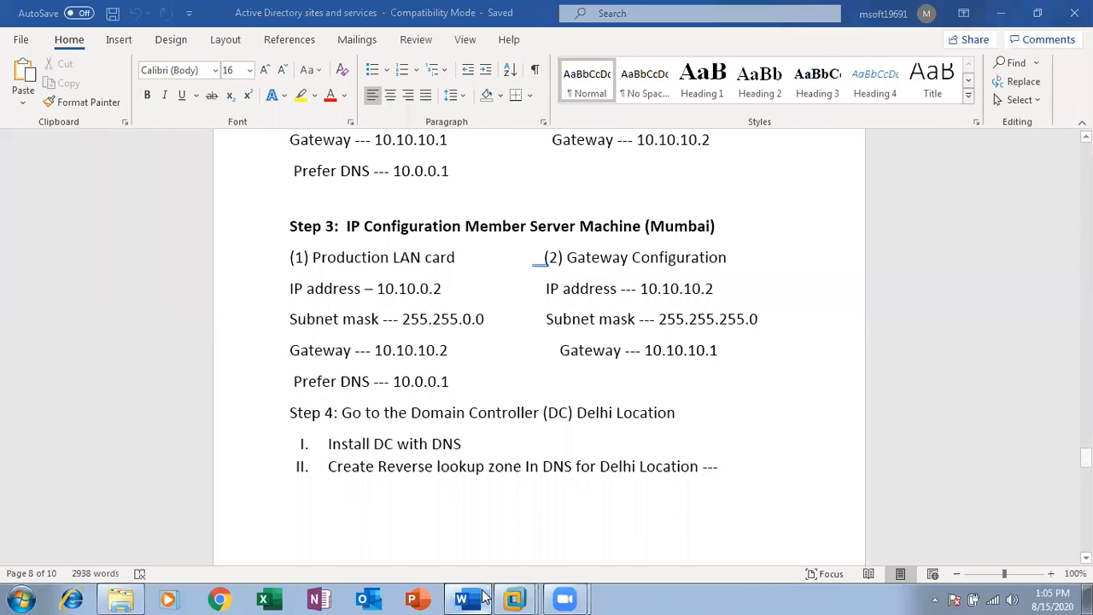
{"action": "left_click", "coordinate": [485, 598]}
{"action": "mouse_move", "coordinate": [515, 598]}
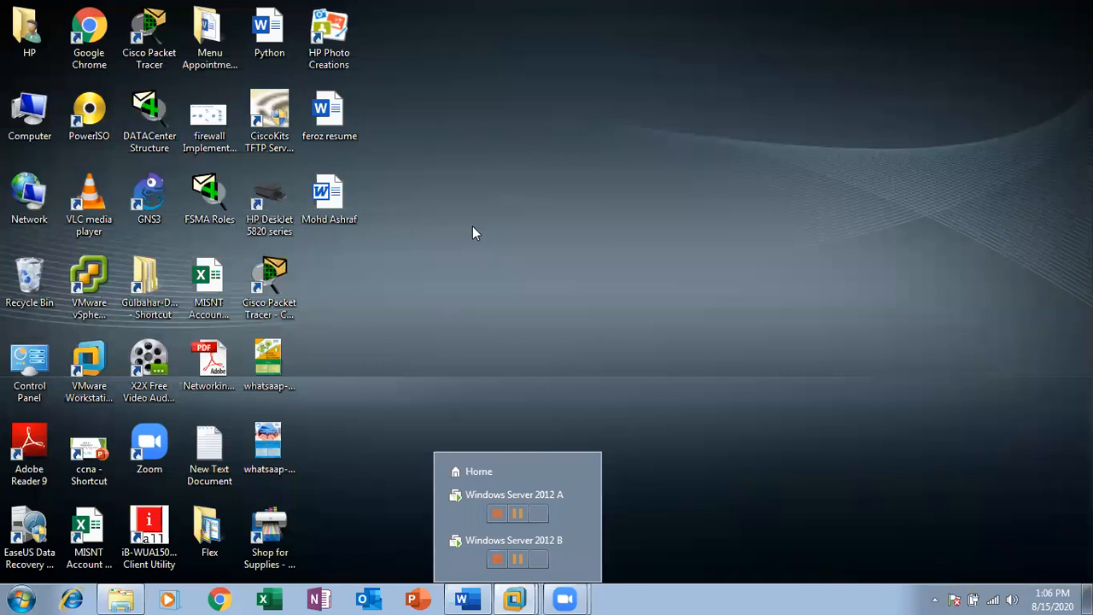
On server A, check notifications and launch Routing and Remote Access from the Tools menu
{"action": "left_click", "coordinate": [458, 506]}
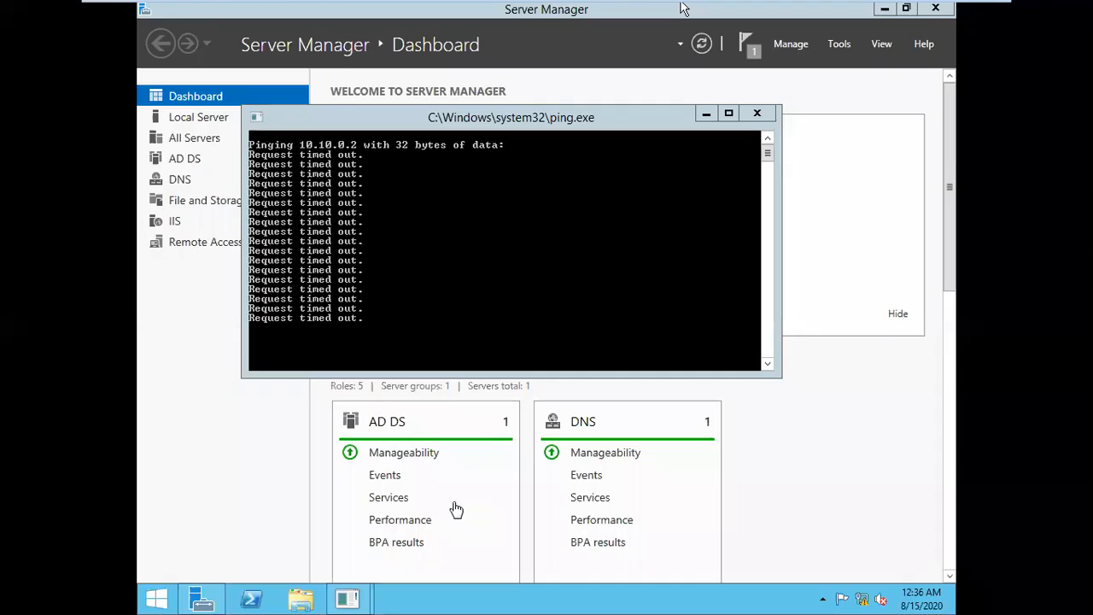
{"action": "left_click", "coordinate": [527, 261]}
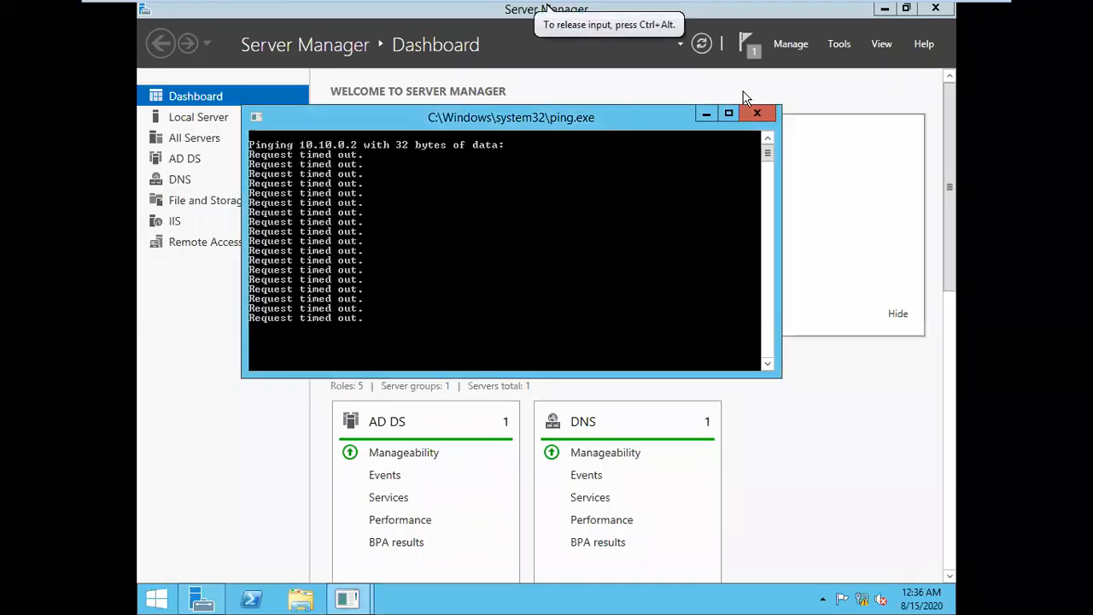
{"action": "left_click", "coordinate": [751, 49]}
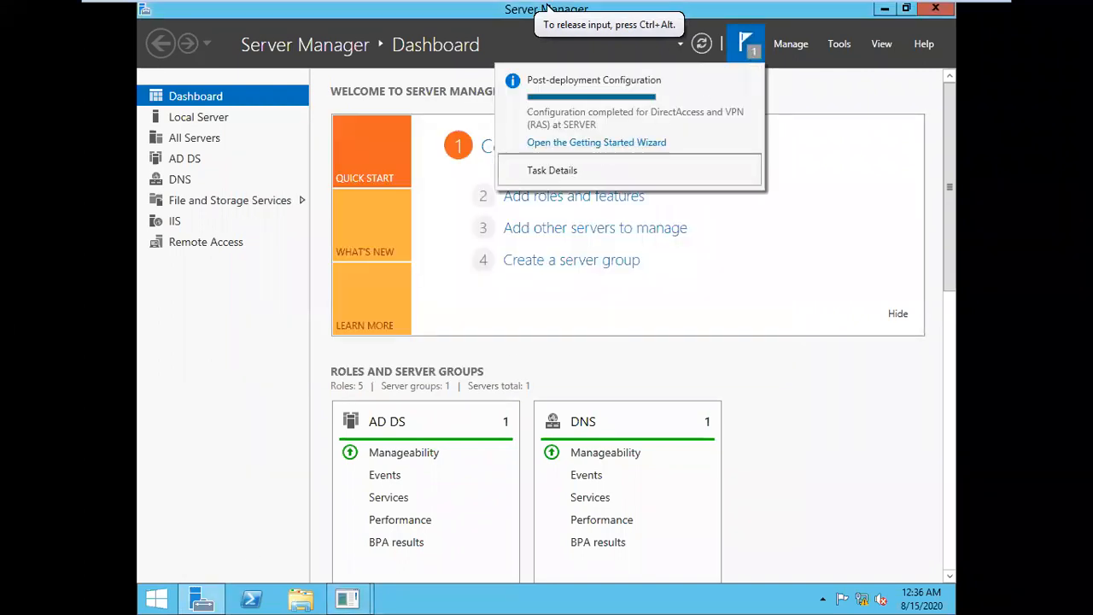
{"action": "left_click", "coordinate": [842, 45]}
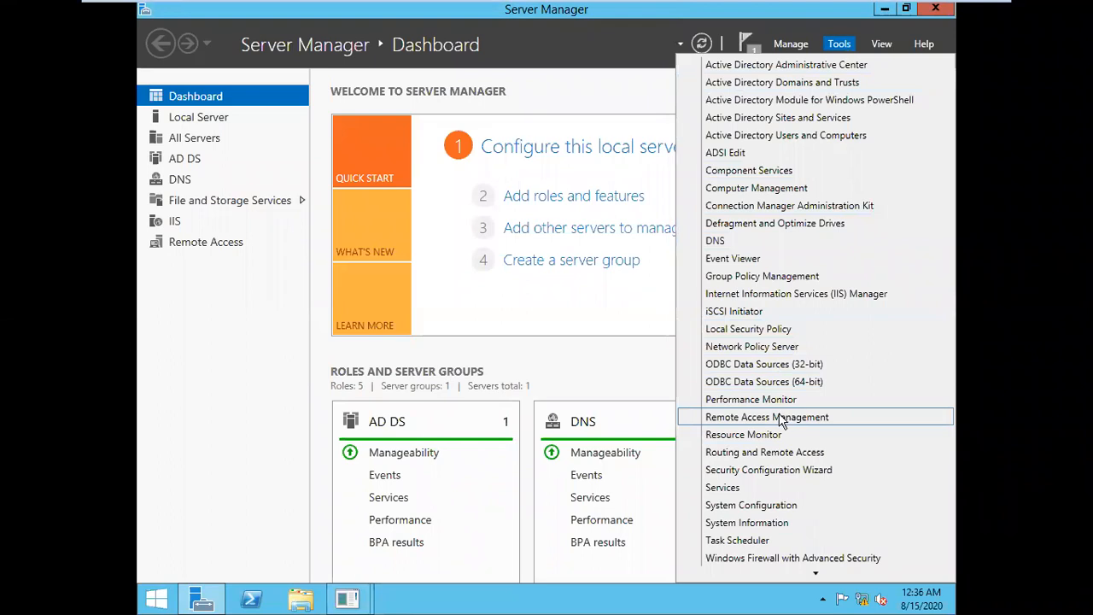
{"action": "left_click", "coordinate": [779, 455]}
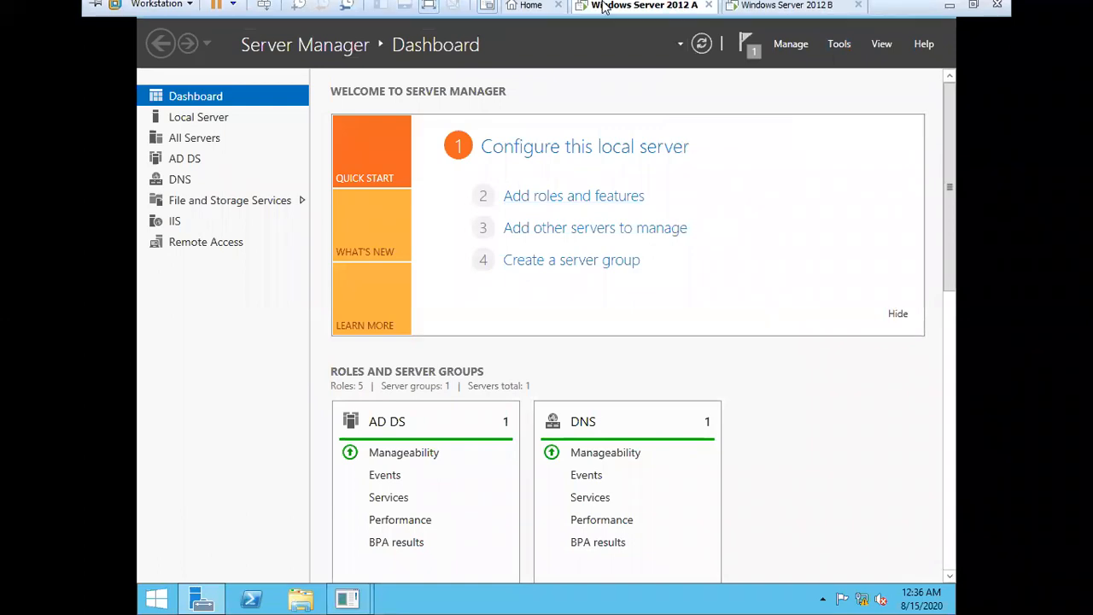
{"action": "left_click", "coordinate": [734, 10]}
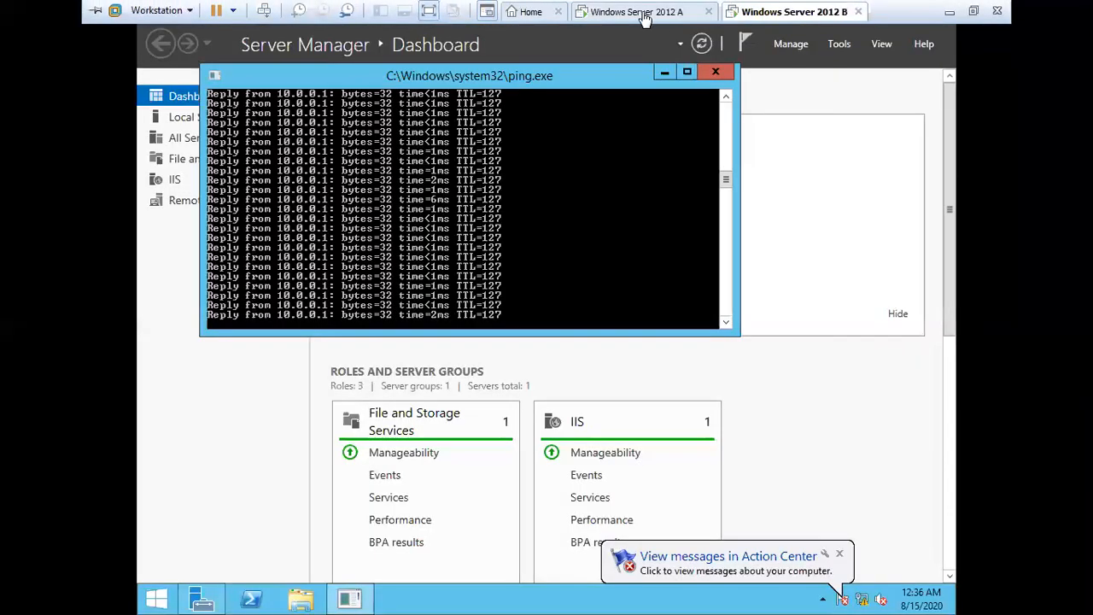
{"action": "left_click", "coordinate": [642, 11]}
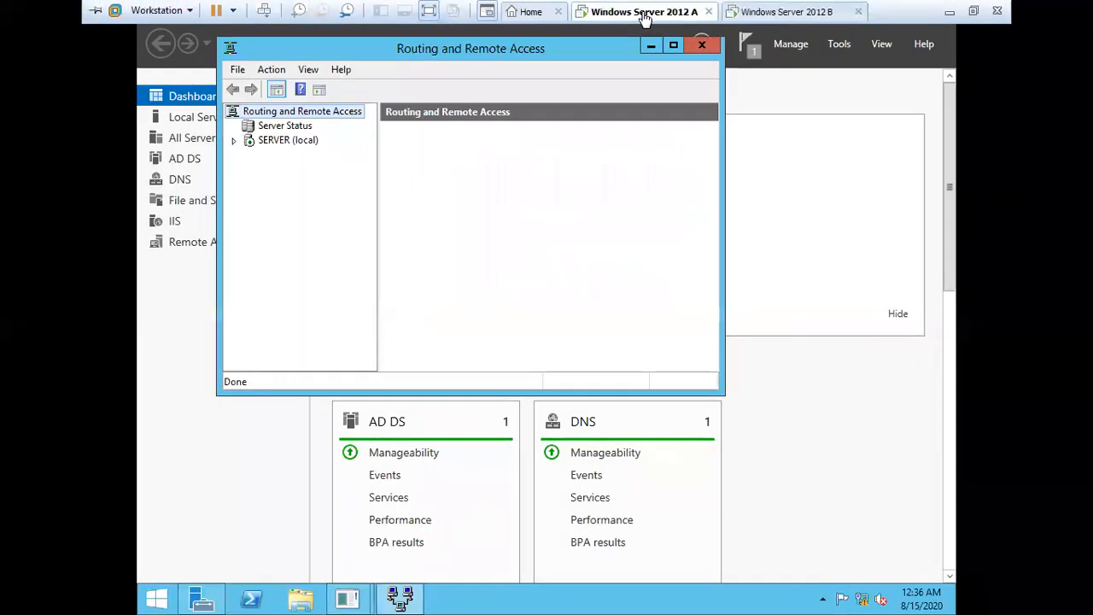
Expand and refresh the local server in Routing and Remote Access, then rerun 'ping 10.10.0.2 -t'
{"action": "double_click", "coordinate": [249, 142]}
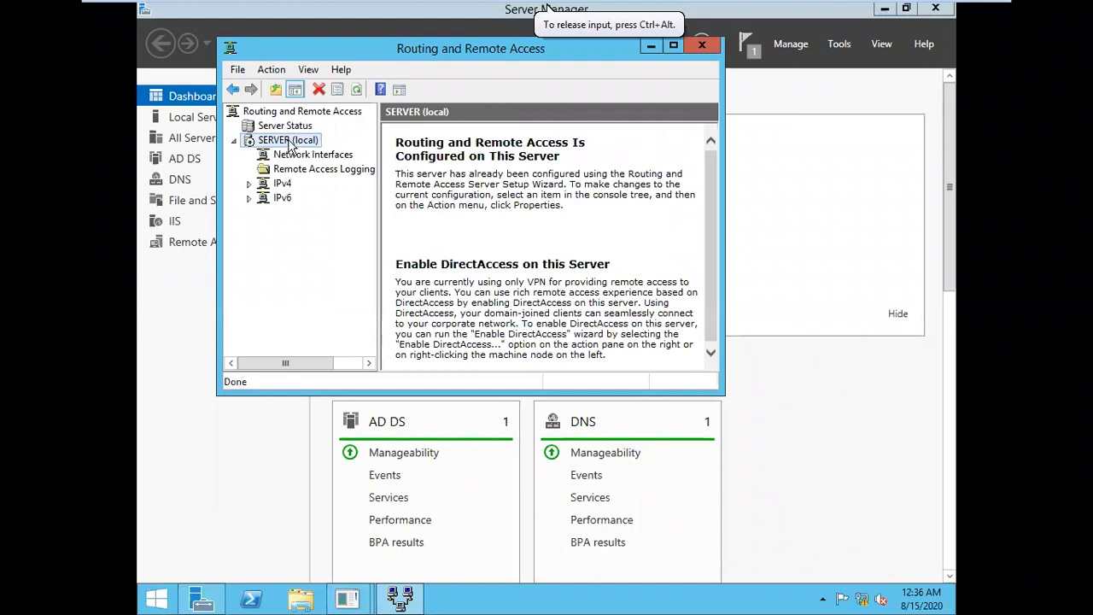
{"action": "left_click", "coordinate": [358, 88]}
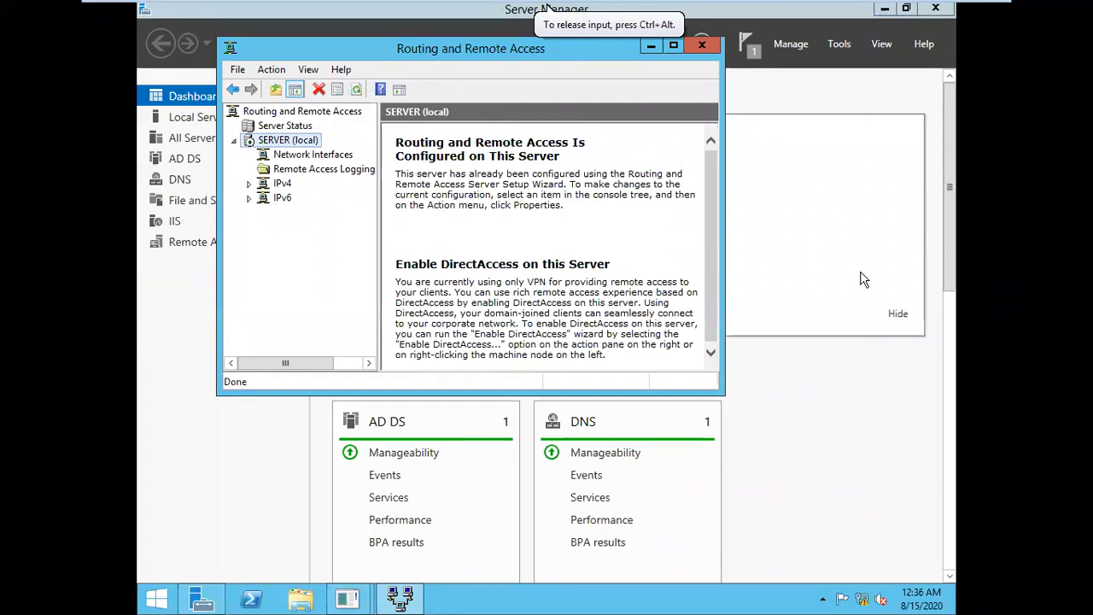
{"action": "key", "text": "super+r"}
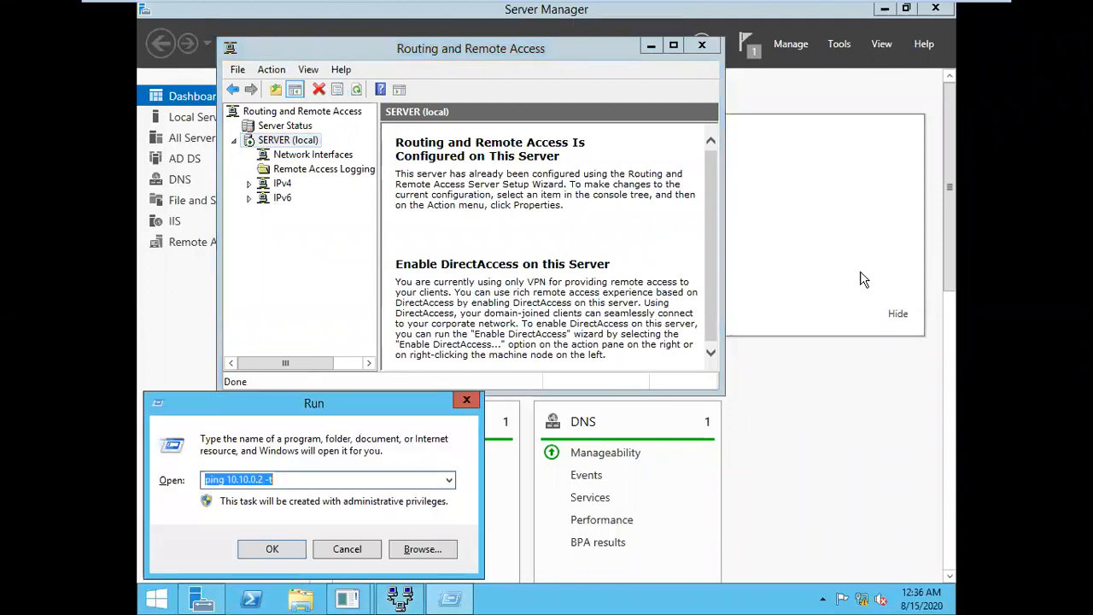
{"action": "left_click", "coordinate": [459, 601]}
{"action": "left_click", "coordinate": [349, 500]}
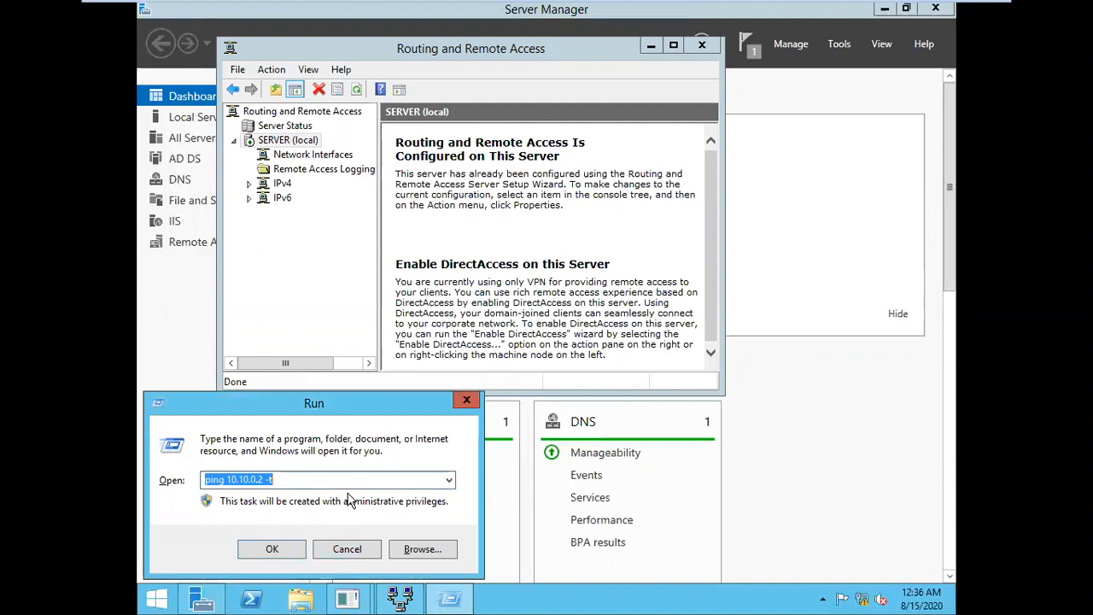
{"action": "left_click", "coordinate": [275, 548]}
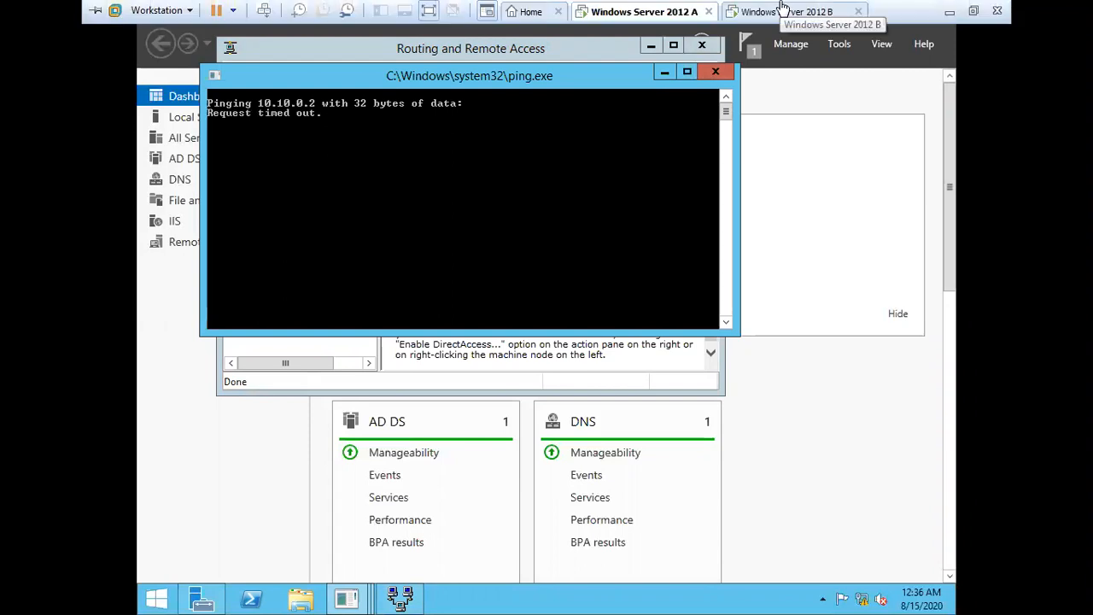
Check server B's replies from 10.0.0.1 and its Tools list, then leave full-screen view
{"action": "left_click", "coordinate": [779, 11]}
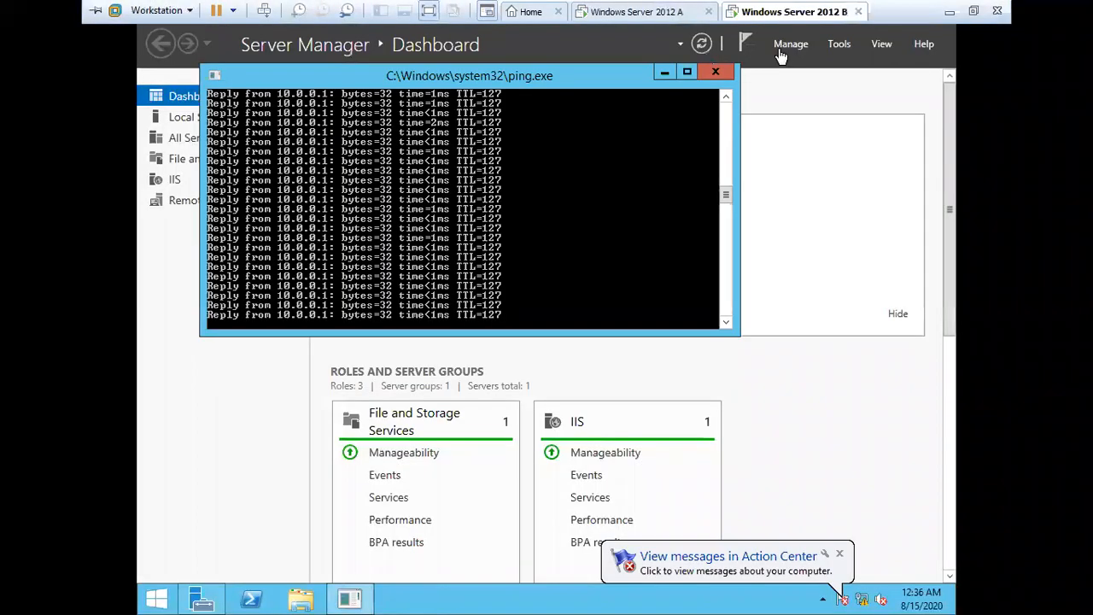
{"action": "left_click", "coordinate": [838, 43]}
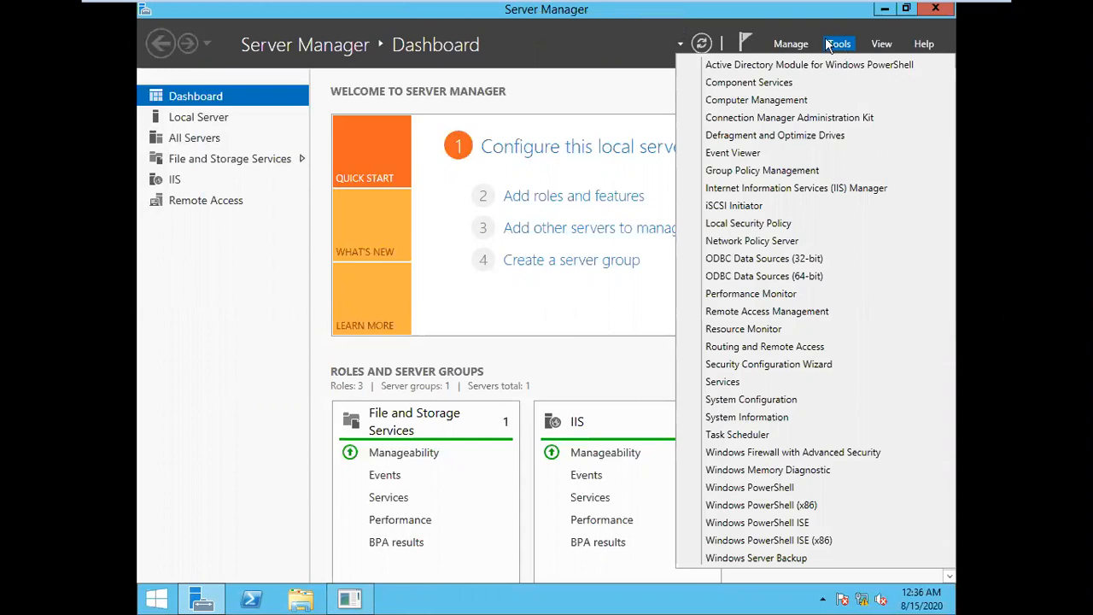
{"action": "mouse_move", "coordinate": [888, 3]}
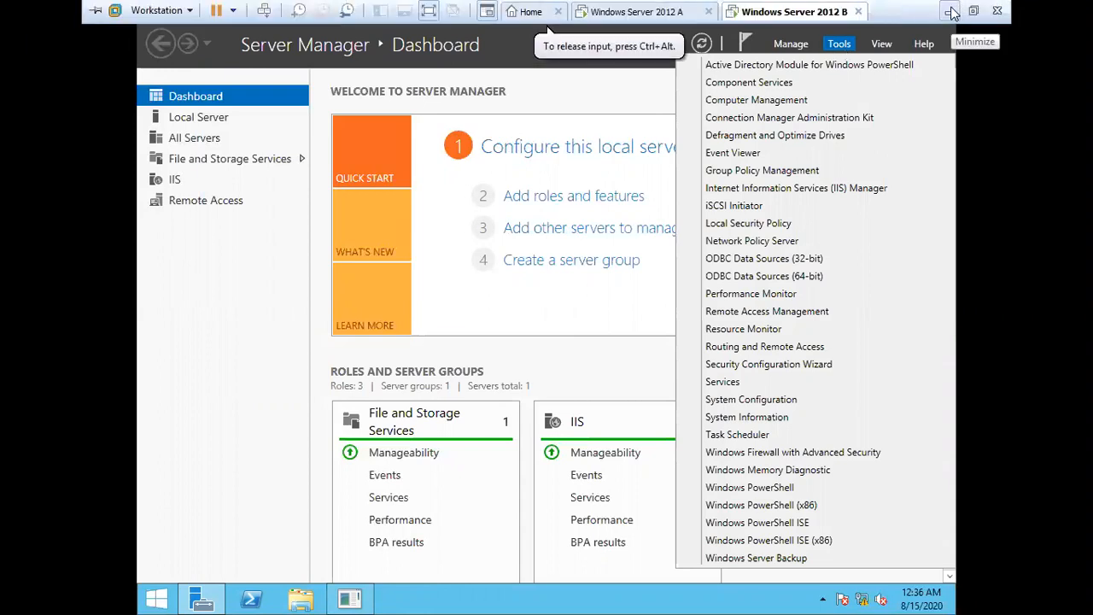
{"action": "left_click", "coordinate": [951, 12]}
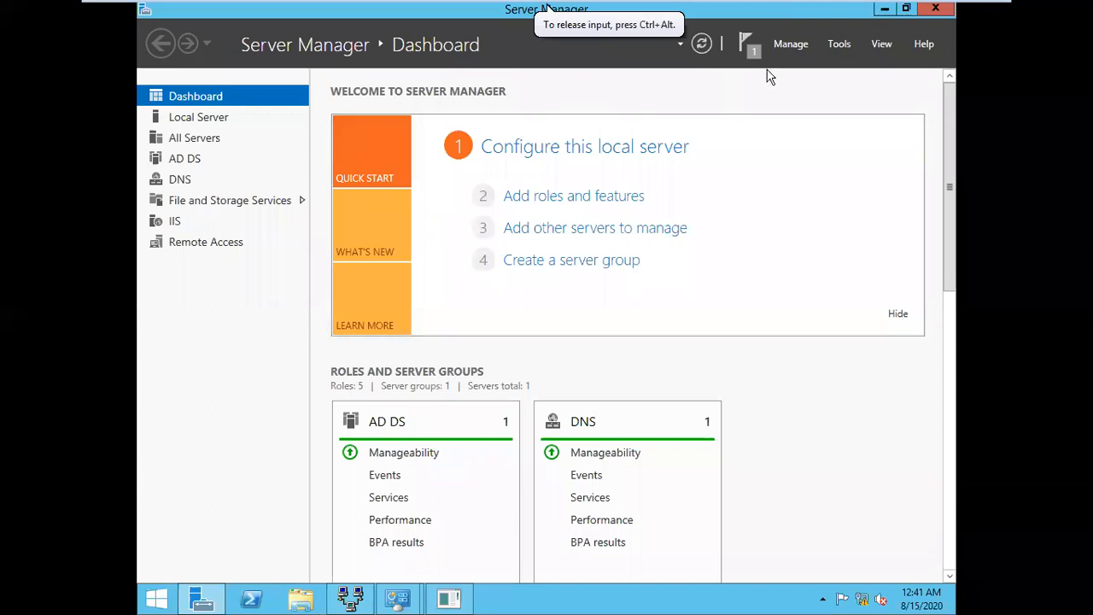
Close the old ping console and rerun 'ping 10.10.0.2 -t', closing it once replies arrive
{"action": "left_click", "coordinate": [462, 599]}
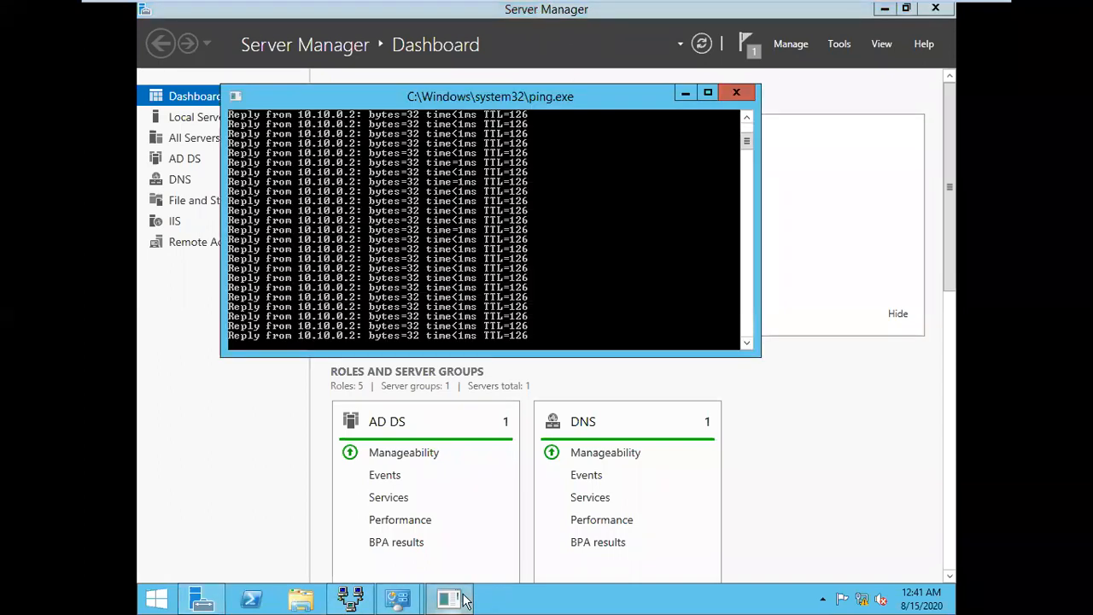
{"action": "left_click", "coordinate": [748, 93]}
{"action": "key", "text": "super+r"}
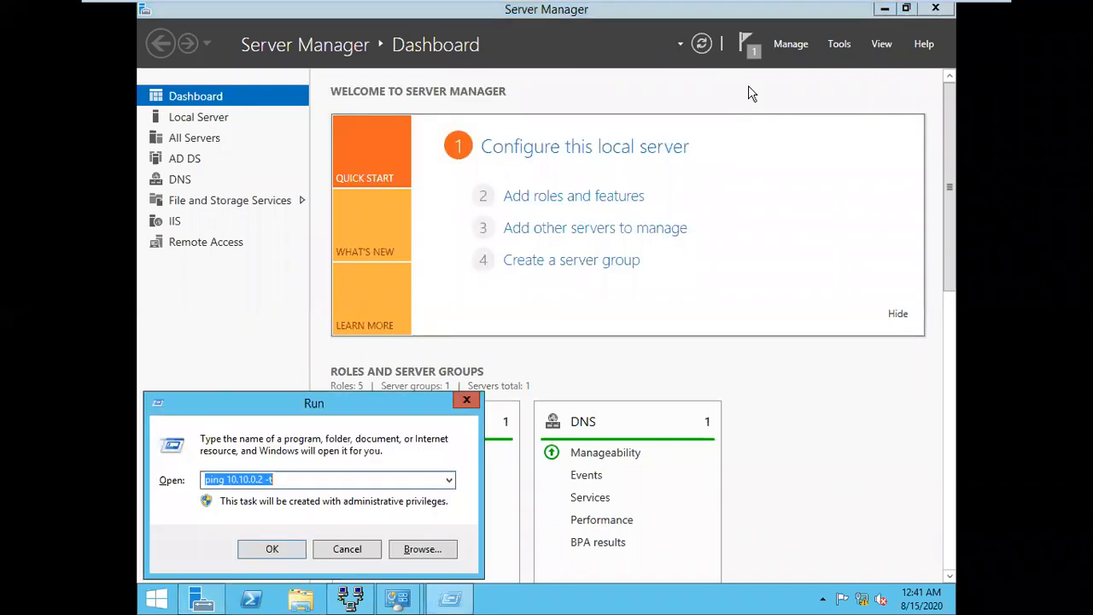
{"action": "key", "text": "Right"}
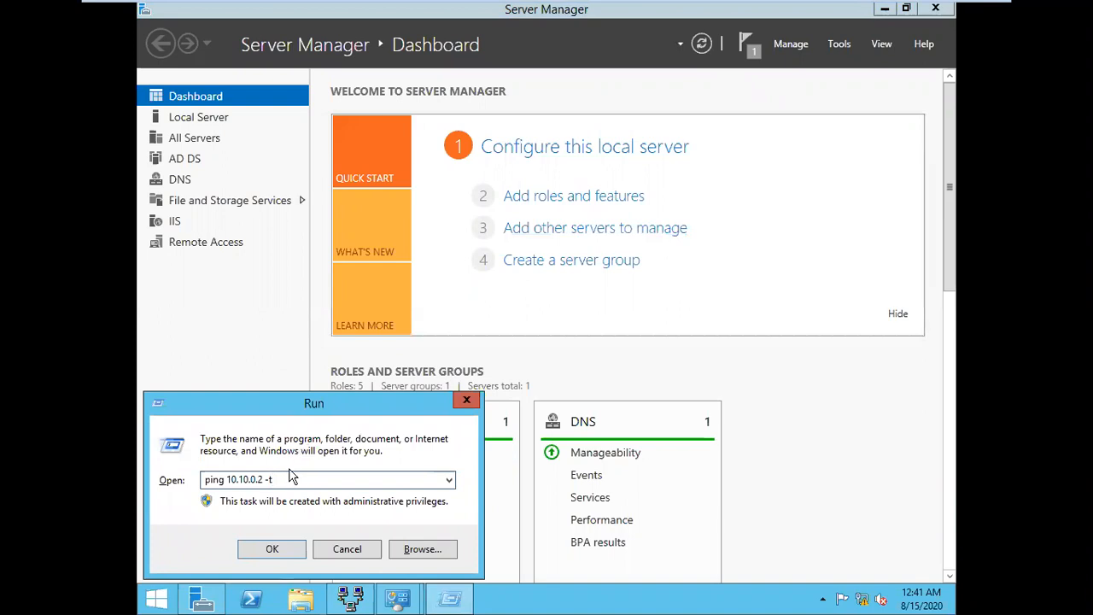
{"action": "key", "text": "Return"}
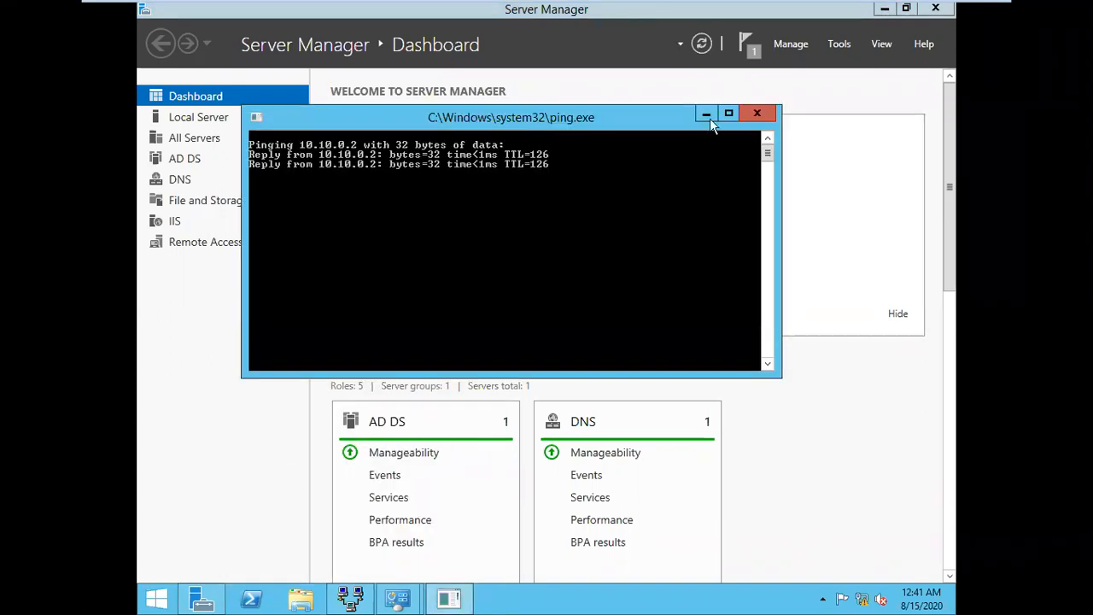
{"action": "left_click", "coordinate": [756, 115]}
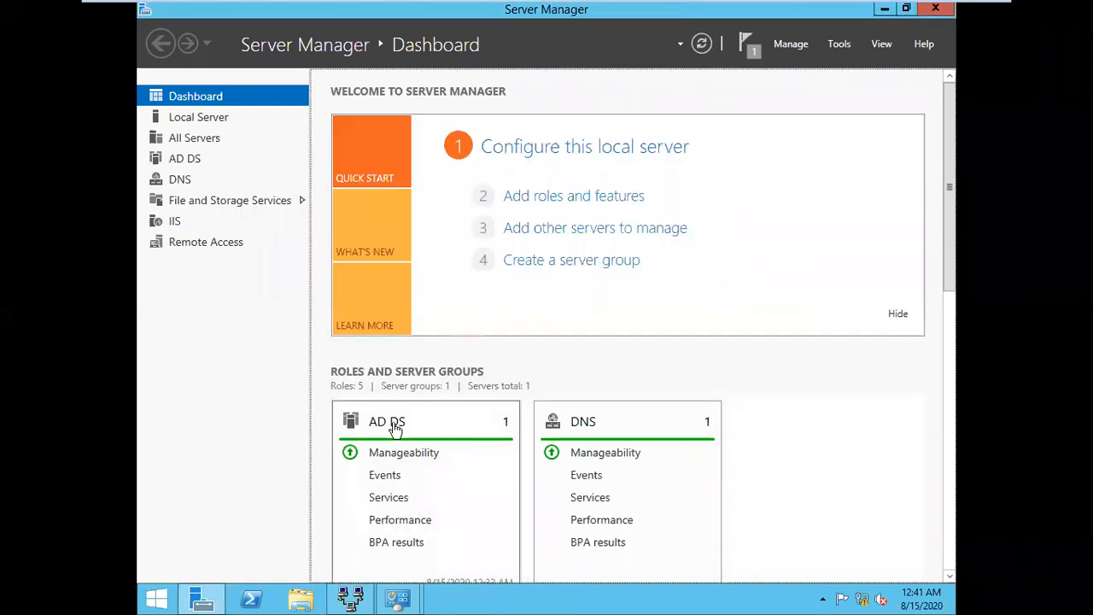
Minimise VMware and bring the Active Directory Word notes back up
{"action": "mouse_move", "coordinate": [858, 8]}
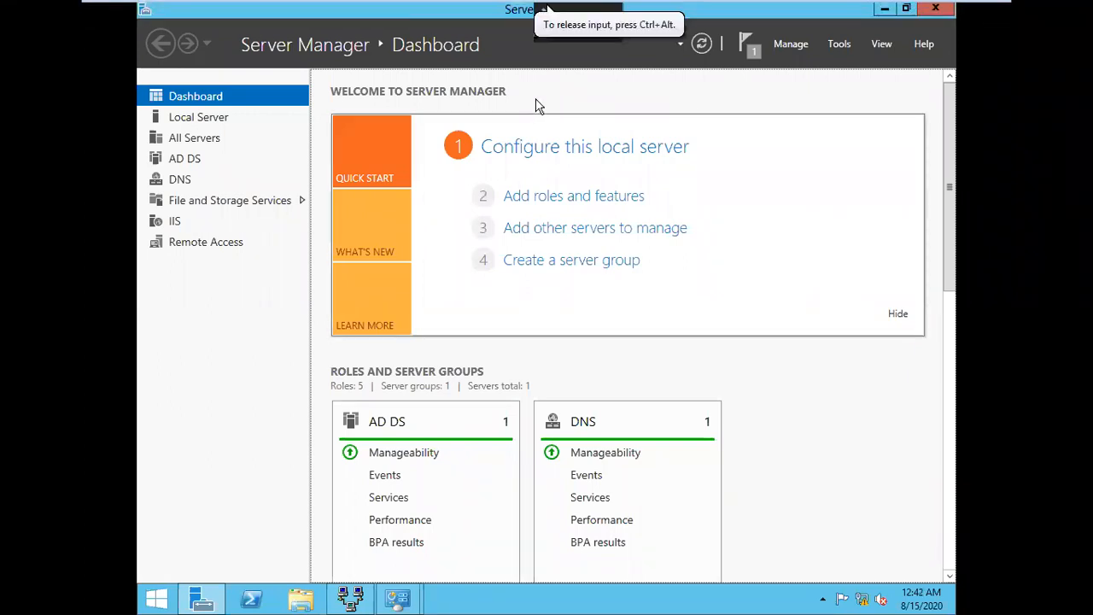
{"action": "mouse_move", "coordinate": [547, 4]}
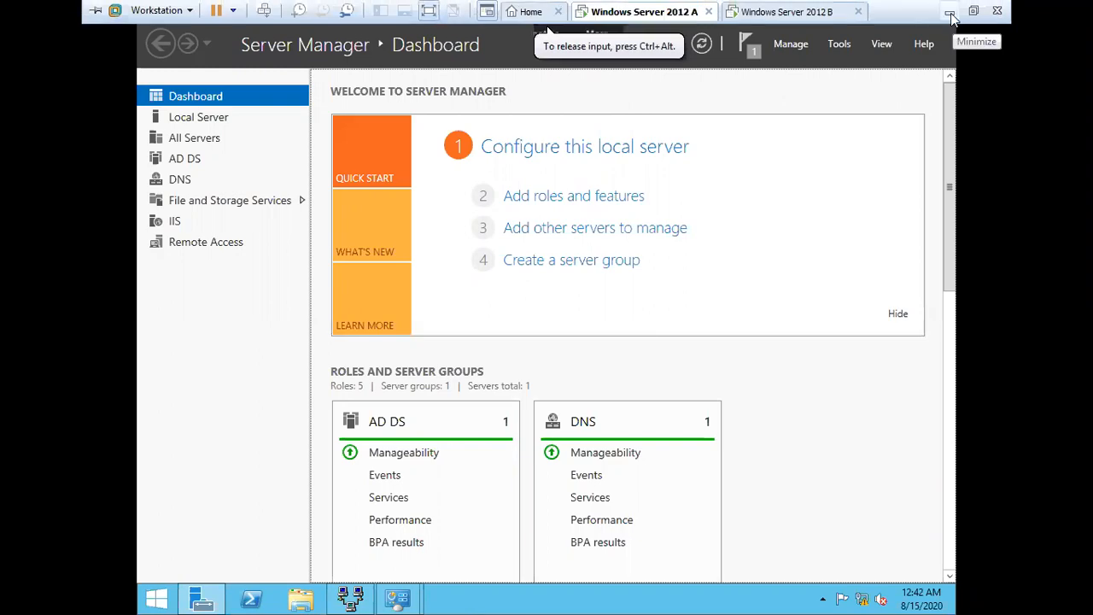
{"action": "left_click", "coordinate": [951, 14]}
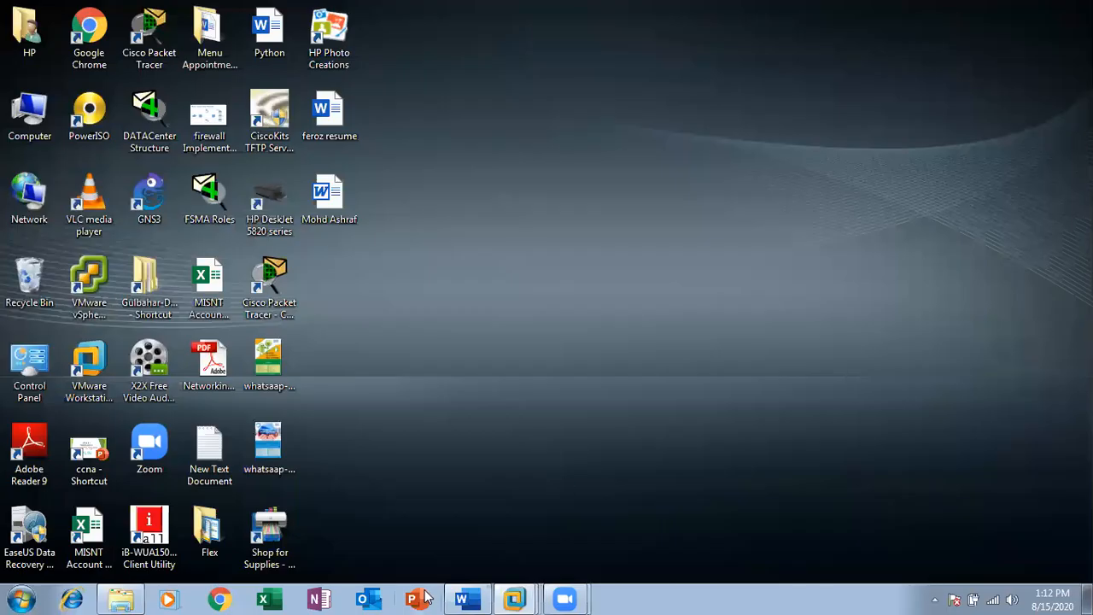
{"action": "left_click", "coordinate": [465, 598]}
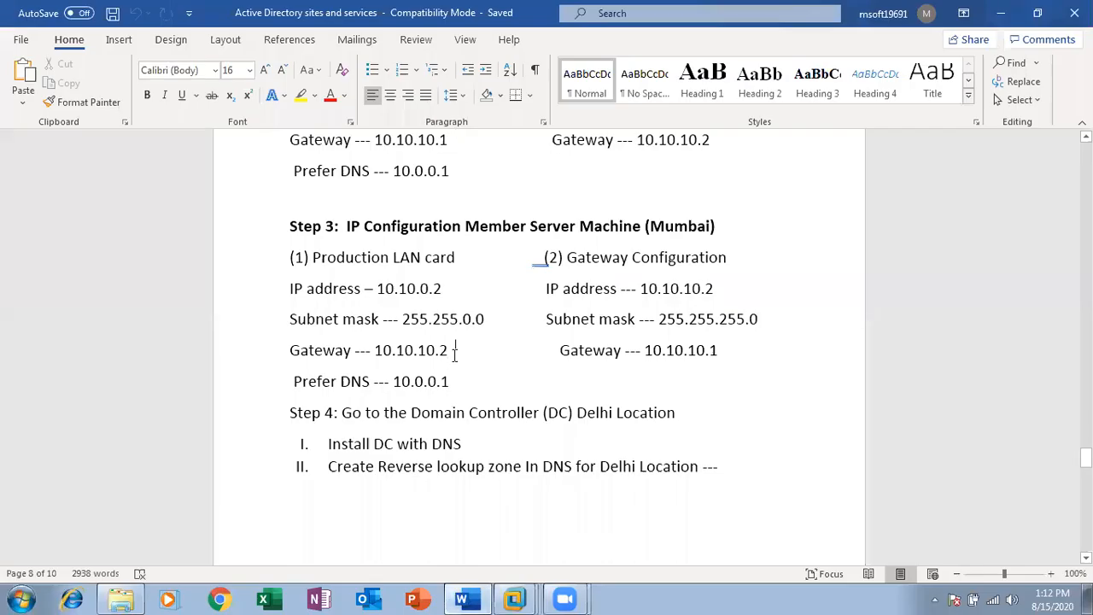
{"action": "key", "text": "Down"}
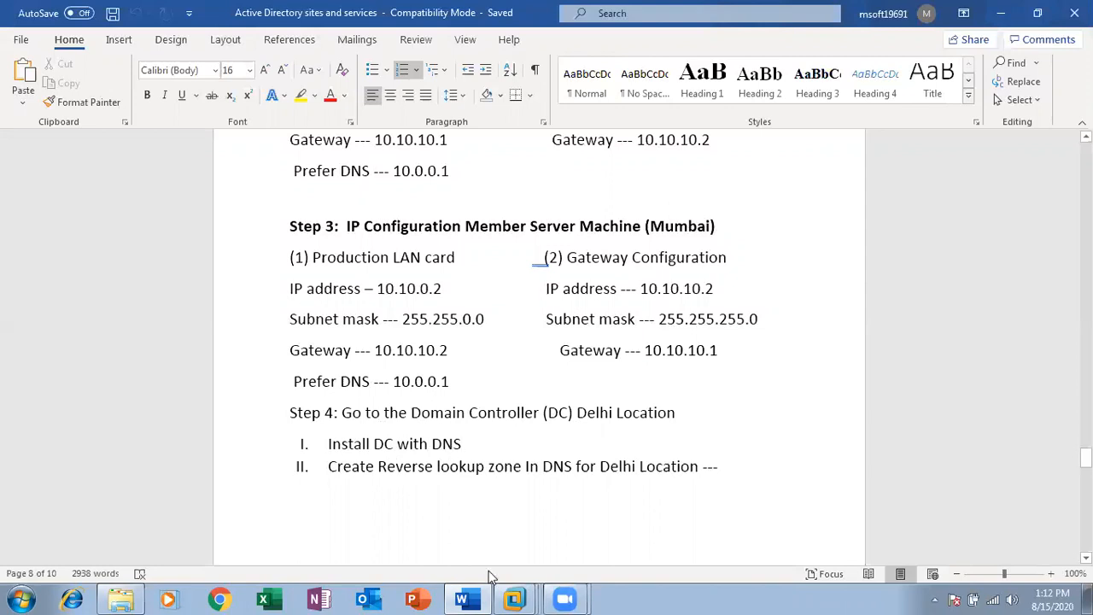
{"action": "mouse_move", "coordinate": [516, 599]}
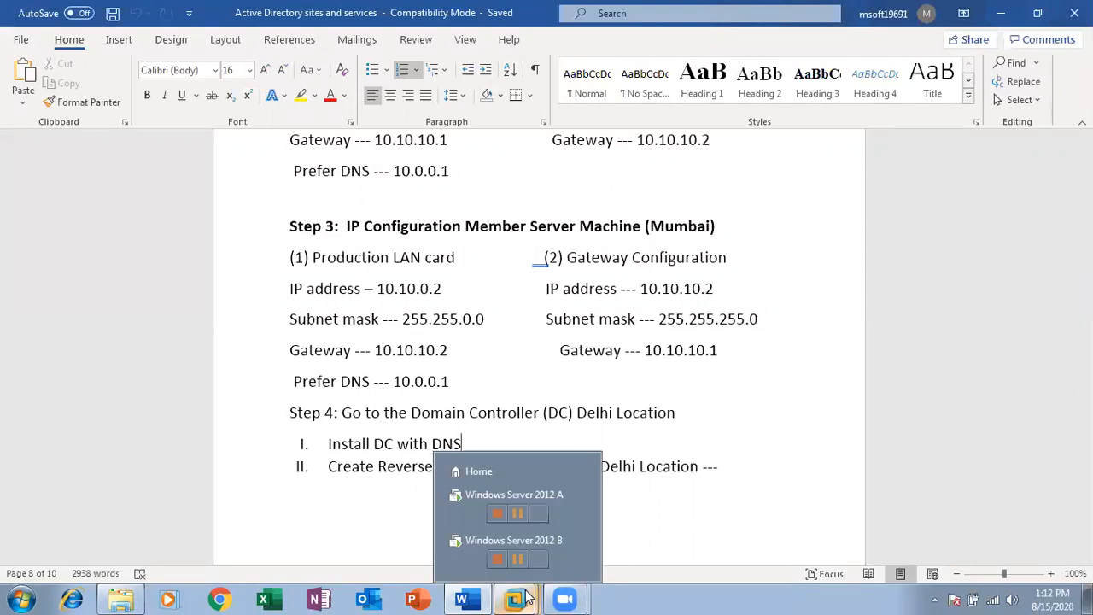
On server A, browse the mis.com Users container in Active Directory Users and Computers, then close it
{"action": "left_click", "coordinate": [467, 516]}
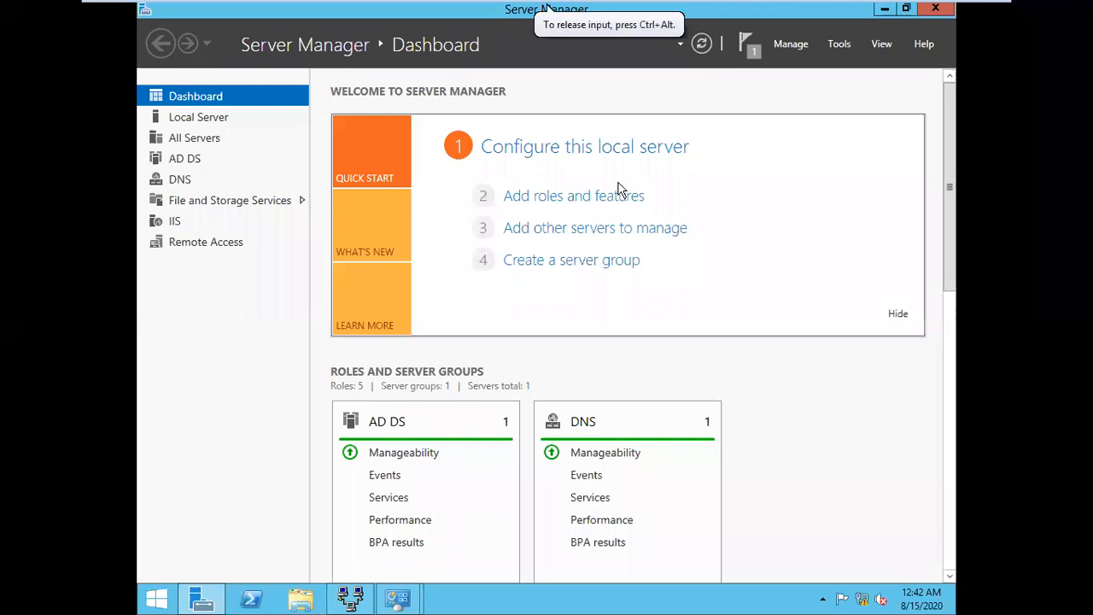
{"action": "left_click", "coordinate": [839, 43]}
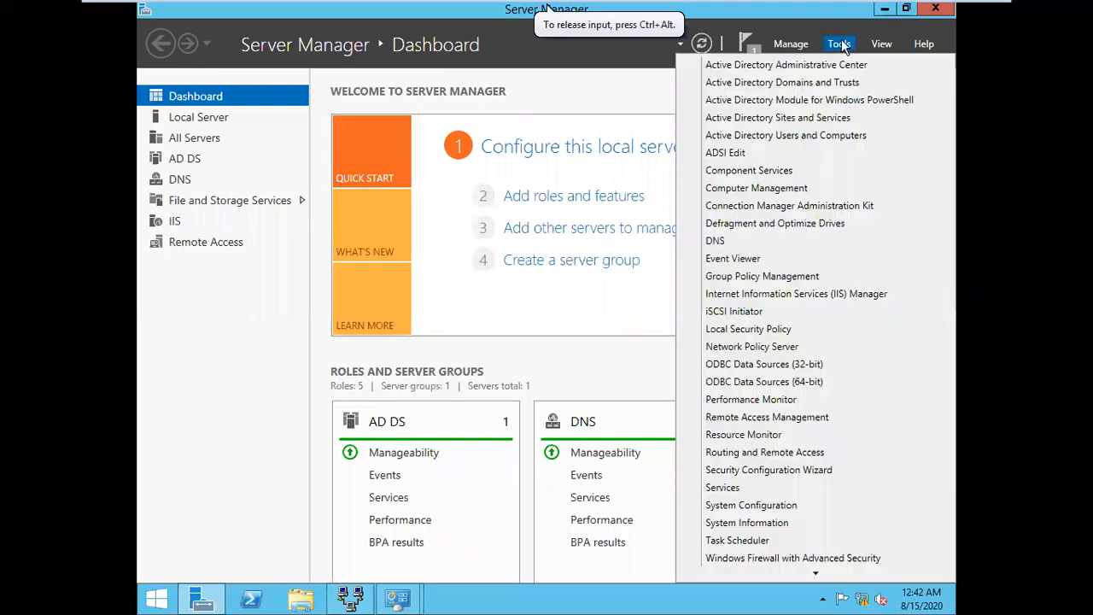
{"action": "left_click", "coordinate": [790, 135]}
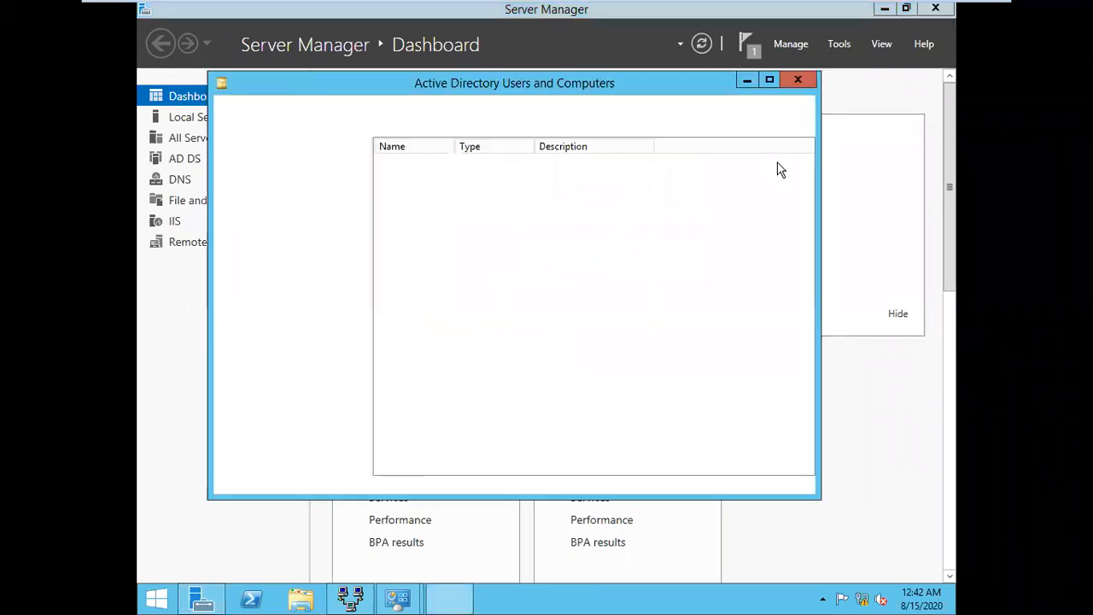
{"action": "left_click", "coordinate": [271, 177]}
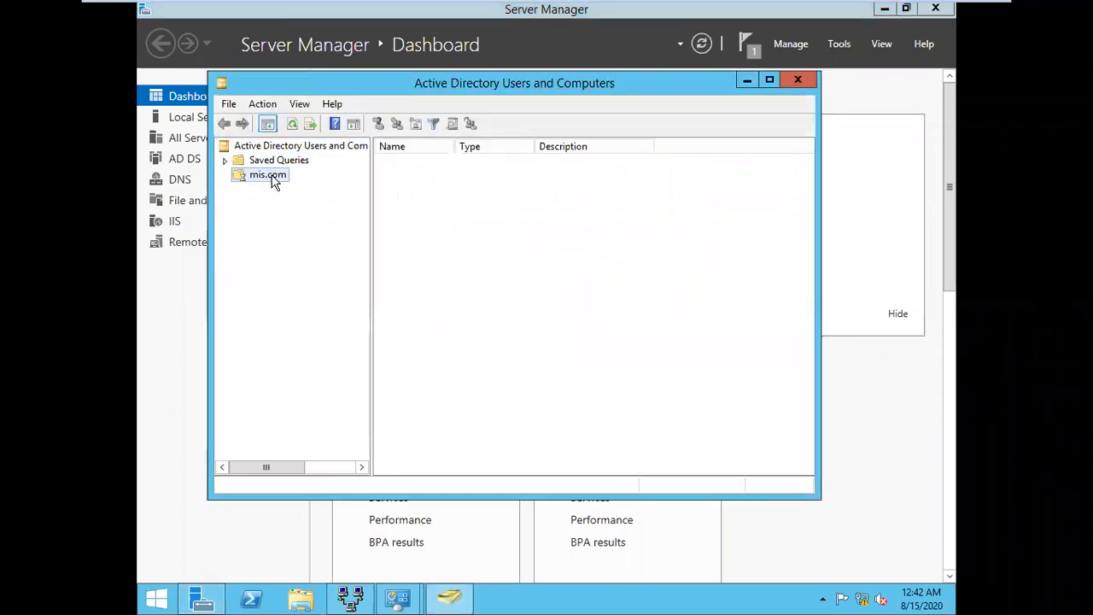
{"action": "double_click", "coordinate": [399, 239]}
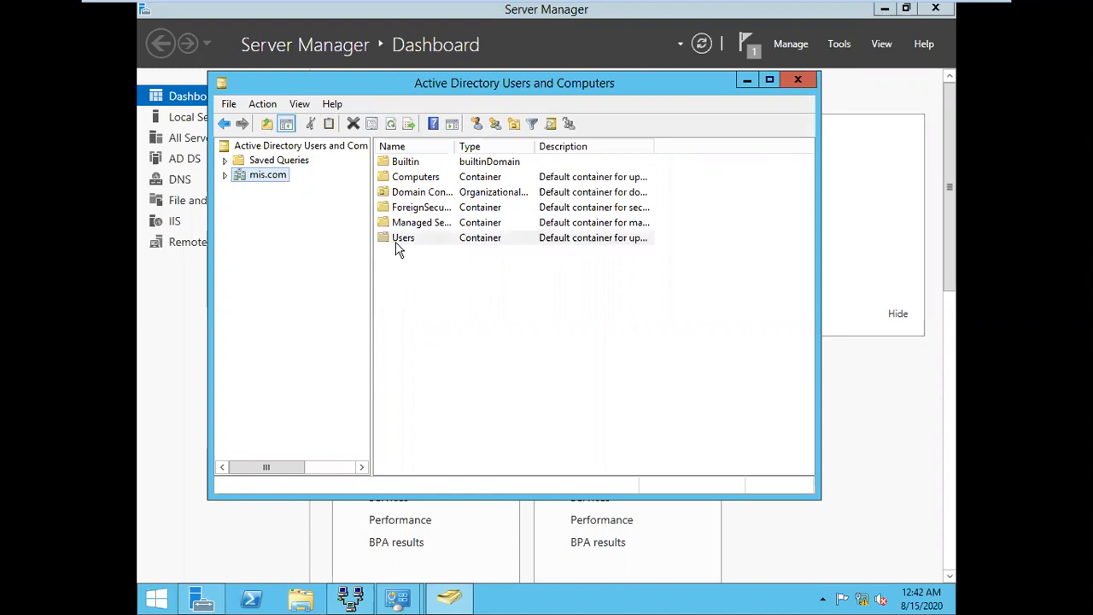
{"action": "left_click", "coordinate": [797, 80]}
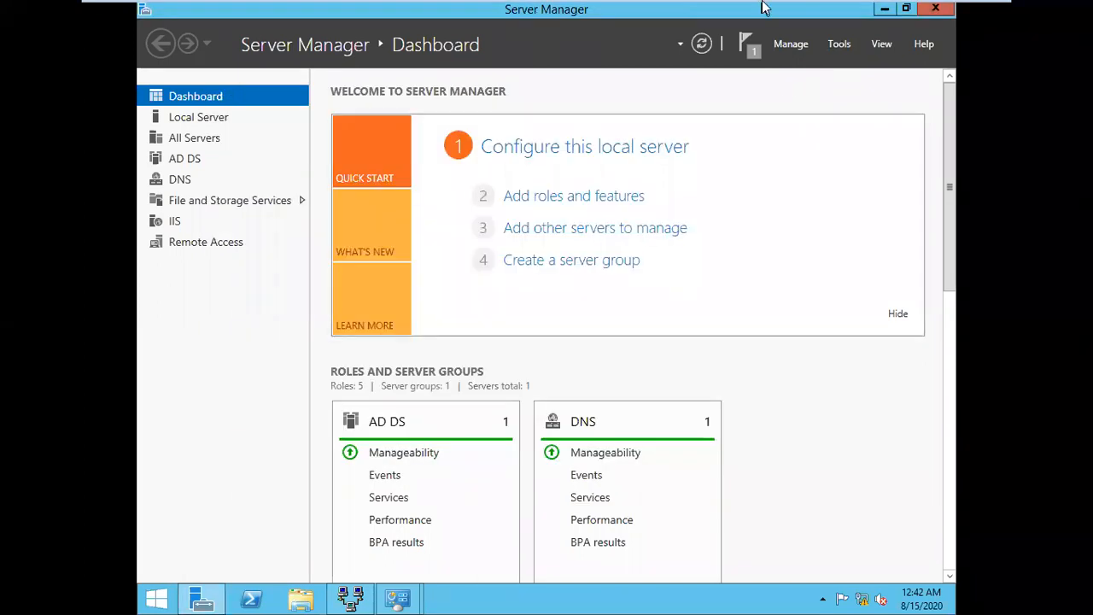
{"action": "mouse_move", "coordinate": [768, 12]}
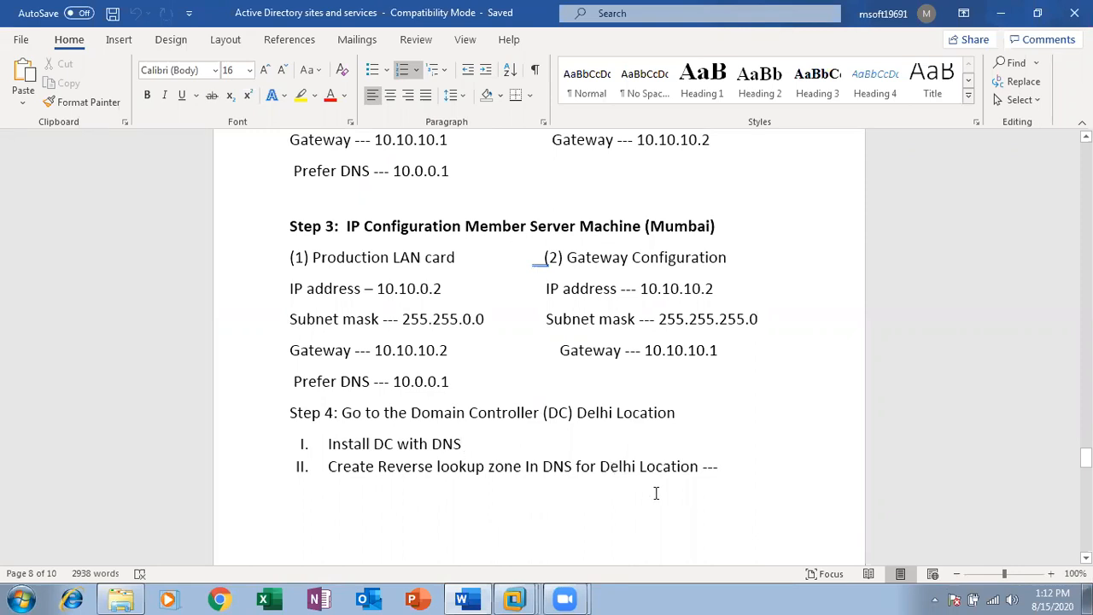
Scroll the notes to items III–V on the Delhi and Mumbai sites, then return to server A
{"action": "left_click_drag", "start_coordinate": [1086, 457], "coordinate": [1086, 468]}
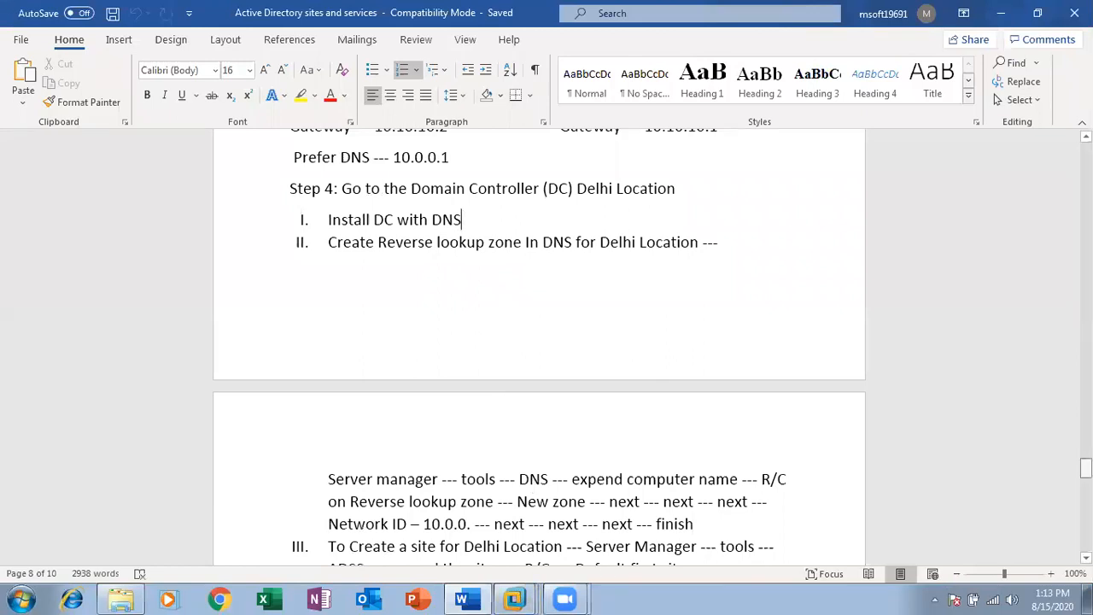
{"action": "scroll", "coordinate": [836, 434], "scroll_direction": "down", "scroll_amount": 3}
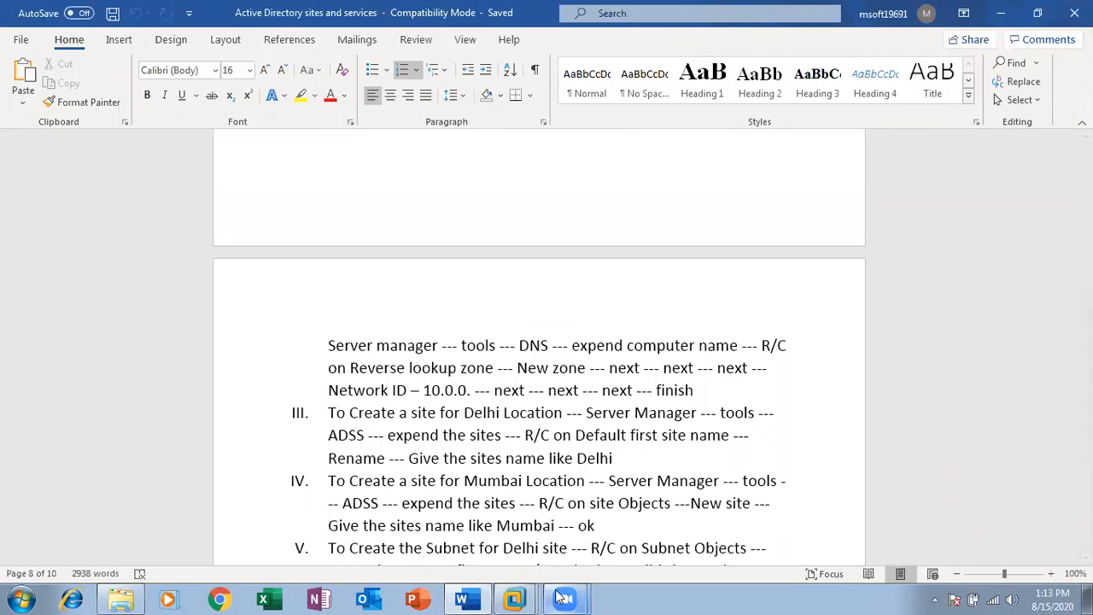
{"action": "mouse_move", "coordinate": [515, 597]}
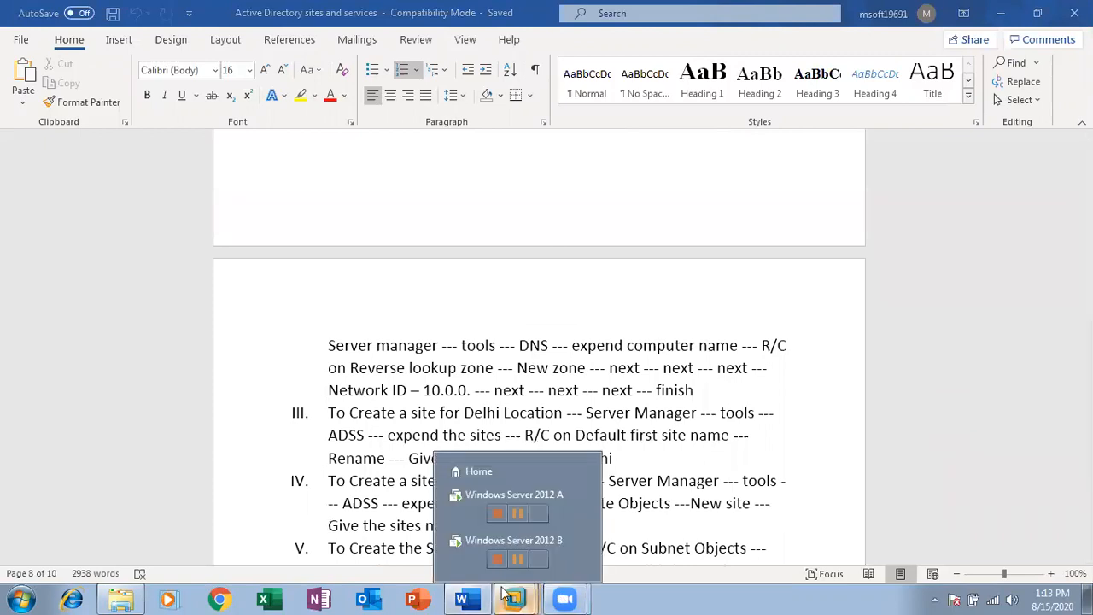
{"action": "left_click", "coordinate": [461, 512]}
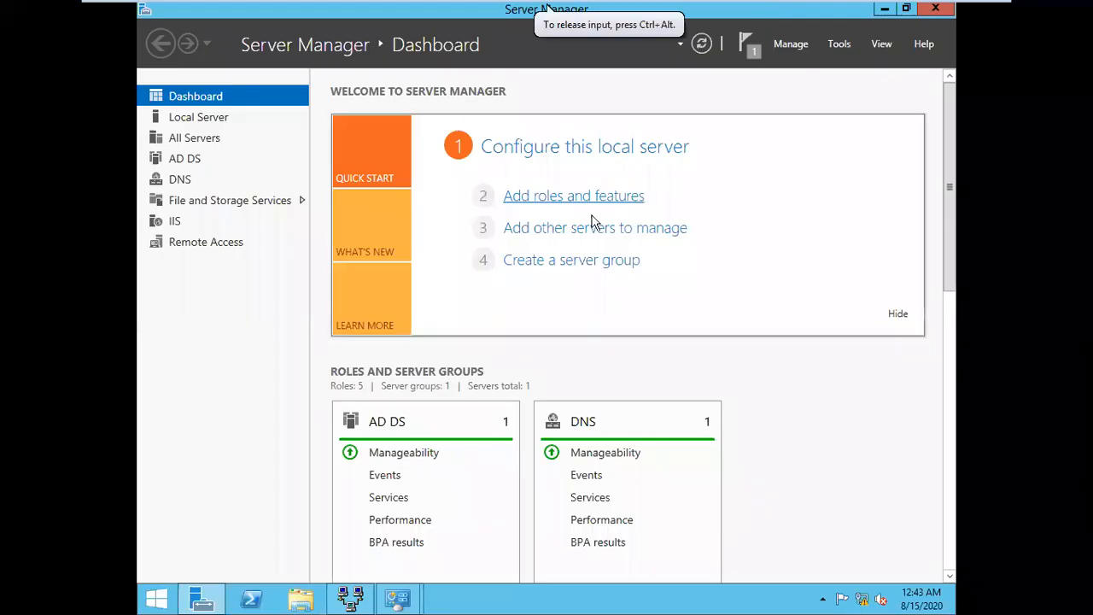
Open DNS Manager and start a New Zone under the SERVER's Reverse Lookup Zones
{"action": "left_click", "coordinate": [835, 51]}
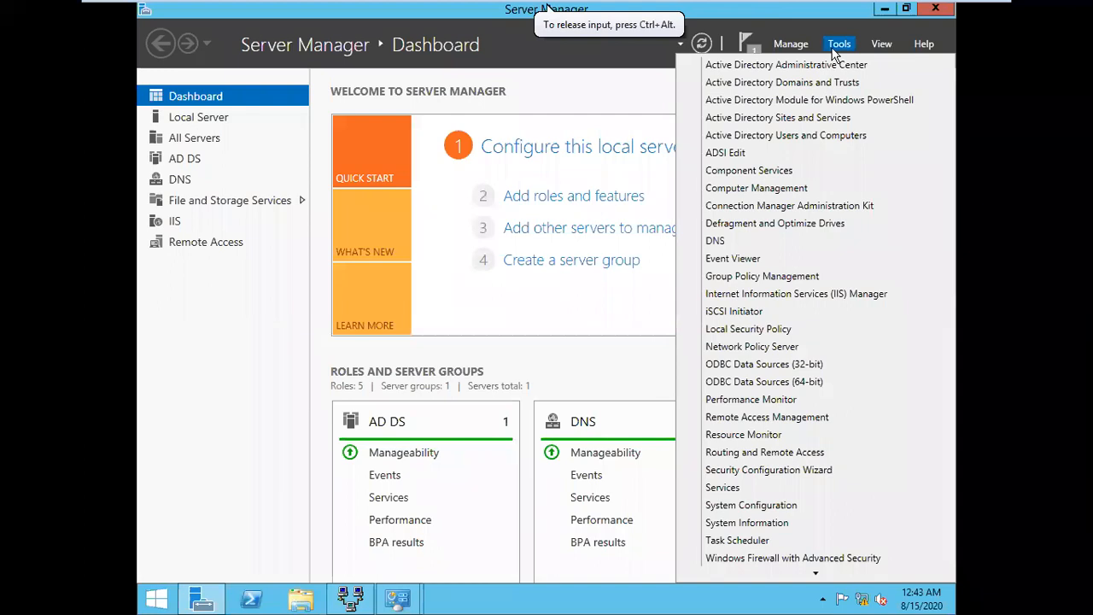
{"action": "left_click", "coordinate": [727, 241]}
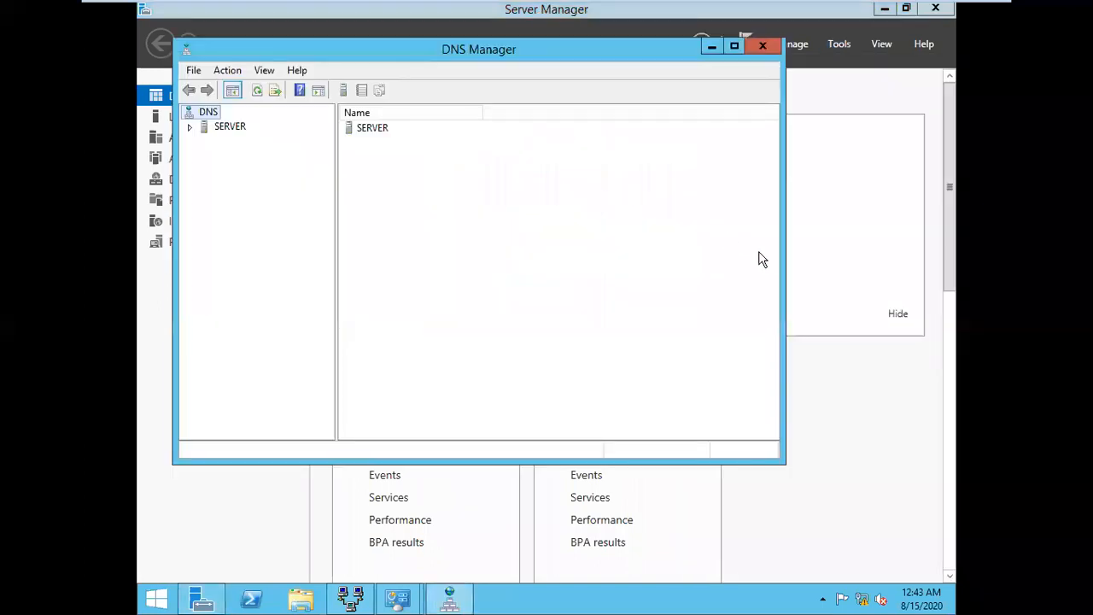
{"action": "double_click", "coordinate": [222, 131]}
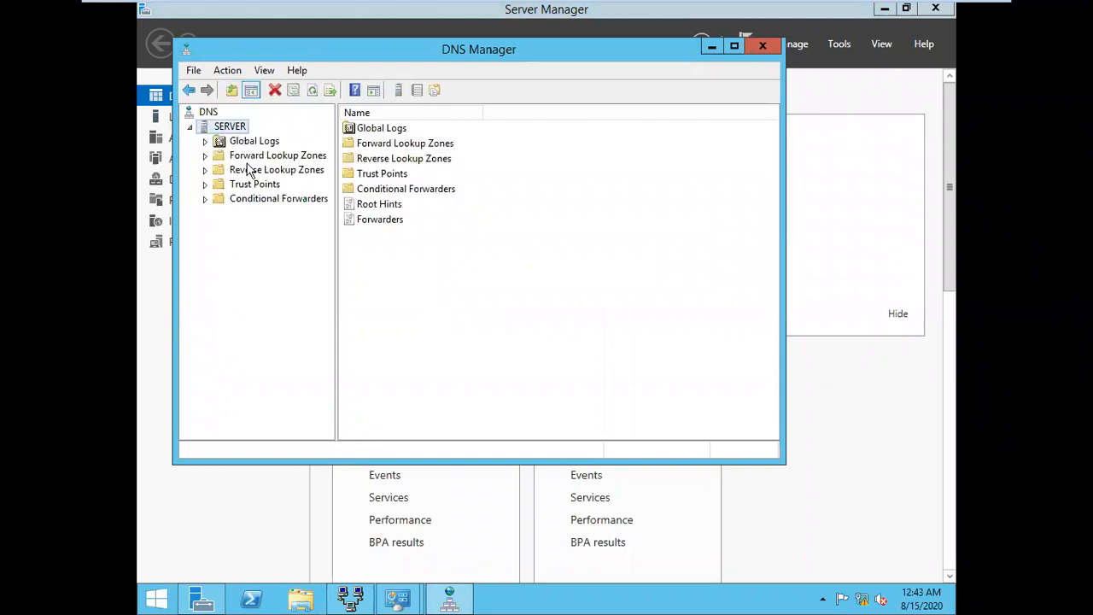
{"action": "left_click", "coordinate": [249, 171]}
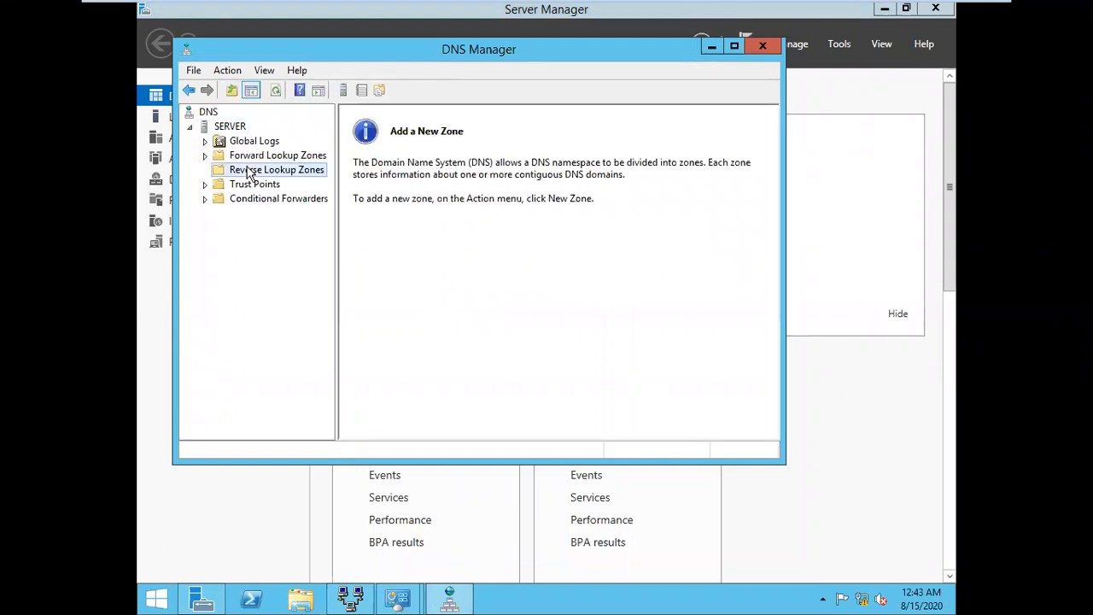
{"action": "right_click", "coordinate": [265, 174]}
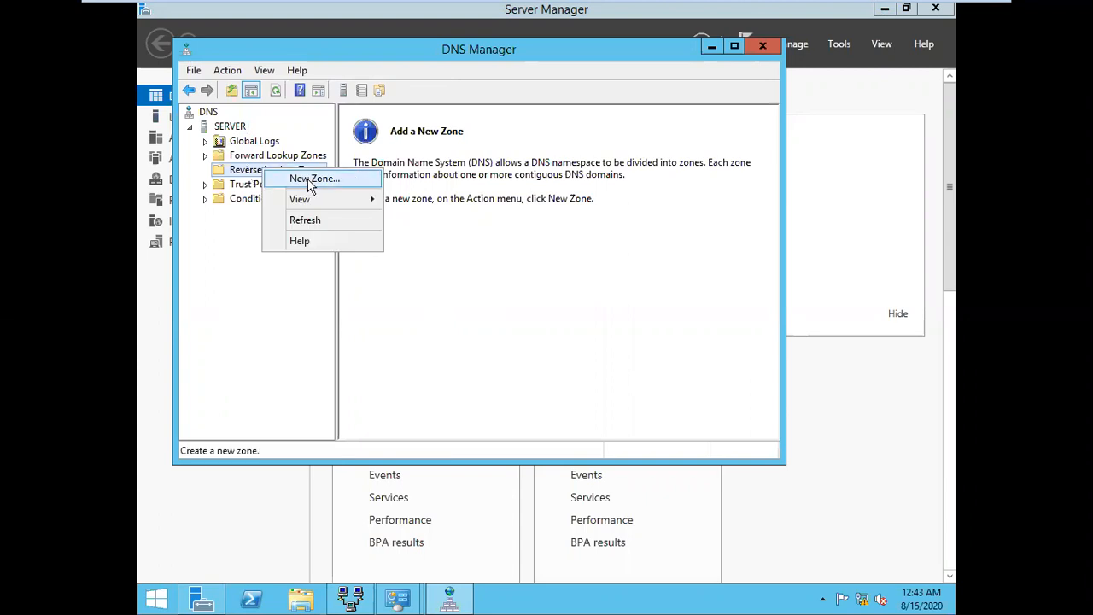
{"action": "left_click", "coordinate": [311, 181]}
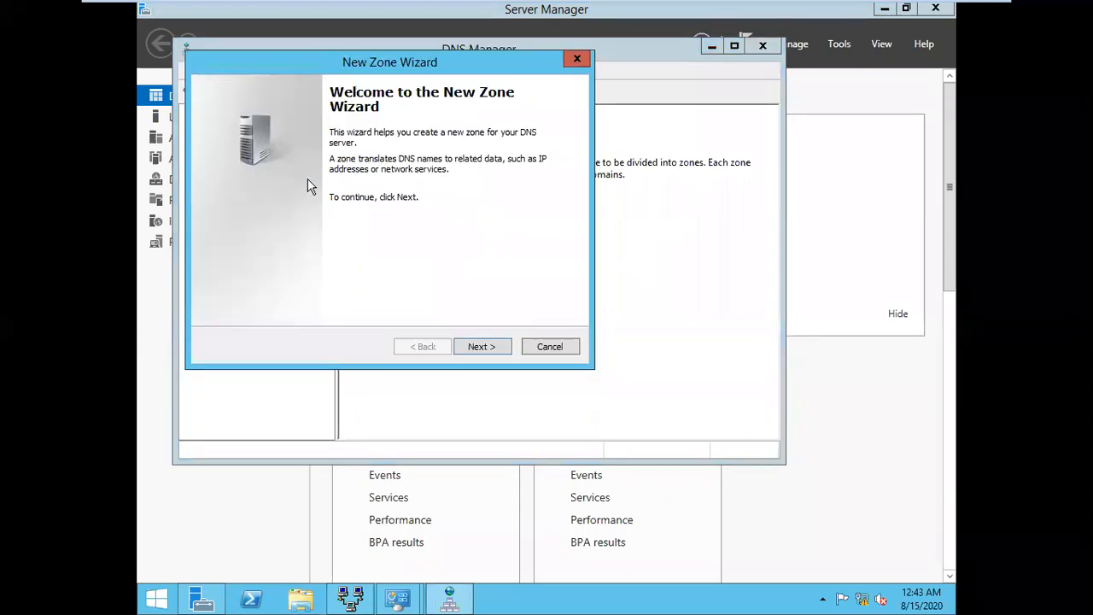
Create an AD-integrated primary IPv4 reverse zone for network 10.0.0, replicated across mis.com, secure updates only
{"action": "left_click", "coordinate": [493, 348]}
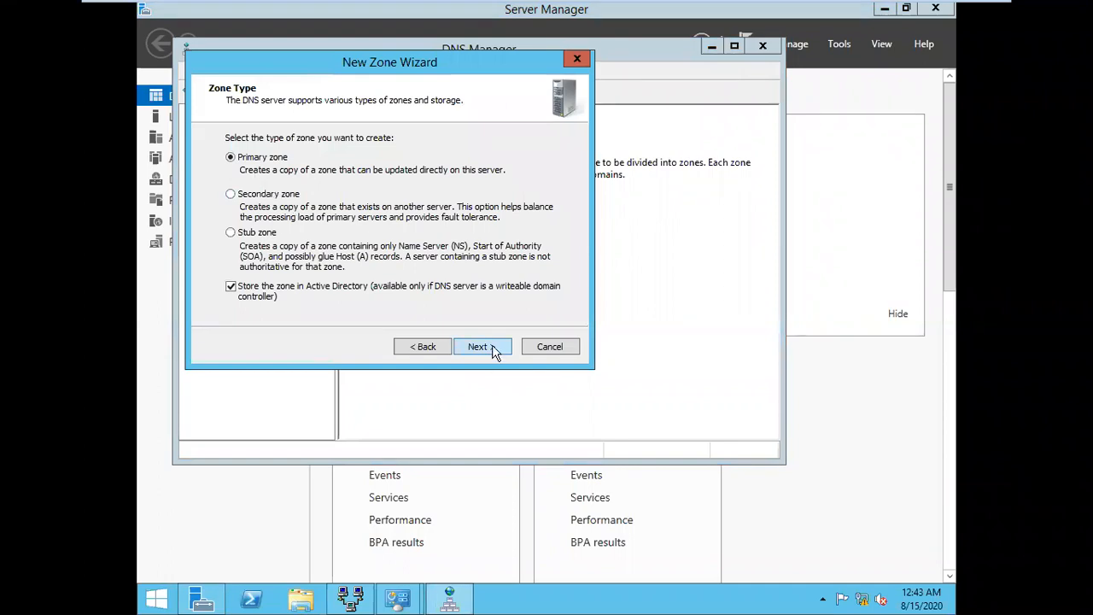
{"action": "left_click", "coordinate": [493, 347]}
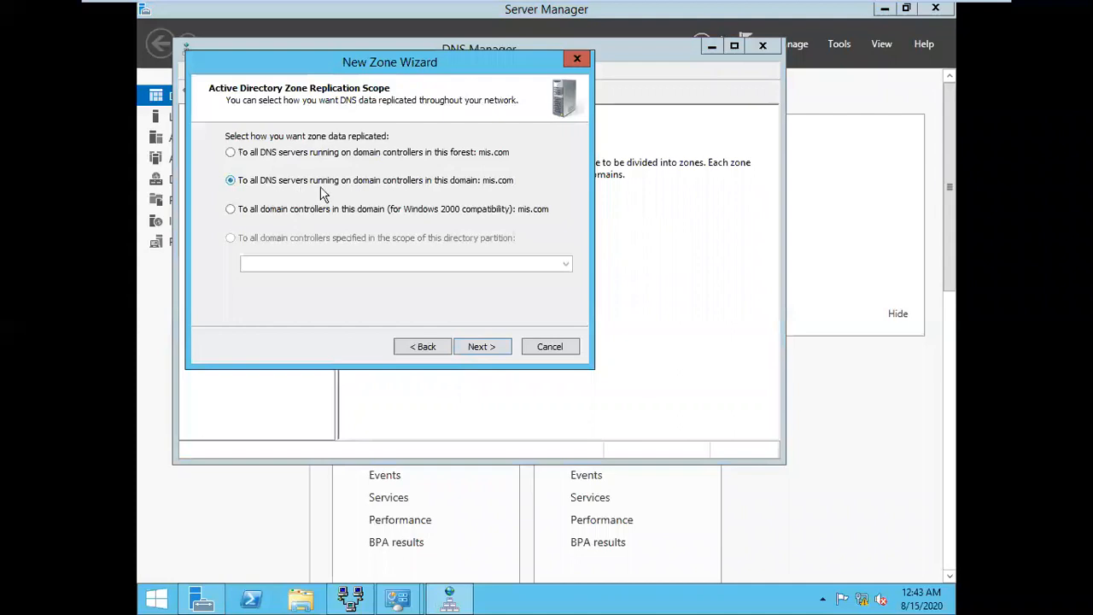
{"action": "left_click", "coordinate": [496, 351]}
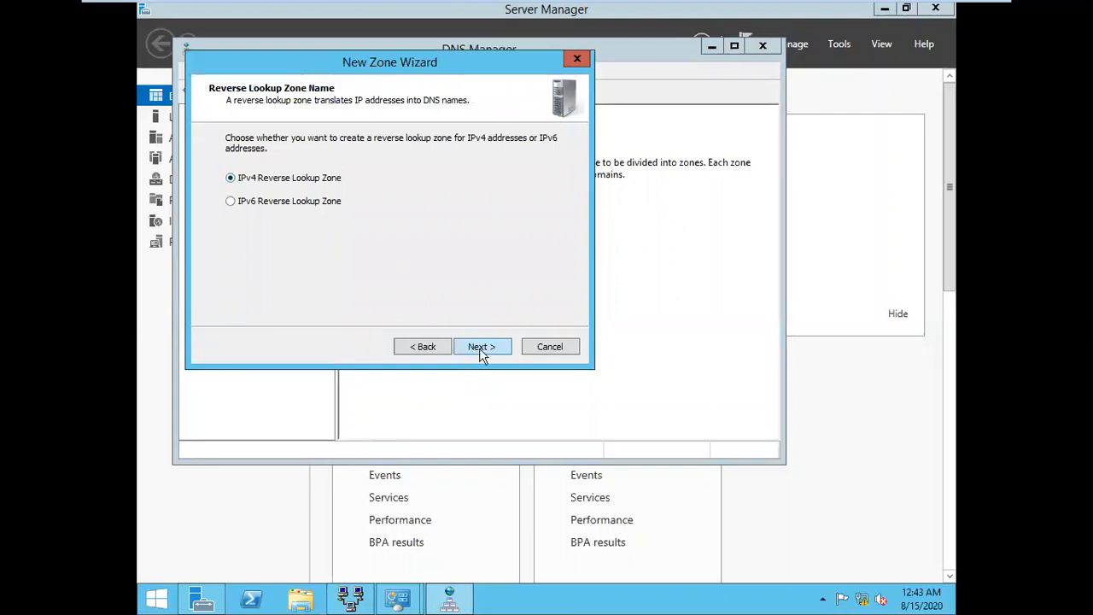
{"action": "left_click", "coordinate": [486, 353]}
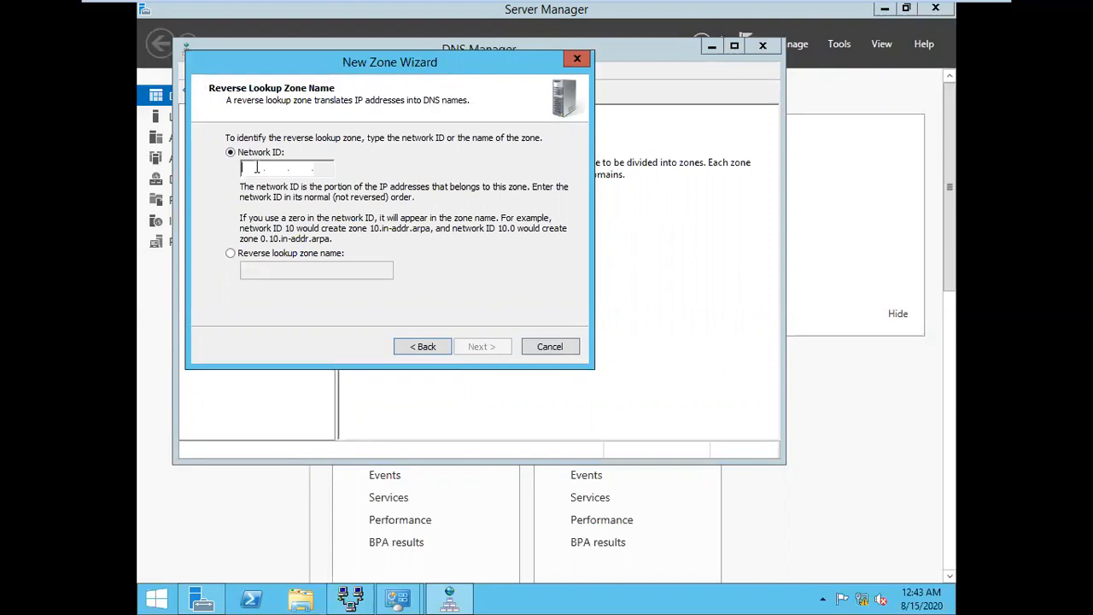
{"action": "type", "text": "10.0.0."}
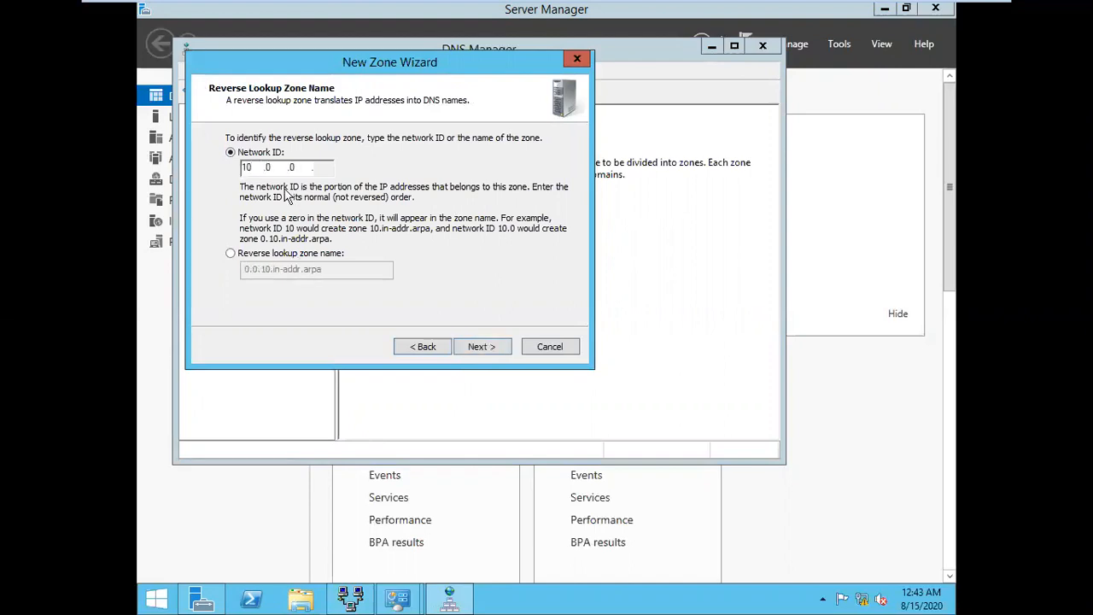
{"action": "left_click", "coordinate": [482, 347]}
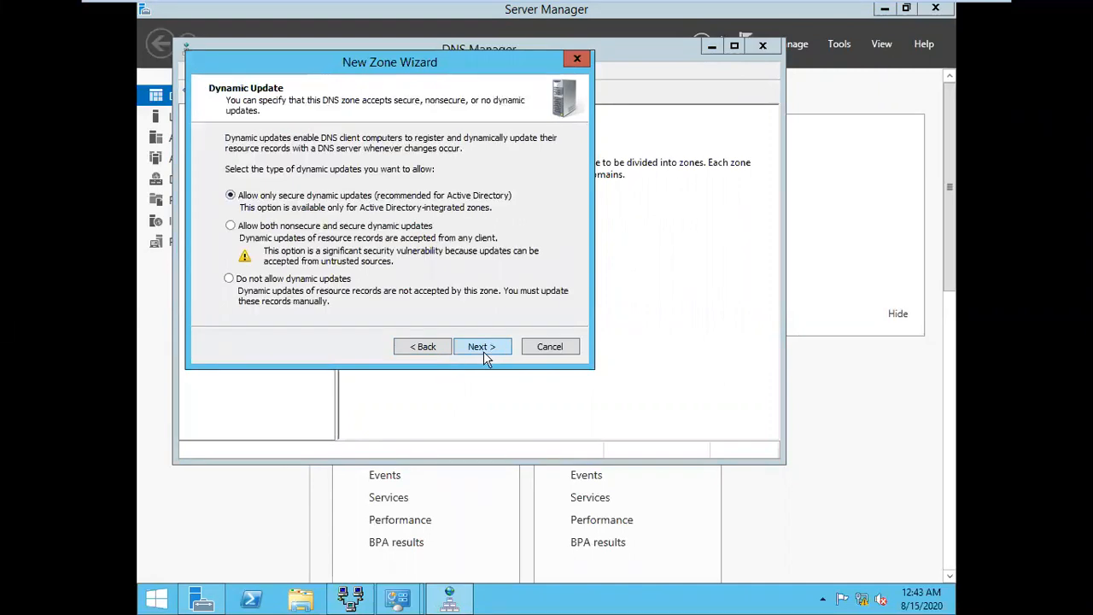
{"action": "left_click", "coordinate": [483, 349]}
{"action": "left_click", "coordinate": [481, 346]}
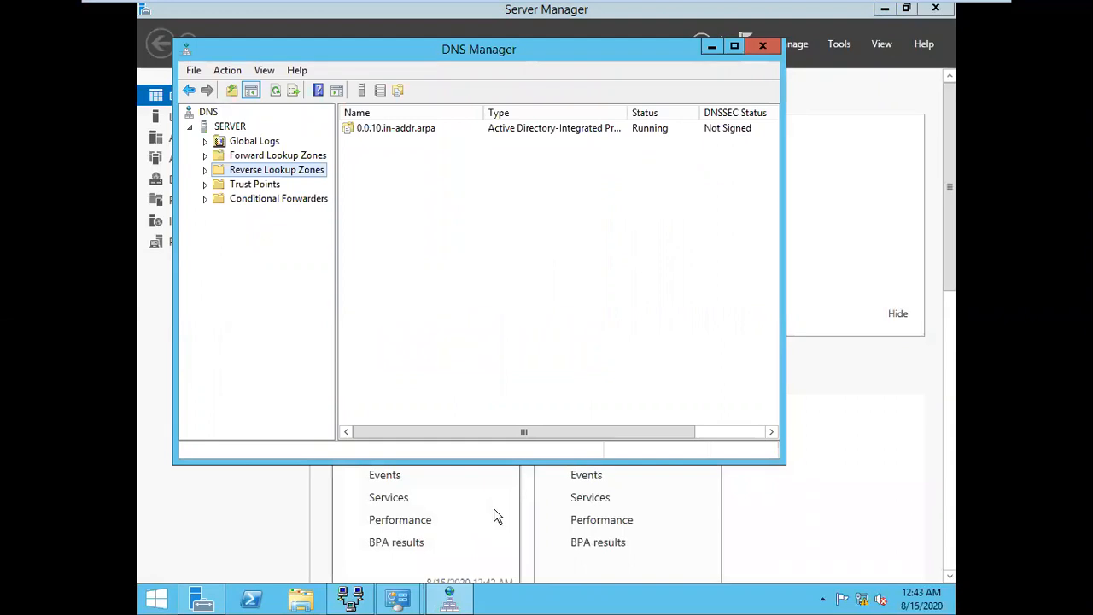
{"action": "left_click", "coordinate": [451, 598]}
{"action": "left_click", "coordinate": [451, 598]}
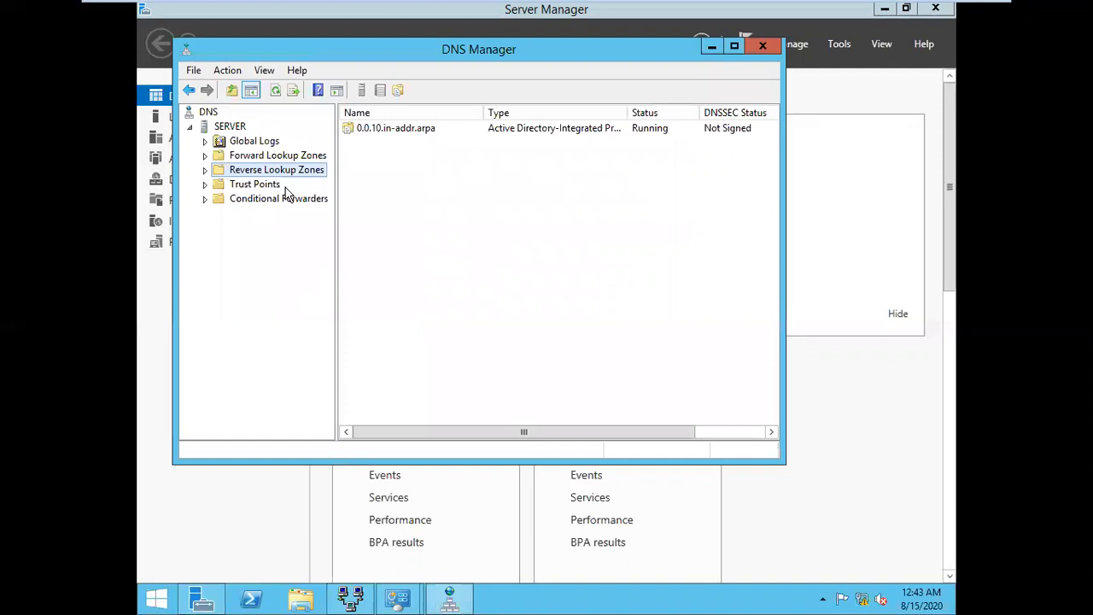
In the Word notes, fix item III so the Delhi site instruction reads 'extend the sites'
{"action": "mouse_move", "coordinate": [753, 5]}
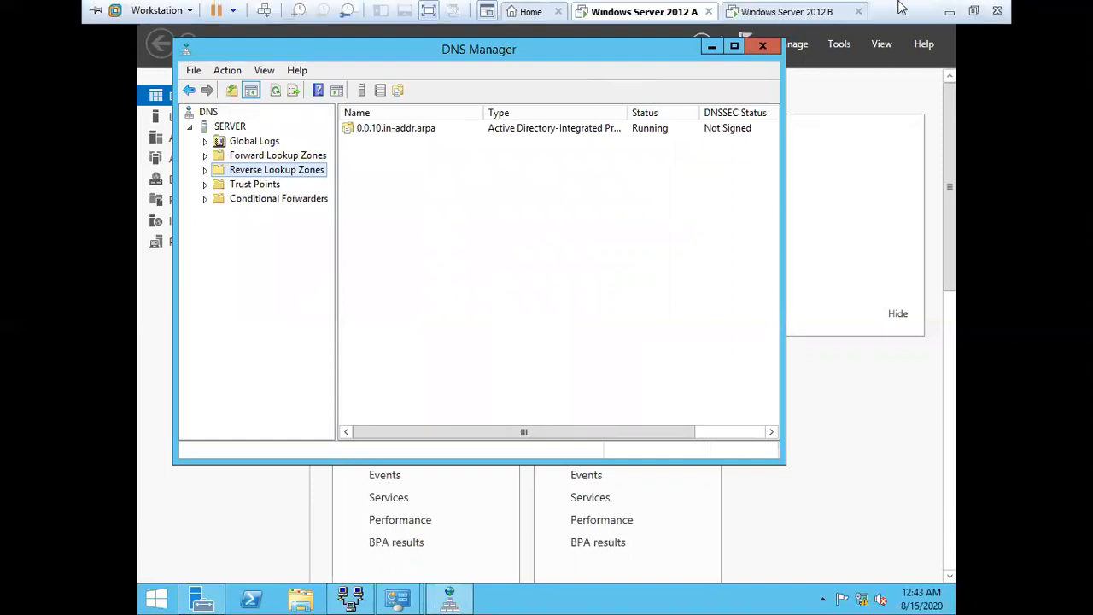
{"action": "left_click", "coordinate": [949, 11]}
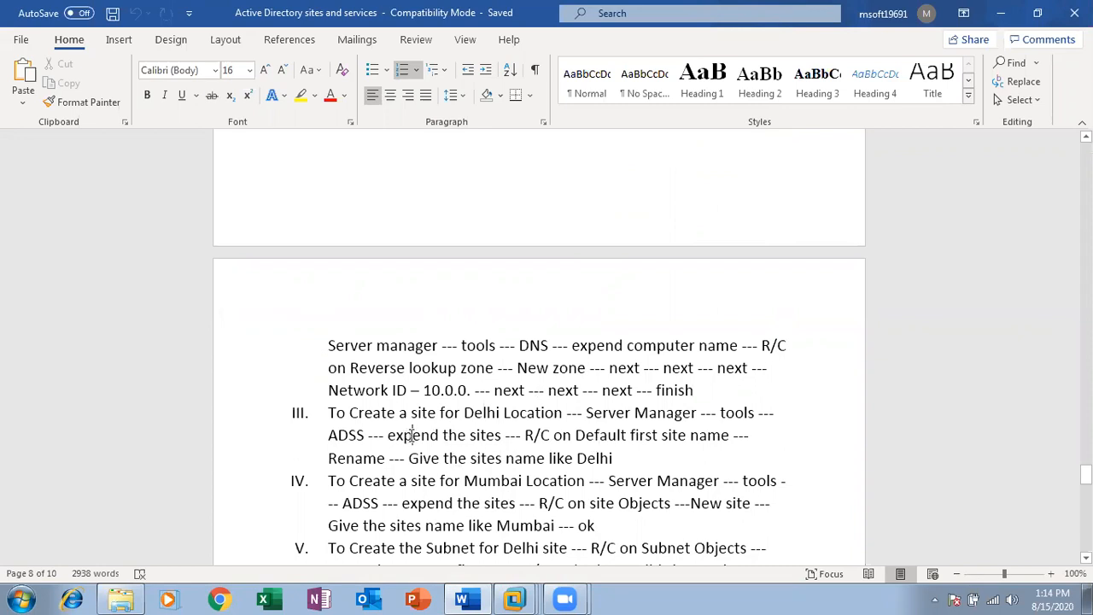
{"action": "left_click", "coordinate": [411, 435]}
{"action": "key", "text": "BackSpace"}
{"action": "type", "text": "t"}
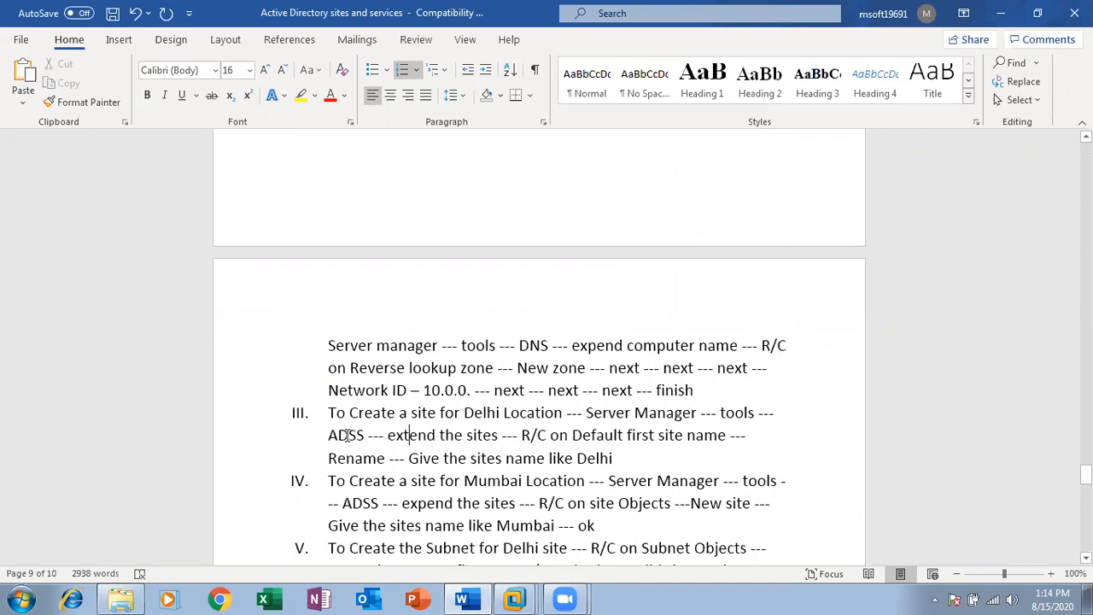
Back in the server VM, close DNS Manager and launch Active Directory Sites and Services from Tools
{"action": "mouse_move", "coordinate": [514, 597]}
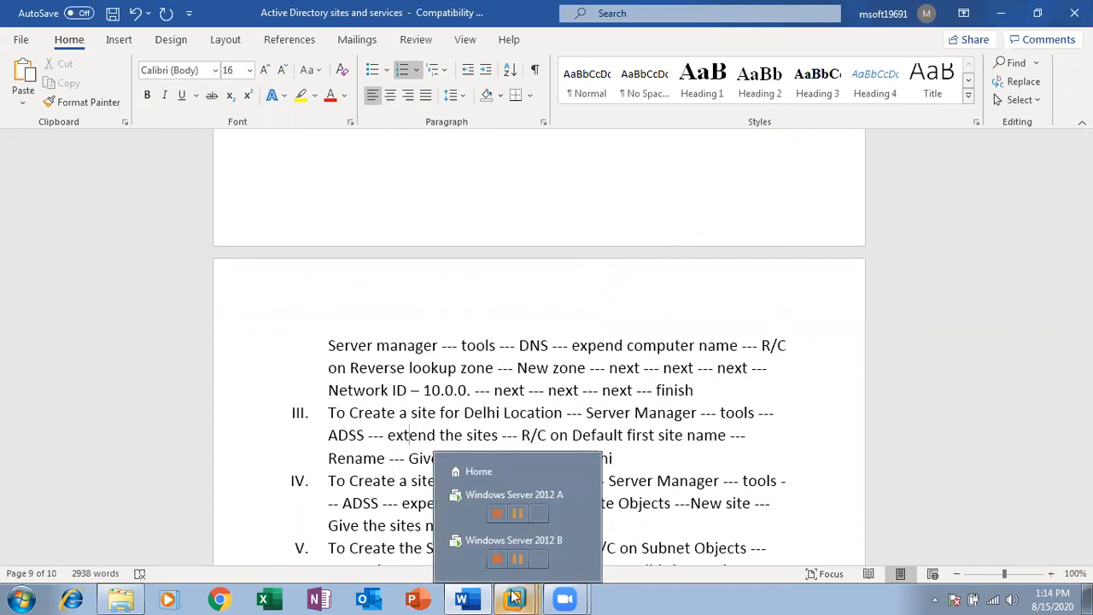
{"action": "left_click", "coordinate": [459, 502]}
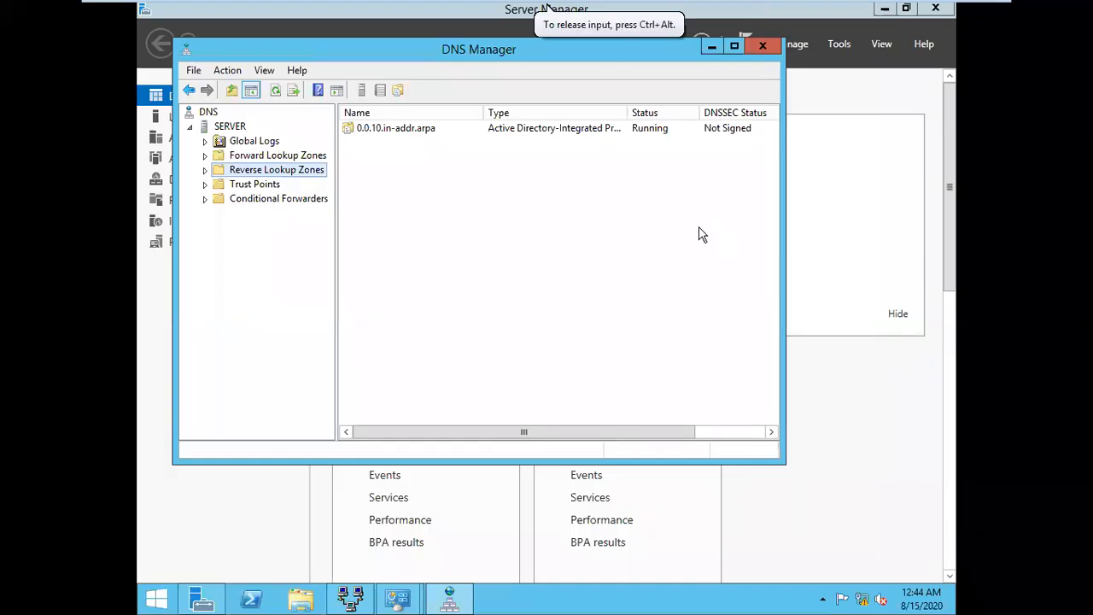
{"action": "left_click", "coordinate": [758, 49]}
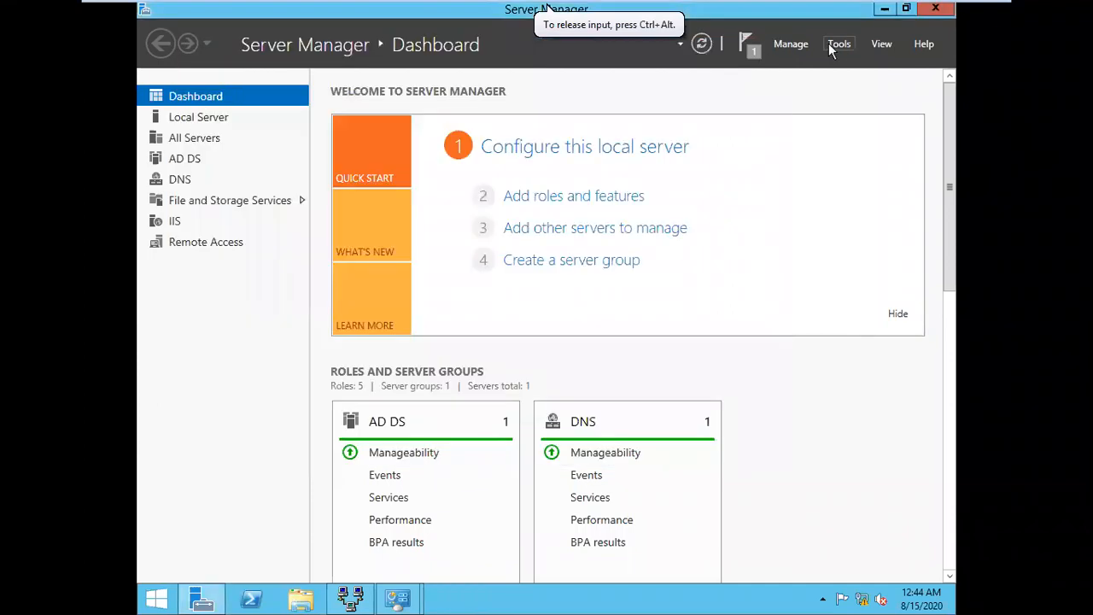
{"action": "left_click", "coordinate": [836, 46]}
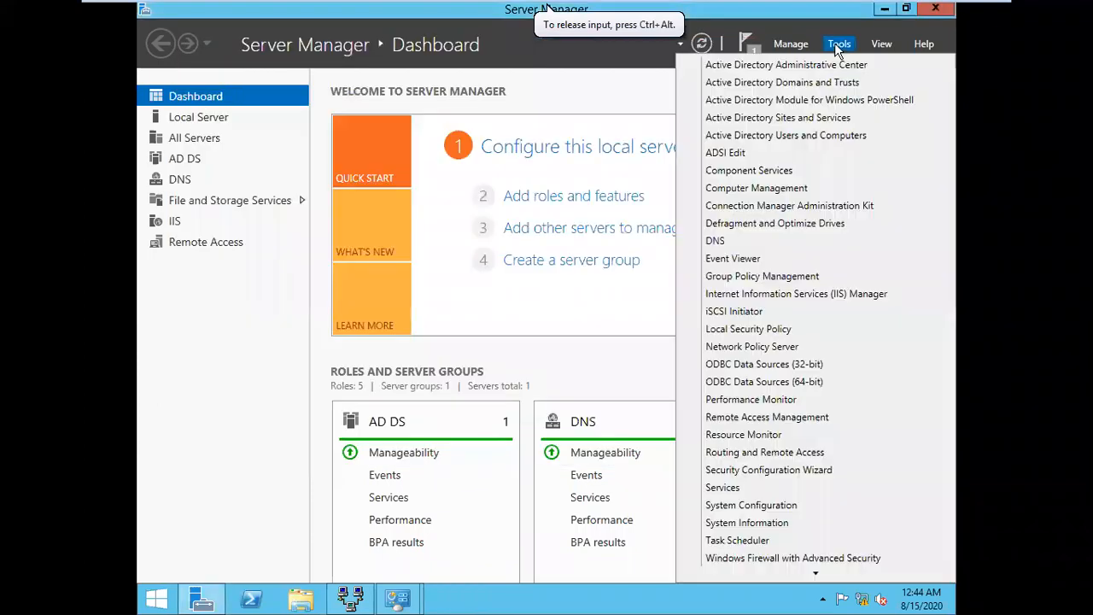
{"action": "left_click", "coordinate": [797, 126]}
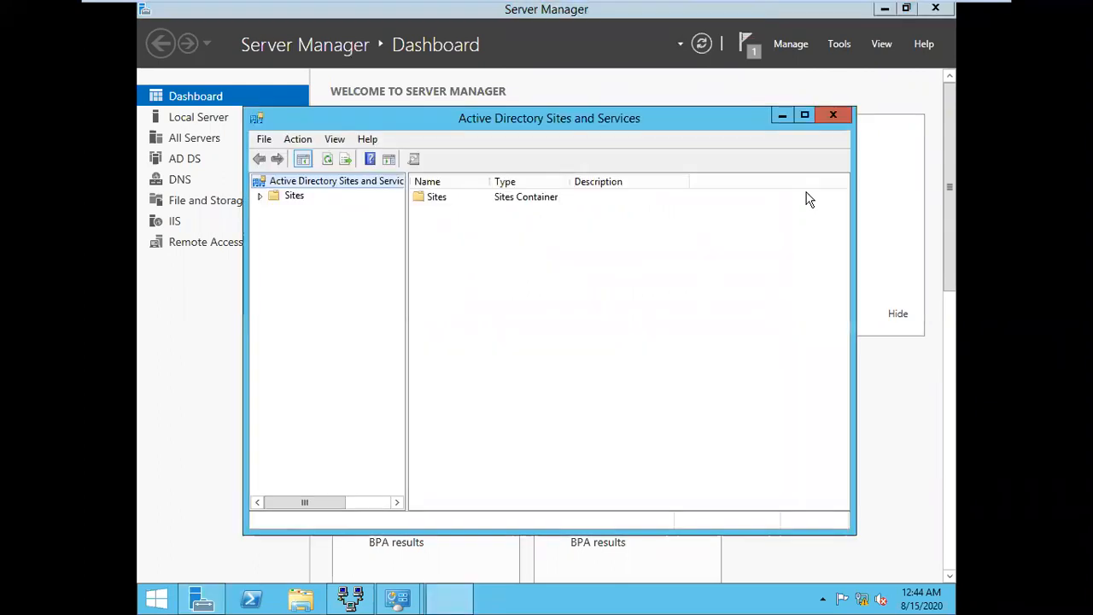
Expand Sites > Default-First-Site-Name > Servers > SERVER and select its NTDS Settings
{"action": "left_click", "coordinate": [297, 199]}
{"action": "left_click", "coordinate": [260, 196]}
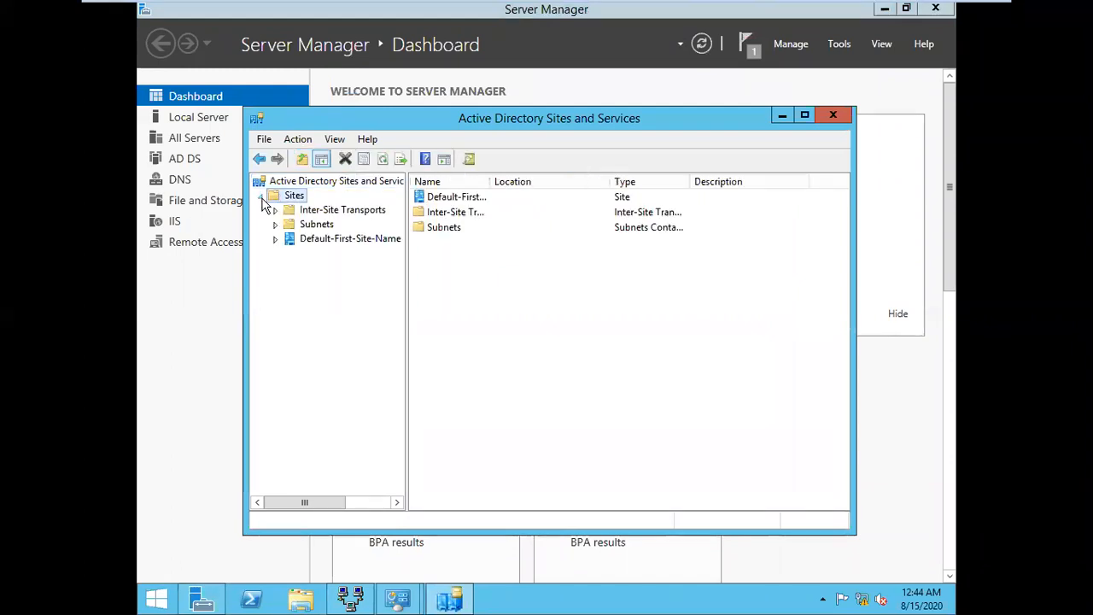
{"action": "left_click", "coordinate": [324, 242]}
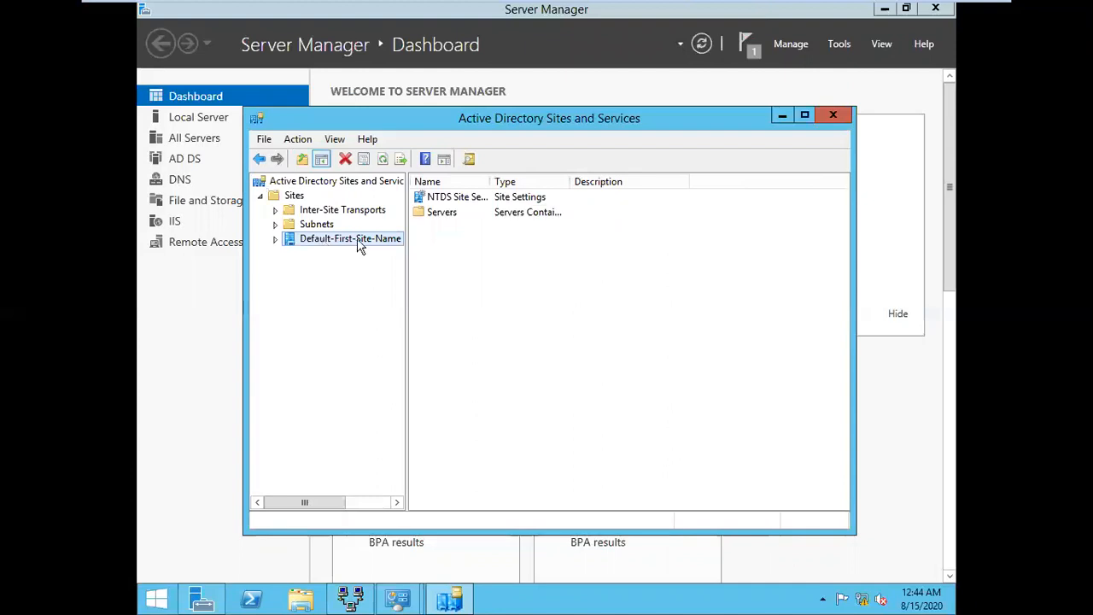
{"action": "left_click_drag", "start_coordinate": [406, 273], "coordinate": [445, 279]}
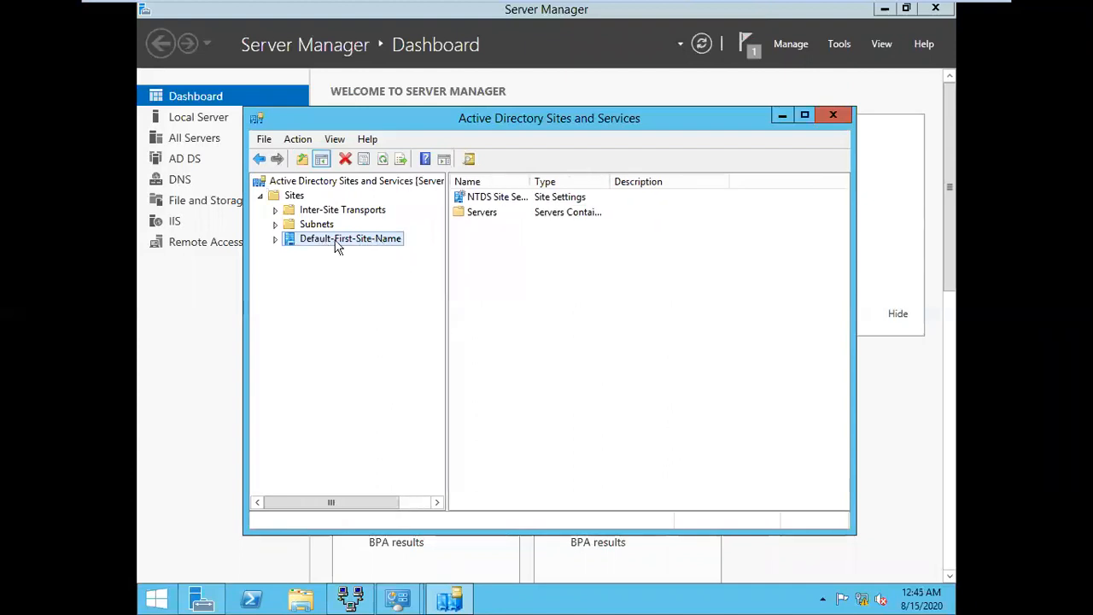
{"action": "left_click", "coordinate": [277, 241]}
{"action": "left_click", "coordinate": [291, 254]}
{"action": "left_click", "coordinate": [308, 270]}
{"action": "left_click", "coordinate": [355, 287]}
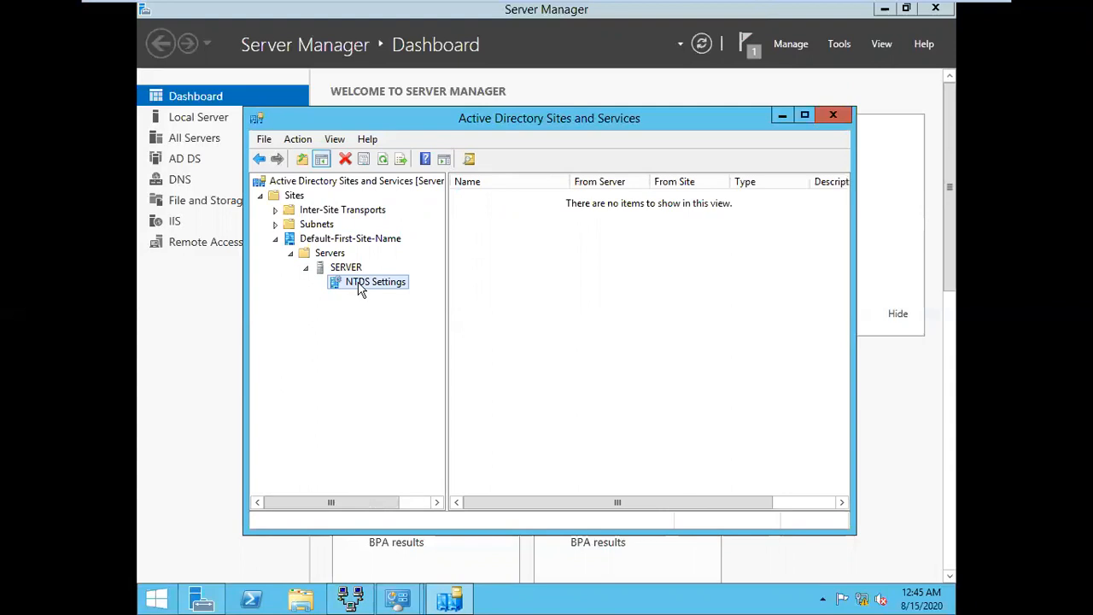
Run Check Replication Topology on NTDS Settings and acknowledge the result
{"action": "right_click", "coordinate": [357, 283]}
{"action": "mouse_move", "coordinate": [407, 350]}
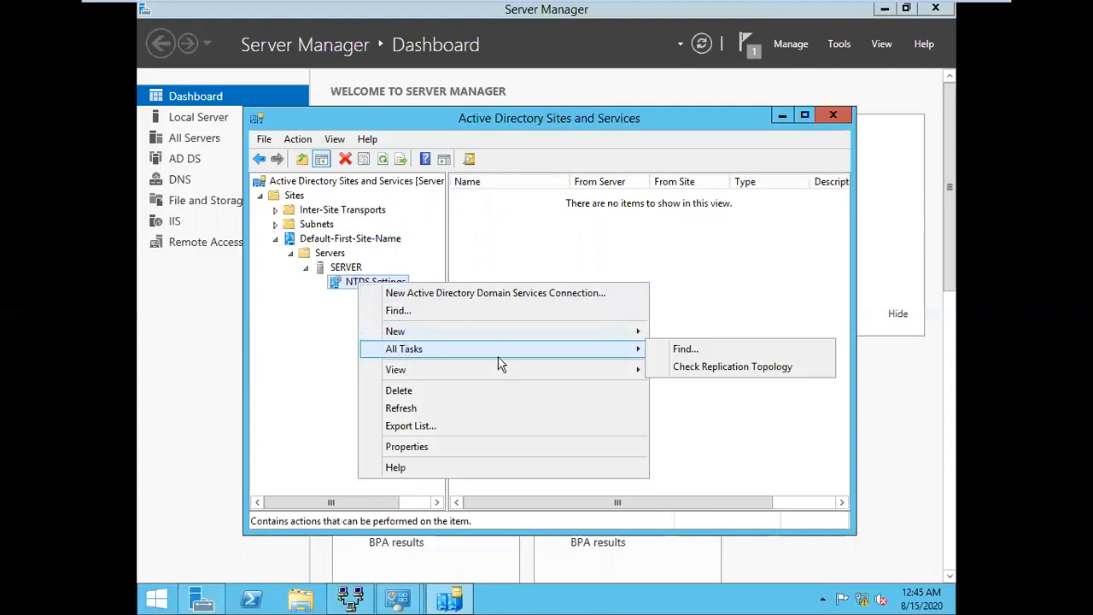
{"action": "left_click", "coordinate": [695, 370]}
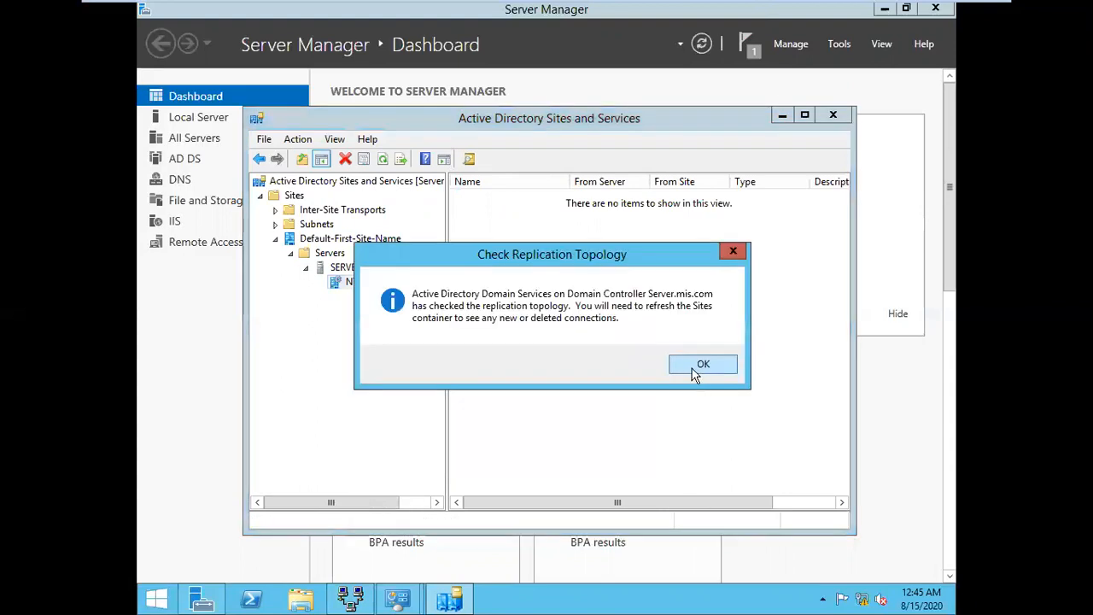
{"action": "left_click", "coordinate": [695, 366]}
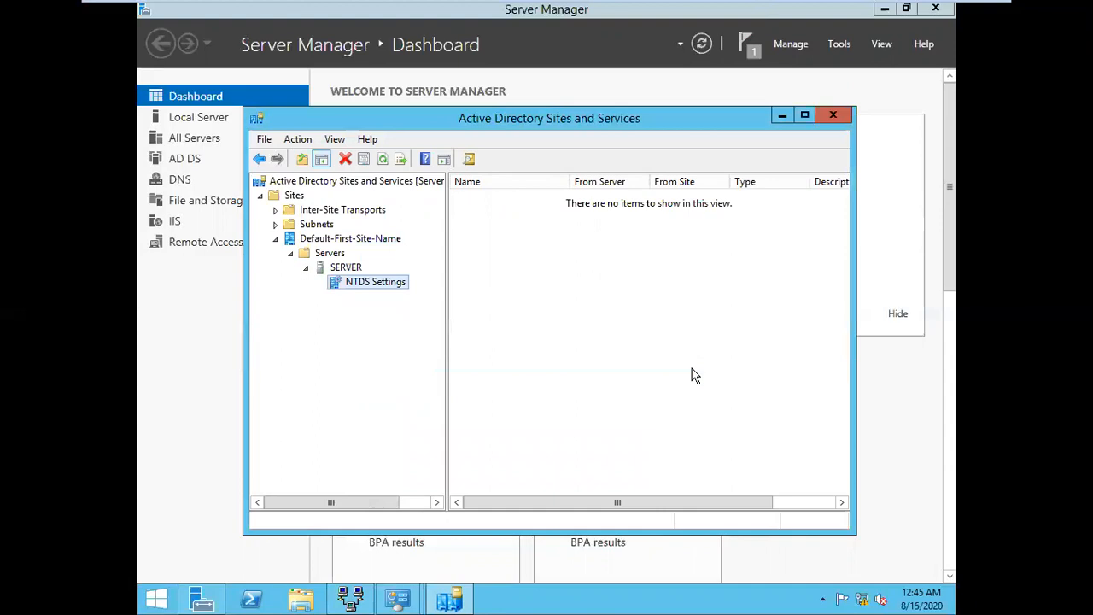
{"action": "left_click", "coordinate": [340, 240]}
Rename Default-First-Site-Name to Delhi and show the Sites list
{"action": "right_click", "coordinate": [357, 236]}
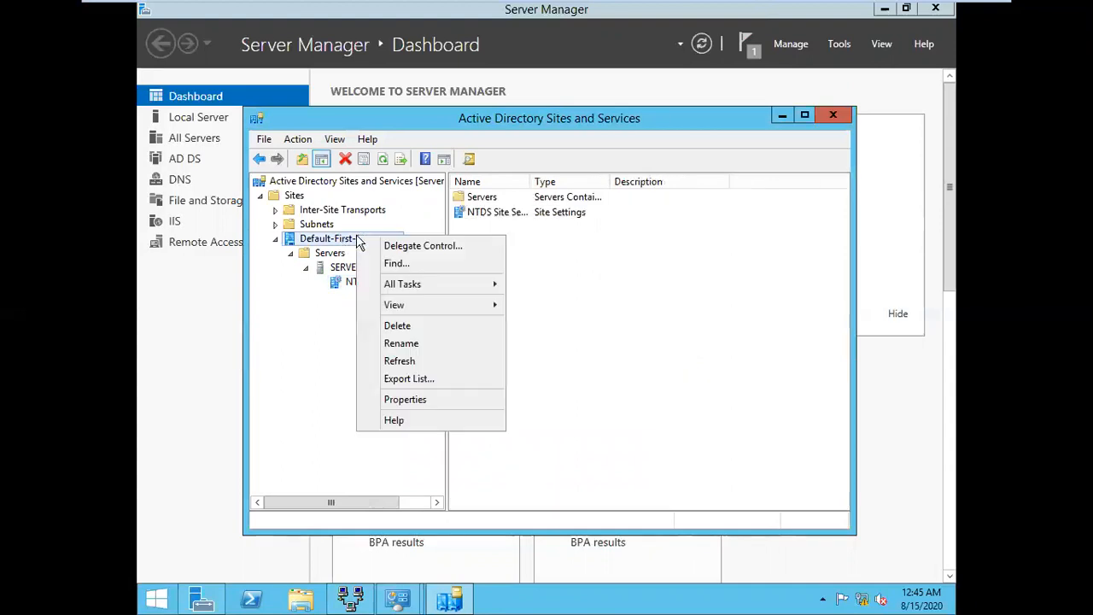
{"action": "left_click", "coordinate": [409, 344]}
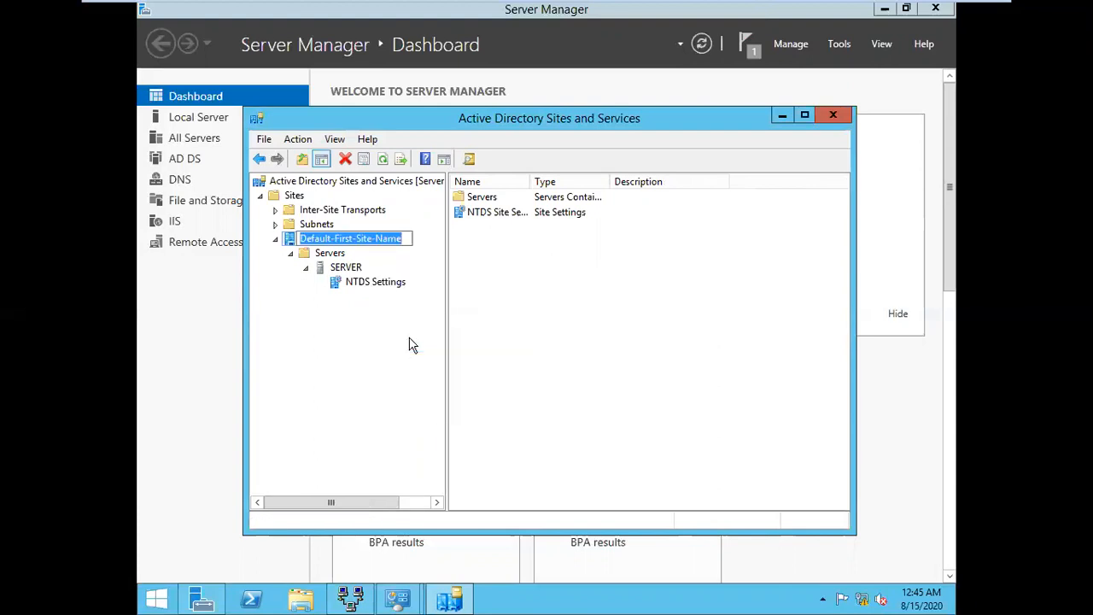
{"action": "type", "text": "Delhi"}
{"action": "key", "text": "Return"}
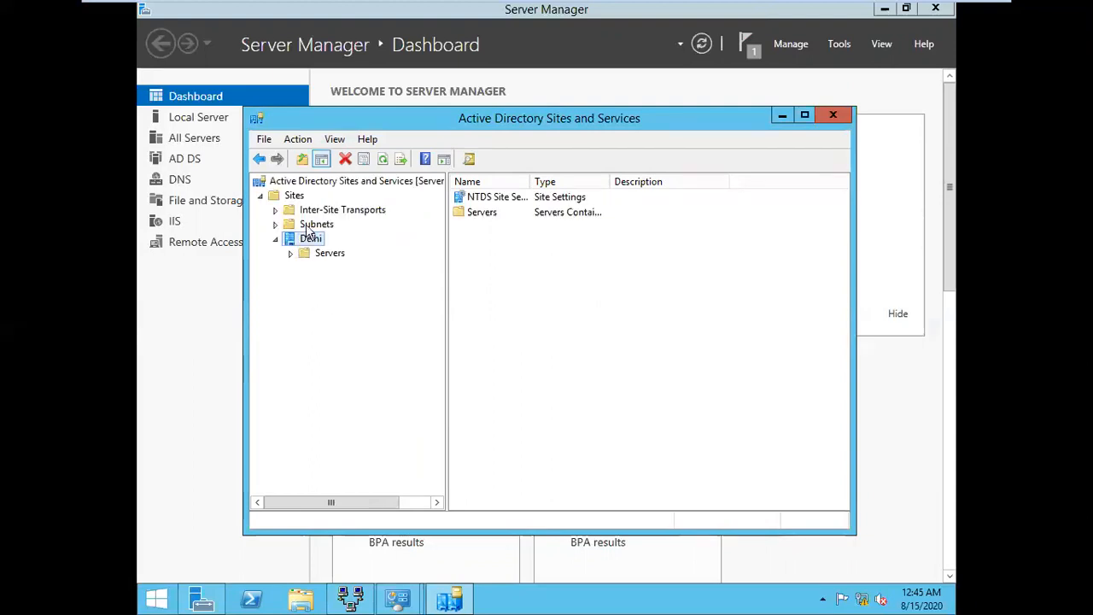
{"action": "left_click", "coordinate": [294, 196]}
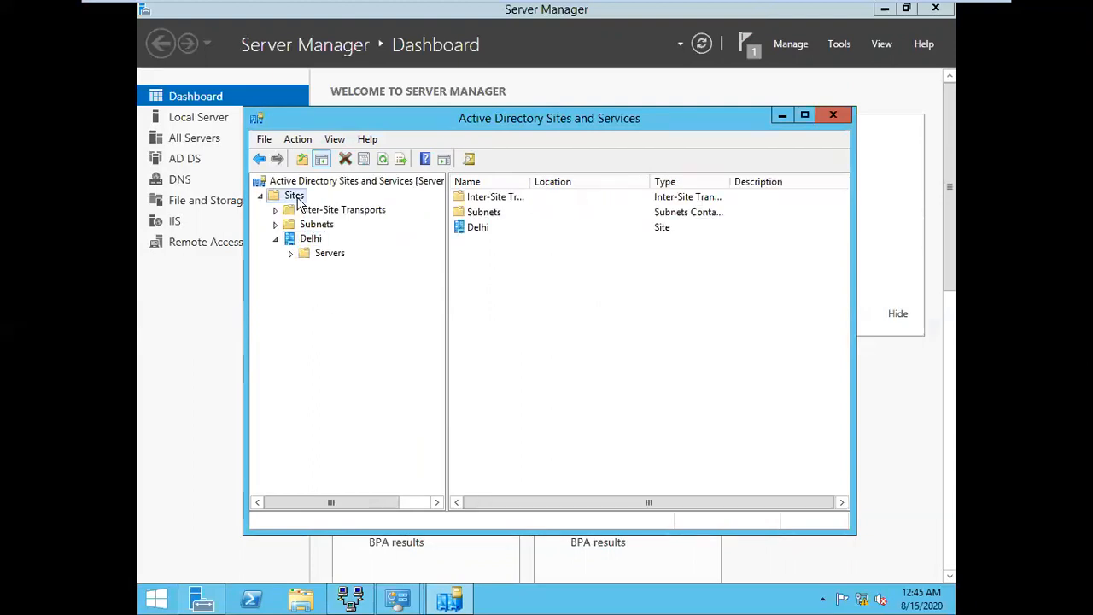
Create a Mumbai site on DEFAULTIPSITELINK and dismiss the creation notice
{"action": "right_click", "coordinate": [298, 199]}
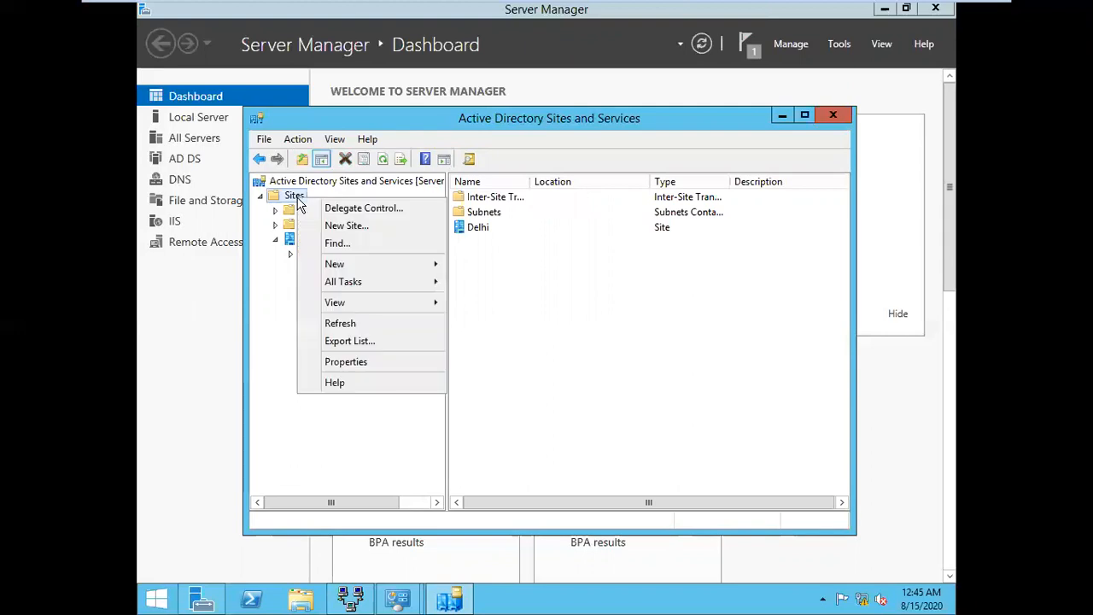
{"action": "left_click", "coordinate": [346, 225]}
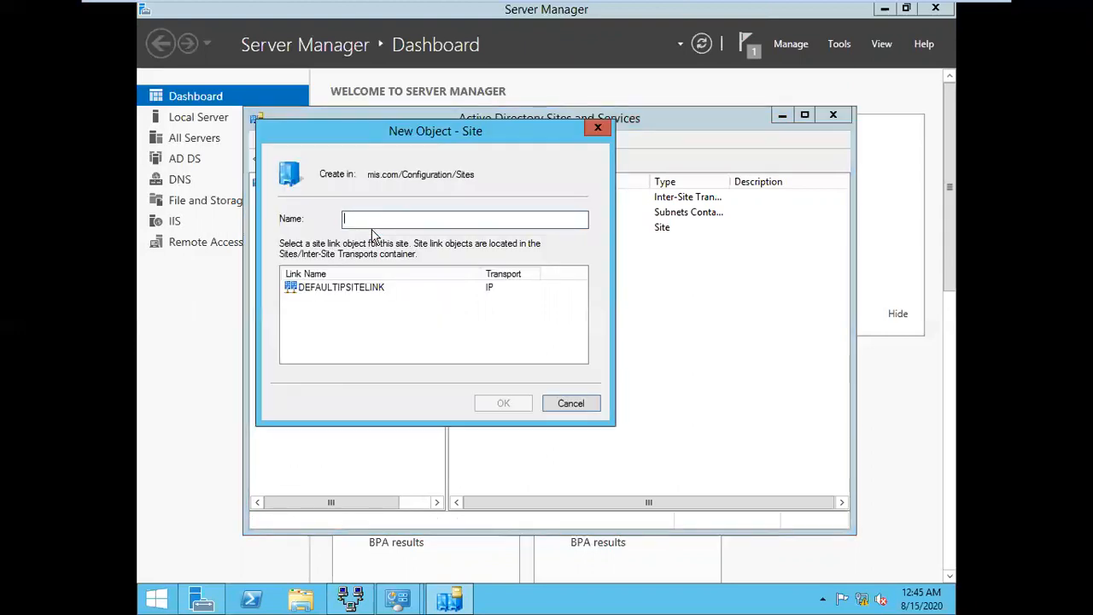
{"action": "type", "text": "Mumbai"}
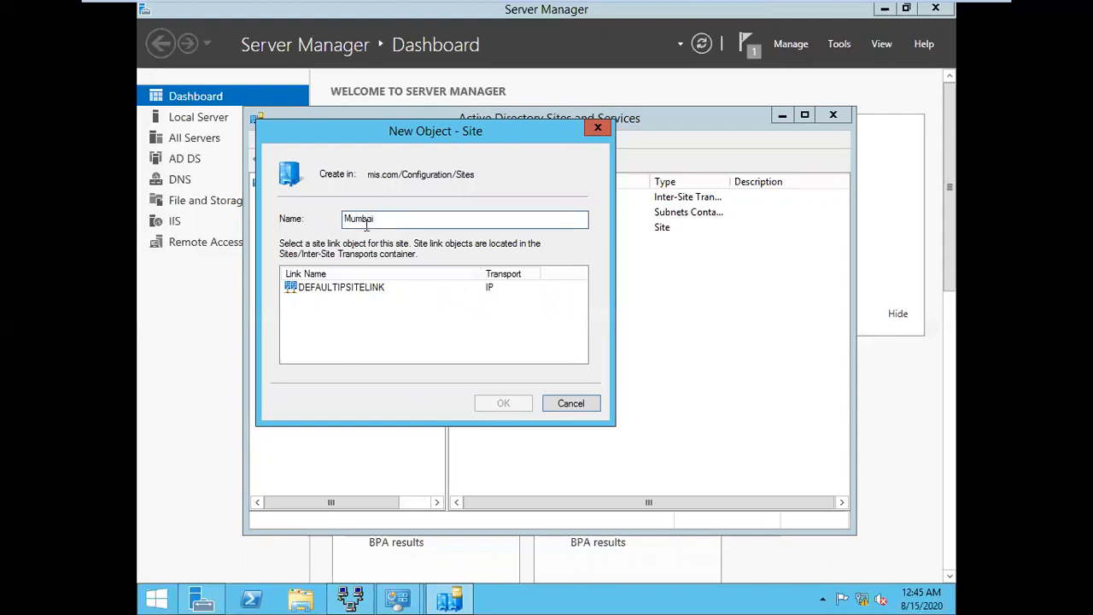
{"action": "left_click", "coordinate": [370, 288]}
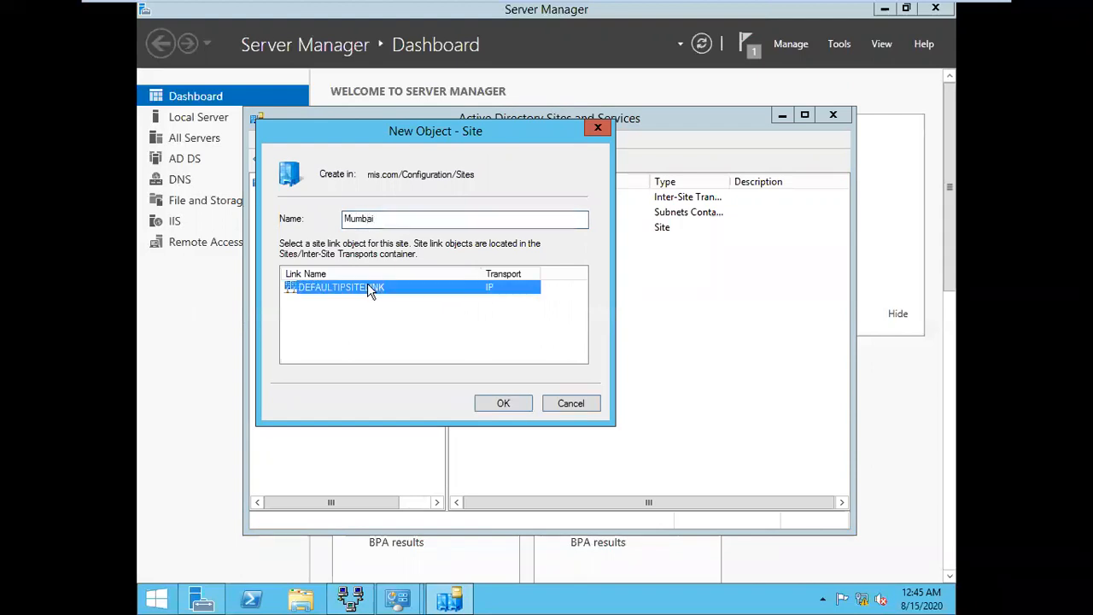
{"action": "left_click", "coordinate": [513, 403]}
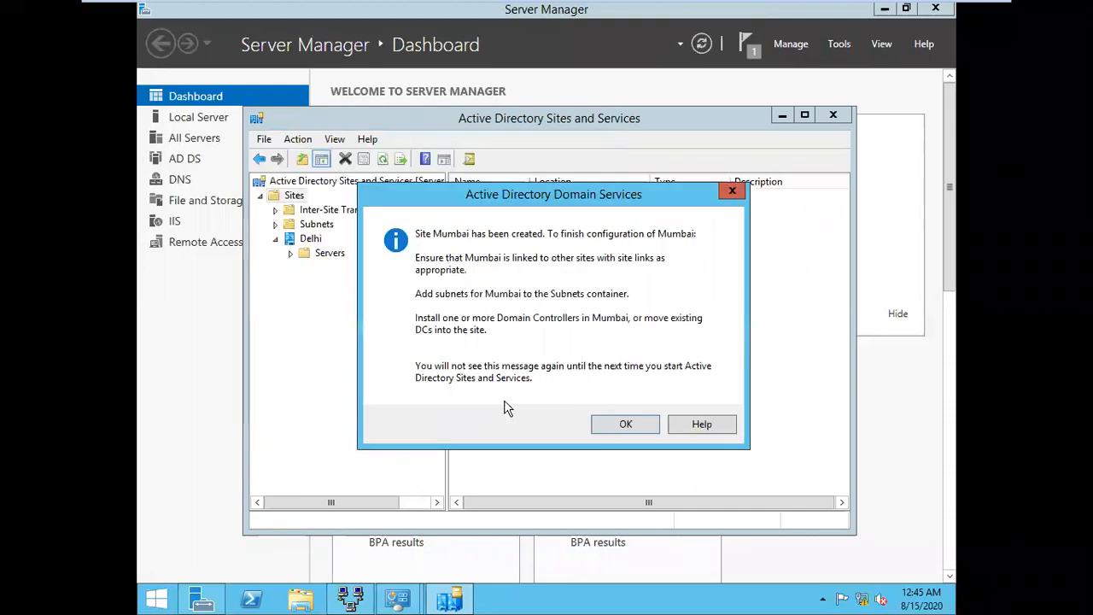
{"action": "left_click", "coordinate": [600, 426]}
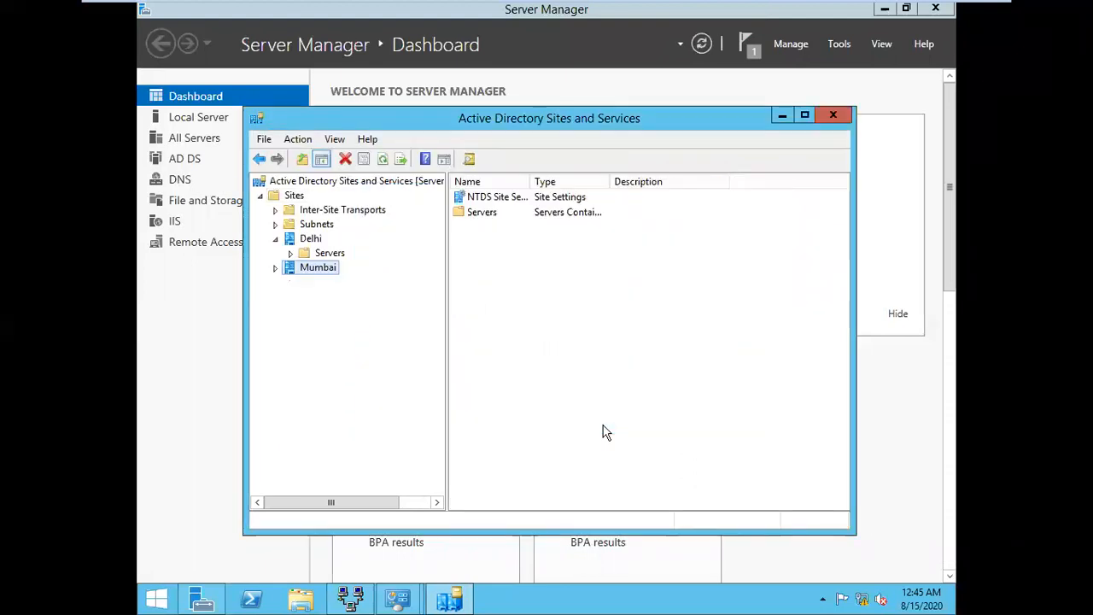
Show Mumbai's empty Servers folder and Delhi's SERVER with its NTDS Settings
{"action": "left_click", "coordinate": [275, 267]}
{"action": "left_click", "coordinate": [275, 267]}
{"action": "left_click", "coordinate": [274, 268]}
{"action": "left_click", "coordinate": [321, 283]}
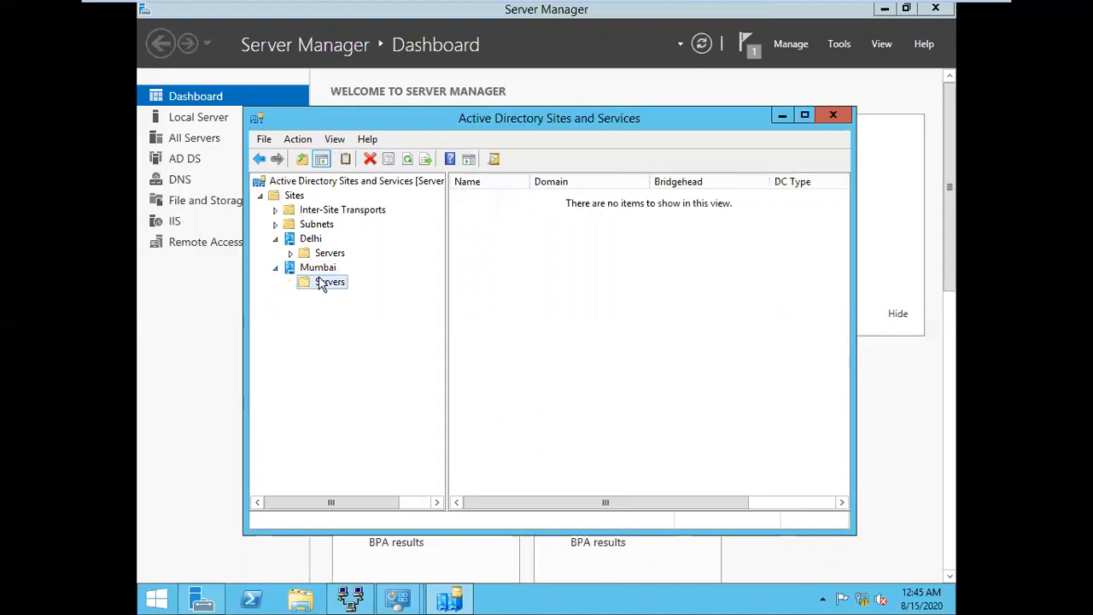
{"action": "left_click", "coordinate": [291, 253]}
{"action": "double_click", "coordinate": [339, 268]}
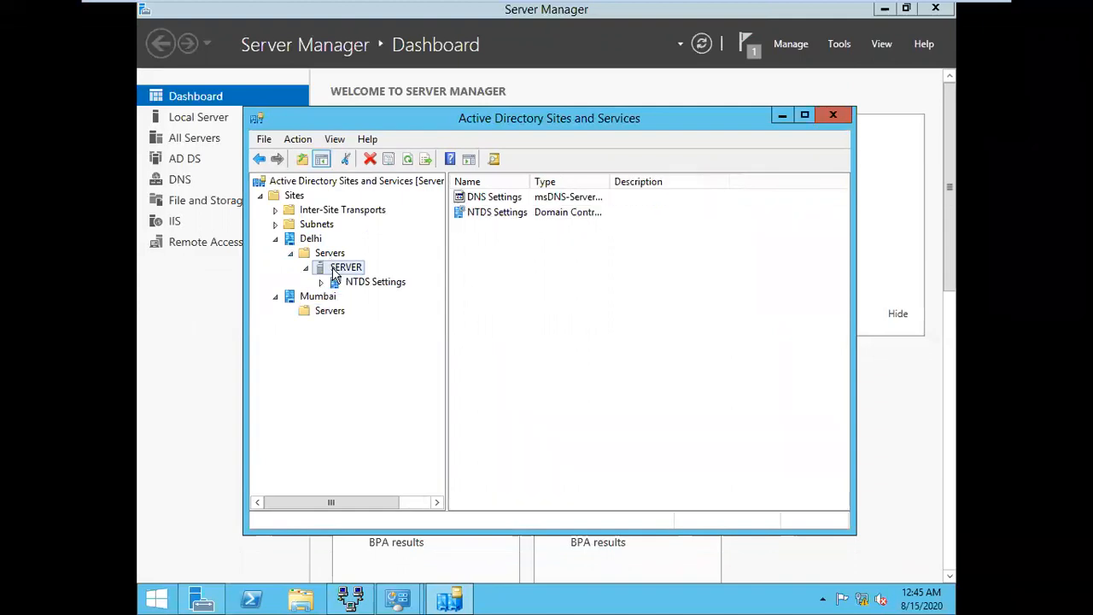
{"action": "left_click", "coordinate": [361, 288]}
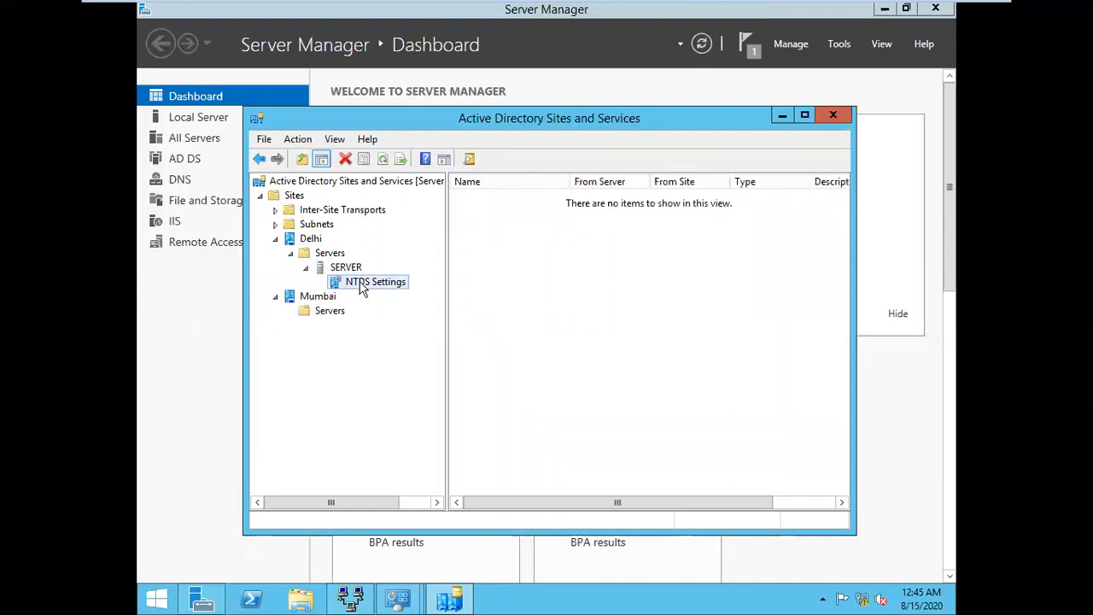
{"action": "left_click", "coordinate": [324, 312]}
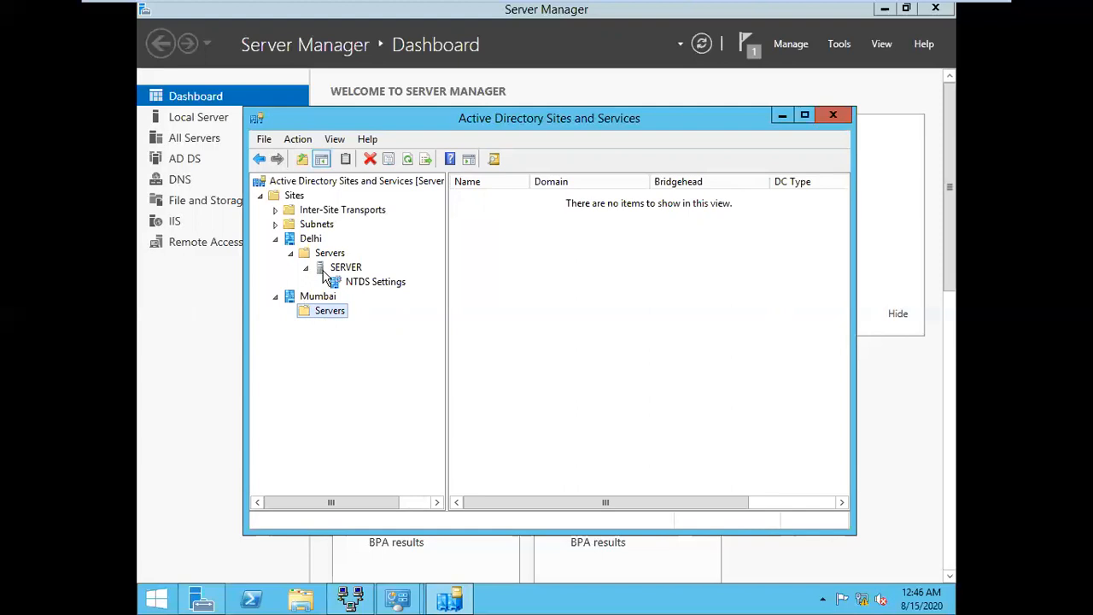
Switch to the Word notes and move down to the subnet steps: 10.0.0.0/8 Delhi, 10.10.0.0/16 Mumbai
{"action": "mouse_move", "coordinate": [827, 10]}
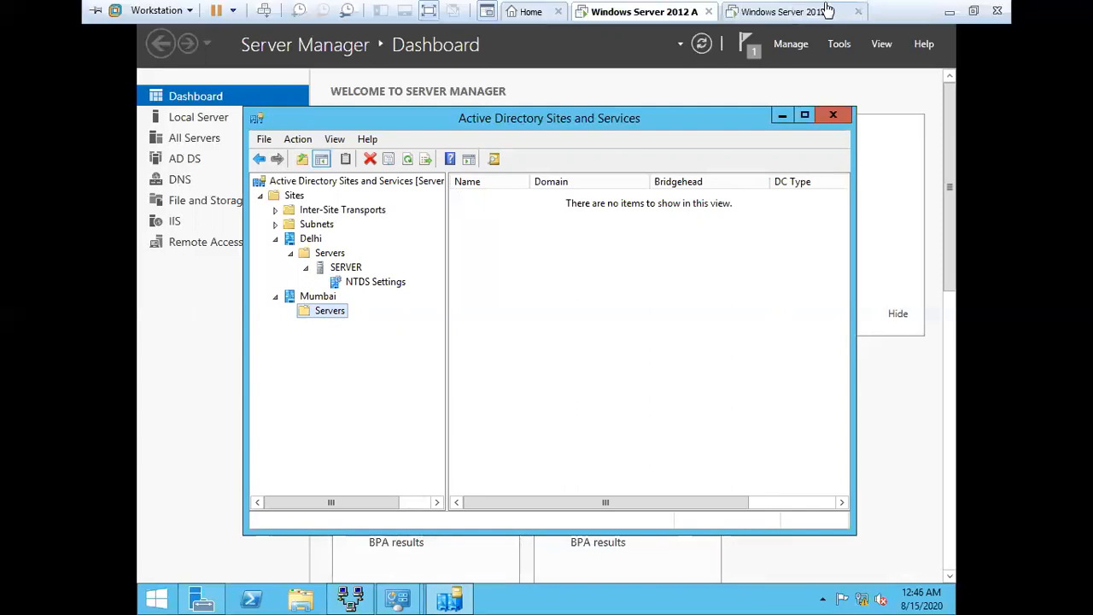
{"action": "left_click", "coordinate": [949, 11]}
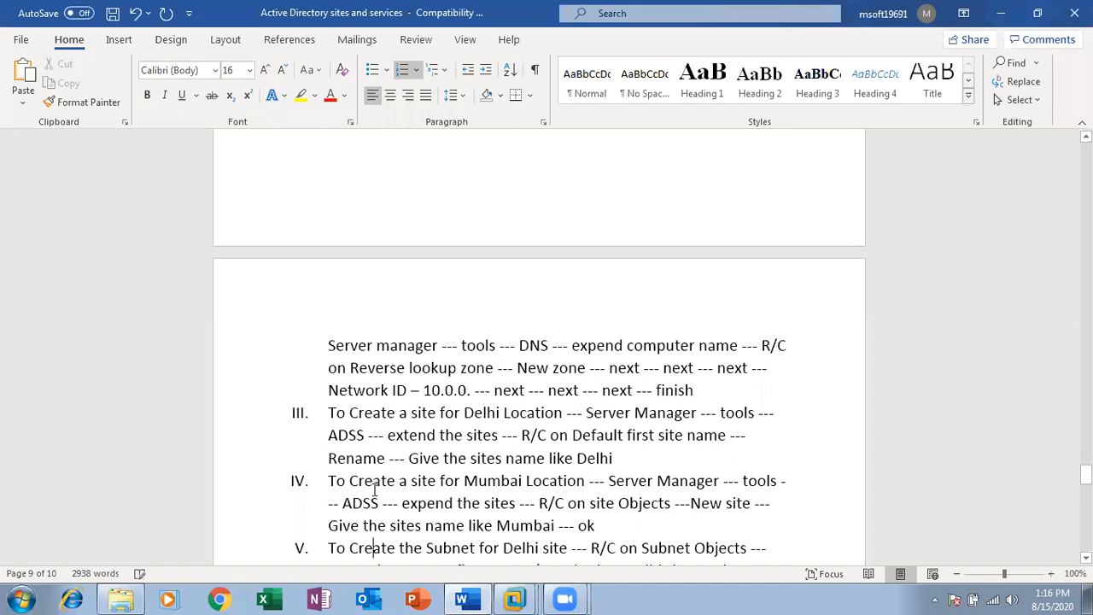
{"action": "key", "text": "Down"}
{"action": "key", "text": "Down"}
{"action": "key", "text": "Down"}
{"action": "key", "text": "Down"}
{"action": "key", "text": "Down"}
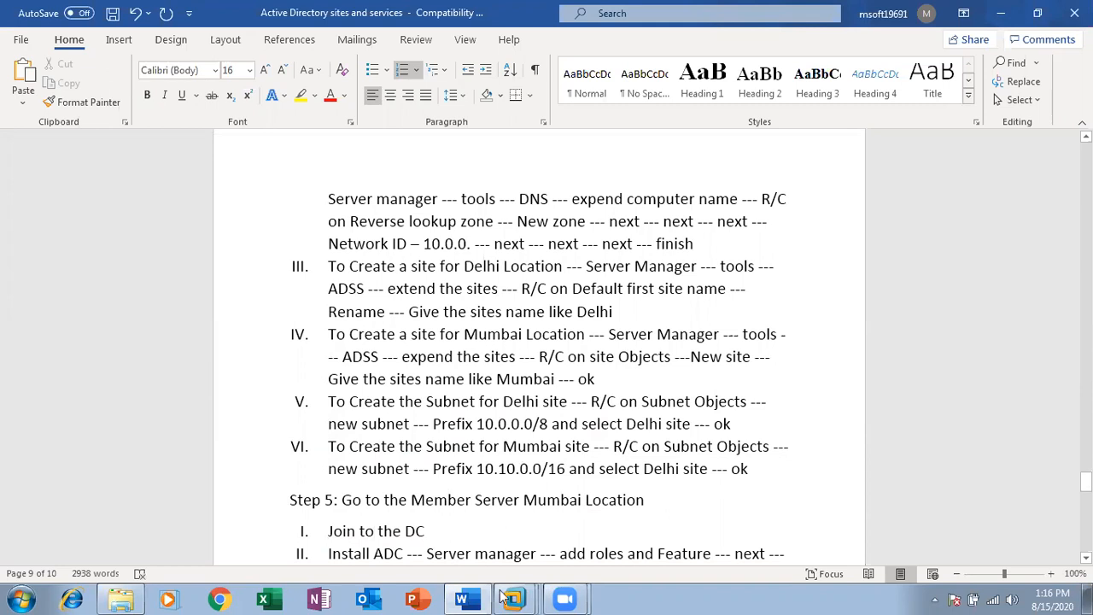
In the server VM, create subnet 10.0.0.0/8 under Subnets and assign it to Delhi
{"action": "mouse_move", "coordinate": [511, 597]}
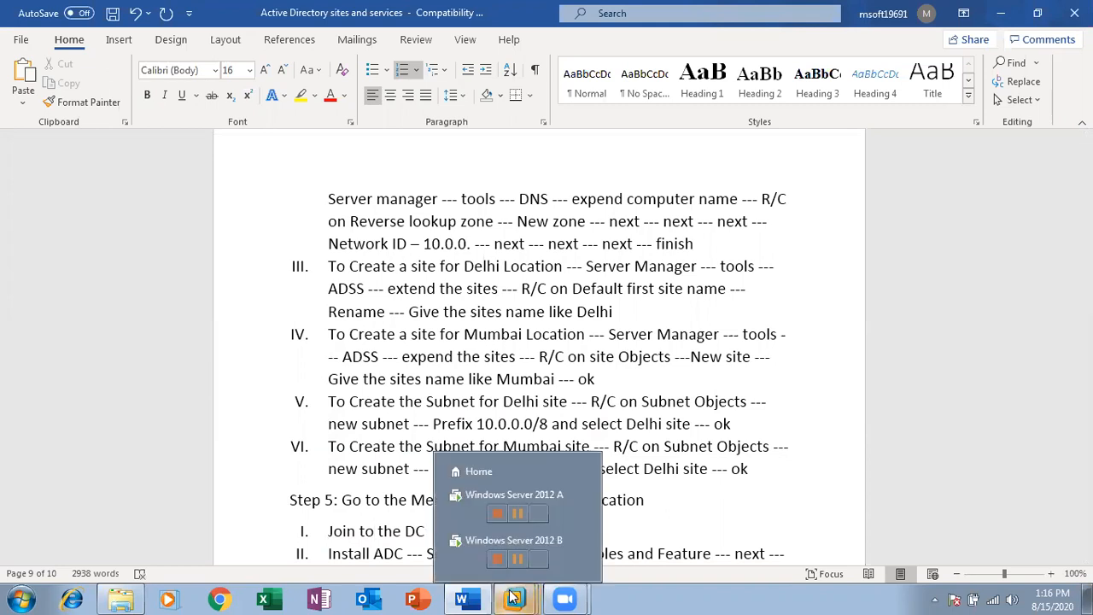
{"action": "left_click", "coordinate": [470, 511]}
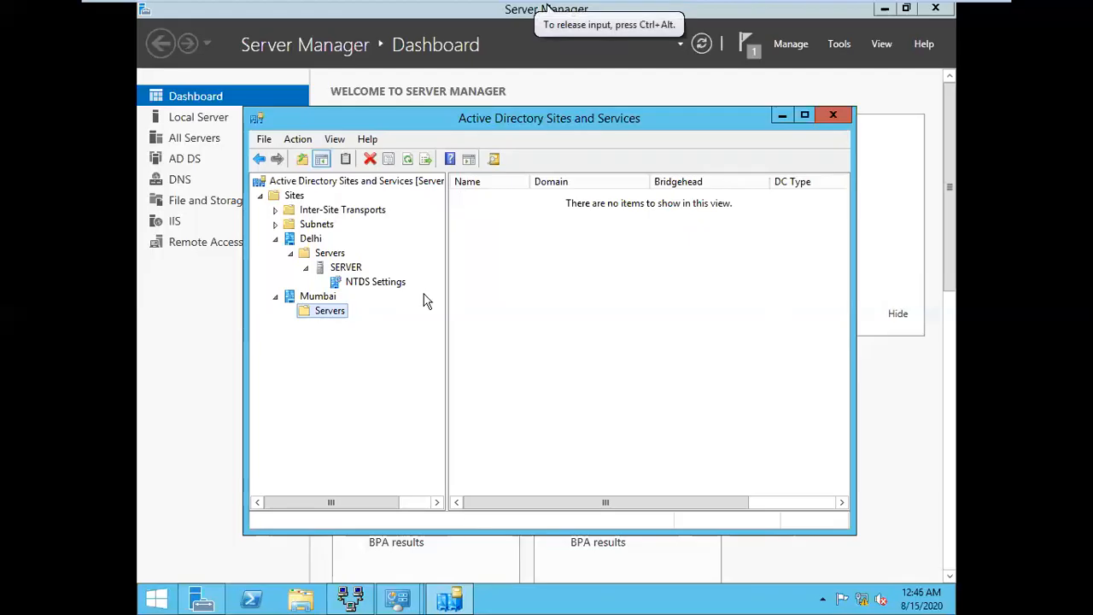
{"action": "left_click", "coordinate": [317, 224]}
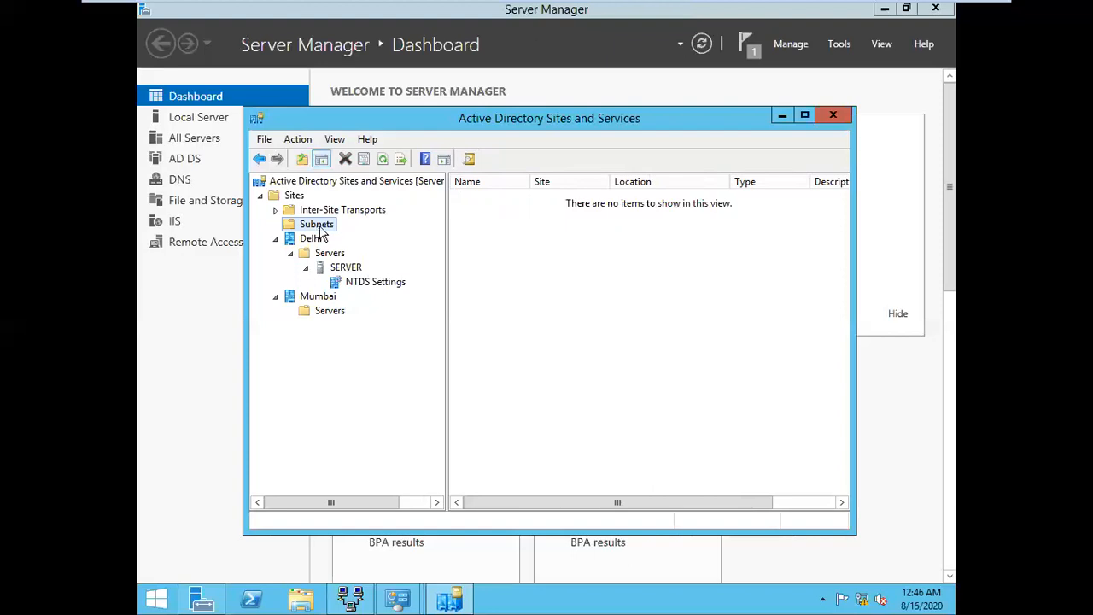
{"action": "right_click", "coordinate": [321, 224]}
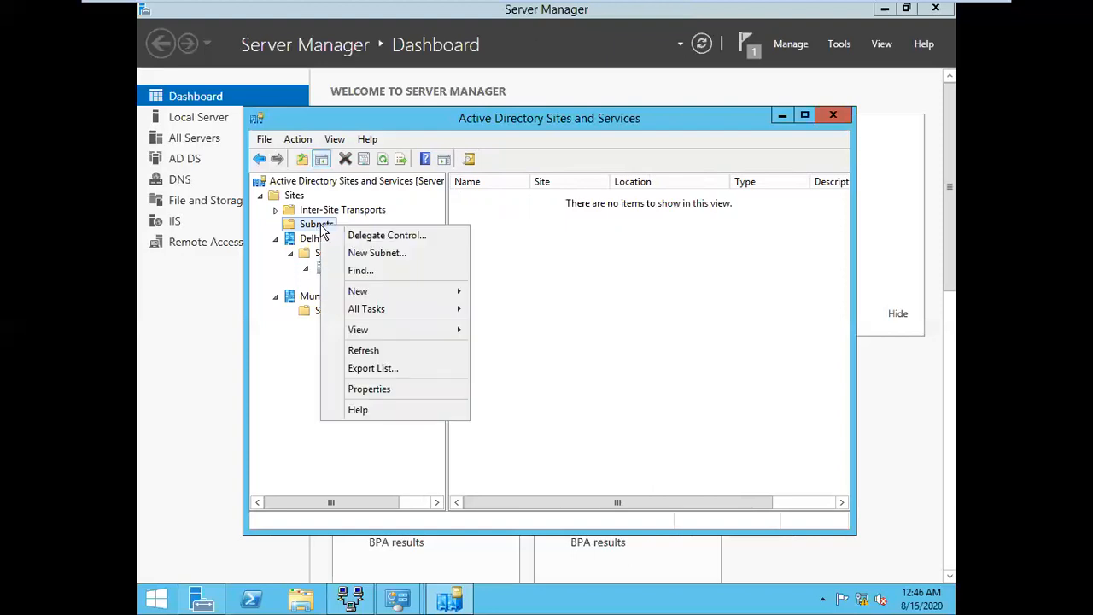
{"action": "left_click", "coordinate": [382, 255]}
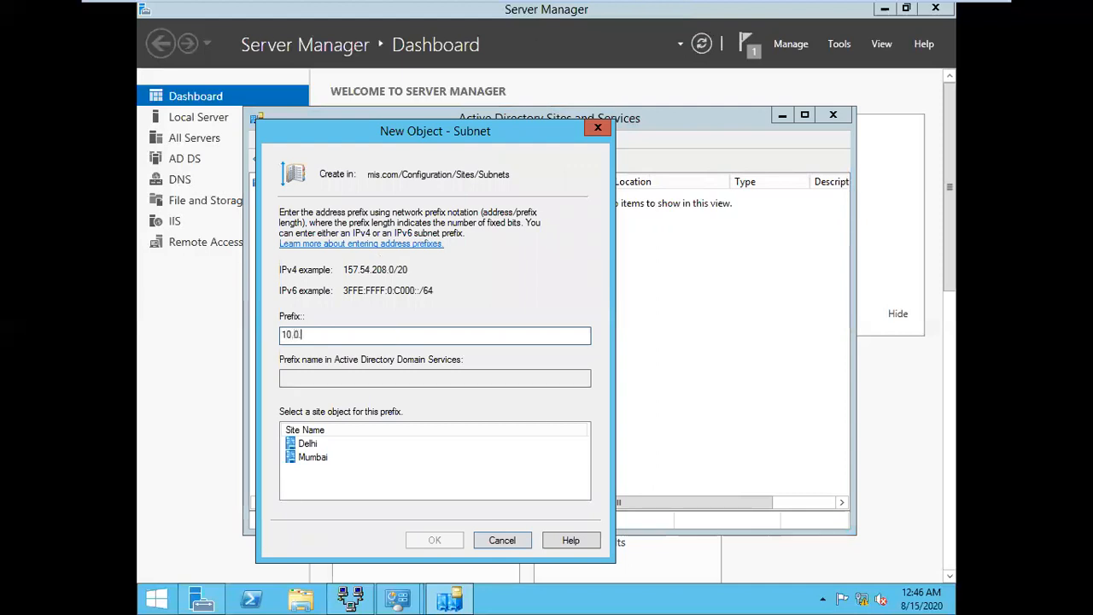
{"action": "type", "text": "10.0.0.0/8"}
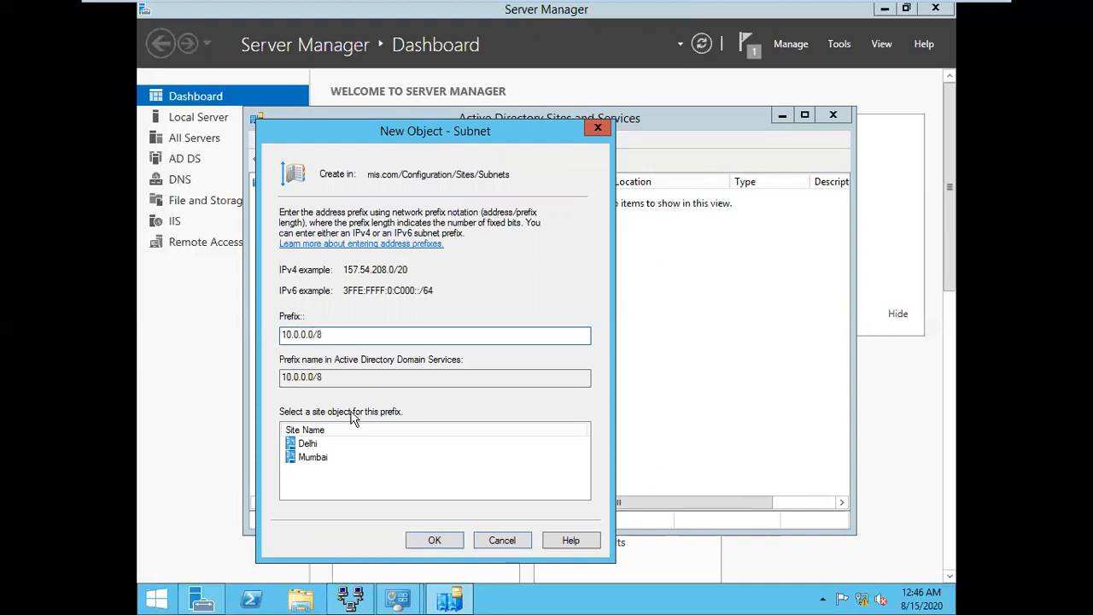
{"action": "left_click", "coordinate": [304, 445]}
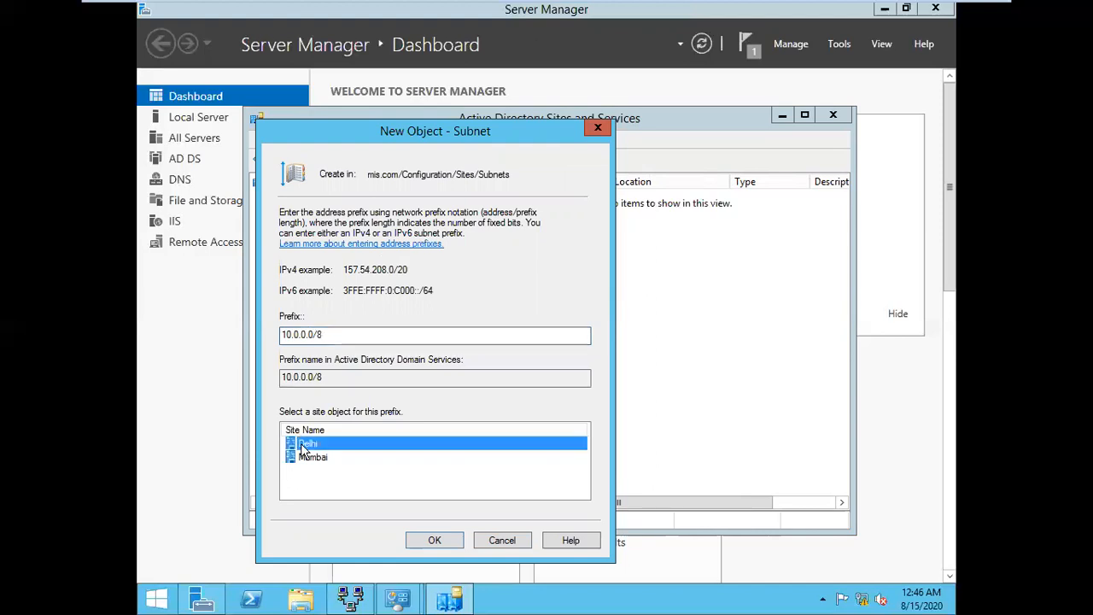
{"action": "left_click", "coordinate": [450, 541]}
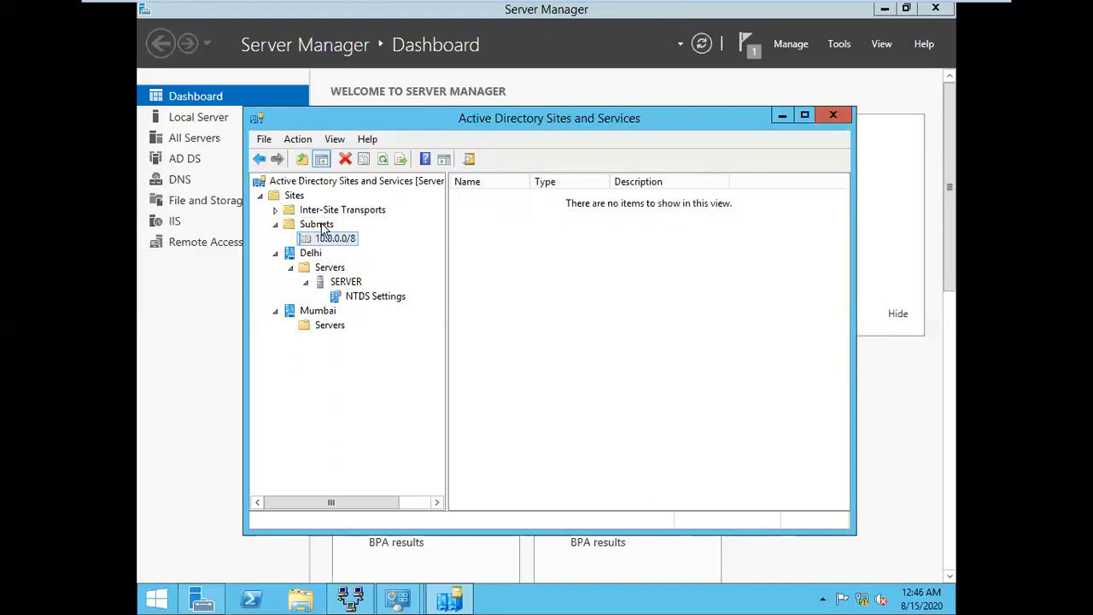
Create subnet 10.10.0.0/16 for Mumbai, then close Active Directory Sites and Services
{"action": "left_click", "coordinate": [322, 226]}
{"action": "right_click", "coordinate": [321, 225]}
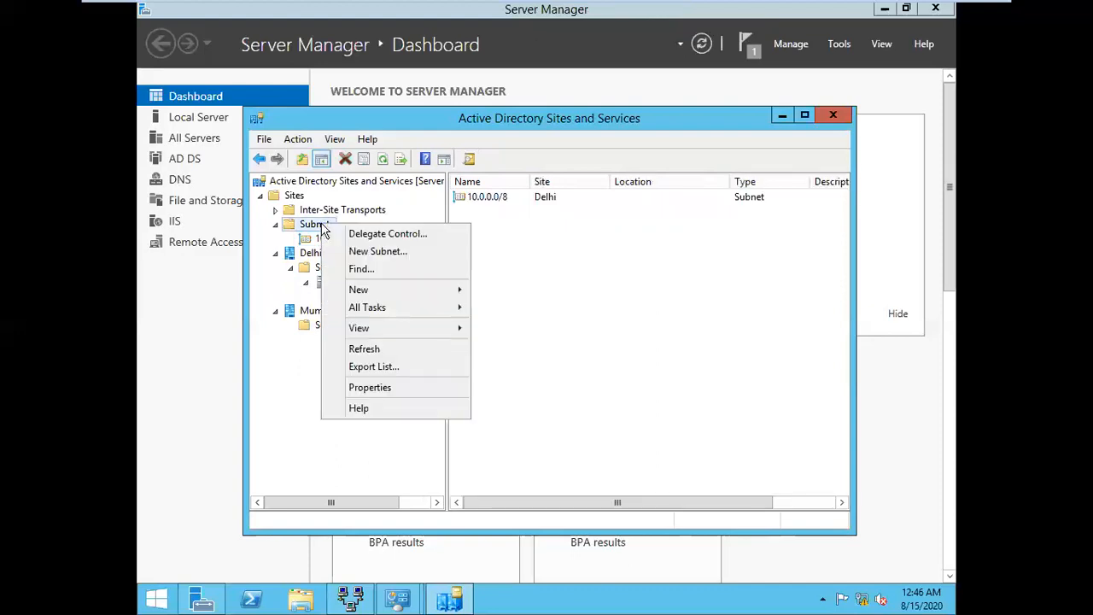
{"action": "left_click", "coordinate": [389, 256]}
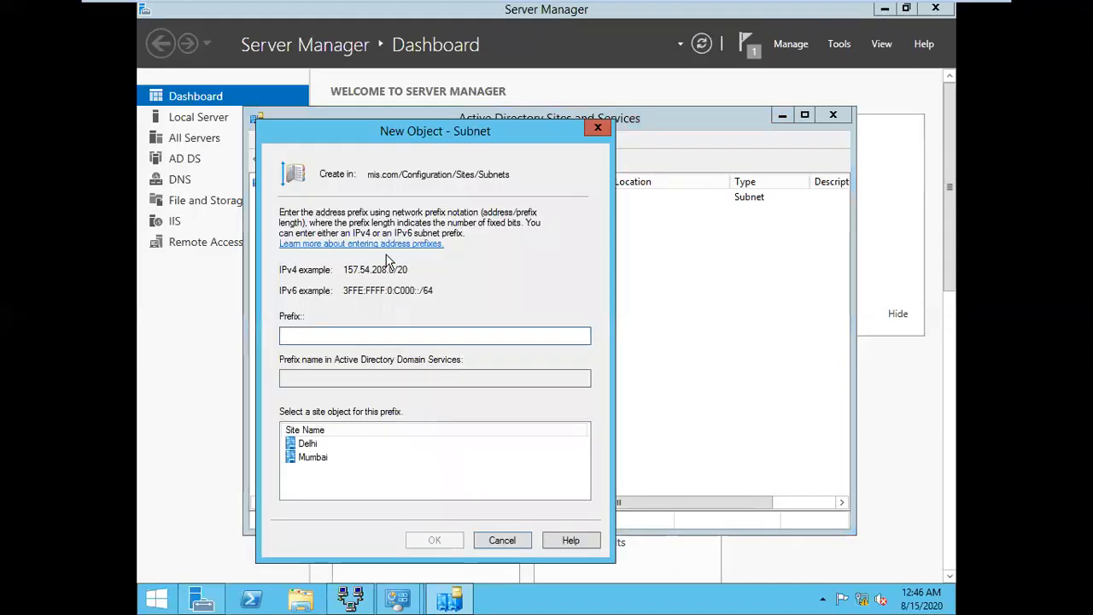
{"action": "type", "text": "10.10.0.0/"}
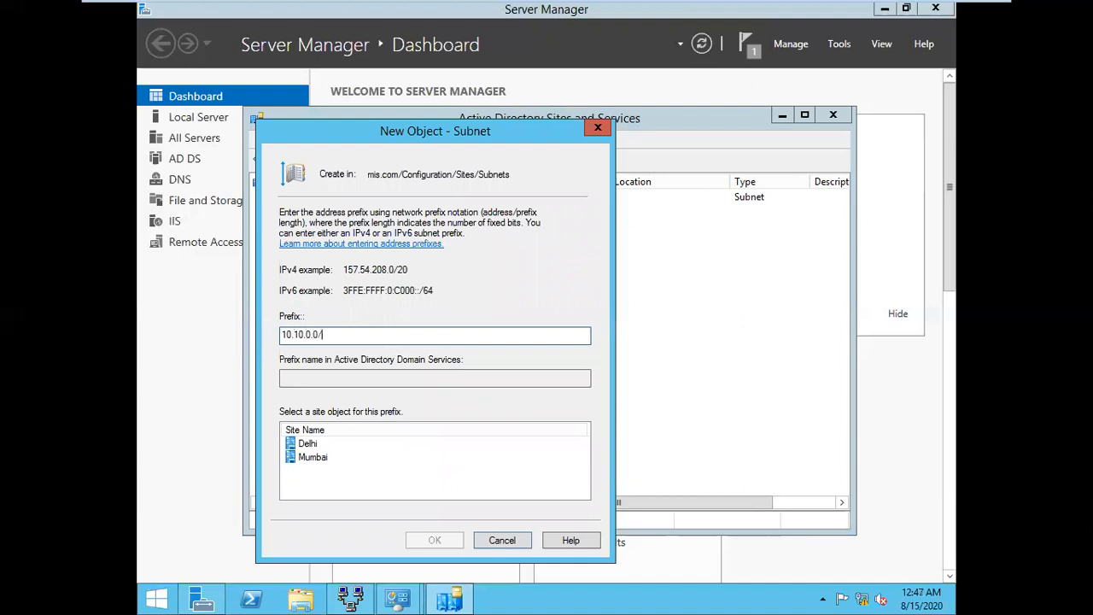
{"action": "type", "text": "16"}
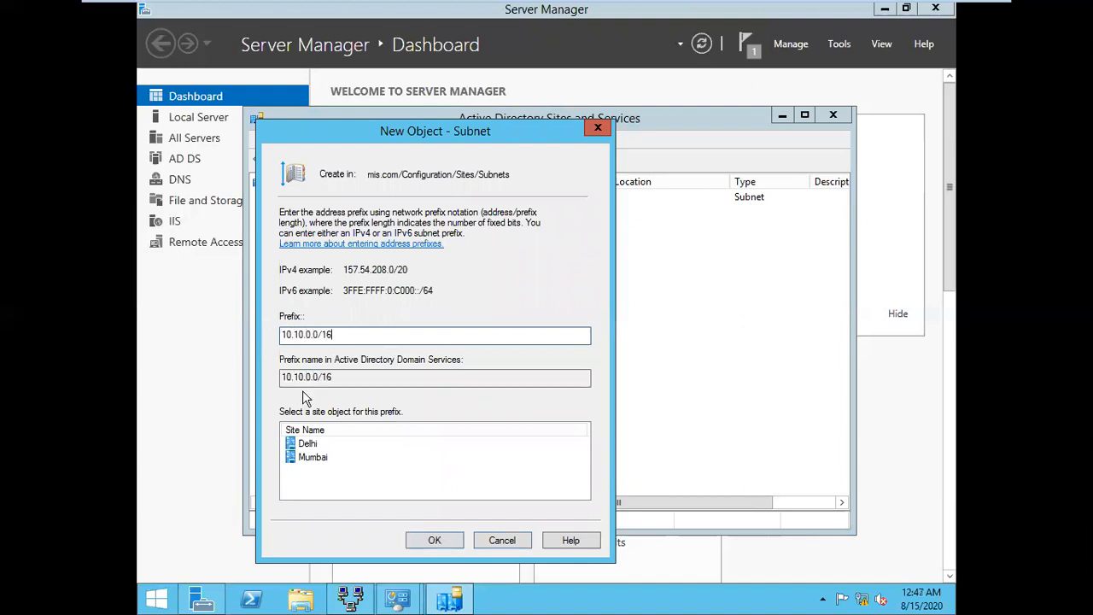
{"action": "left_click", "coordinate": [318, 458]}
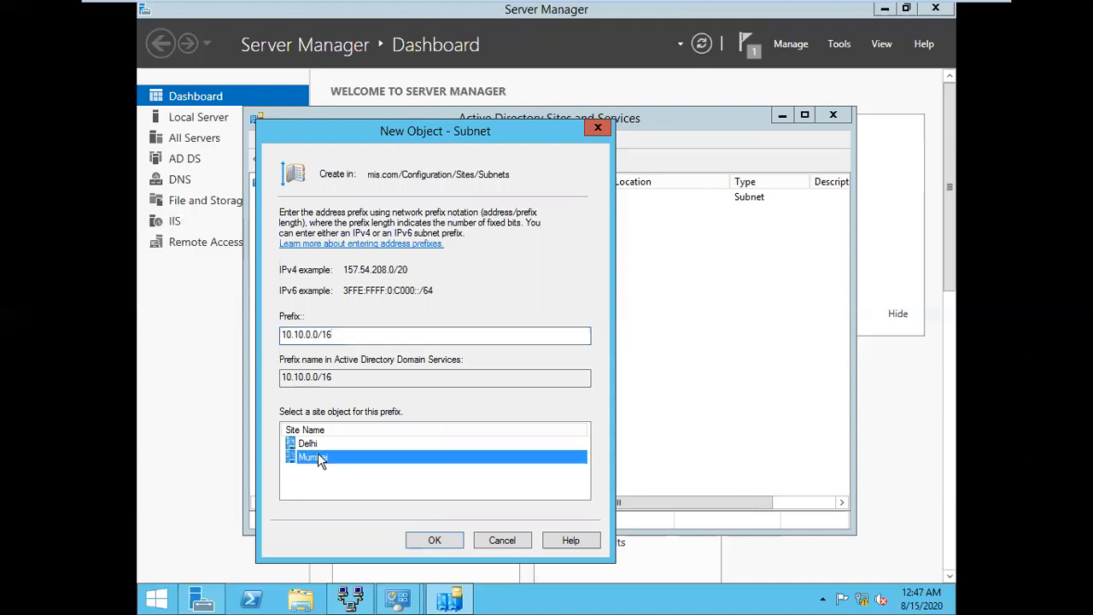
{"action": "left_click", "coordinate": [435, 540]}
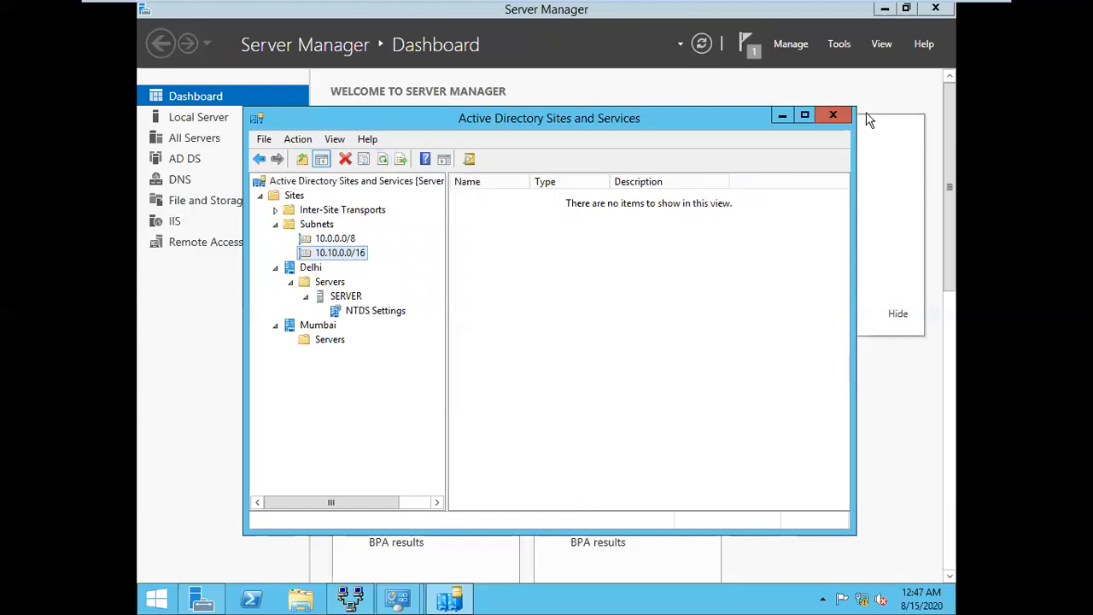
{"action": "left_click", "coordinate": [834, 115]}
In Word, scroll the notes to Step 5 on installing the Mumbai ADC, then list running VMs
{"action": "mouse_move", "coordinate": [675, 8]}
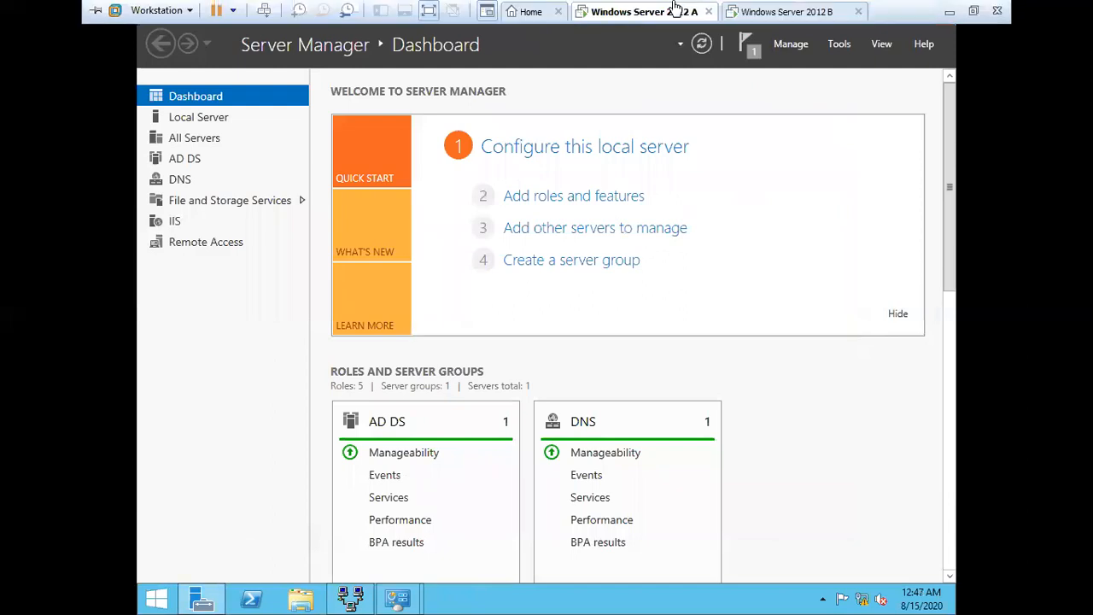
{"action": "left_click", "coordinate": [949, 11]}
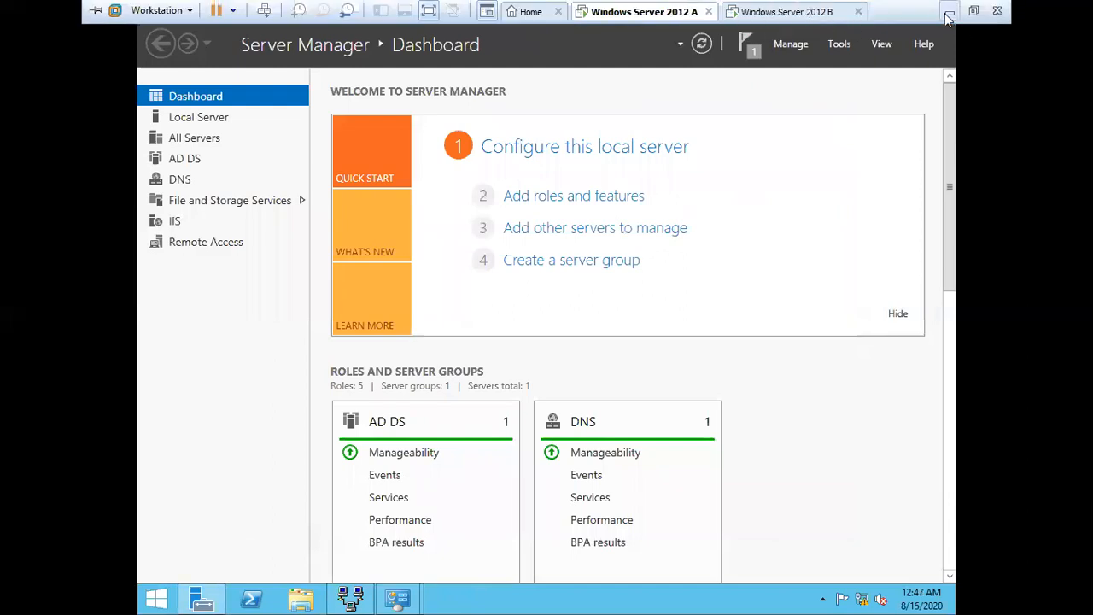
{"action": "left_click", "coordinate": [751, 469]}
{"action": "left_click_drag", "start_coordinate": [415, 461], "coordinate": [289, 221]}
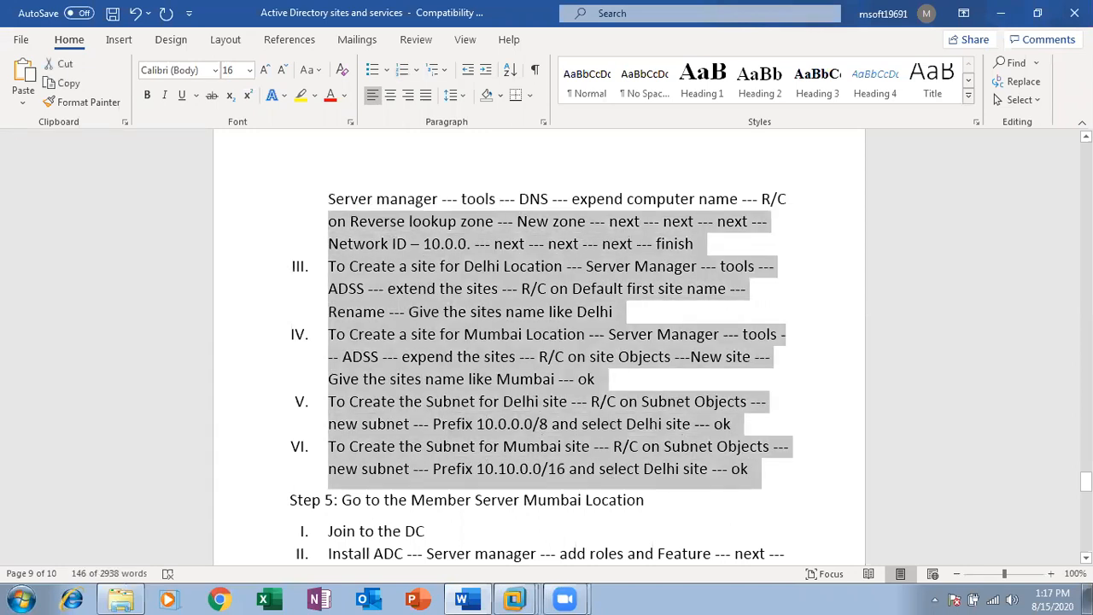
{"action": "scroll", "coordinate": [539, 342], "scroll_direction": "down", "scroll_amount": 1}
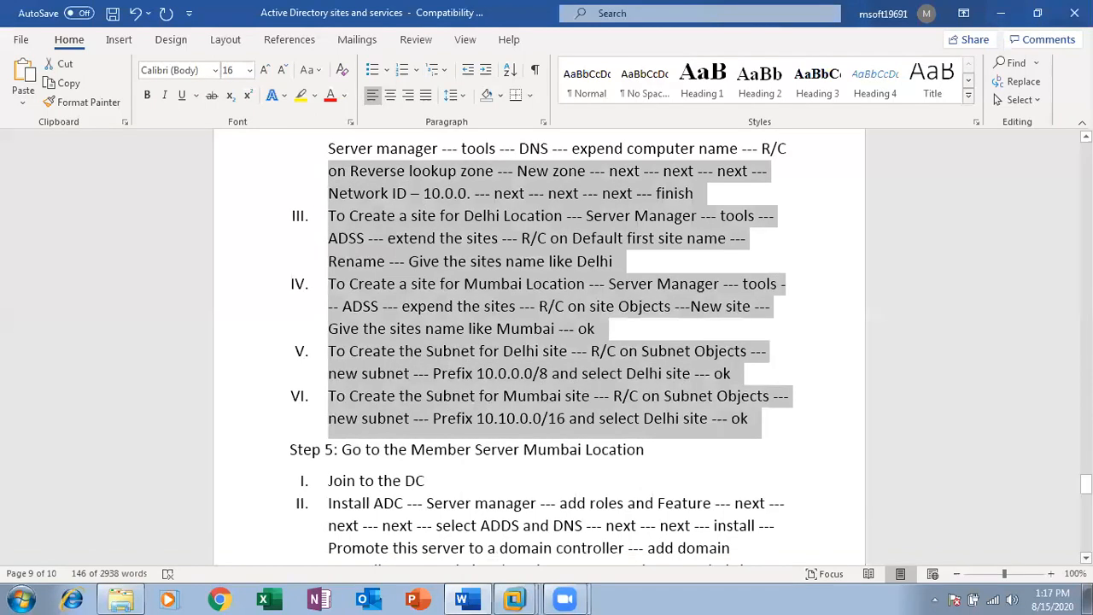
{"action": "scroll", "coordinate": [539, 342], "scroll_direction": "up", "scroll_amount": 10}
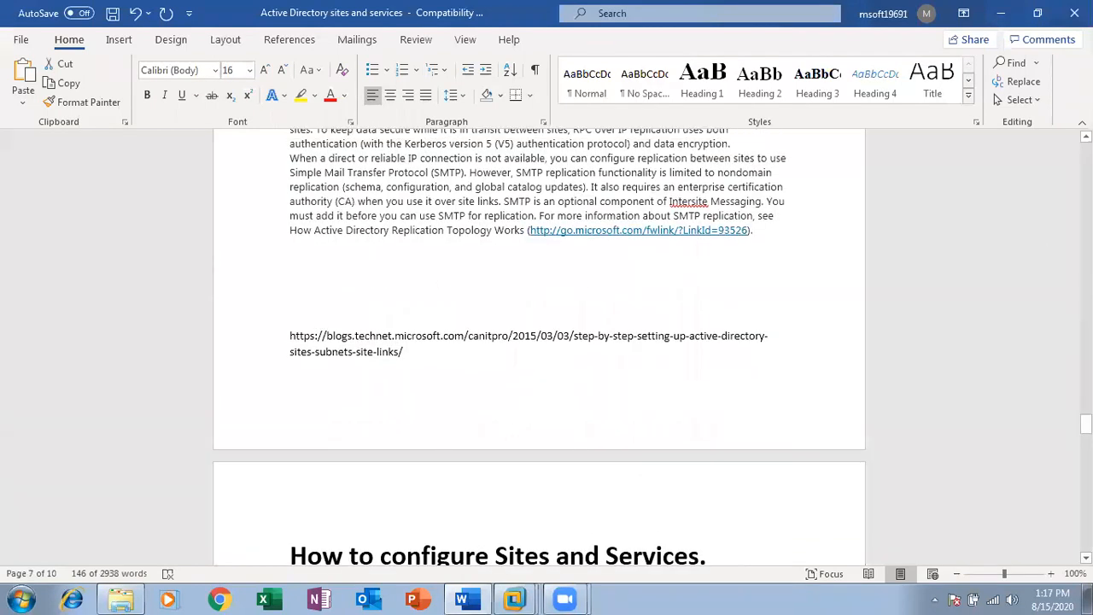
{"action": "scroll", "coordinate": [1066, 526], "scroll_direction": "down", "scroll_amount": 15}
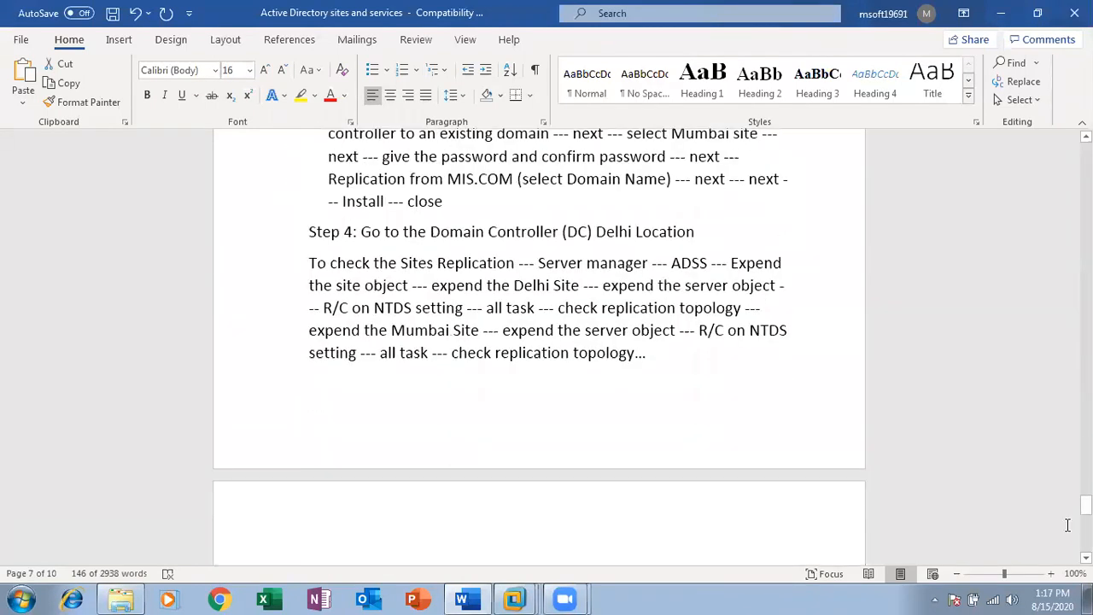
{"action": "scroll", "coordinate": [539, 341], "scroll_direction": "up", "scroll_amount": 3}
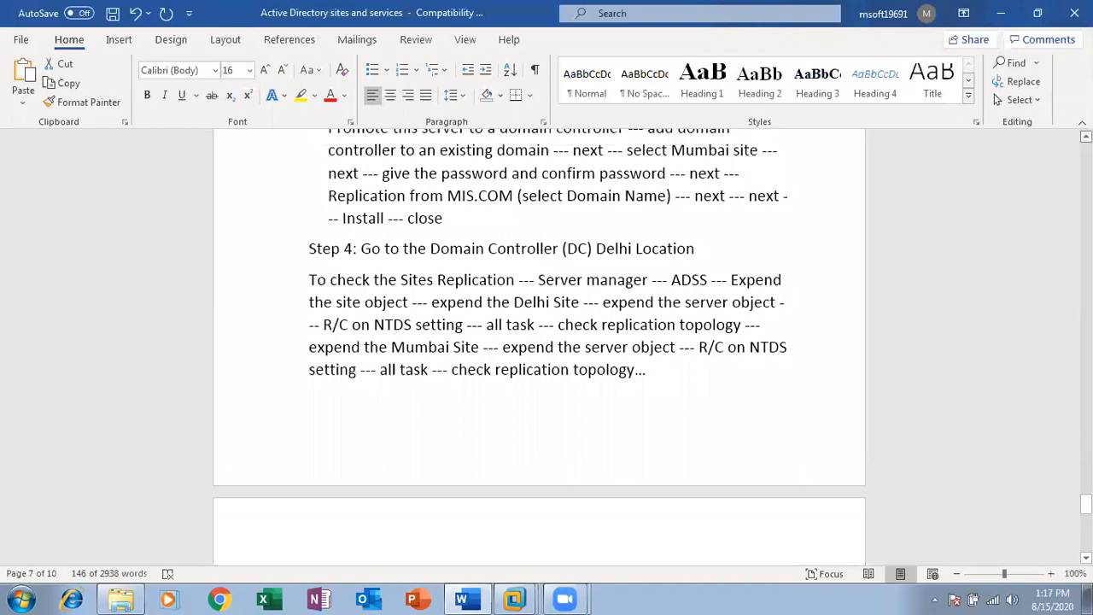
{"action": "scroll", "coordinate": [465, 265], "scroll_direction": "up", "scroll_amount": 2}
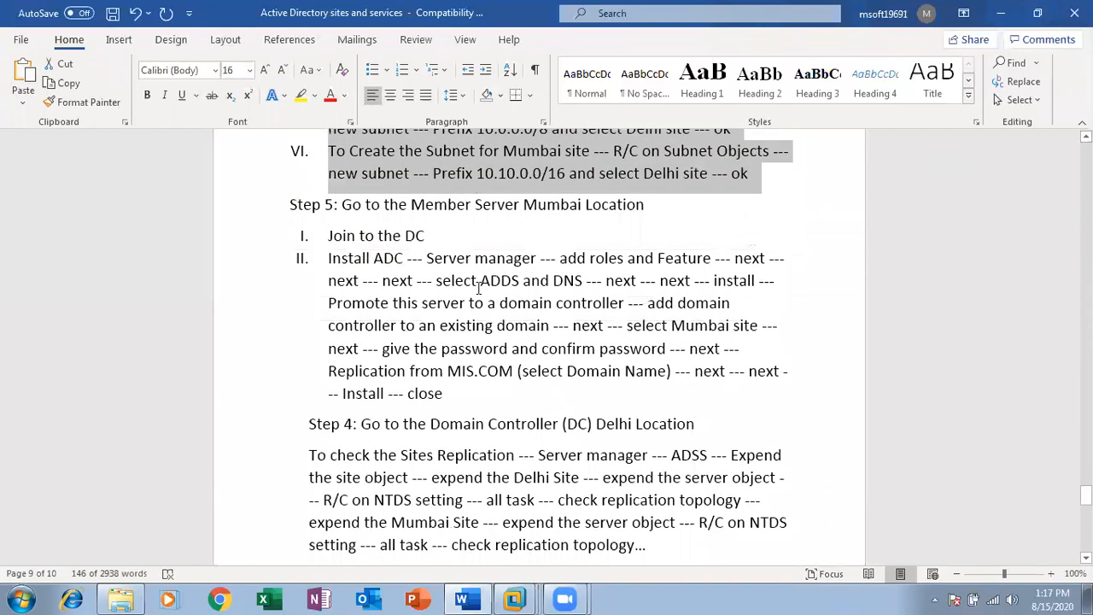
{"action": "left_click", "coordinate": [515, 596]}
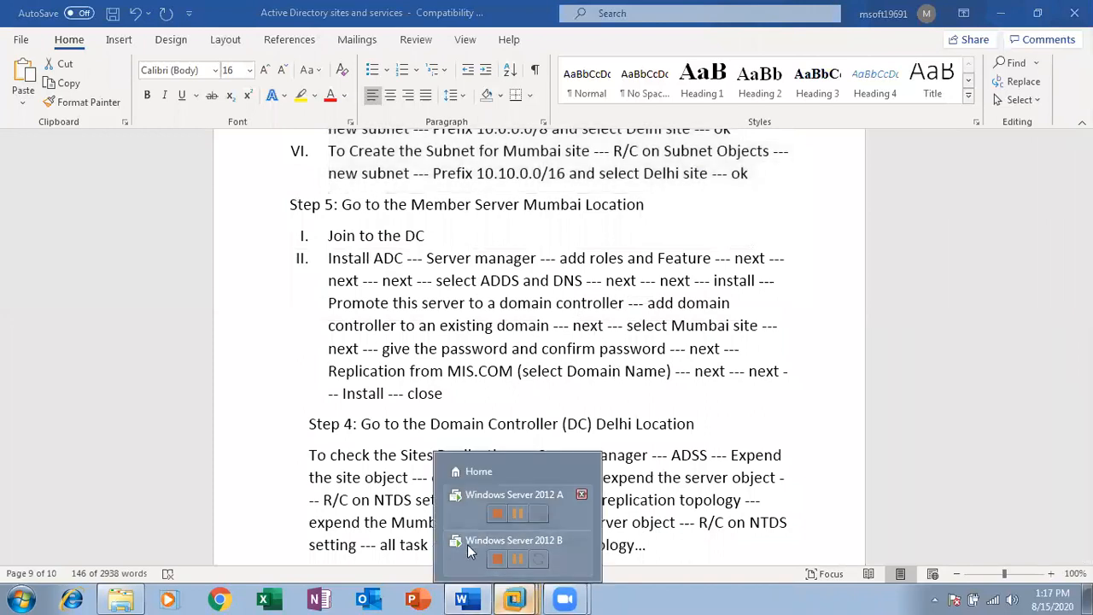
Switch to the Windows Server 2012 B machine and stop the running ping
{"action": "left_click", "coordinate": [467, 547]}
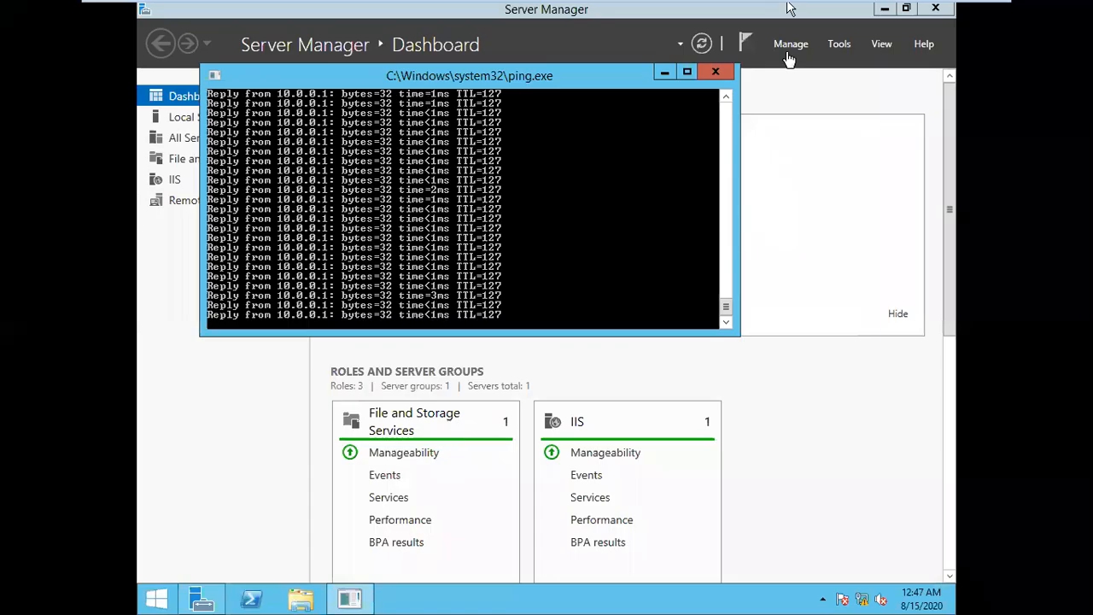
{"action": "left_click", "coordinate": [787, 99]}
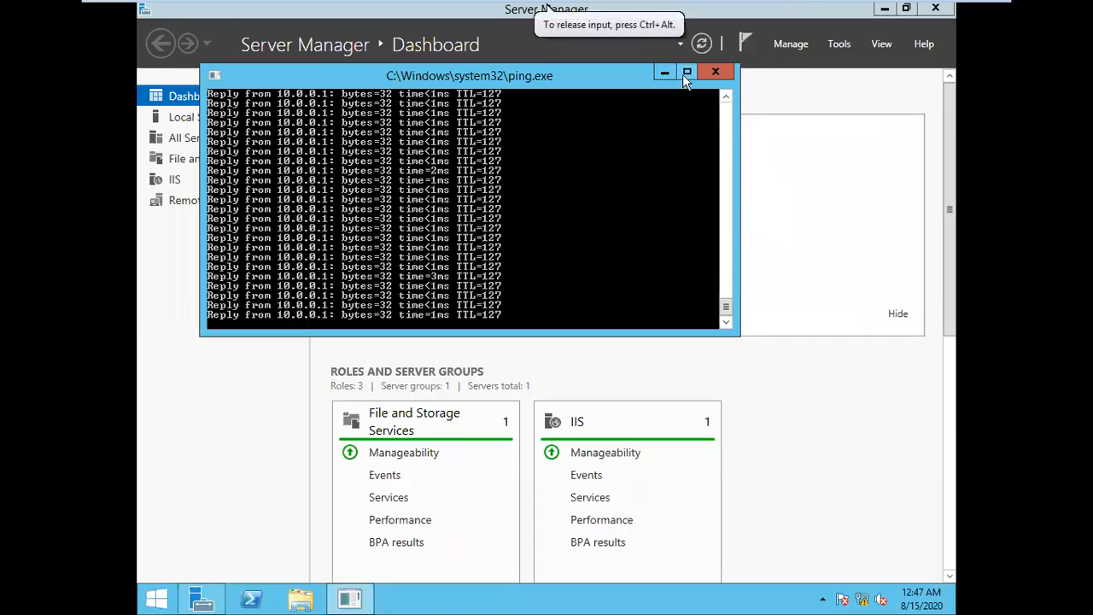
{"action": "left_click", "coordinate": [715, 73]}
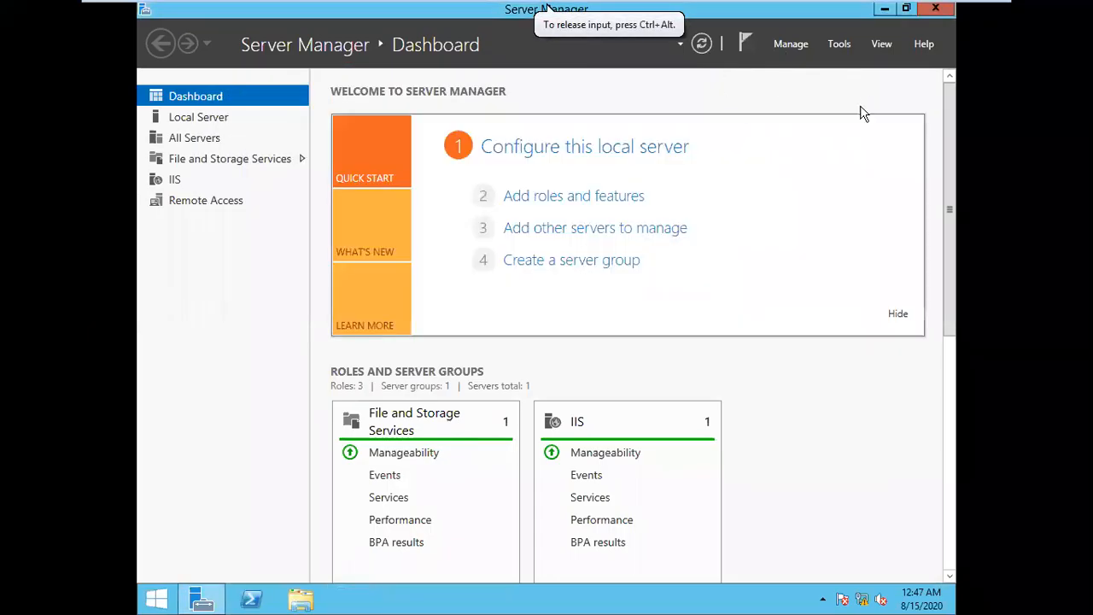
Check in This PC's system properties that the computer is ADC, still in WORKGROUP
{"action": "left_click", "coordinate": [157, 600]}
{"action": "left_click", "coordinate": [284, 295]}
{"action": "right_click", "coordinate": [283, 296]}
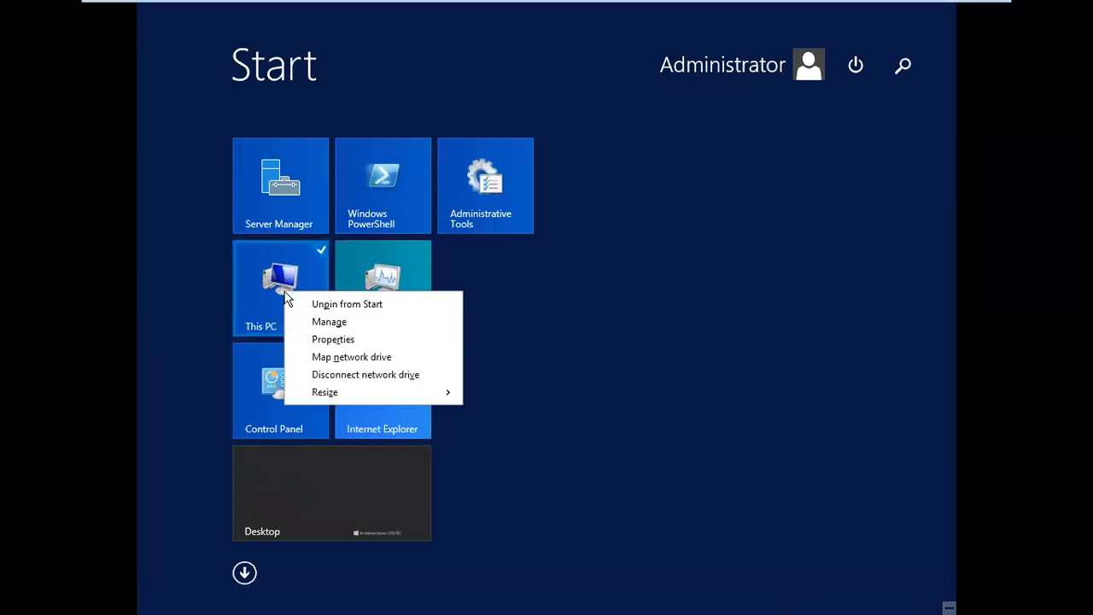
{"action": "left_click", "coordinate": [331, 340]}
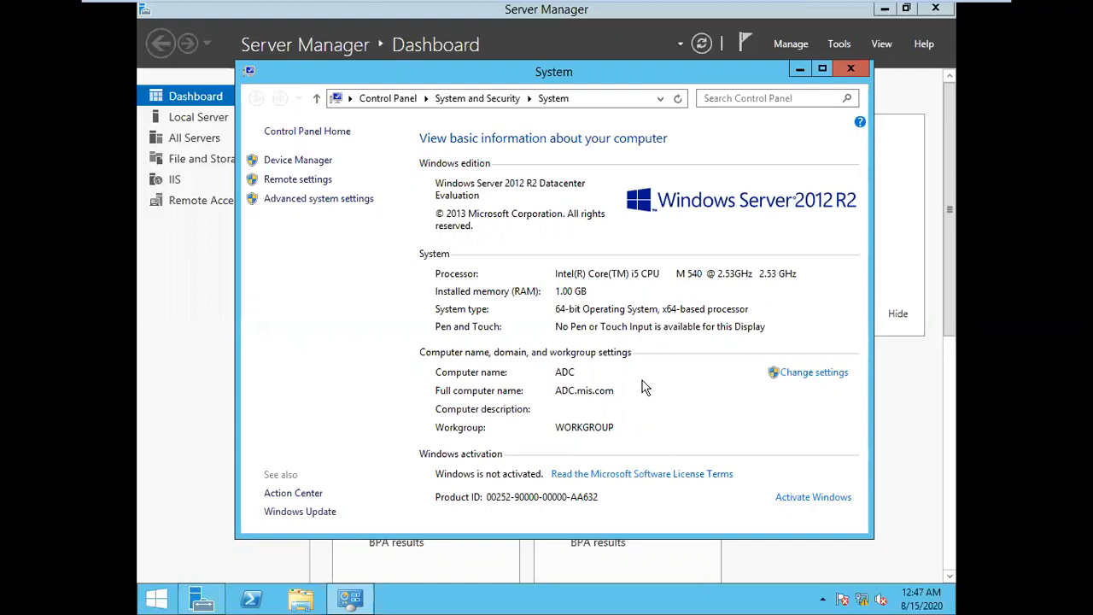
{"action": "left_click", "coordinate": [849, 71]}
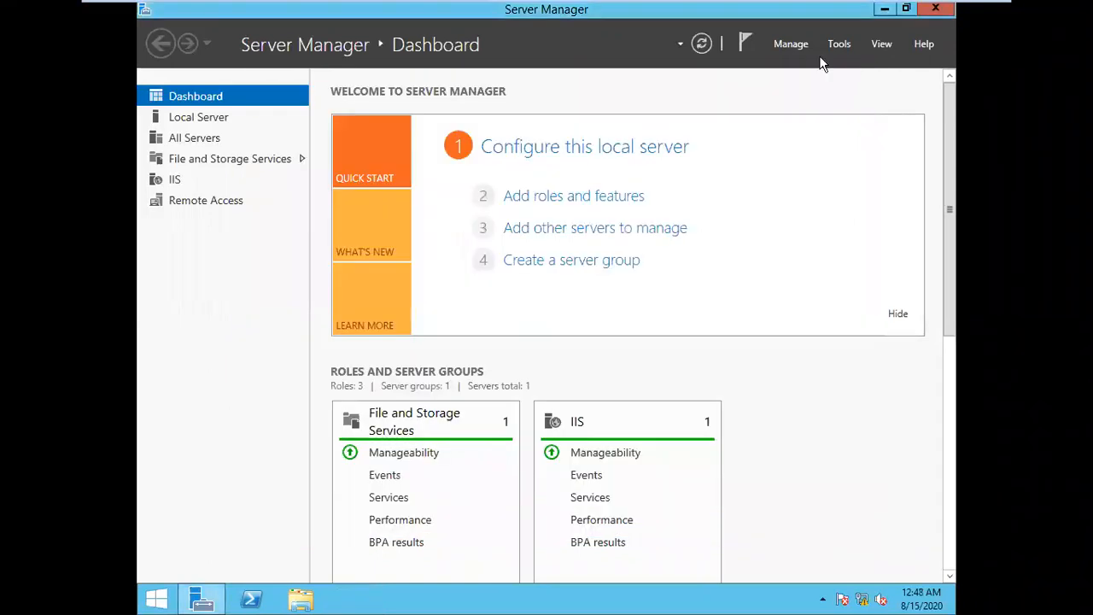
Start the Add Roles and Features wizard with a role-based installation targeting ADC
{"action": "left_click", "coordinate": [555, 196]}
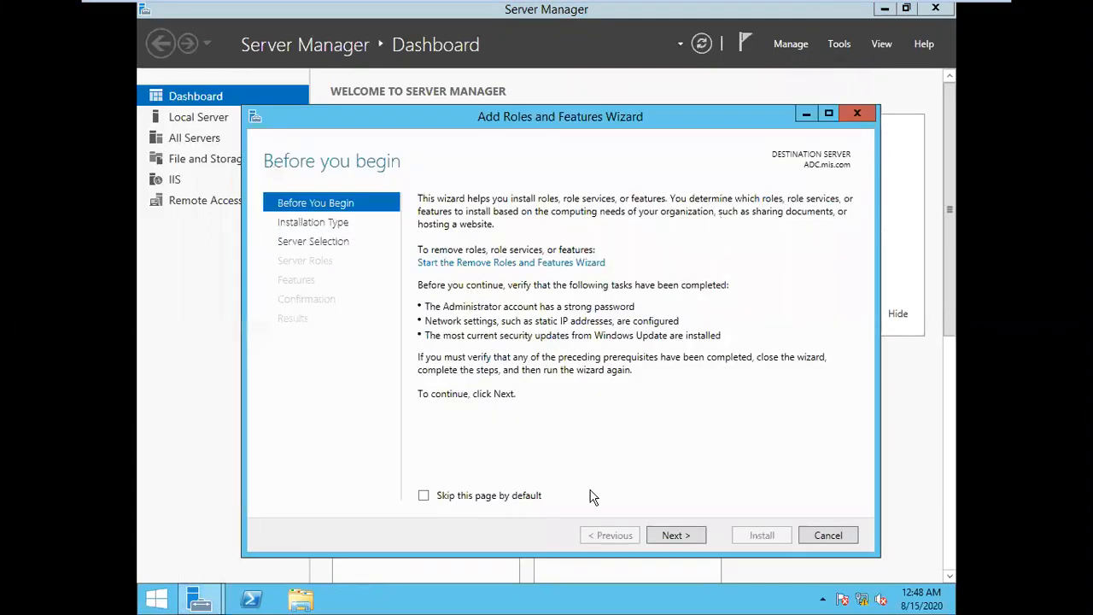
{"action": "left_click", "coordinate": [693, 538]}
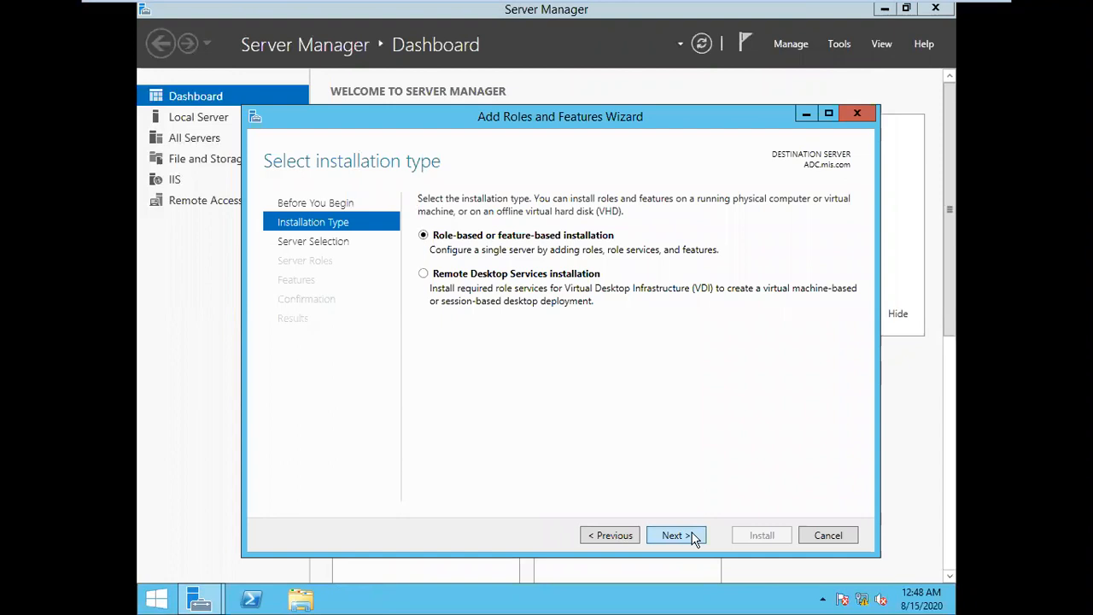
{"action": "left_click", "coordinate": [694, 537]}
{"action": "left_click", "coordinate": [693, 536]}
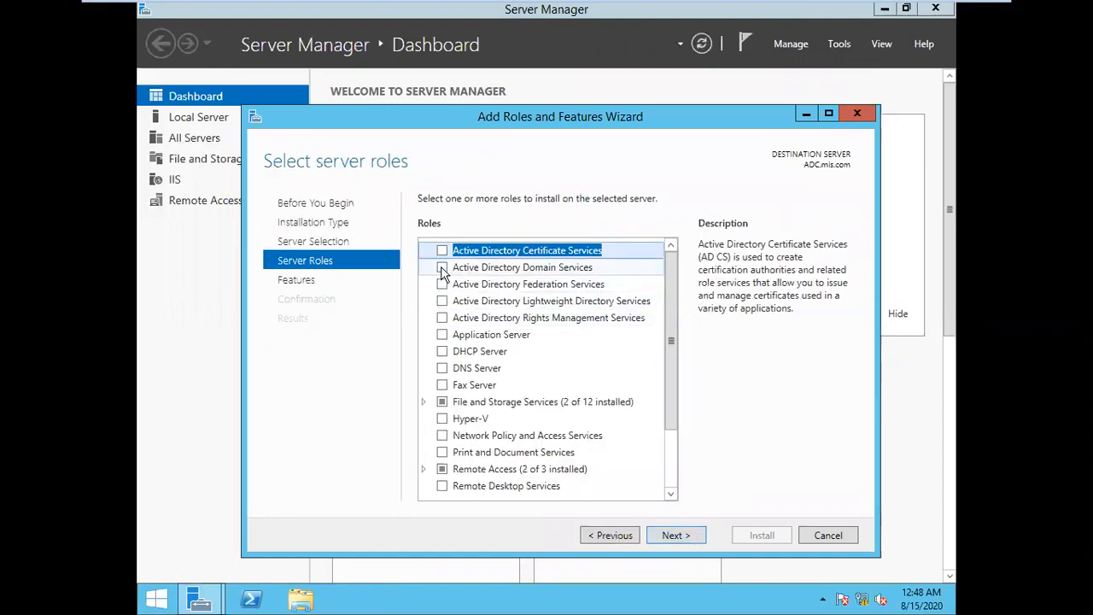
Select the Active Directory Domain Services and DNS Server roles, including their management tools
{"action": "left_click", "coordinate": [443, 269]}
{"action": "left_click", "coordinate": [613, 474]}
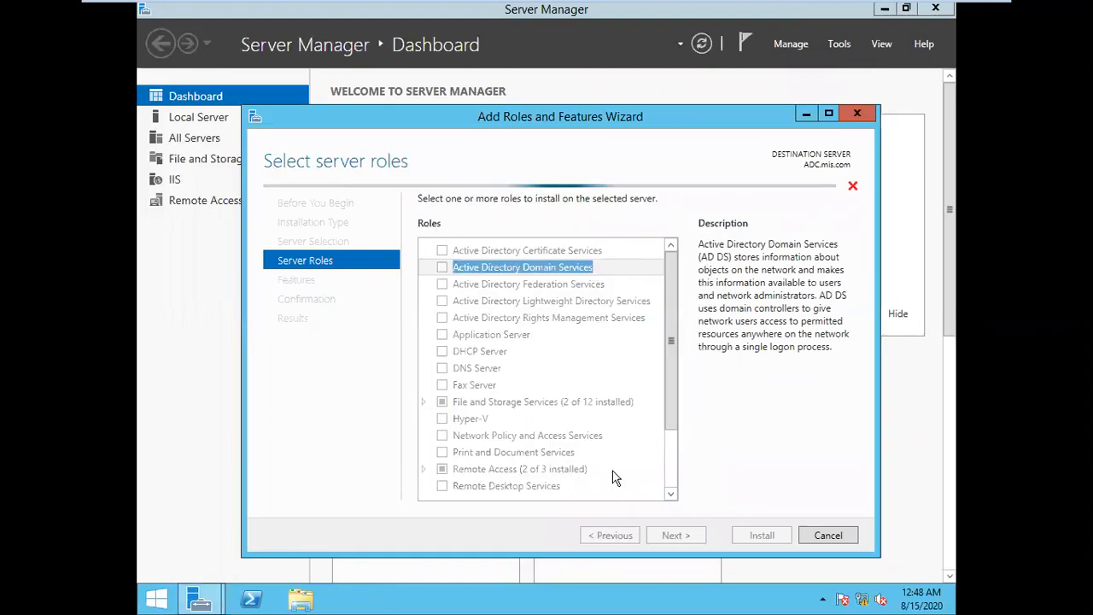
{"action": "left_click", "coordinate": [442, 368]}
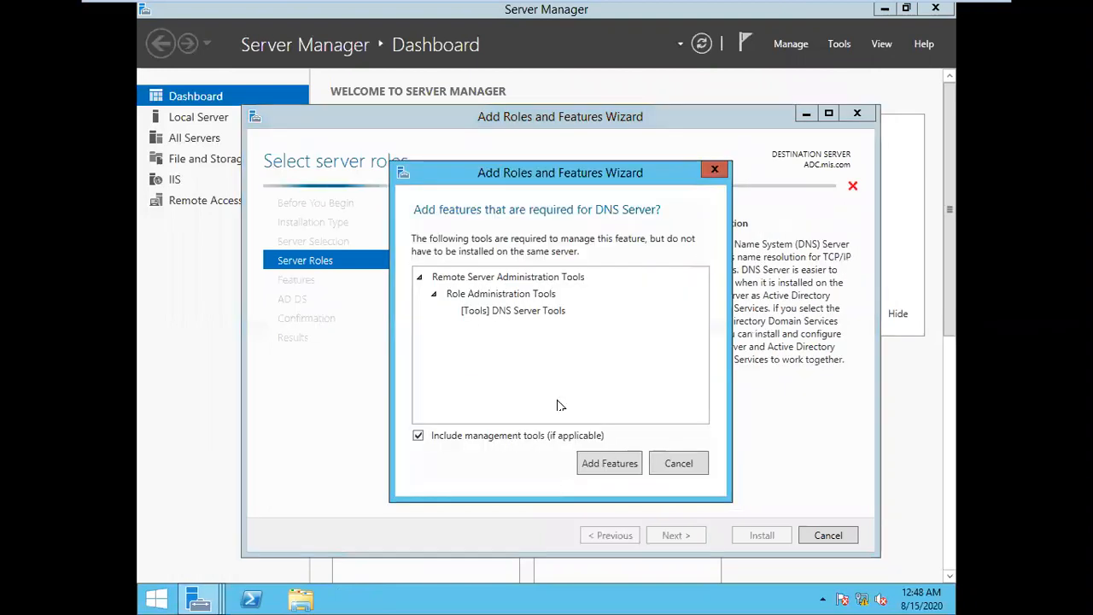
{"action": "left_click", "coordinate": [597, 469]}
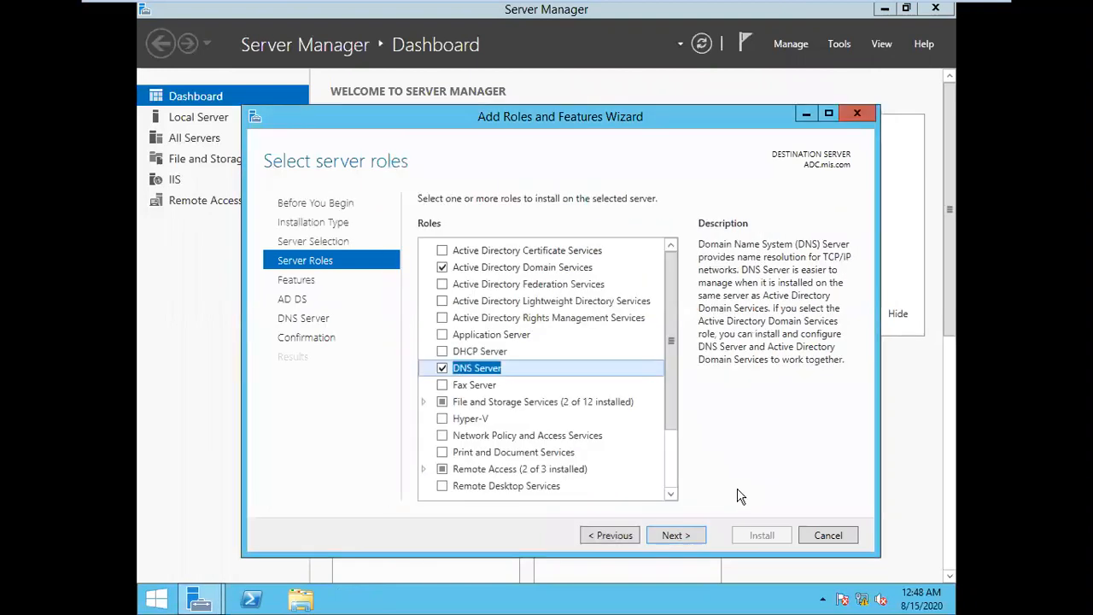
Skip extra features and the AD DS and DNS notes, then begin the installation
{"action": "left_click", "coordinate": [698, 535]}
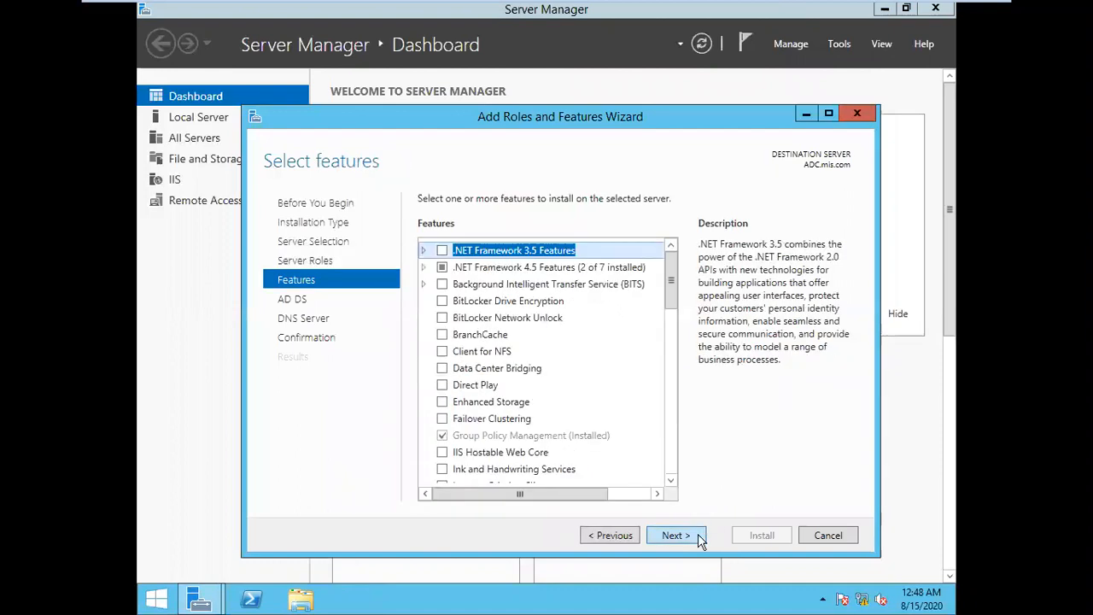
{"action": "left_click", "coordinate": [698, 534]}
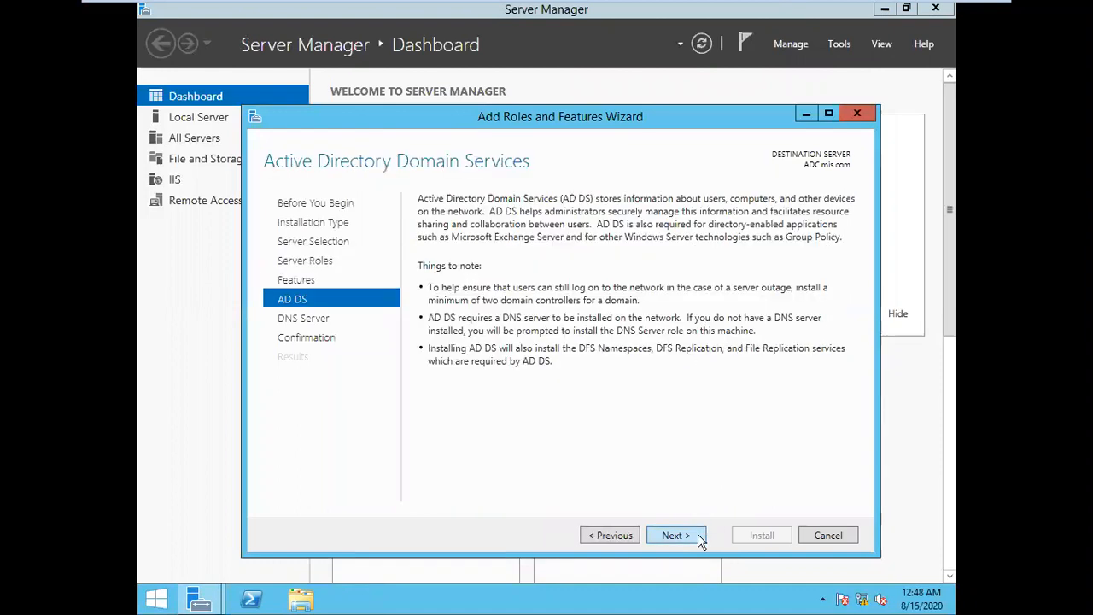
{"action": "left_click", "coordinate": [697, 535]}
{"action": "left_click", "coordinate": [698, 534]}
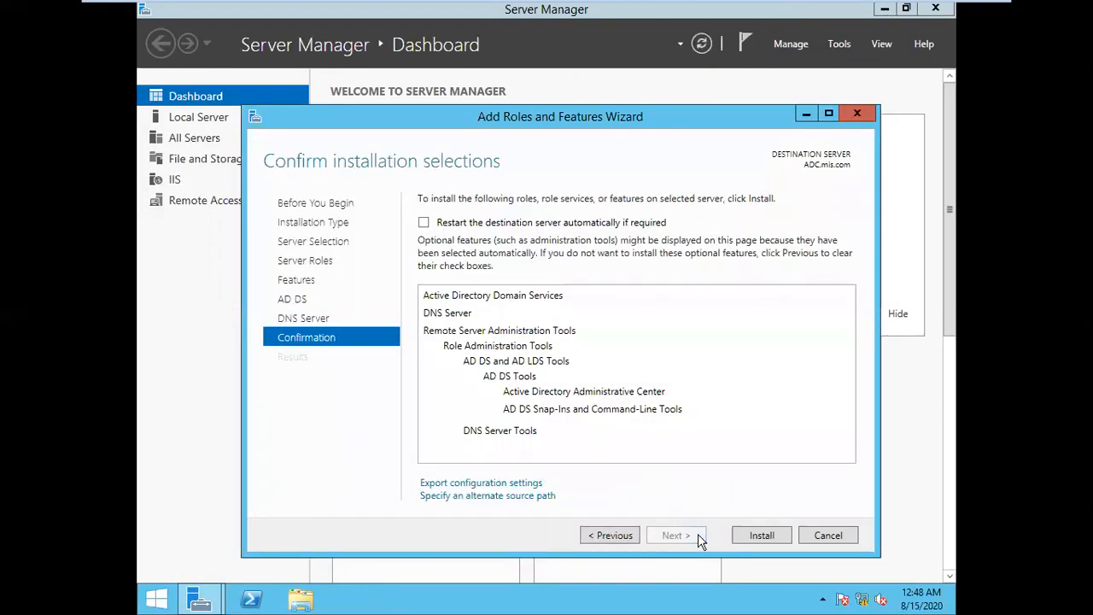
{"action": "left_click", "coordinate": [761, 535]}
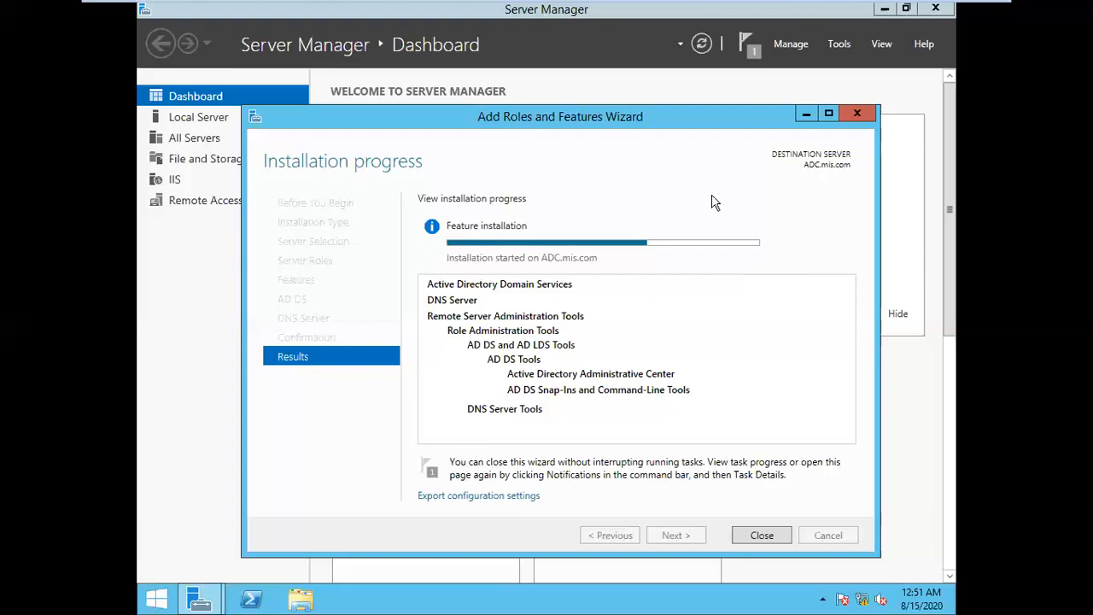
Wait until AD DS and DNS report installation succeeded, briefly checking Windows Server 2012 A
{"action": "left_click", "coordinate": [672, 12]}
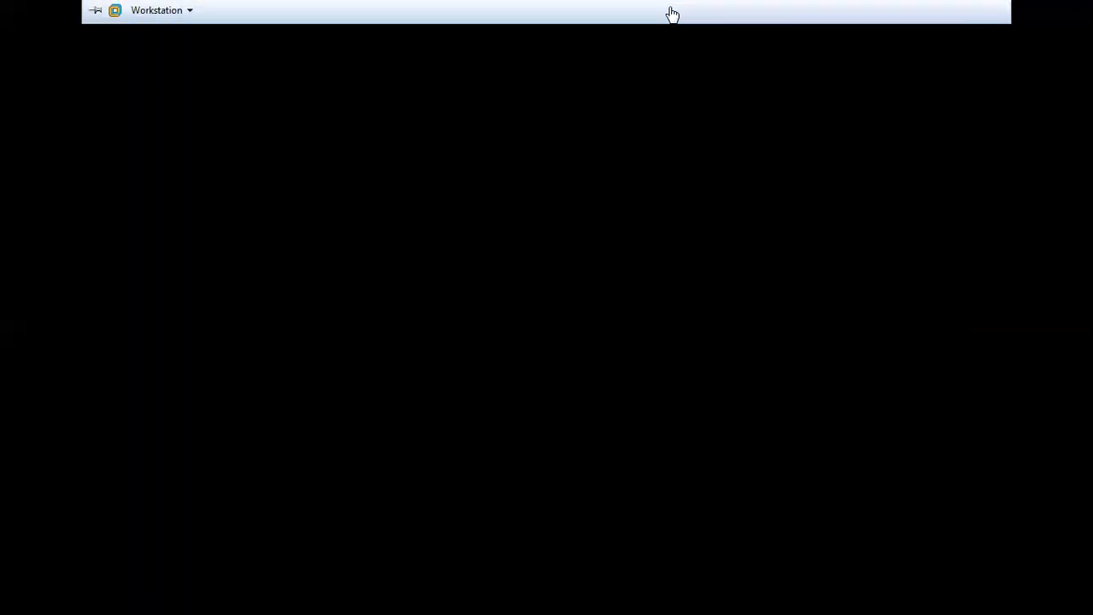
{"action": "left_click", "coordinate": [775, 12]}
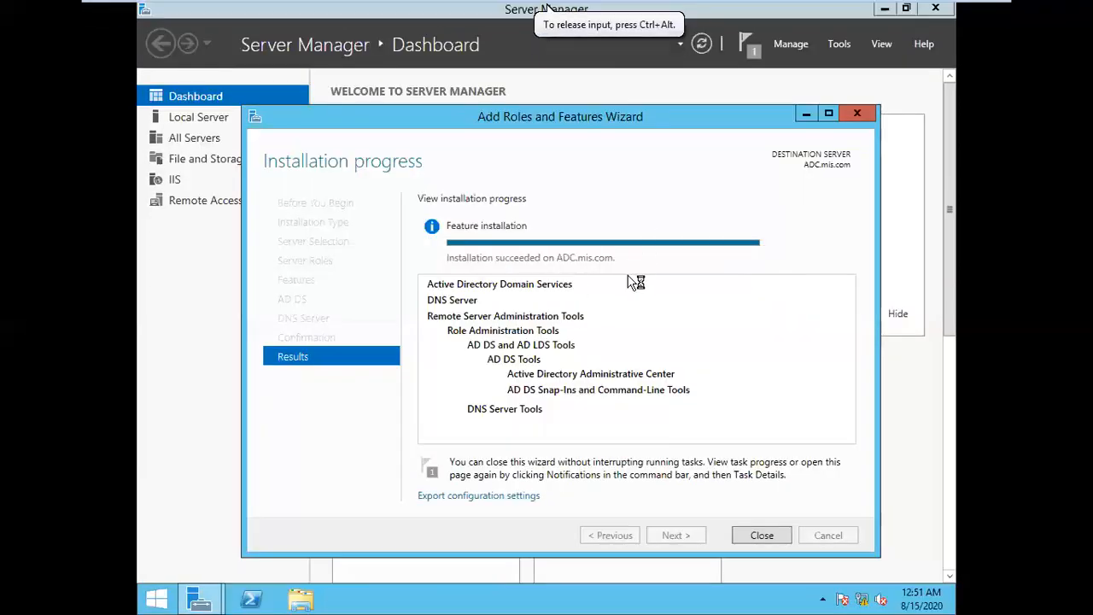
Close the finished wizard and choose 'Promote this server to a domain controller' from notifications
{"action": "left_click", "coordinate": [750, 534]}
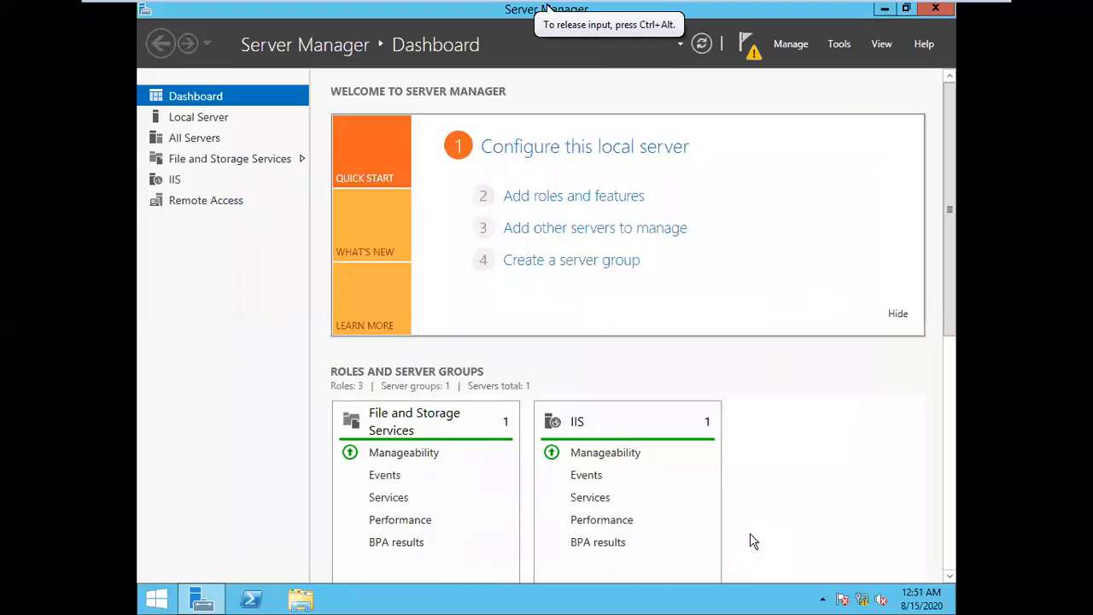
{"action": "left_click", "coordinate": [746, 47]}
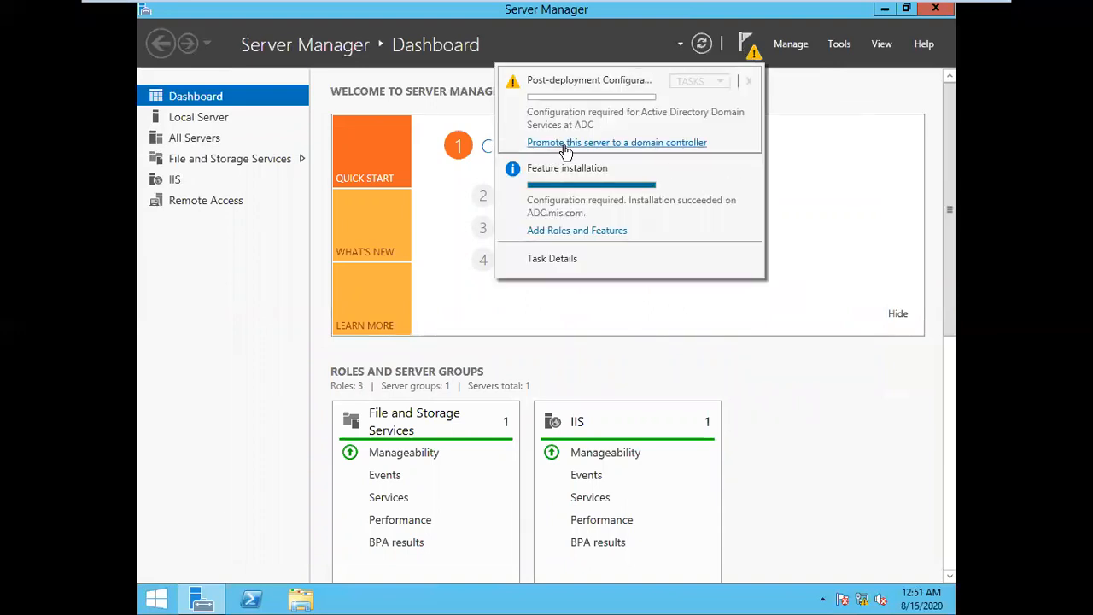
{"action": "left_click", "coordinate": [565, 150]}
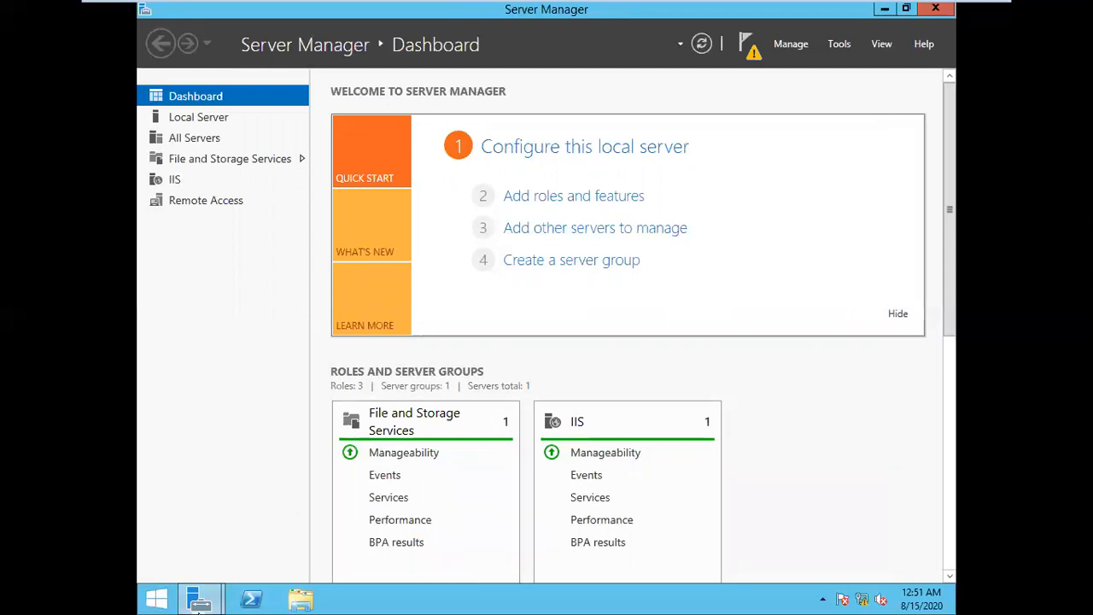
Bring the AD DS configuration wizard forward and enter mis.com as the domain
{"action": "mouse_move", "coordinate": [198, 609]}
{"action": "left_click", "coordinate": [265, 530]}
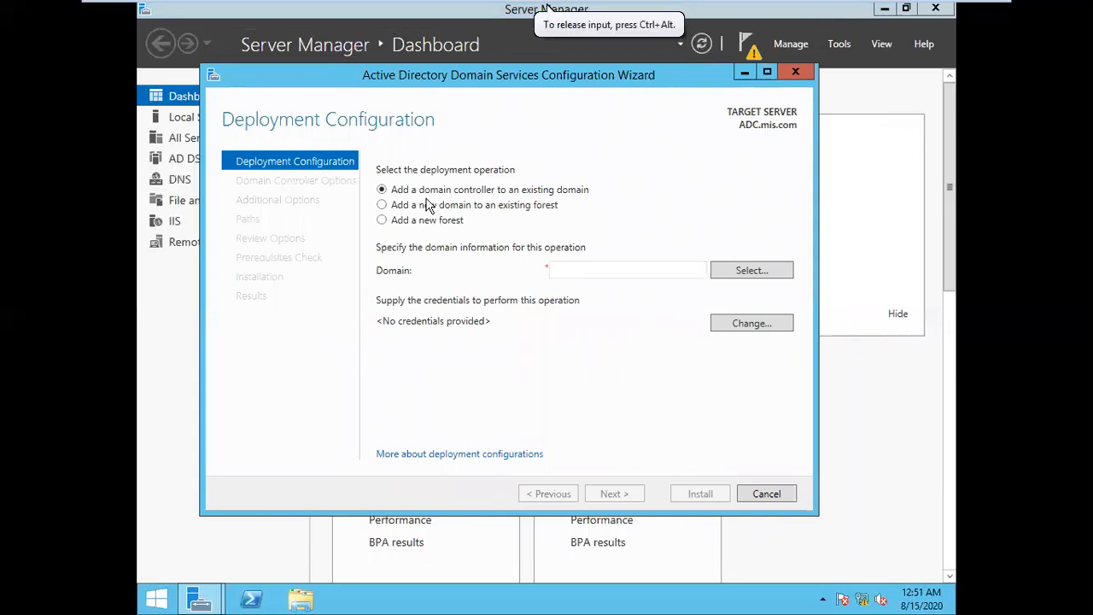
{"action": "left_click", "coordinate": [577, 269]}
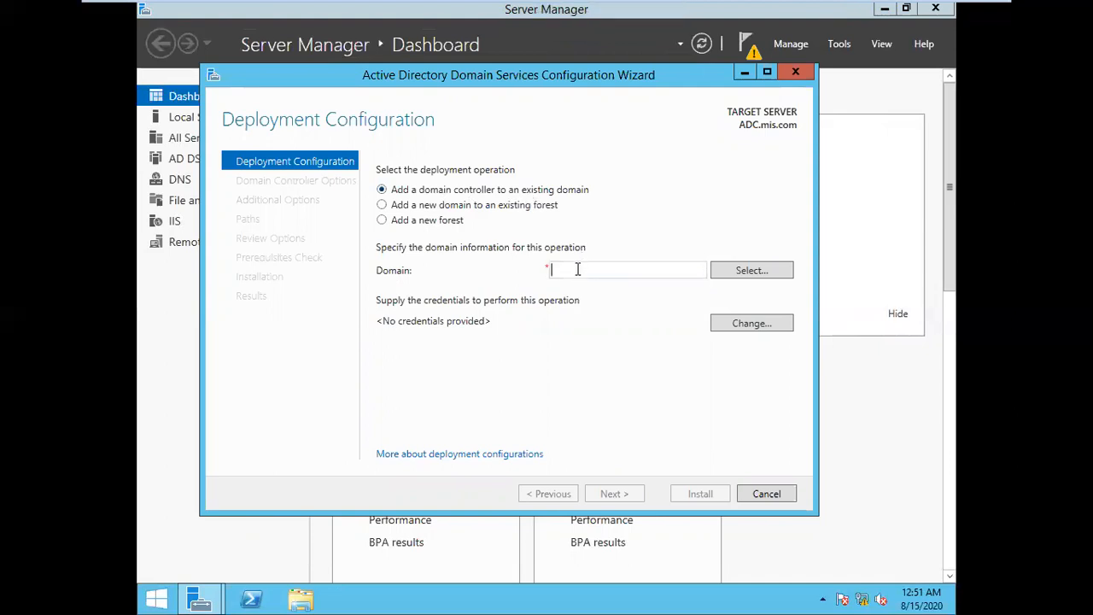
{"action": "type", "text": "mis.com"}
Provide the administrator user name and password as deployment credentials and try to continue
{"action": "left_click", "coordinate": [731, 330]}
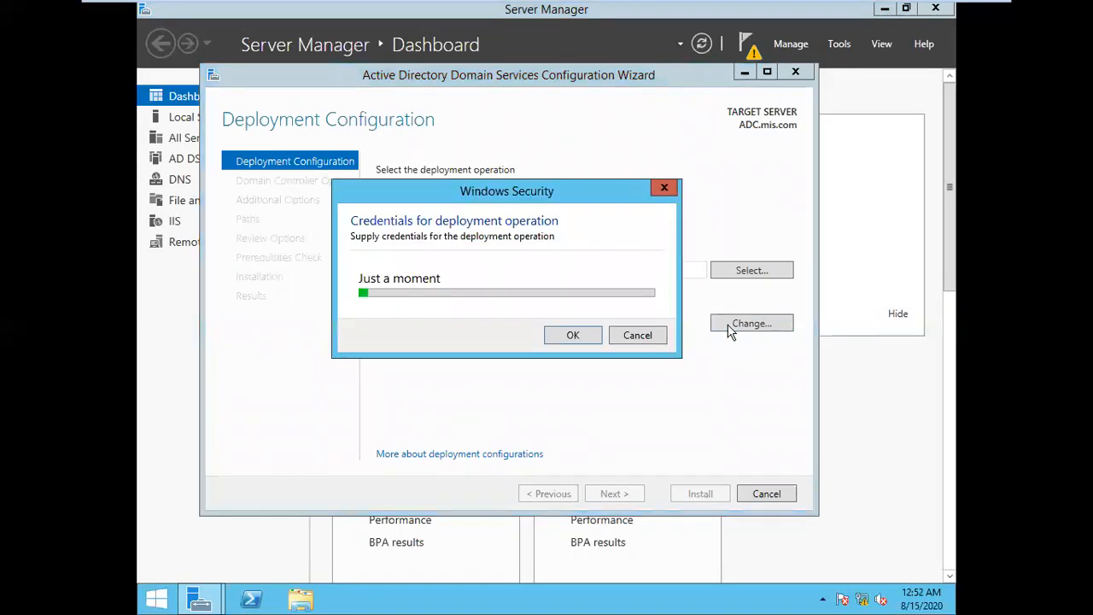
{"action": "left_click", "coordinate": [498, 279]}
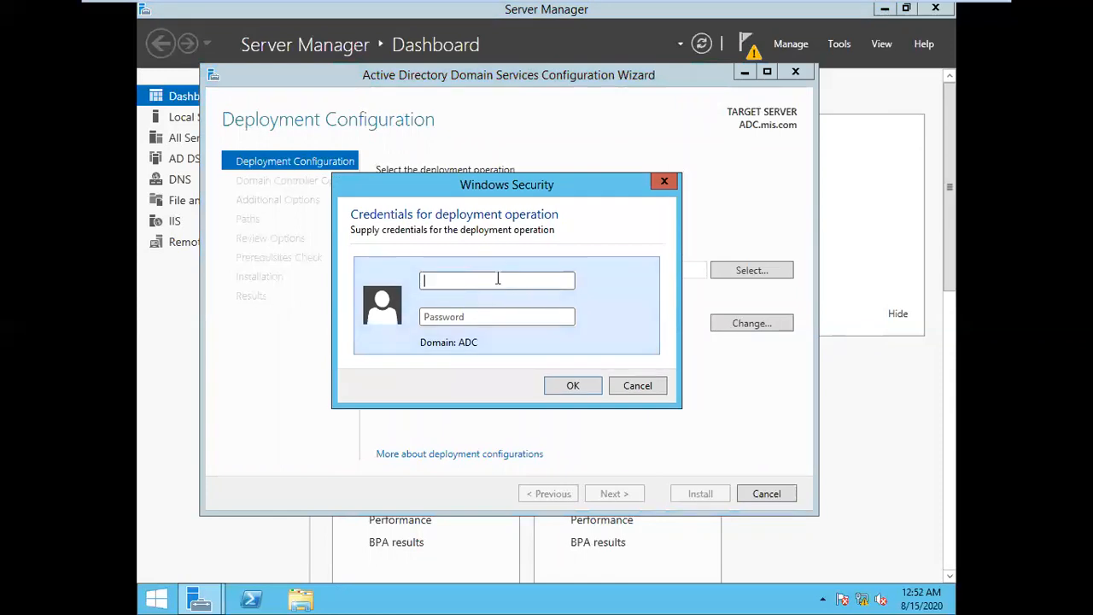
{"action": "type", "text": "administrator"}
{"action": "key", "text": "Tab"}
{"action": "type", "text": "•••••••"}
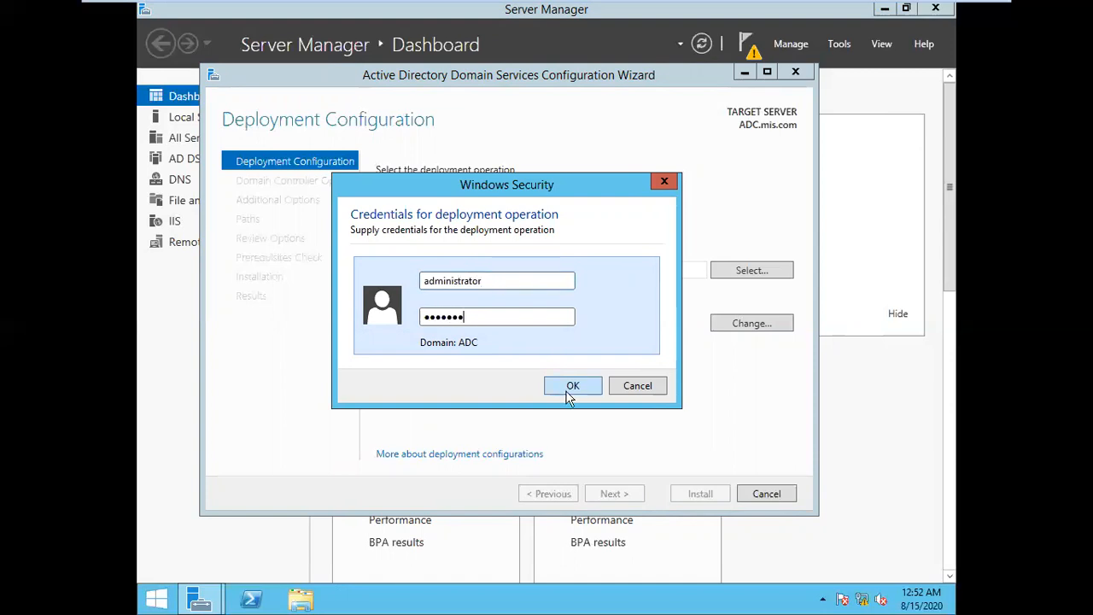
{"action": "left_click", "coordinate": [572, 386]}
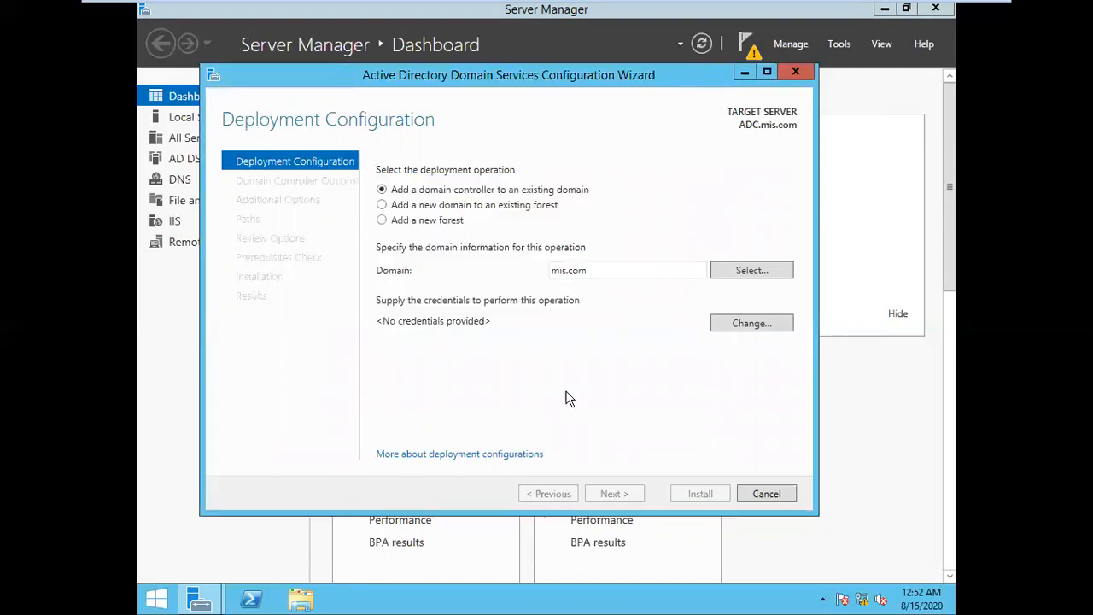
{"action": "left_click", "coordinate": [615, 493]}
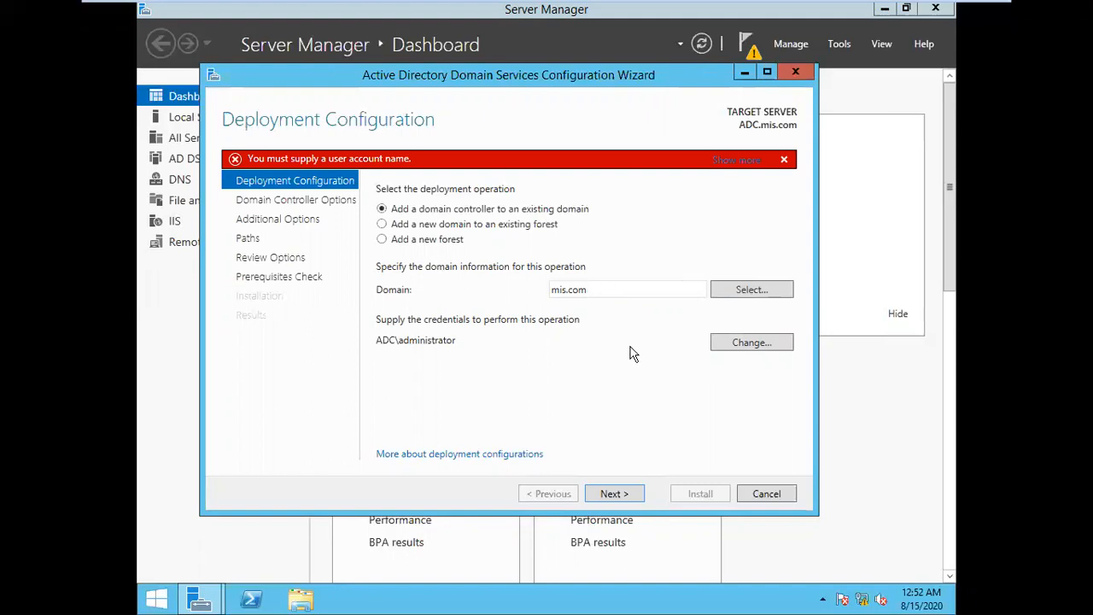
Re-enter the administrator credentials and retry continuing past the deployment configuration page
{"action": "left_click", "coordinate": [751, 342]}
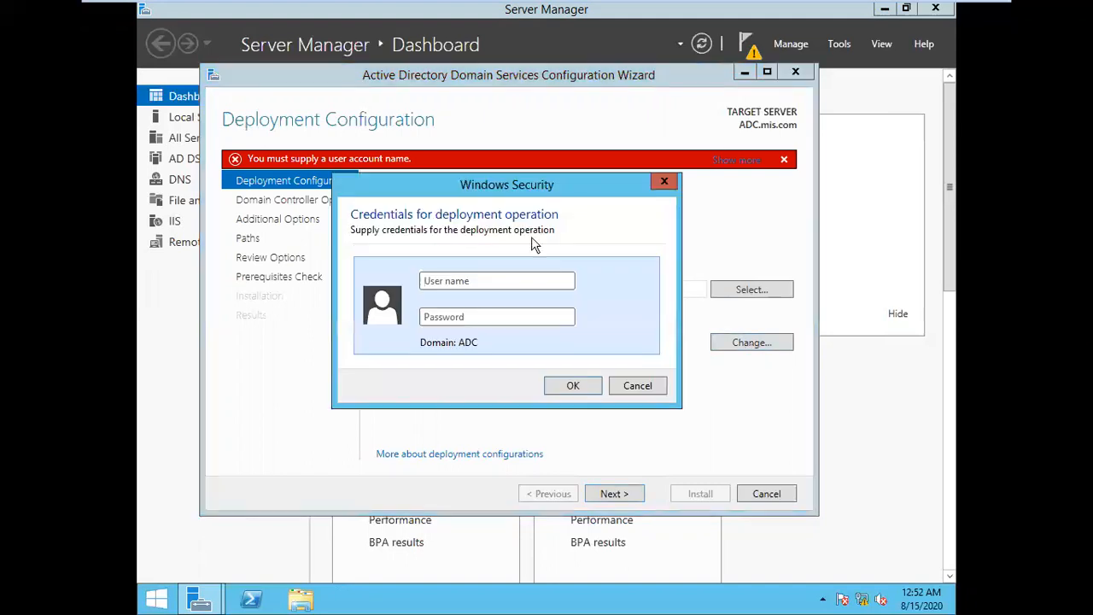
{"action": "type", "text": "a"}
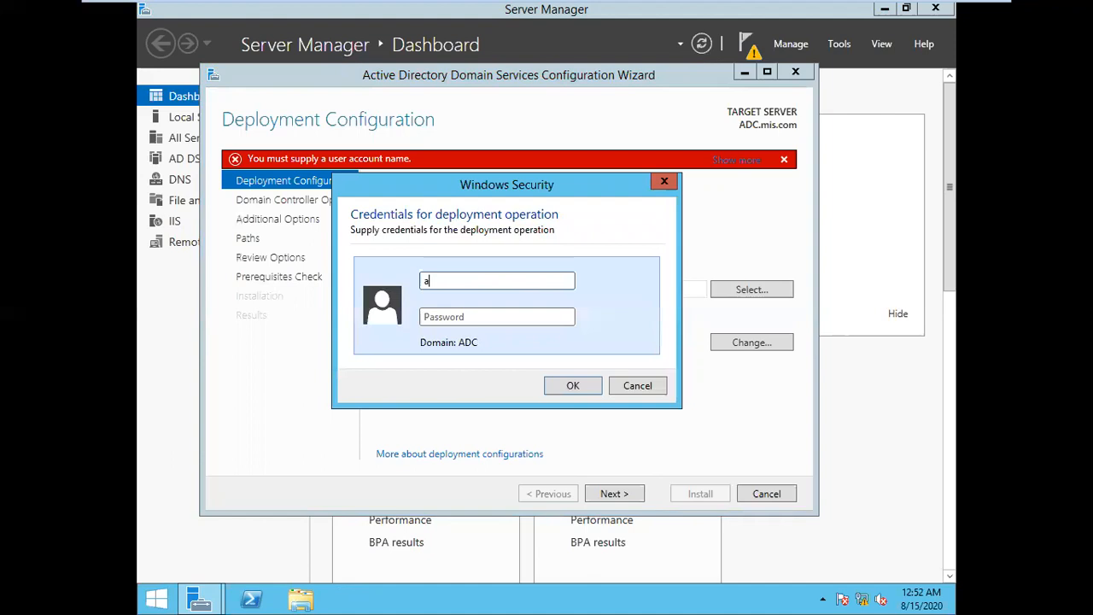
{"action": "type", "text": "dministrator"}
{"action": "key", "text": "Tab"}
{"action": "type", "text": "*********"}
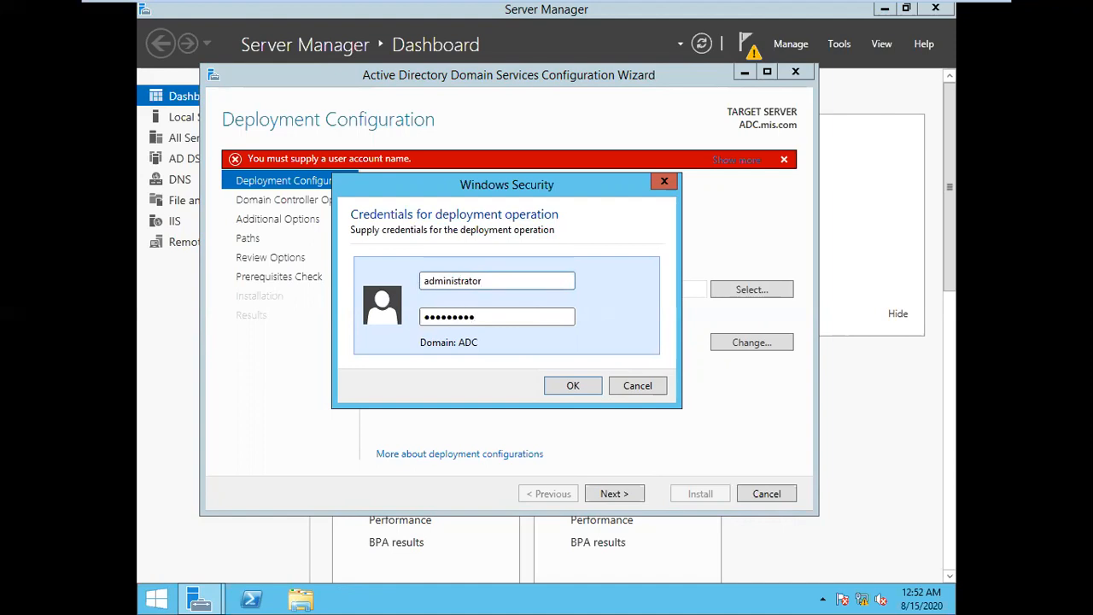
{"action": "key", "text": "Return"}
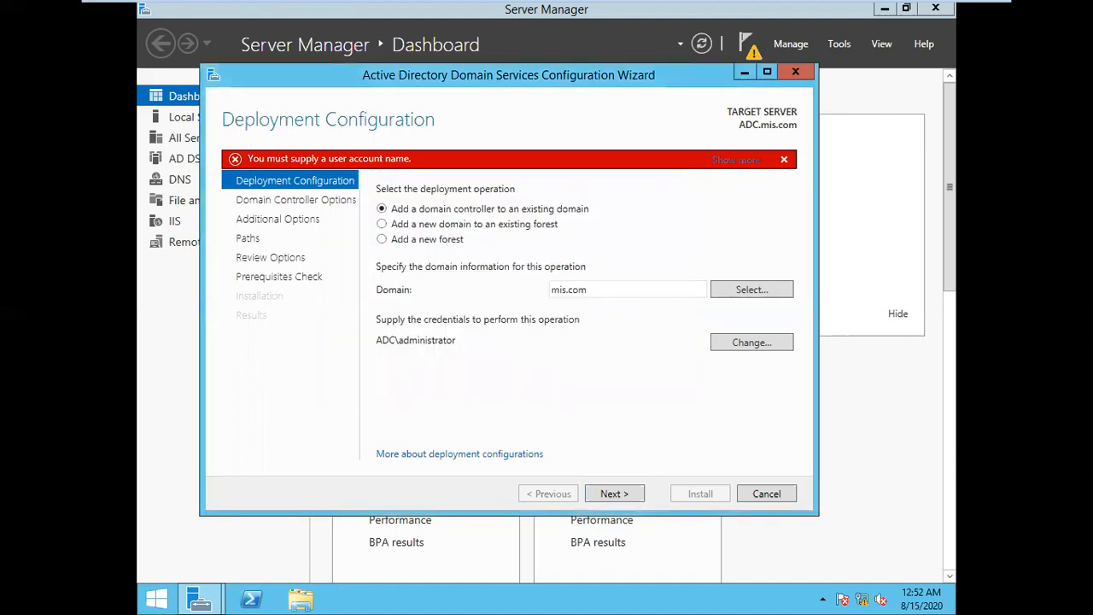
{"action": "left_click", "coordinate": [628, 500]}
Cancel the domain controller configuration wizard and open the Start screen
{"action": "left_click", "coordinate": [791, 75]}
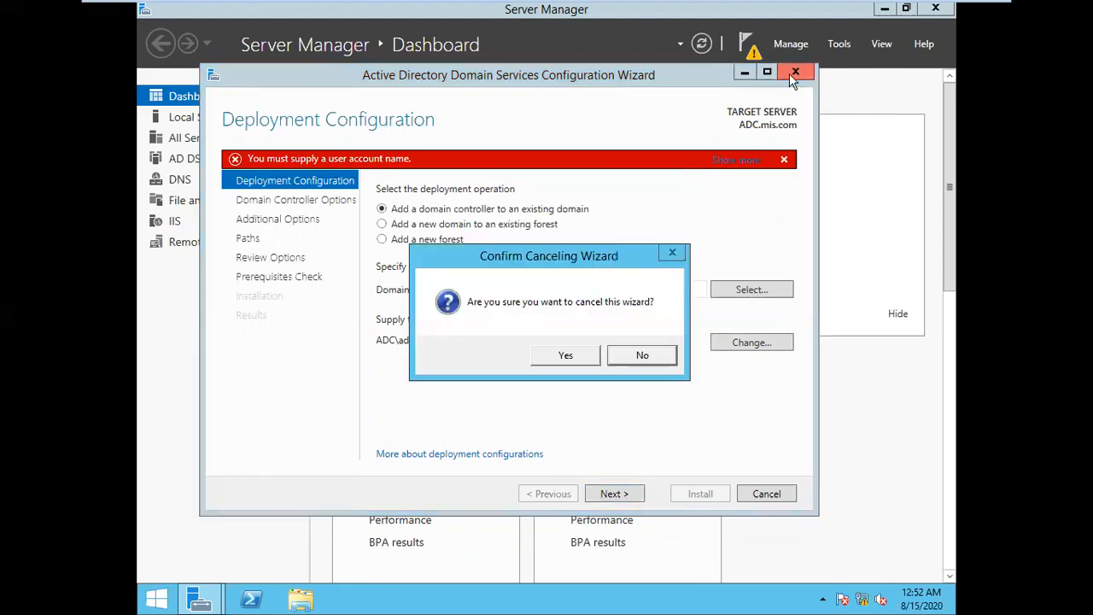
{"action": "left_click", "coordinate": [567, 355]}
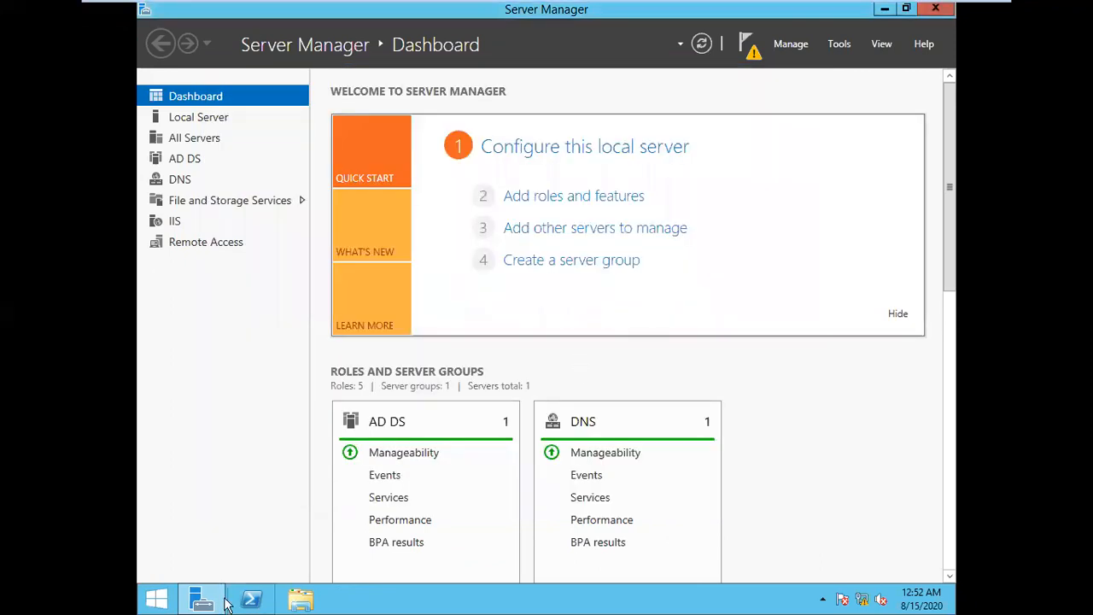
{"action": "left_click", "coordinate": [155, 603]}
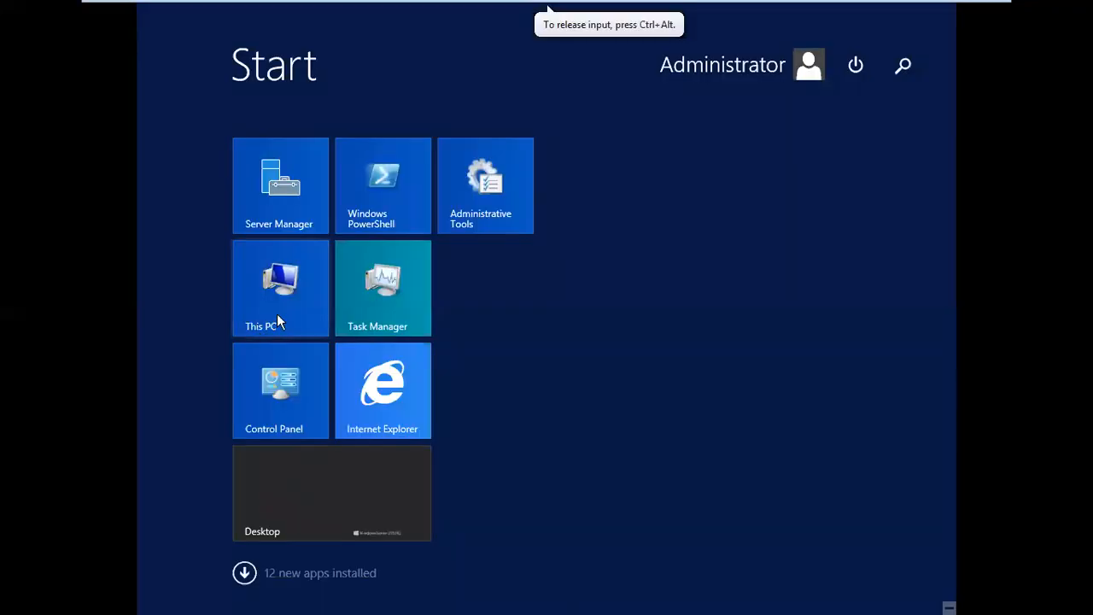
In This PC's system properties, change the computer's membership to the mis.com domain
{"action": "right_click", "coordinate": [277, 315]}
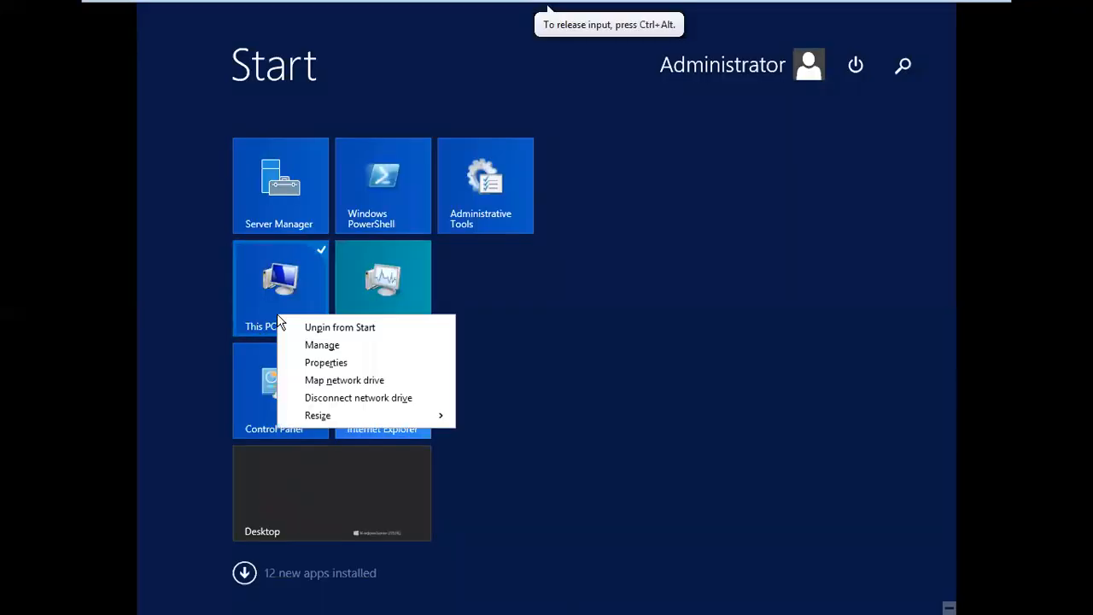
{"action": "left_click", "coordinate": [320, 362]}
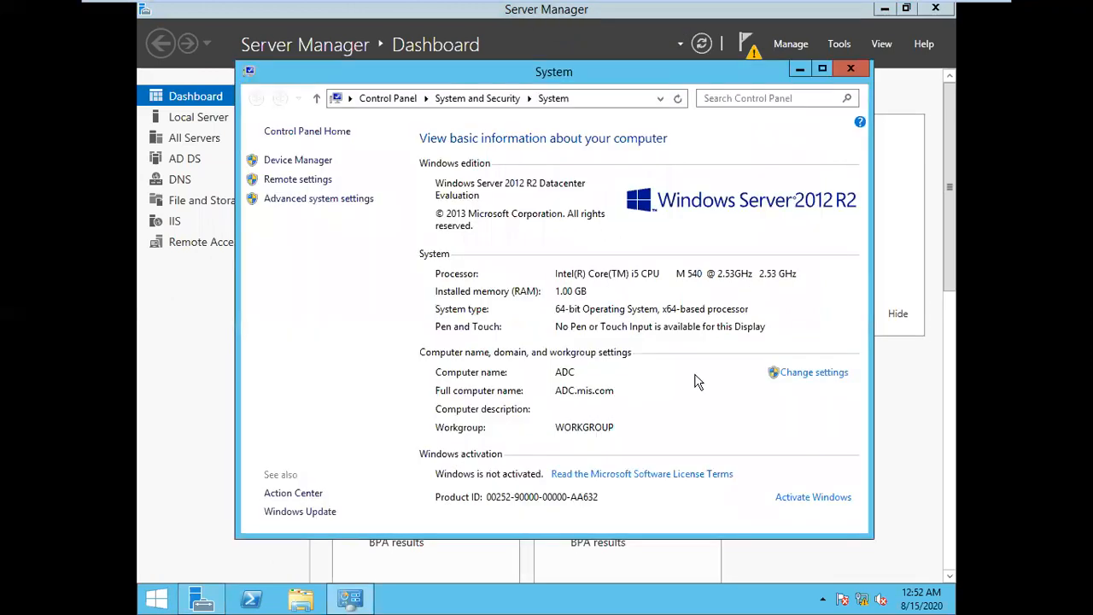
{"action": "left_click", "coordinate": [809, 376]}
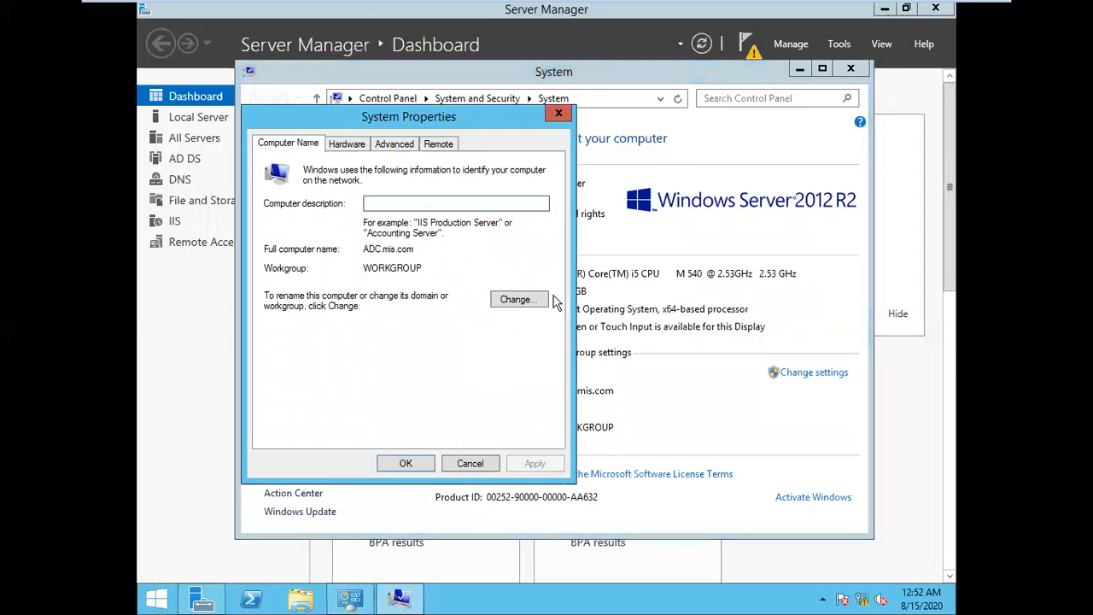
{"action": "left_click", "coordinate": [532, 299]}
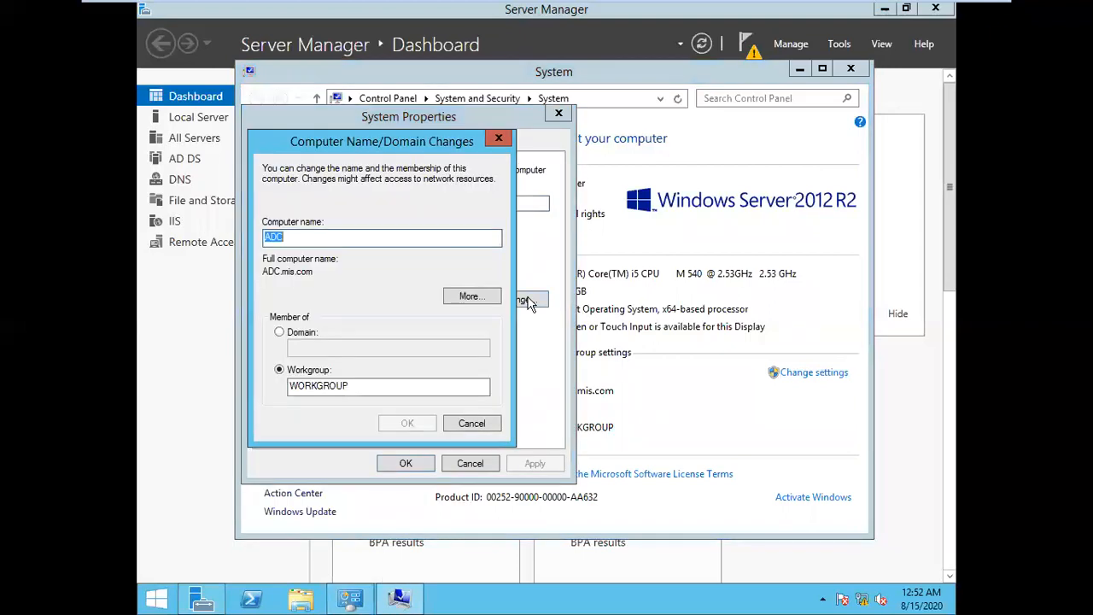
{"action": "left_click", "coordinate": [310, 333]}
{"action": "left_click", "coordinate": [302, 348]}
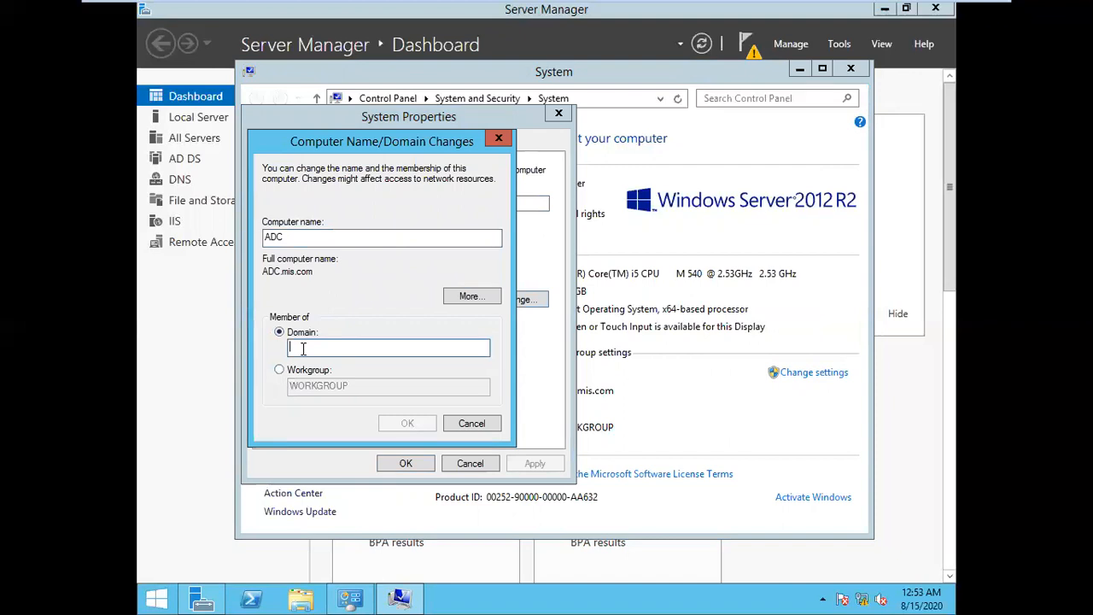
{"action": "type", "text": "mis.com"}
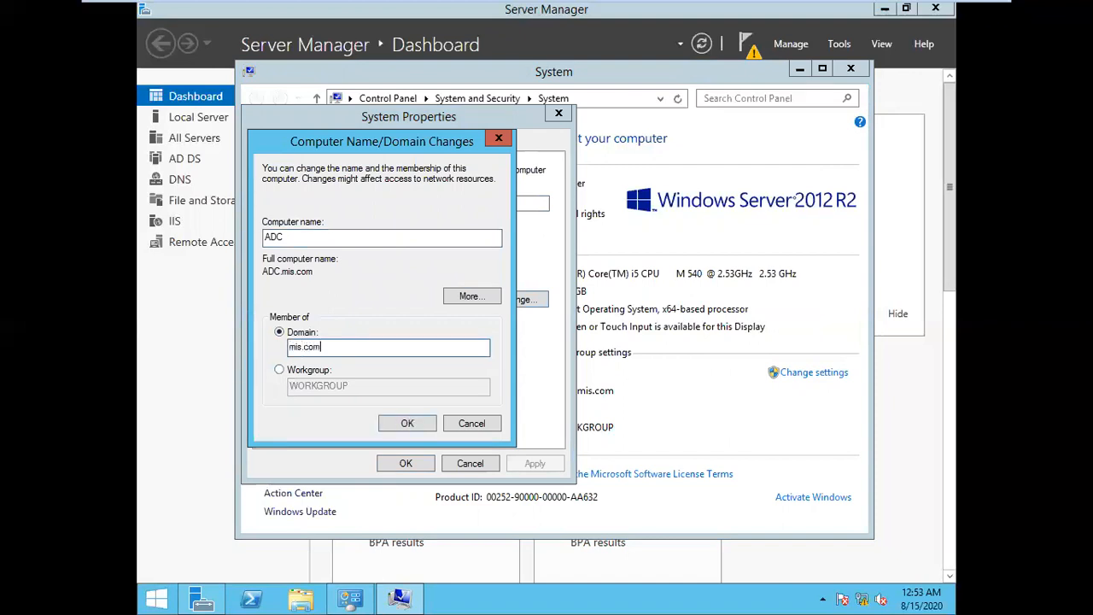
{"action": "left_click", "coordinate": [399, 424]}
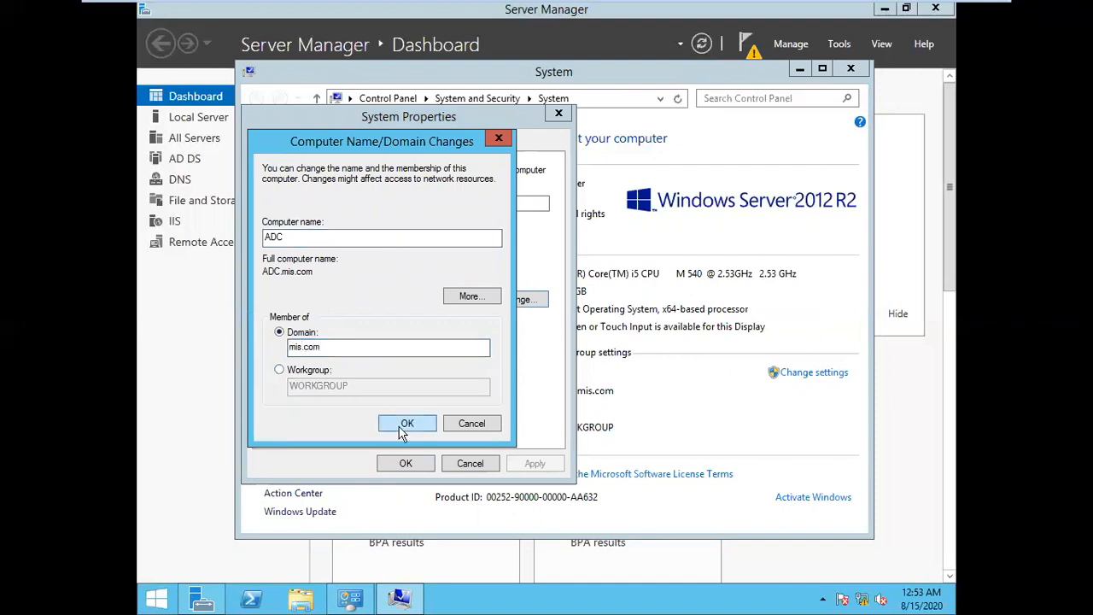
Authenticate as administrator, accept the welcome to mis.com, and restart the server now
{"action": "type", "text": "administrator"}
{"action": "key", "text": "Tab"}
{"action": "type", "text": "*******"}
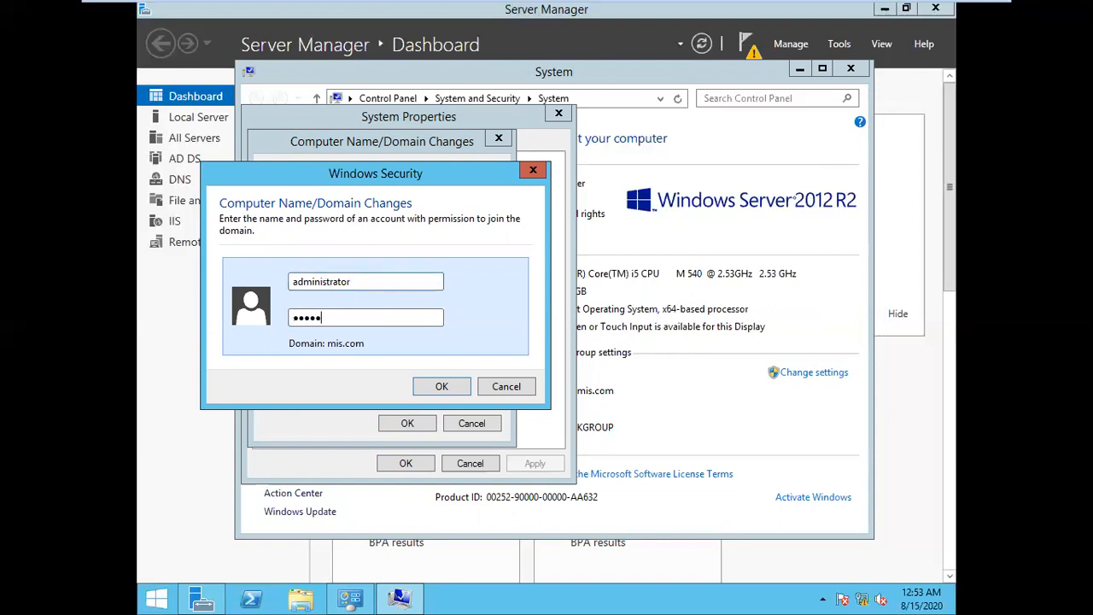
{"action": "key", "text": "Return"}
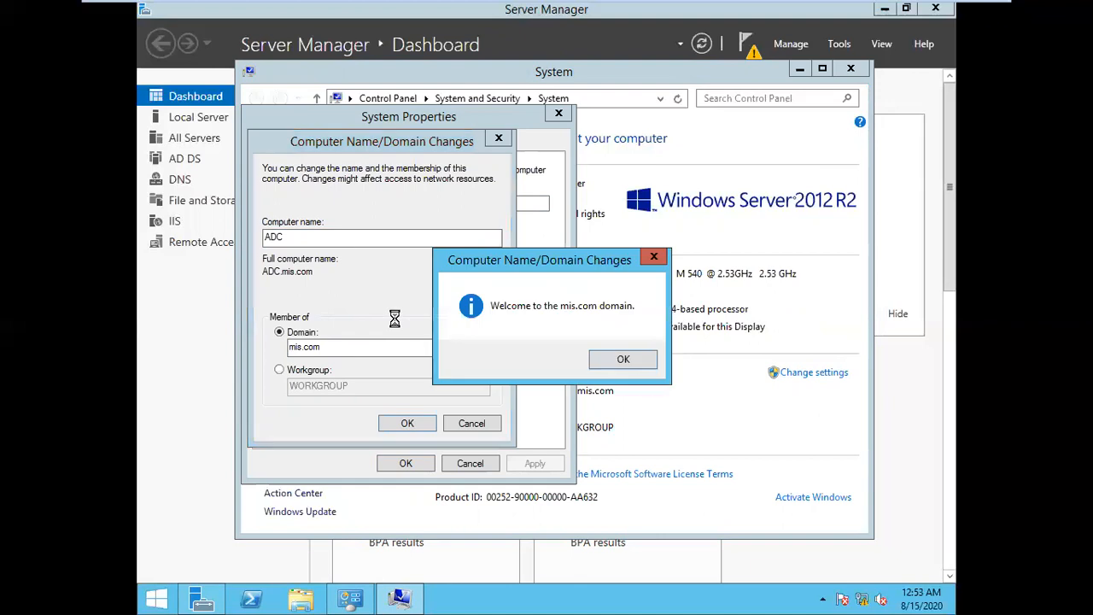
{"action": "left_click", "coordinate": [607, 365]}
{"action": "left_click", "coordinate": [400, 422]}
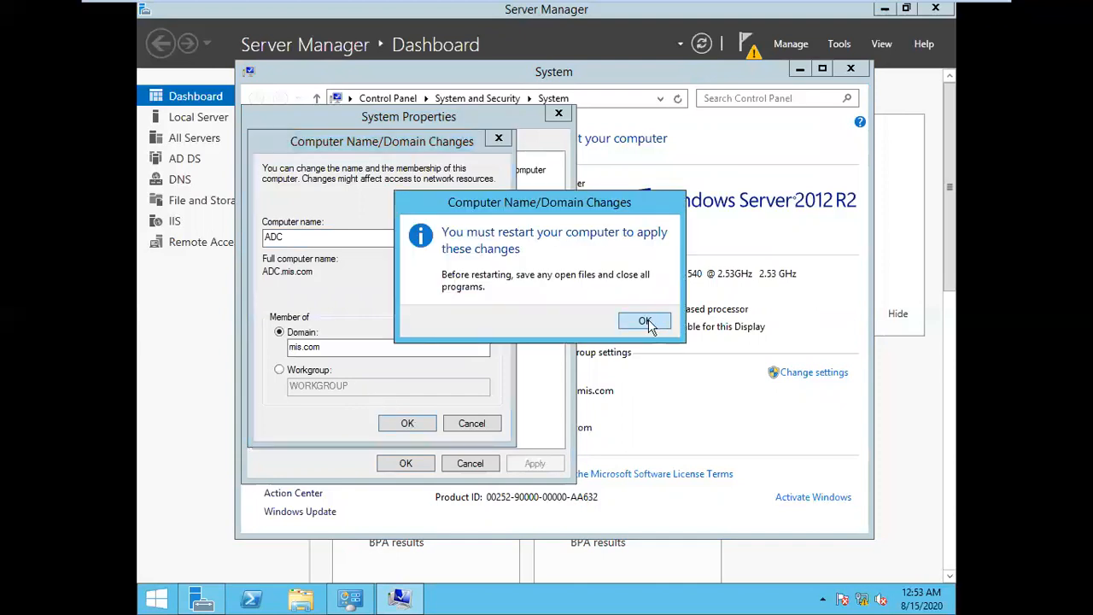
{"action": "left_click", "coordinate": [645, 321]}
{"action": "left_click", "coordinate": [408, 461]}
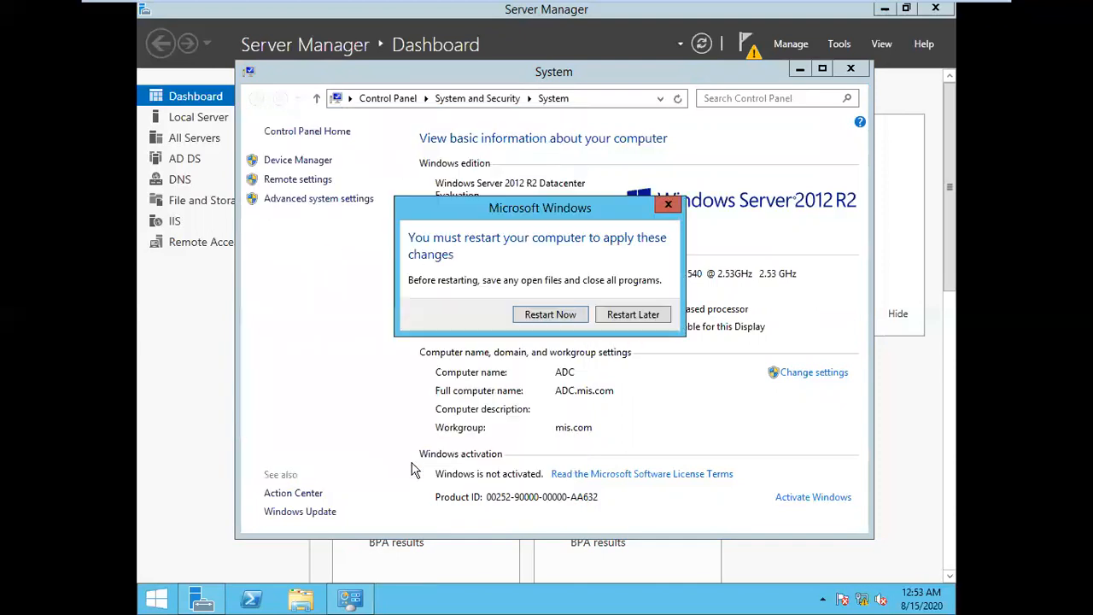
{"action": "left_click", "coordinate": [547, 314]}
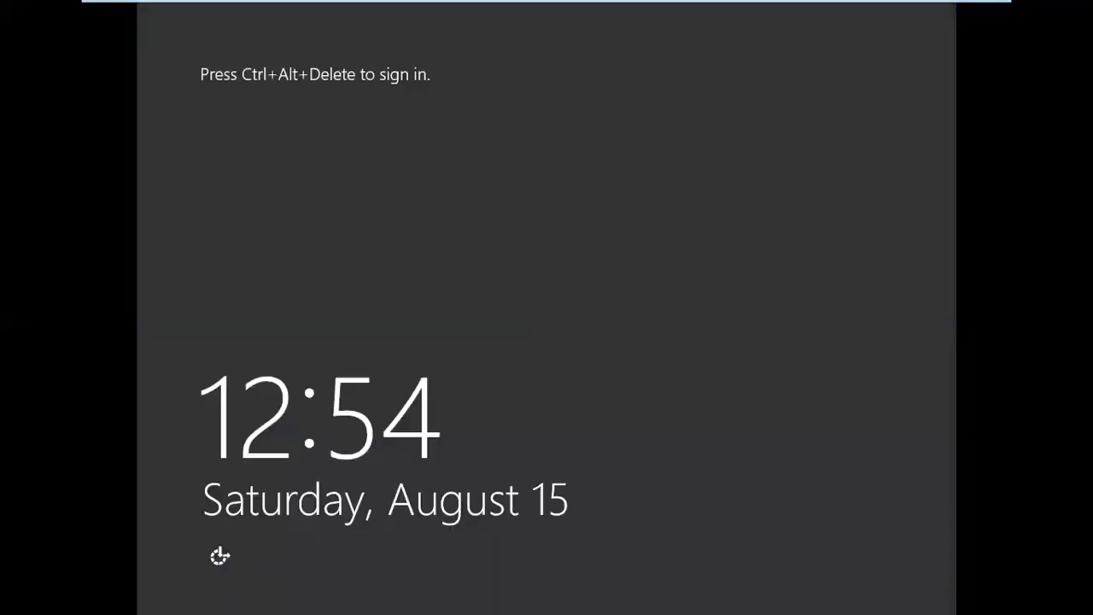
Send Ctrl+Alt+Del and sign in as Administrator with the account password
{"action": "mouse_move", "coordinate": [443, 4]}
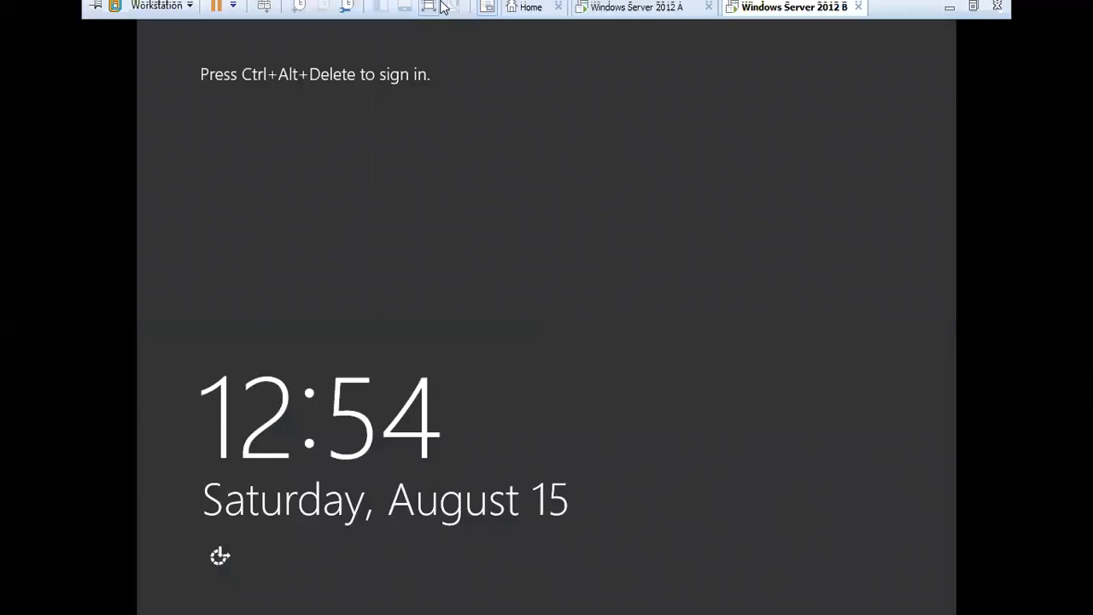
{"action": "left_click", "coordinate": [271, 15]}
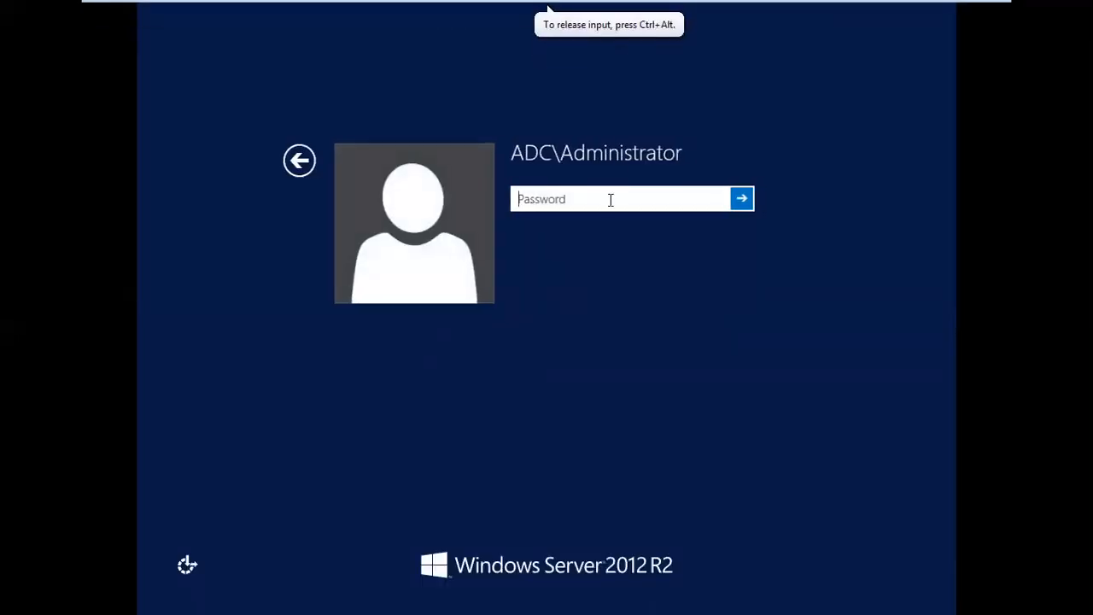
{"action": "type", "text": "•••••••"}
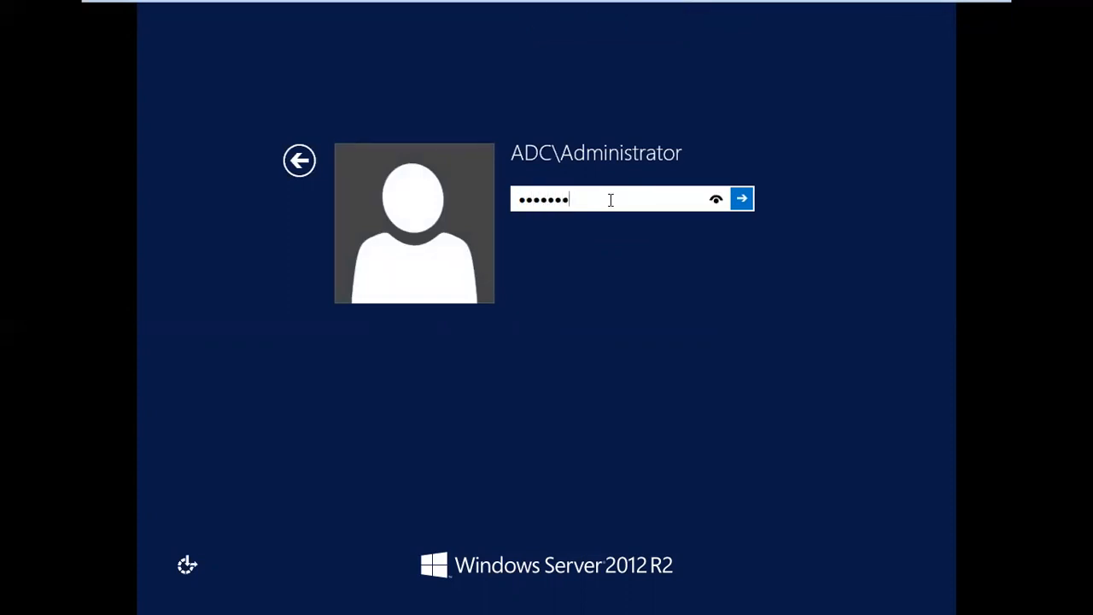
{"action": "key", "text": "Return"}
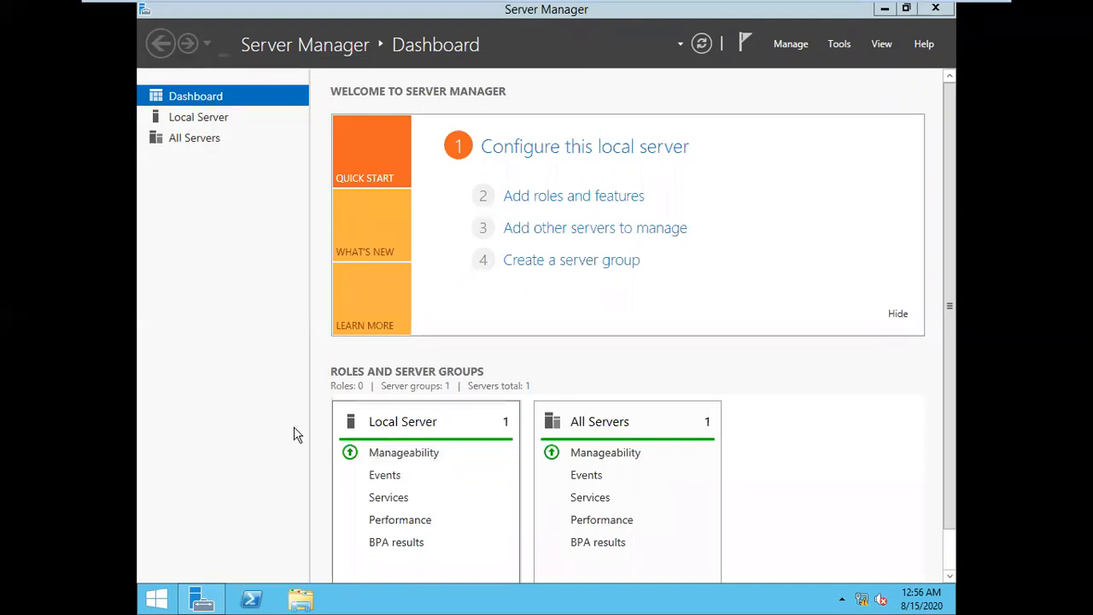
Launch 'Promote this server to a domain controller' from notifications and bring the AD DS wizard forward
{"action": "left_click", "coordinate": [743, 49]}
{"action": "left_click", "coordinate": [813, 91]}
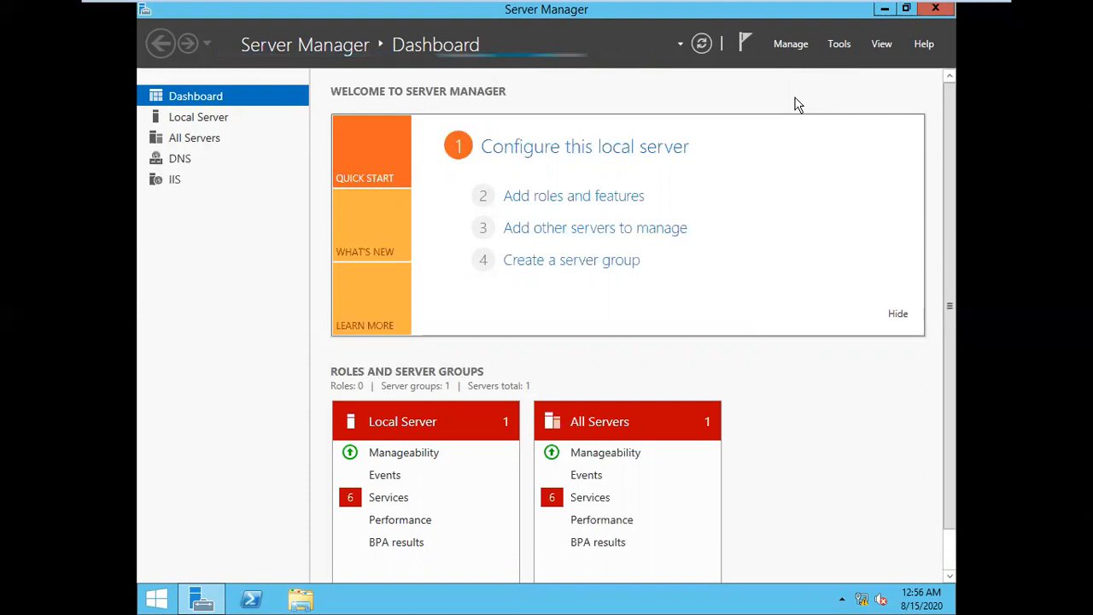
{"action": "left_click", "coordinate": [748, 50]}
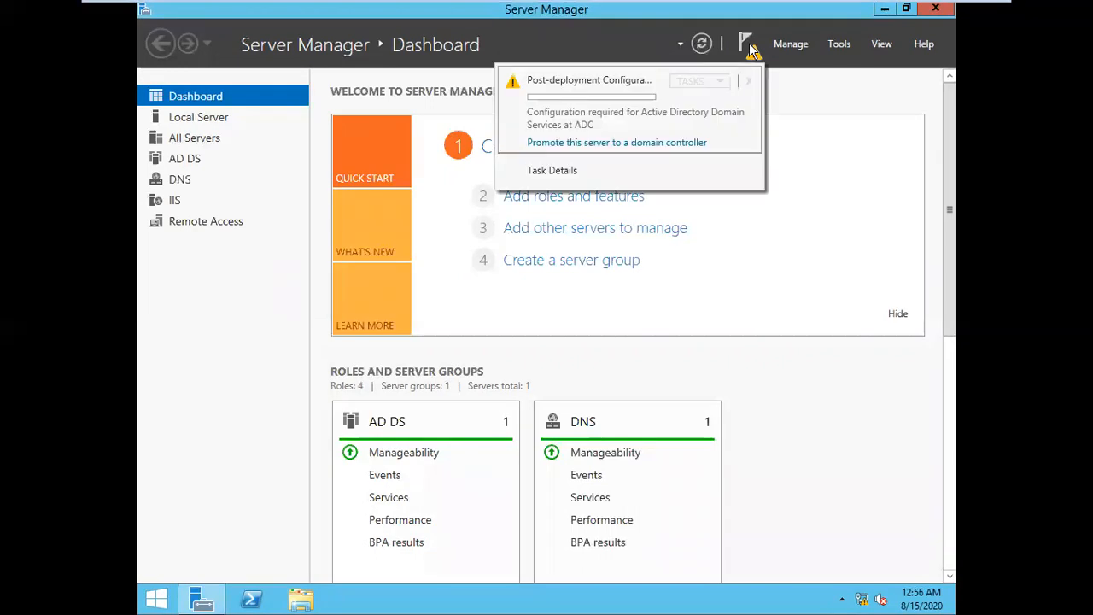
{"action": "left_click", "coordinate": [577, 144]}
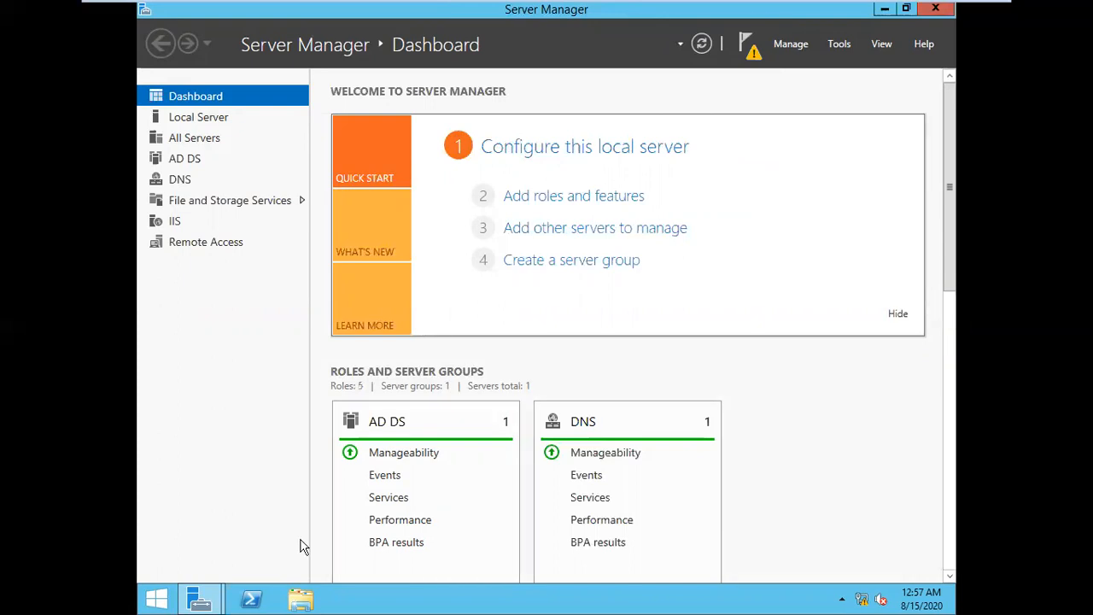
{"action": "mouse_move", "coordinate": [200, 603]}
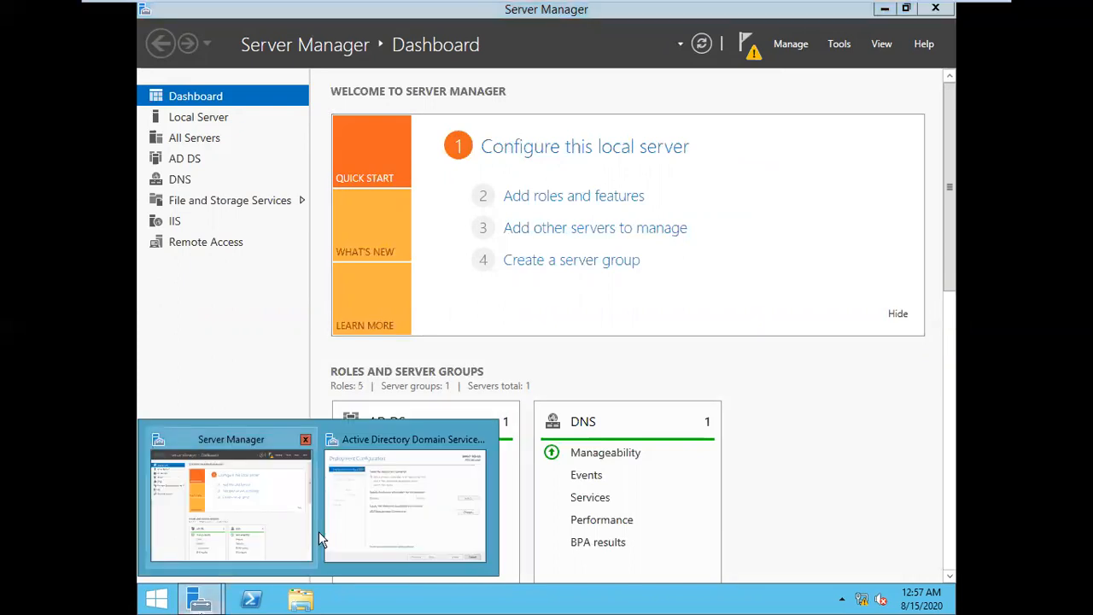
{"action": "left_click", "coordinate": [341, 533]}
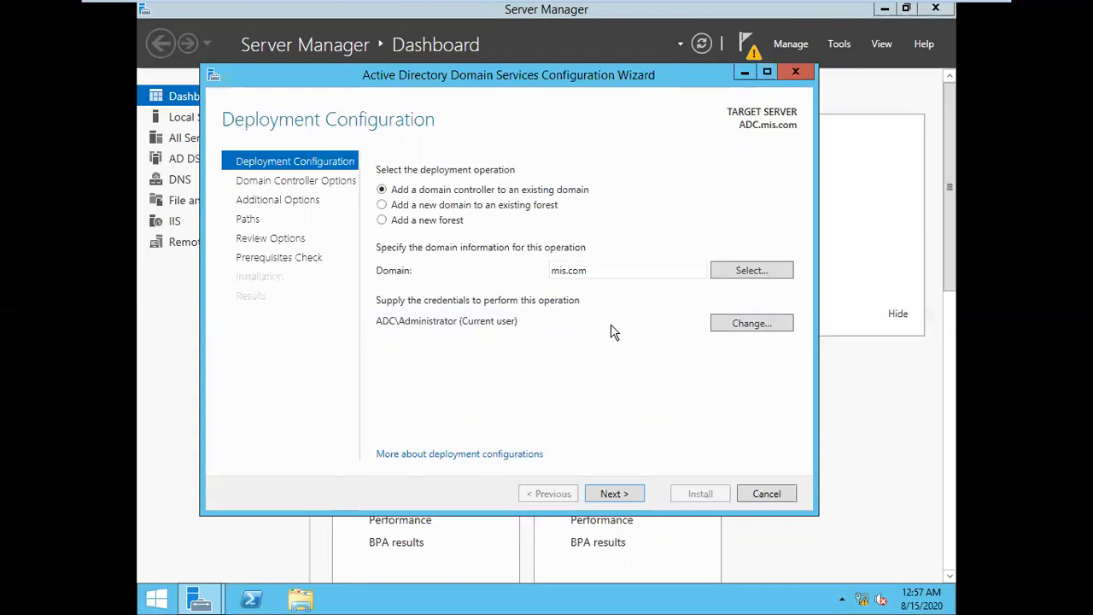
Change the deployment credentials to another account: administrator with the domain admin password
{"action": "left_click", "coordinate": [781, 326]}
{"action": "left_click", "coordinate": [577, 261]}
{"action": "type", "text": "administrator"}
{"action": "key", "text": "Tab"}
{"action": "type", "text": "1234567"}
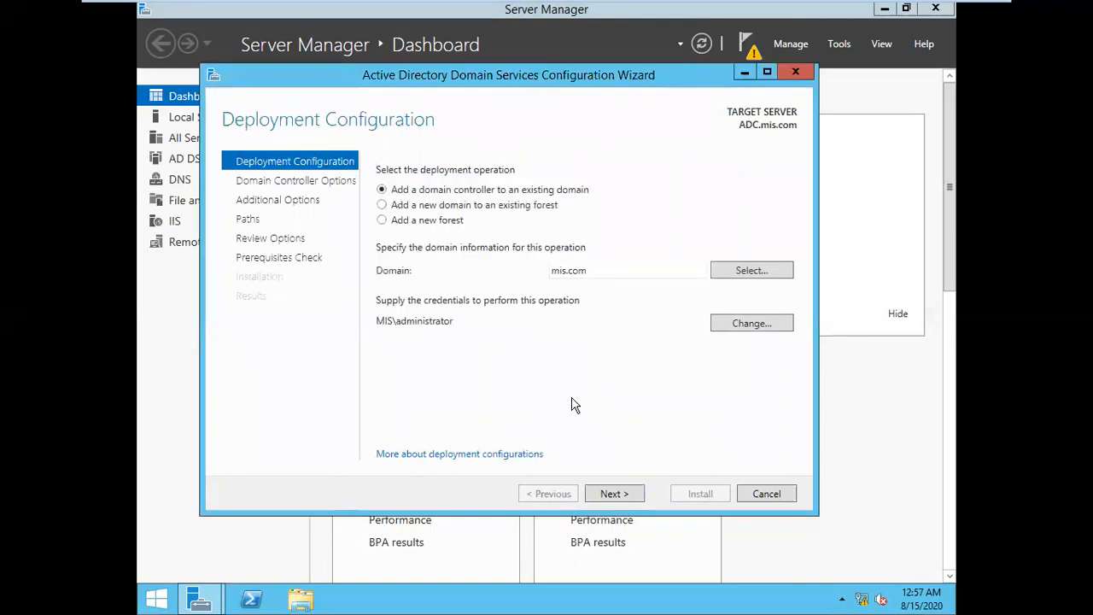
Advance the AD DS wizard past the deployment configuration page, then switch to Windows Server 2012 A
{"action": "left_click", "coordinate": [612, 493]}
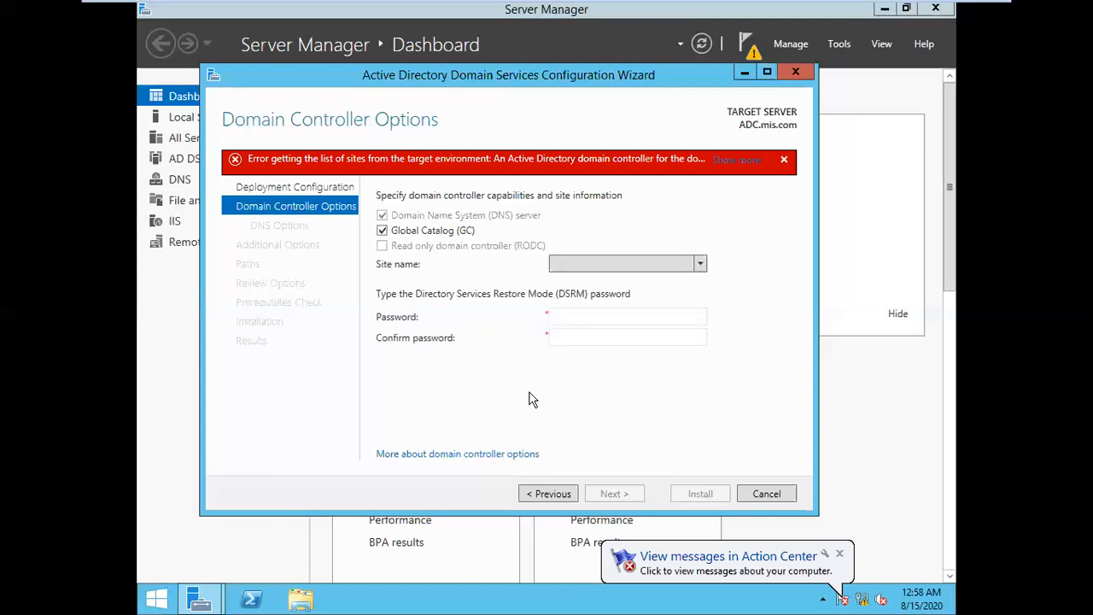
{"action": "left_click", "coordinate": [630, 6]}
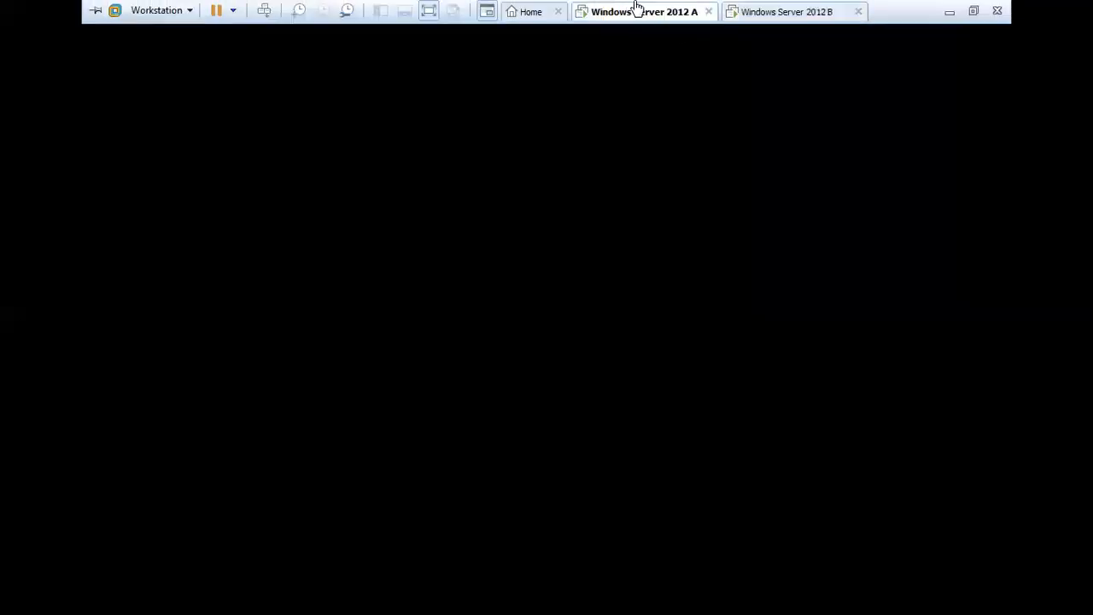
Unlock the Windows Server 2012 A virtual machine by entering its account password
{"action": "left_click", "coordinate": [596, 131]}
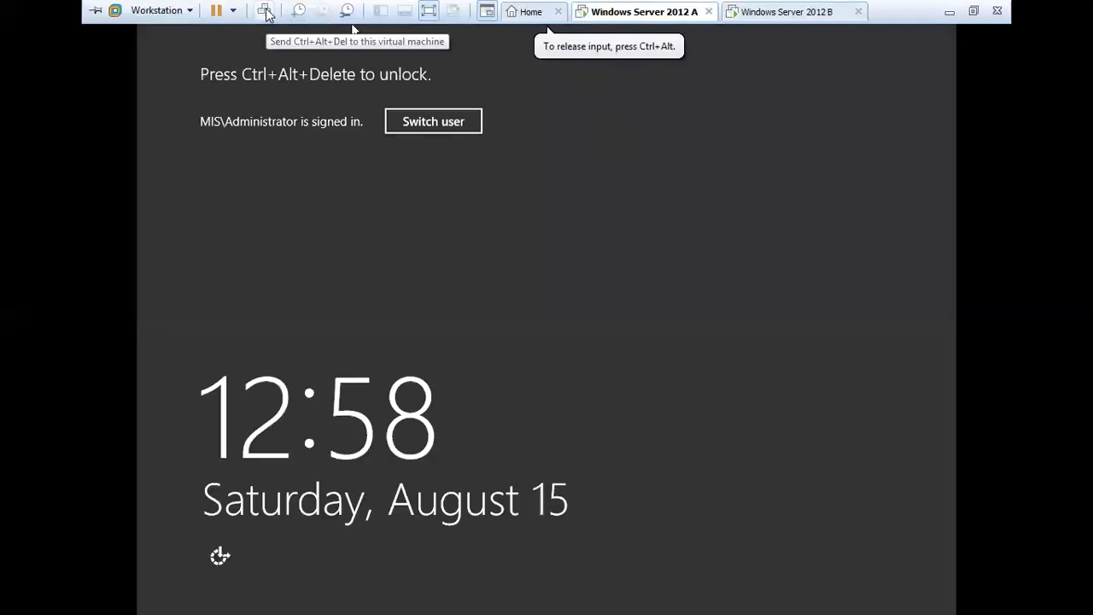
{"action": "left_click", "coordinate": [265, 12]}
{"action": "type", "text": "•••••••"}
{"action": "key", "text": "Return"}
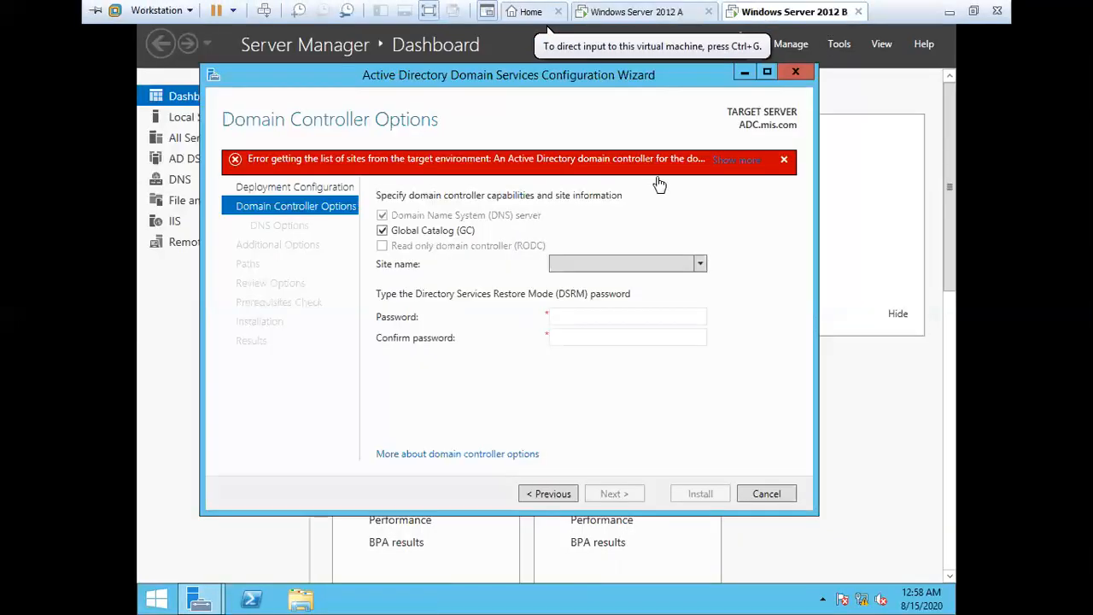
On the ADC server, recheck the empty site list, step back through the wizard, then cancel it
{"action": "left_click", "coordinate": [659, 184]}
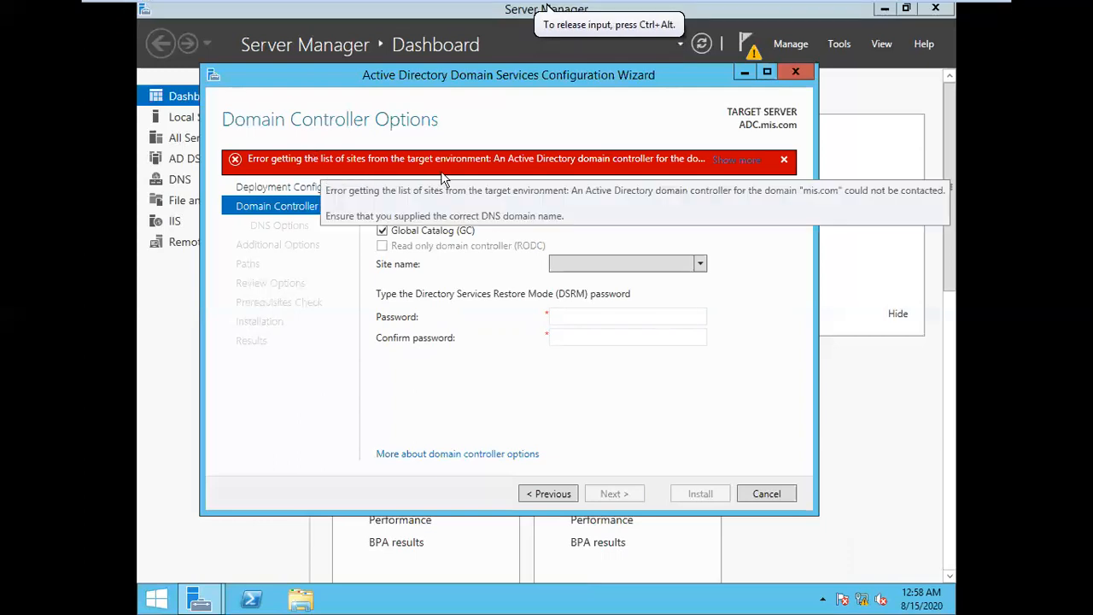
{"action": "left_click", "coordinate": [619, 266]}
{"action": "left_click", "coordinate": [619, 268]}
{"action": "left_click", "coordinate": [559, 494]}
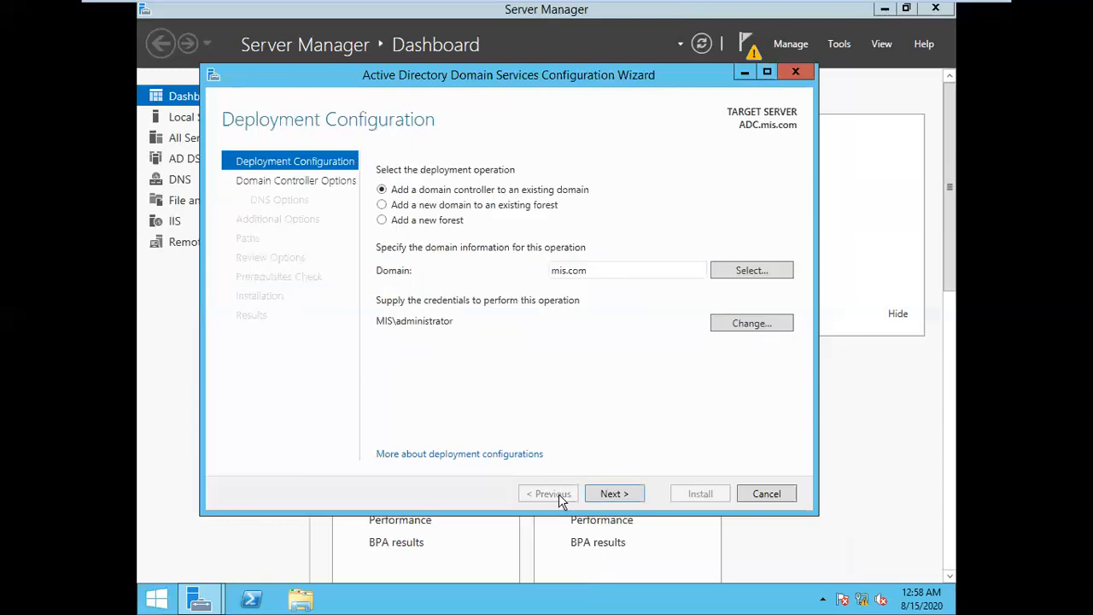
{"action": "left_click", "coordinate": [635, 501]}
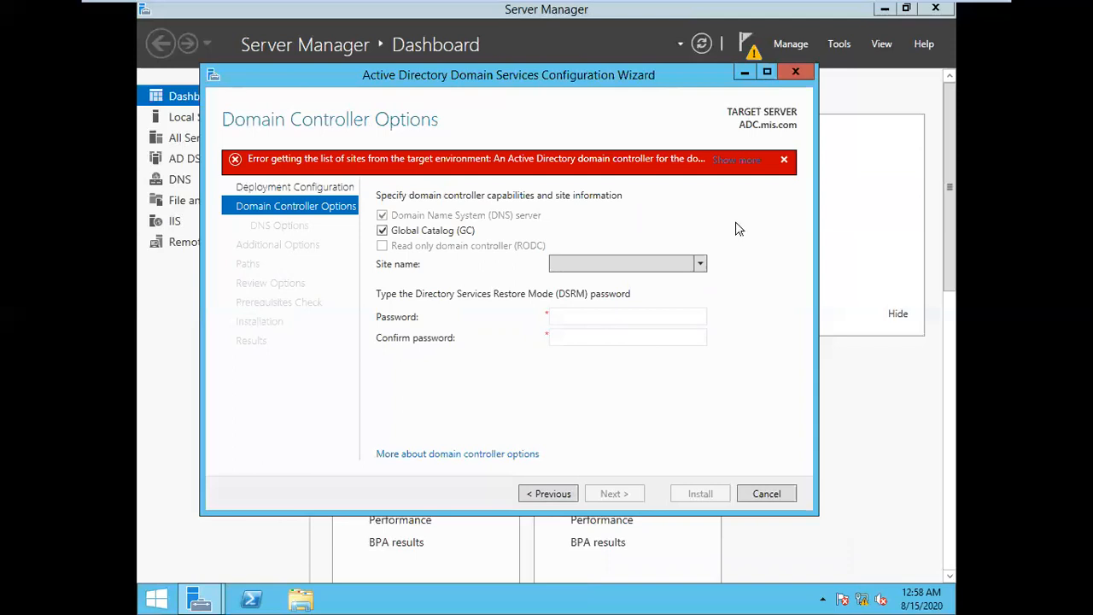
{"action": "left_click", "coordinate": [587, 316]}
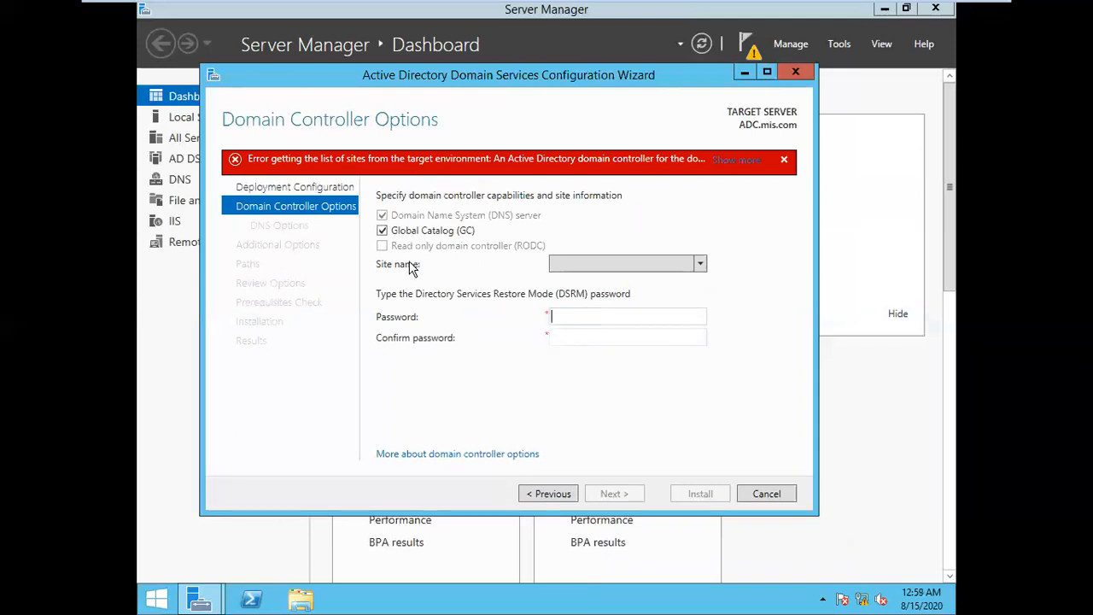
{"action": "left_click", "coordinate": [553, 493]}
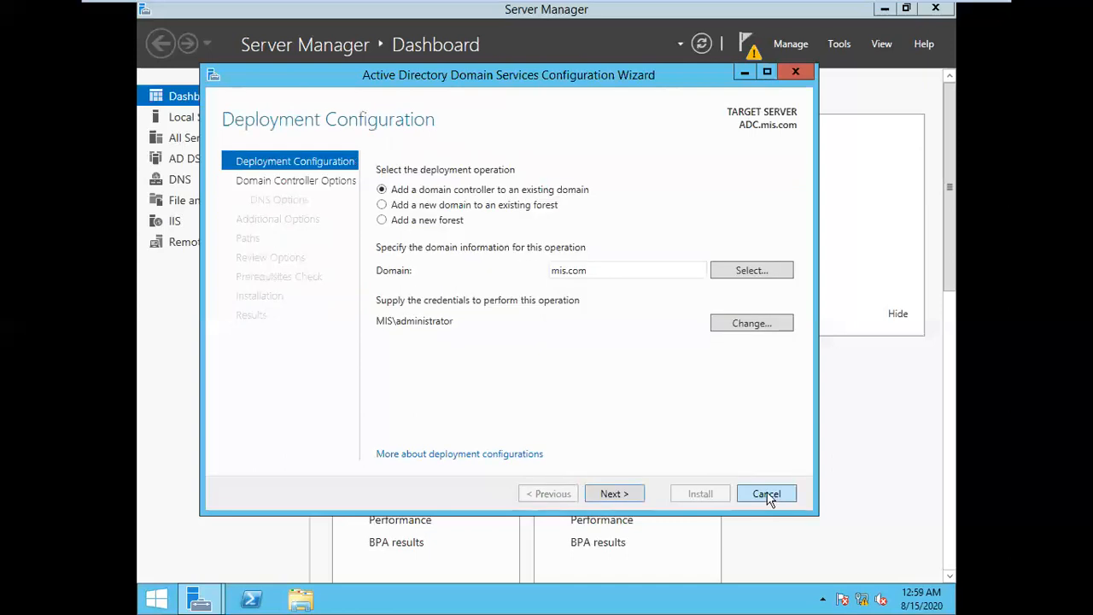
{"action": "left_click", "coordinate": [766, 495]}
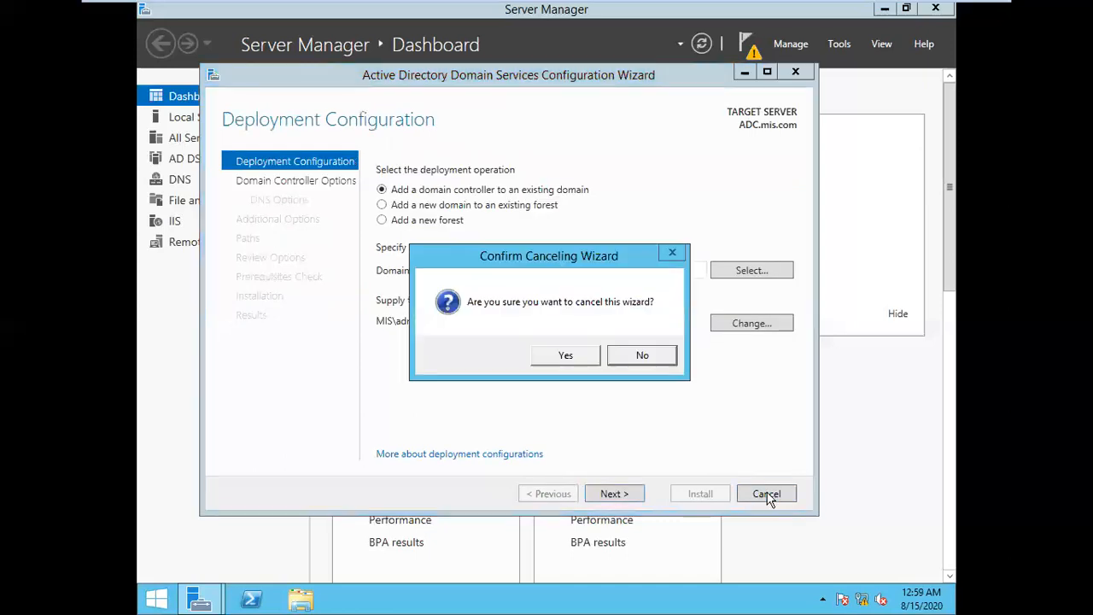
{"action": "left_click", "coordinate": [561, 357]}
On Windows Server 2012 A, refresh Server Manager and launch Active Directory Sites and Services
{"action": "mouse_move", "coordinate": [701, 7]}
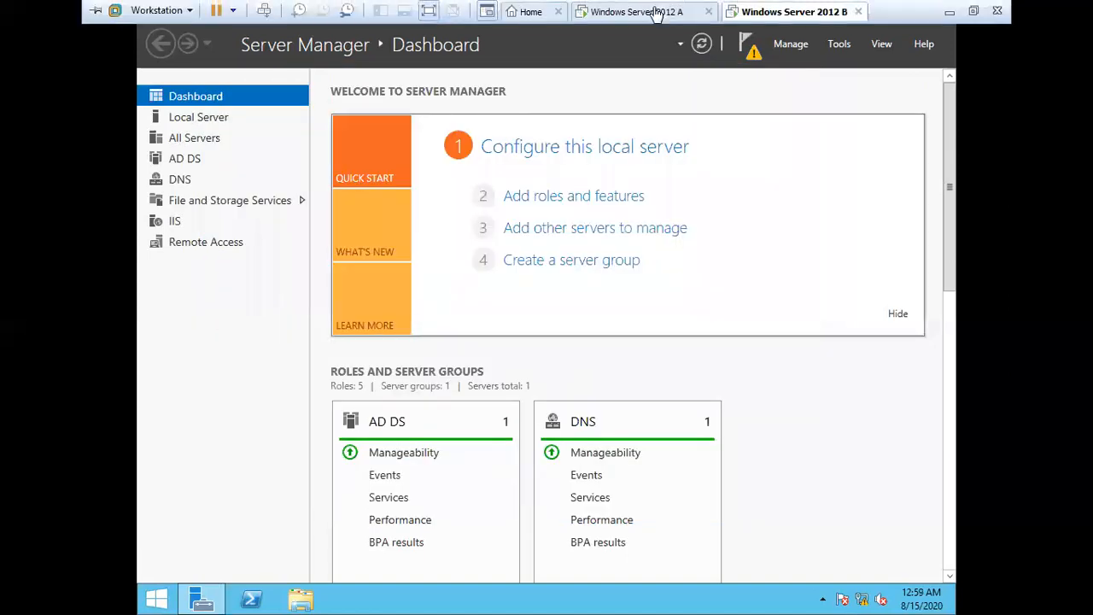
{"action": "left_click", "coordinate": [656, 12]}
{"action": "left_click", "coordinate": [732, 165]}
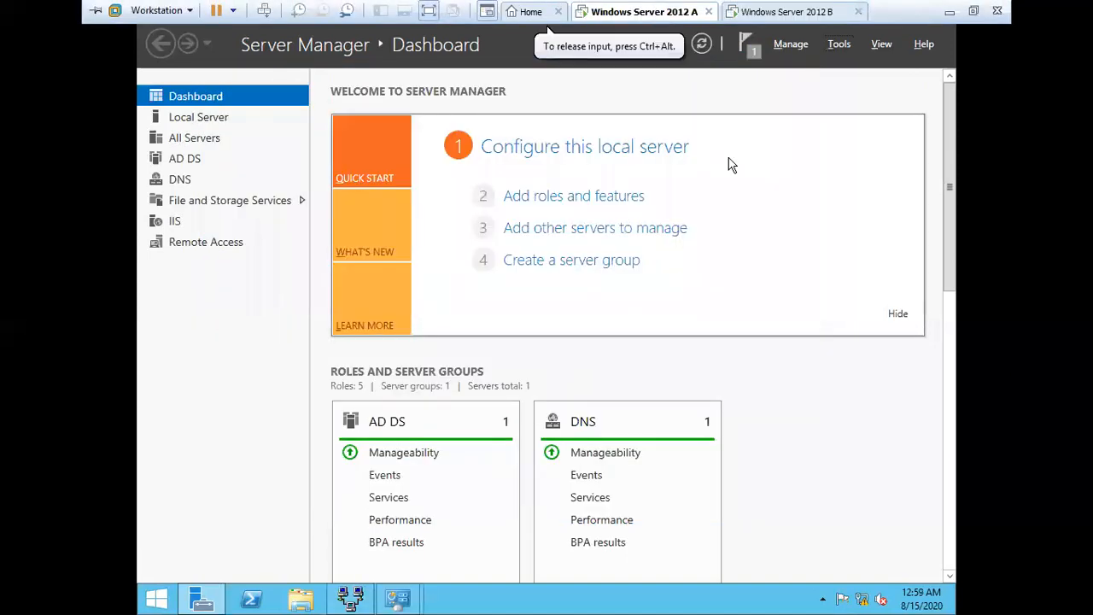
{"action": "left_click", "coordinate": [702, 45]}
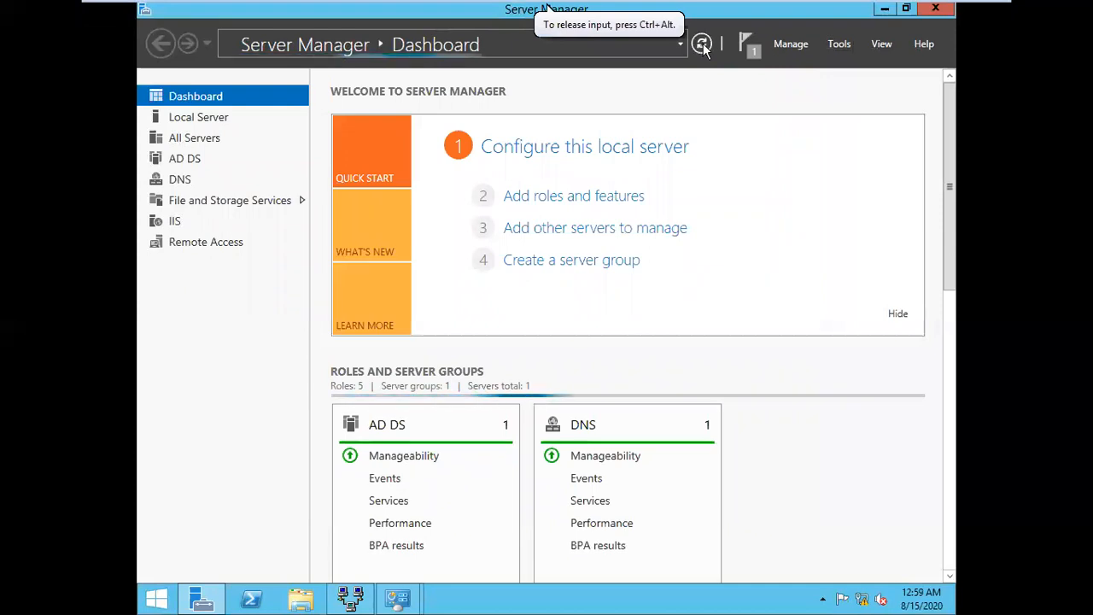
{"action": "left_click", "coordinate": [838, 44]}
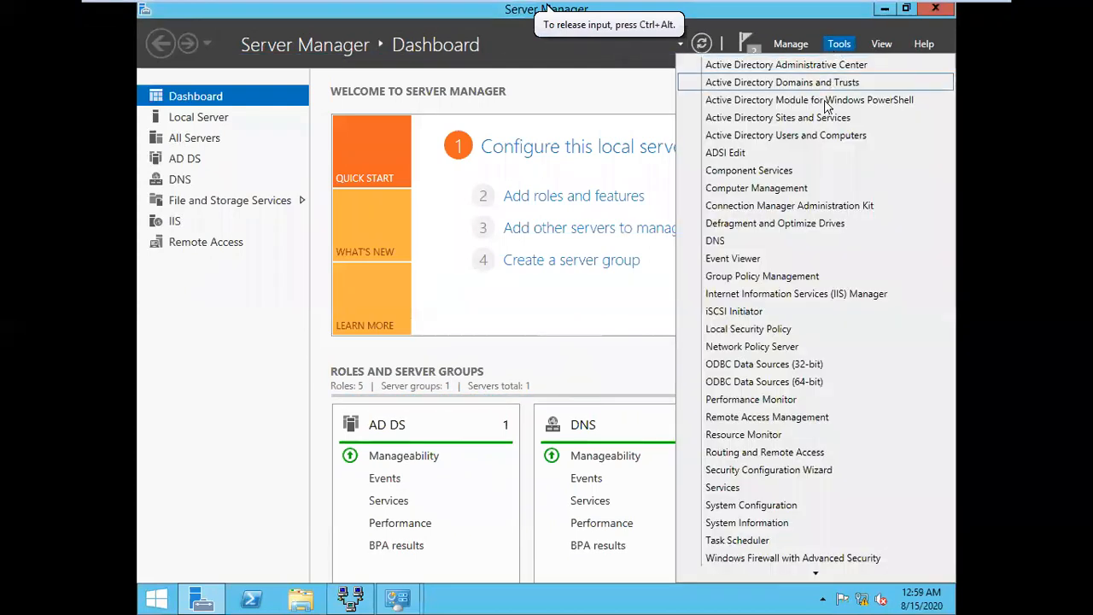
{"action": "left_click", "coordinate": [813, 134]}
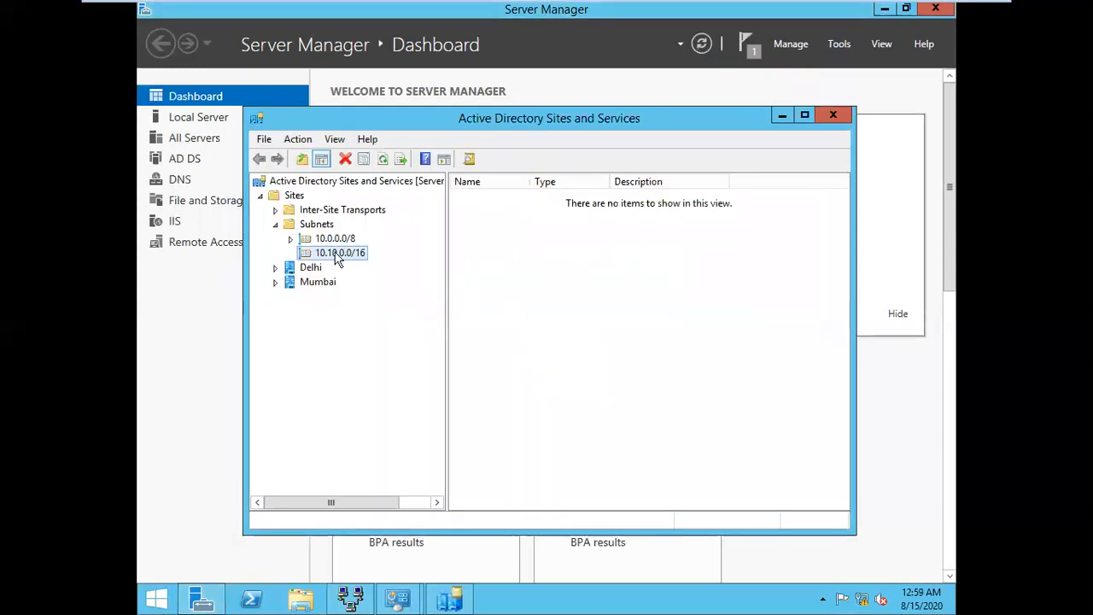
Expand Delhi down to SERVER's NTDS Settings, confirm Mumbai has no servers, then return to server B
{"action": "left_click", "coordinate": [311, 269]}
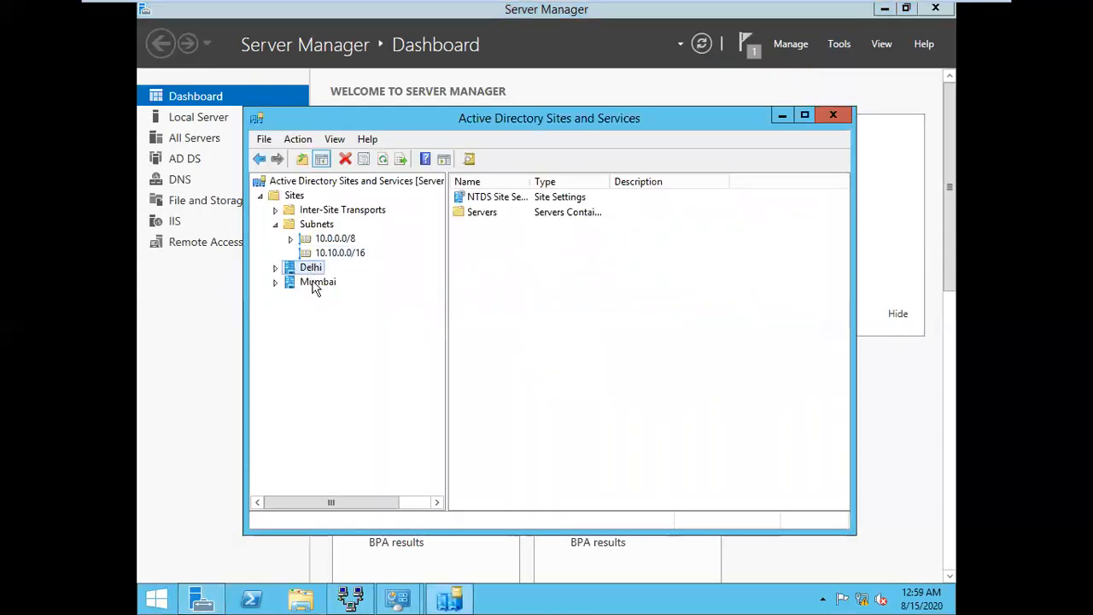
{"action": "left_click", "coordinate": [313, 282]}
{"action": "double_click", "coordinate": [311, 267]}
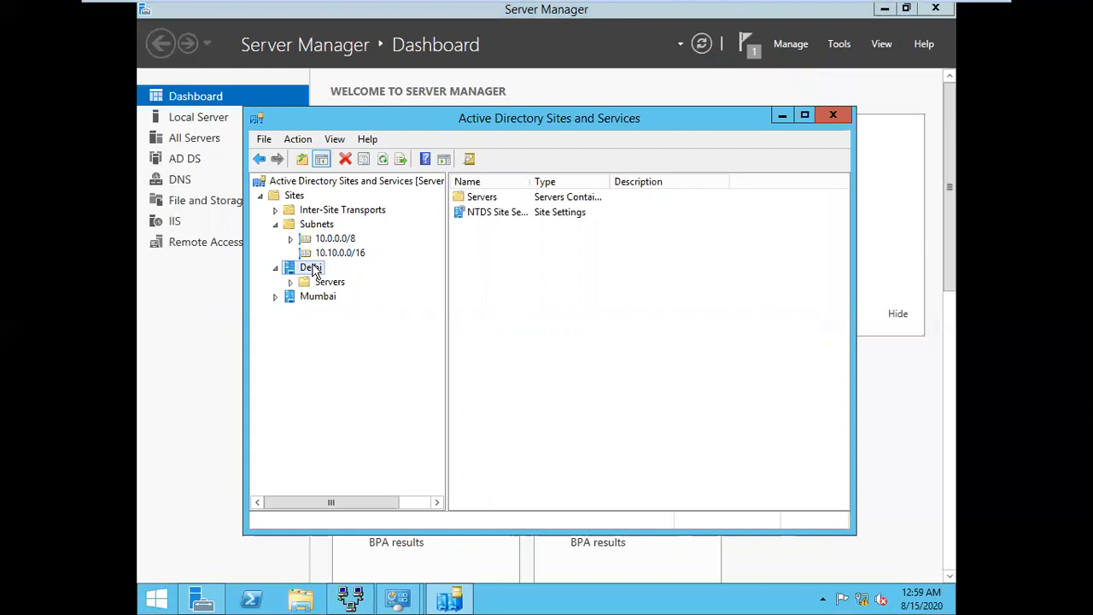
{"action": "left_click", "coordinate": [329, 286]}
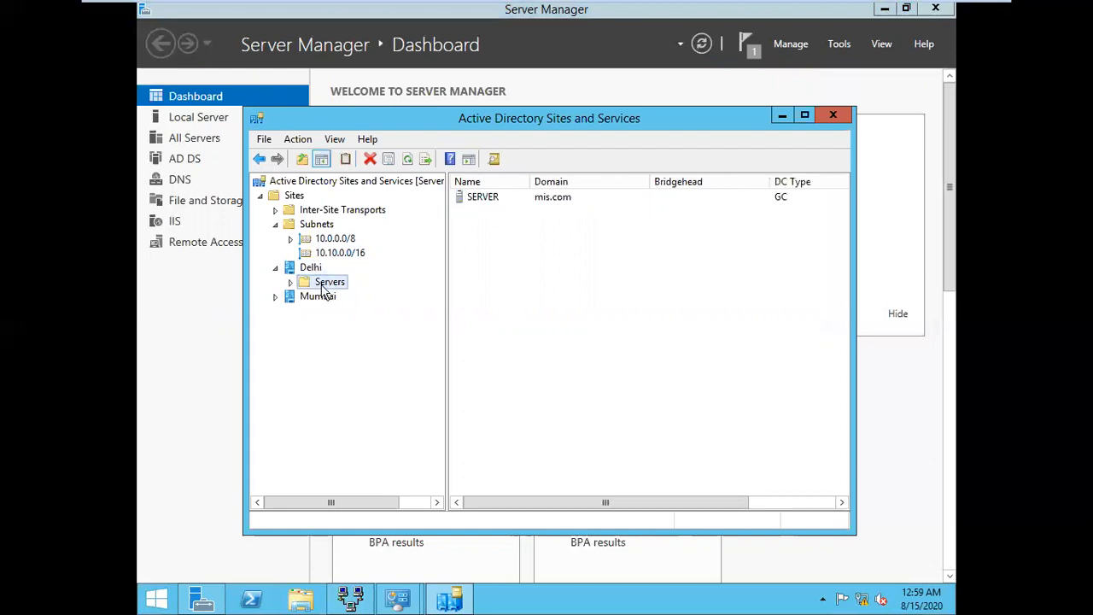
{"action": "double_click", "coordinate": [323, 287]}
{"action": "left_click", "coordinate": [337, 298]}
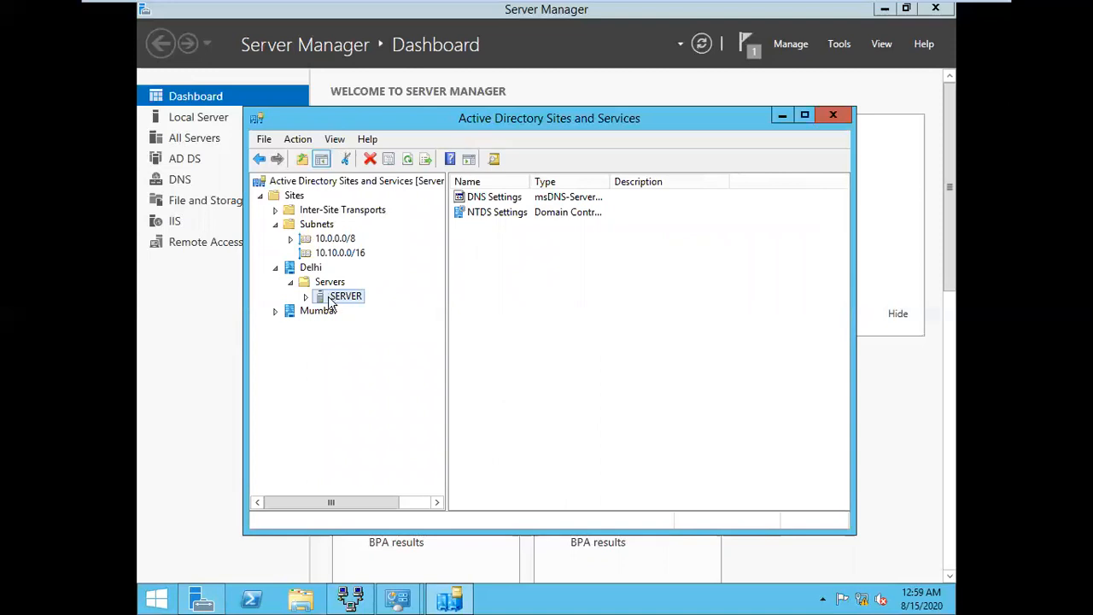
{"action": "double_click", "coordinate": [331, 297]}
{"action": "left_click", "coordinate": [350, 311]}
{"action": "double_click", "coordinate": [313, 331]}
{"action": "left_click", "coordinate": [325, 344]}
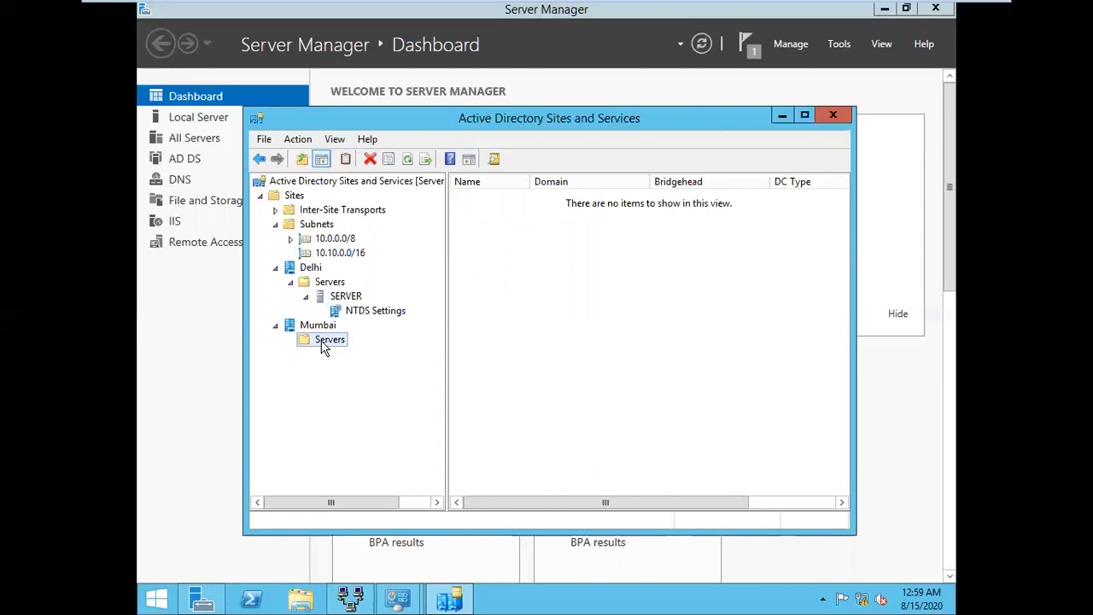
{"action": "left_click", "coordinate": [775, 12]}
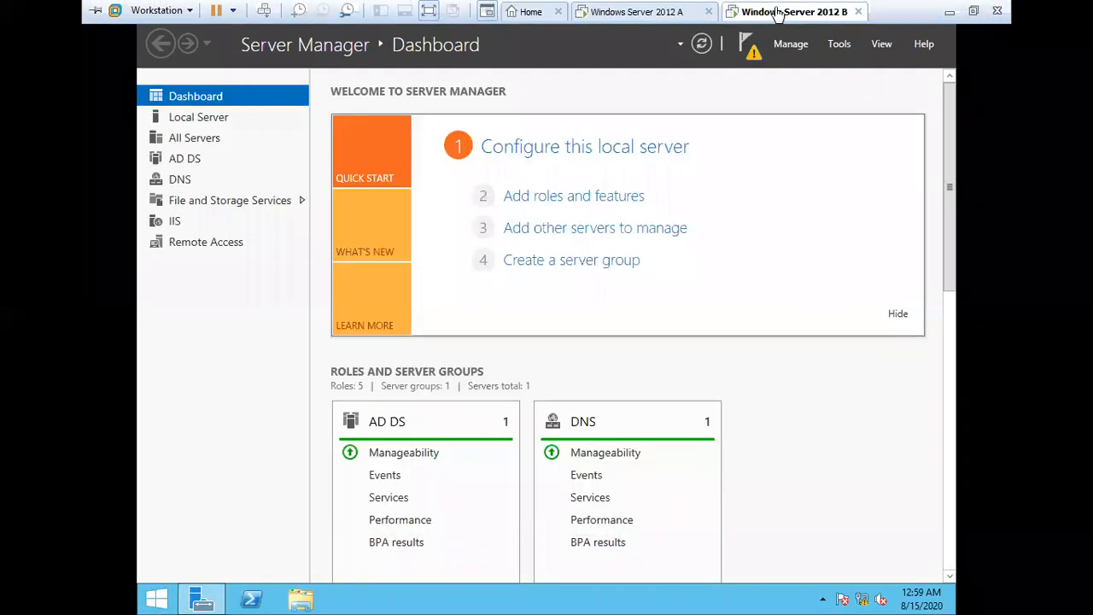
{"action": "left_click", "coordinate": [748, 45]}
{"action": "left_click", "coordinate": [653, 144]}
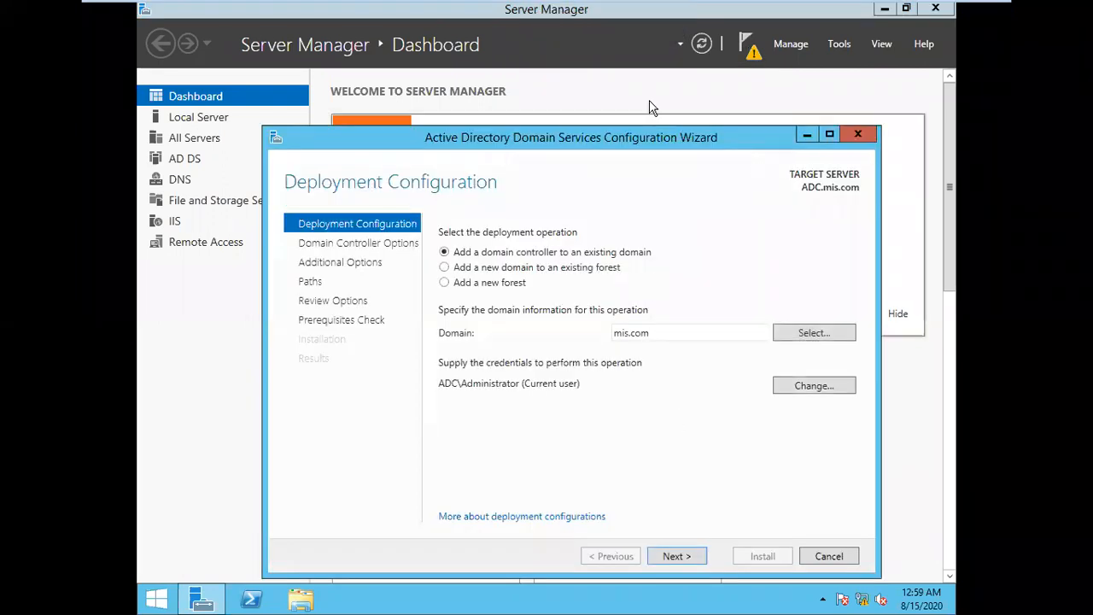
{"action": "left_click_drag", "start_coordinate": [642, 145], "coordinate": [586, 89]}
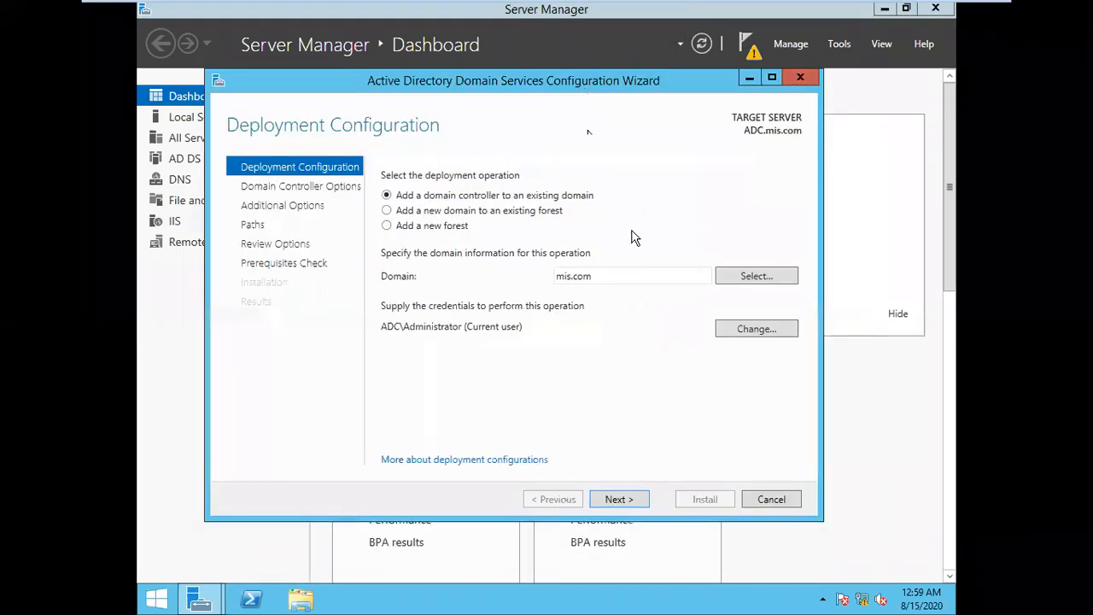
{"action": "left_click", "coordinate": [748, 332]}
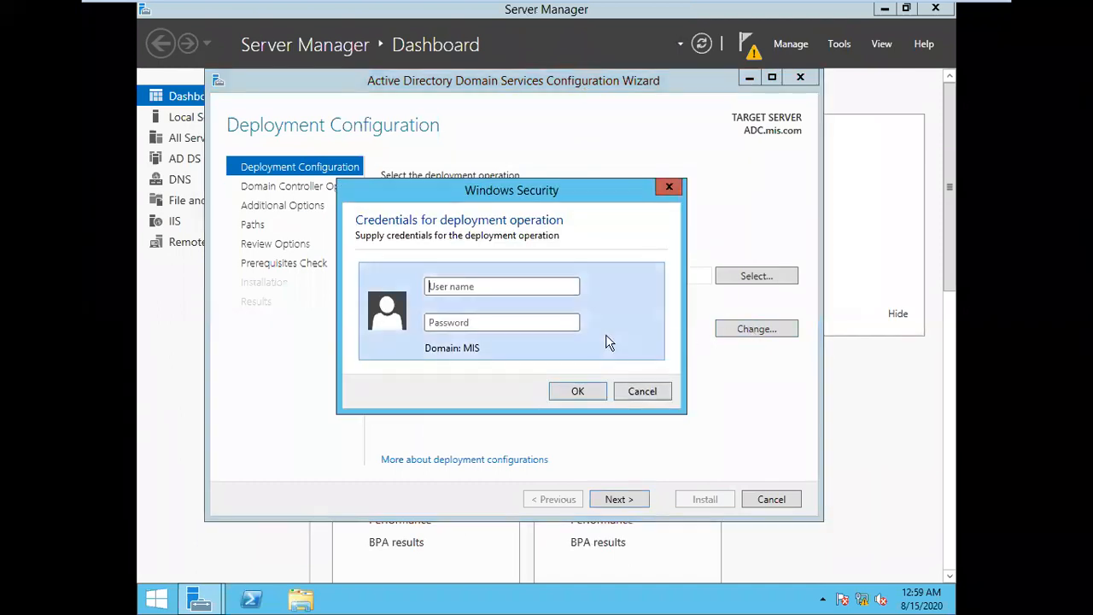
{"action": "type", "text": "adminisP@ssw0rd"}
{"action": "key", "text": "Return"}
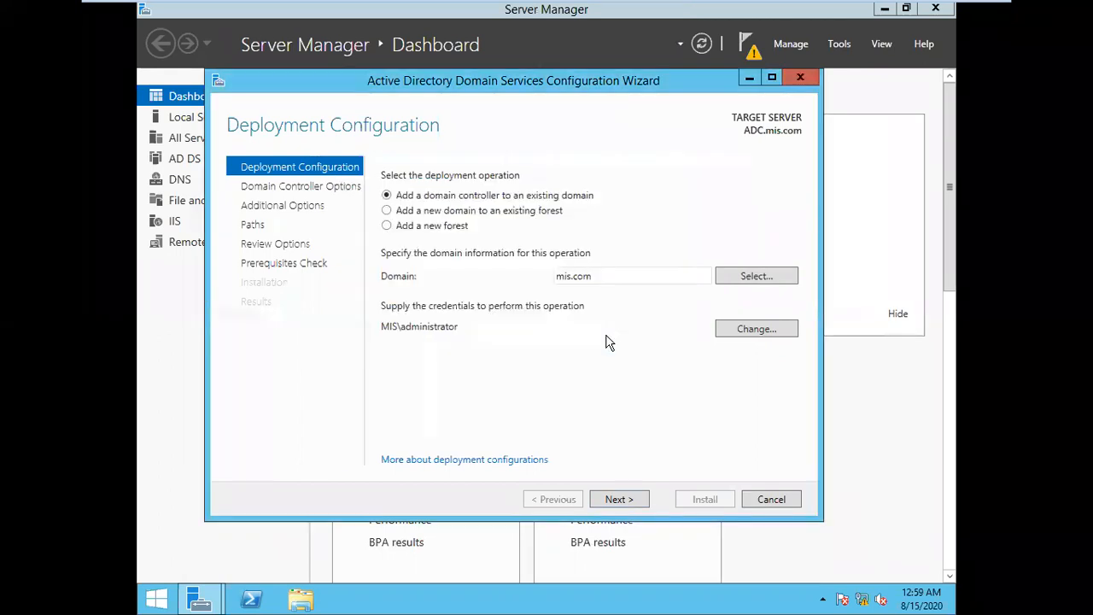
{"action": "left_click", "coordinate": [632, 502]}
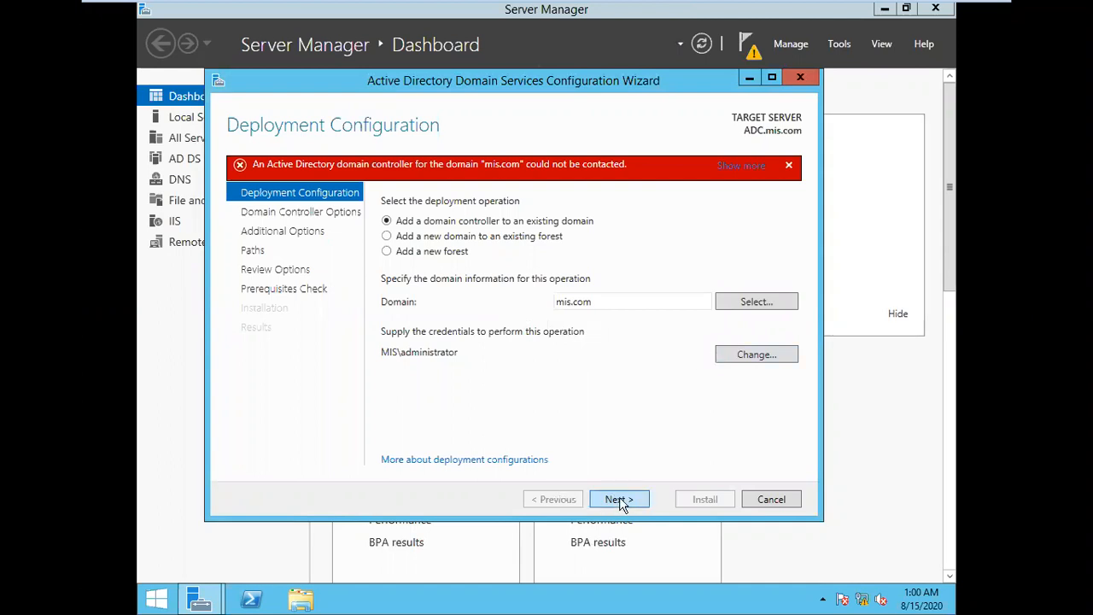
{"action": "left_click", "coordinate": [769, 504]}
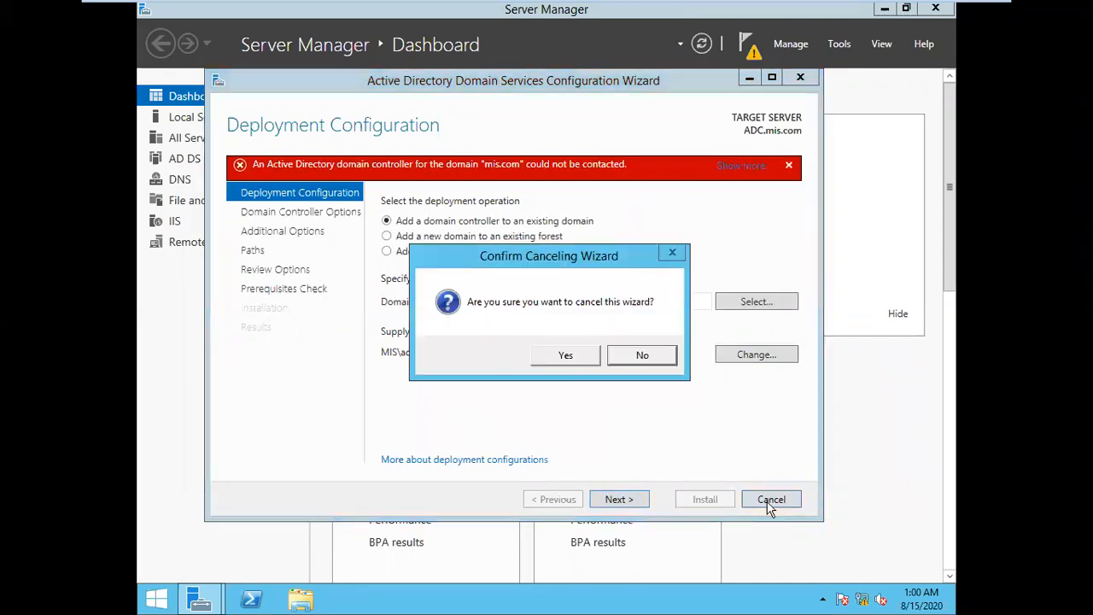
{"action": "left_click", "coordinate": [548, 352]}
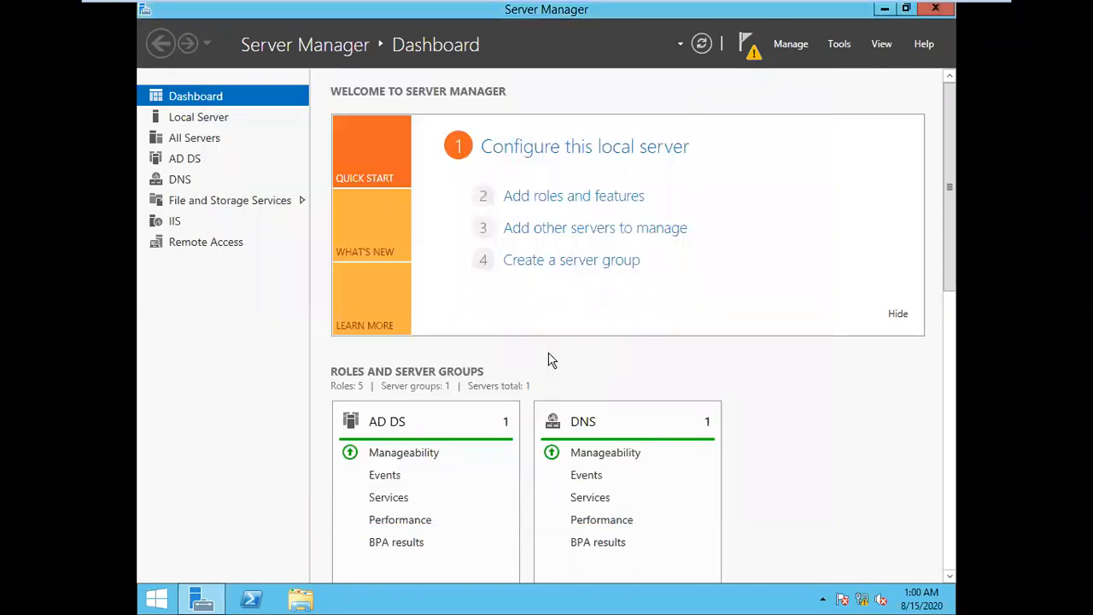
{"action": "left_click", "coordinate": [697, 47]}
{"action": "mouse_move", "coordinate": [724, 3]}
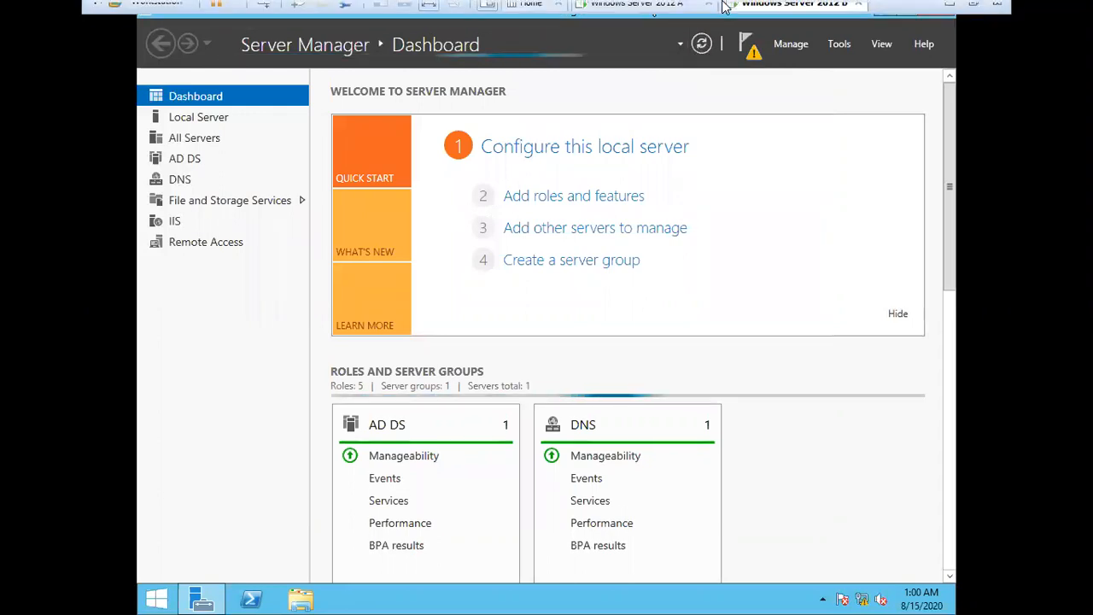
{"action": "left_click", "coordinate": [660, 15]}
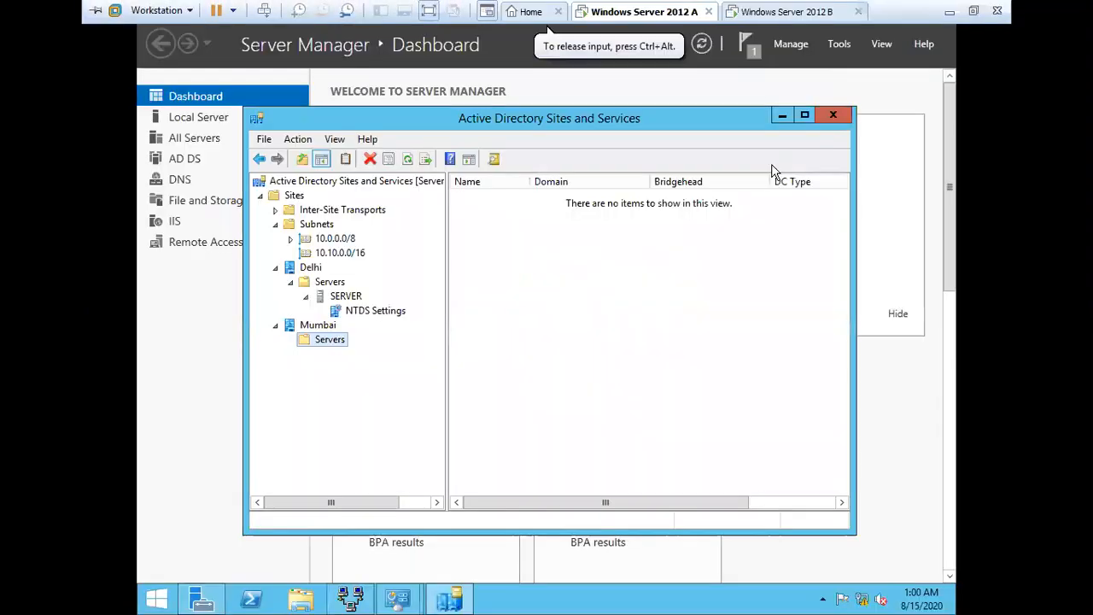
{"action": "left_click", "coordinate": [867, 162]}
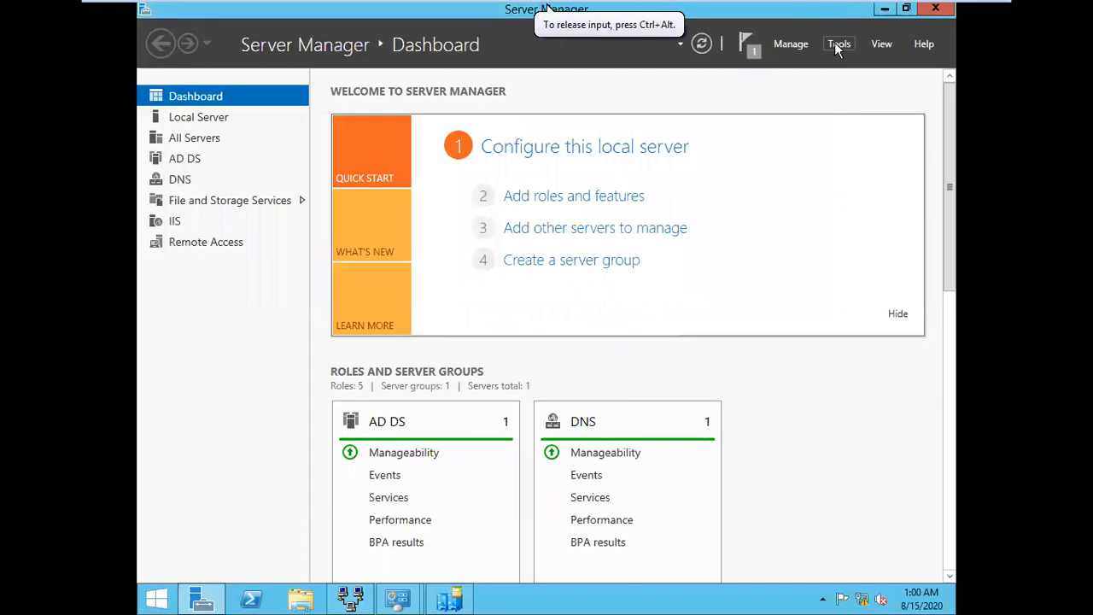
{"action": "left_click", "coordinate": [834, 42]}
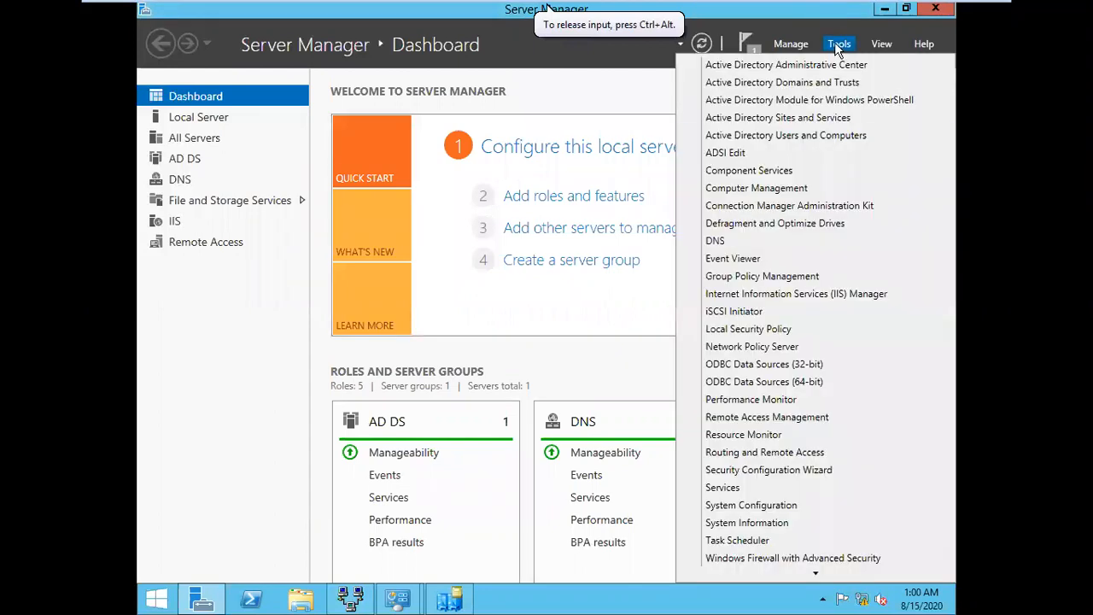
{"action": "left_click", "coordinate": [776, 136]}
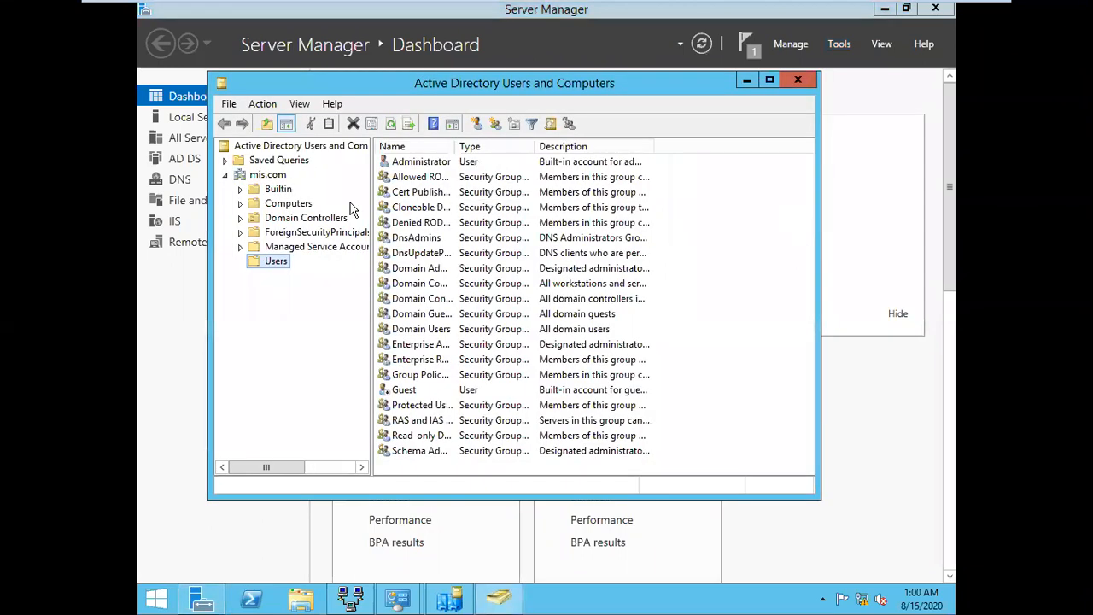
{"action": "left_click", "coordinate": [316, 220]}
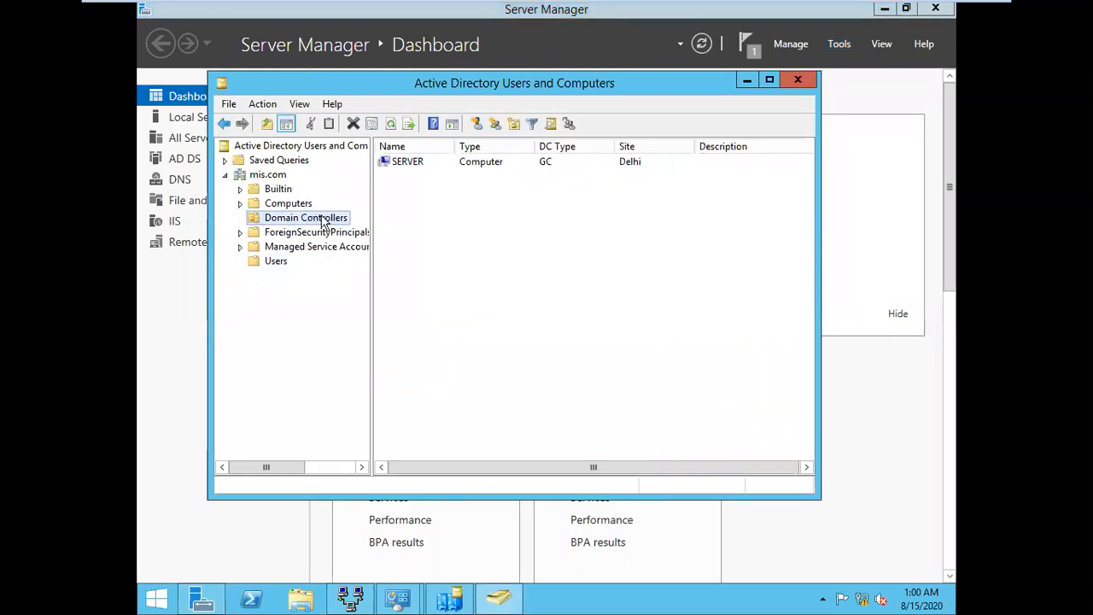
{"action": "left_click", "coordinate": [295, 209]}
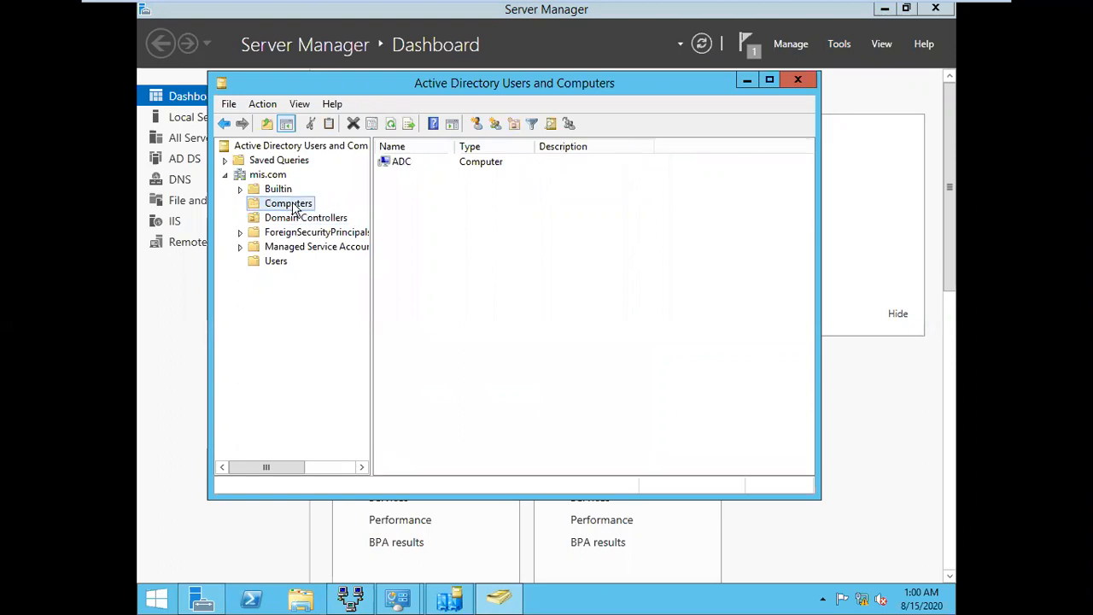
{"action": "left_click", "coordinate": [297, 220]}
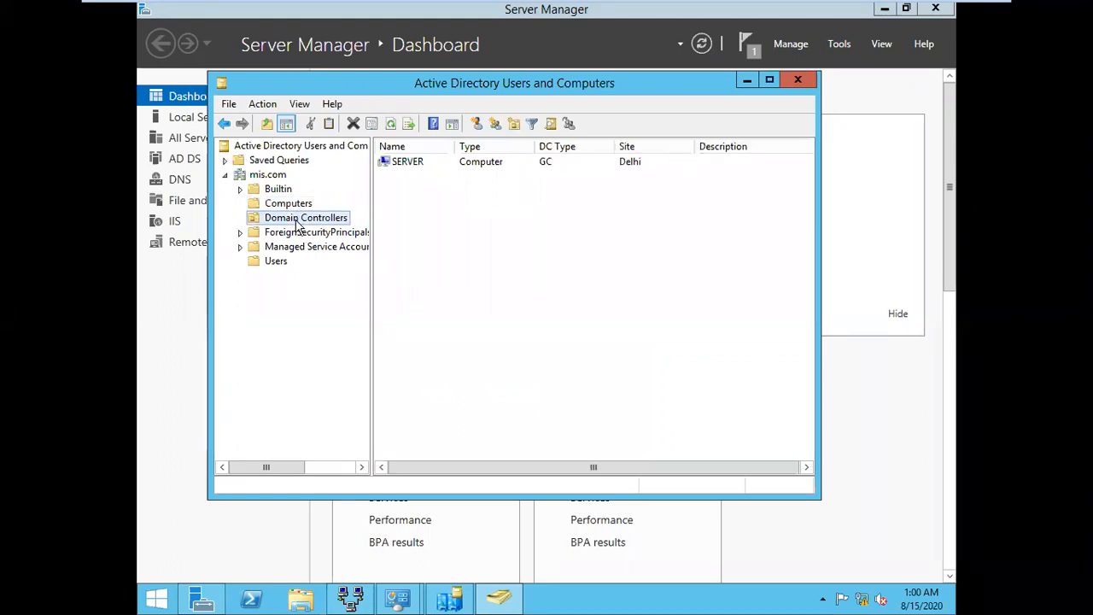
{"action": "left_click", "coordinate": [301, 232]}
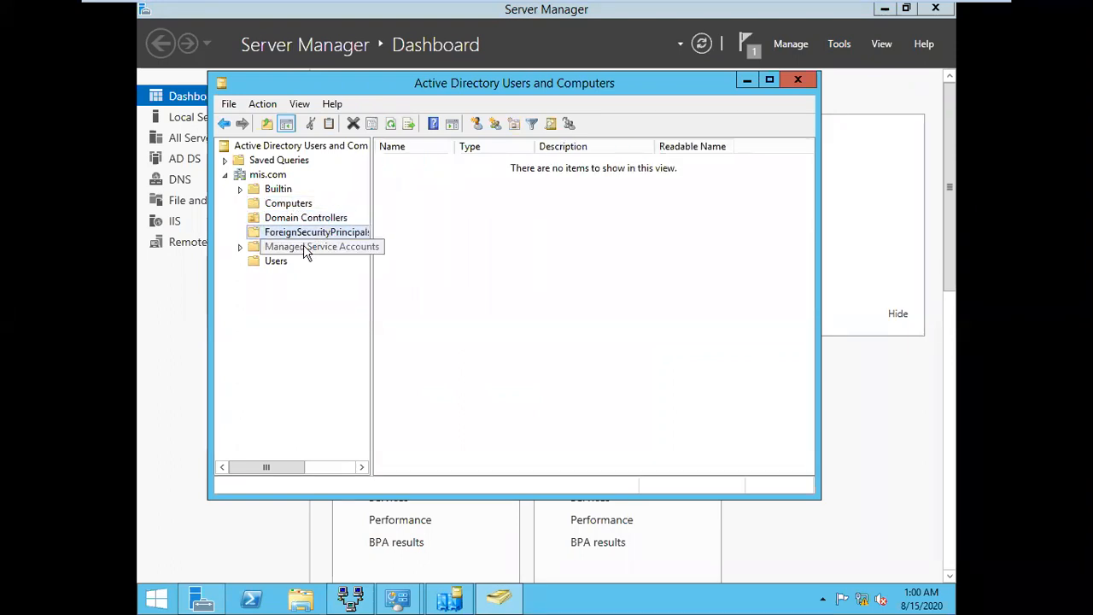
{"action": "left_click", "coordinate": [305, 250]}
{"action": "left_click", "coordinate": [295, 220]}
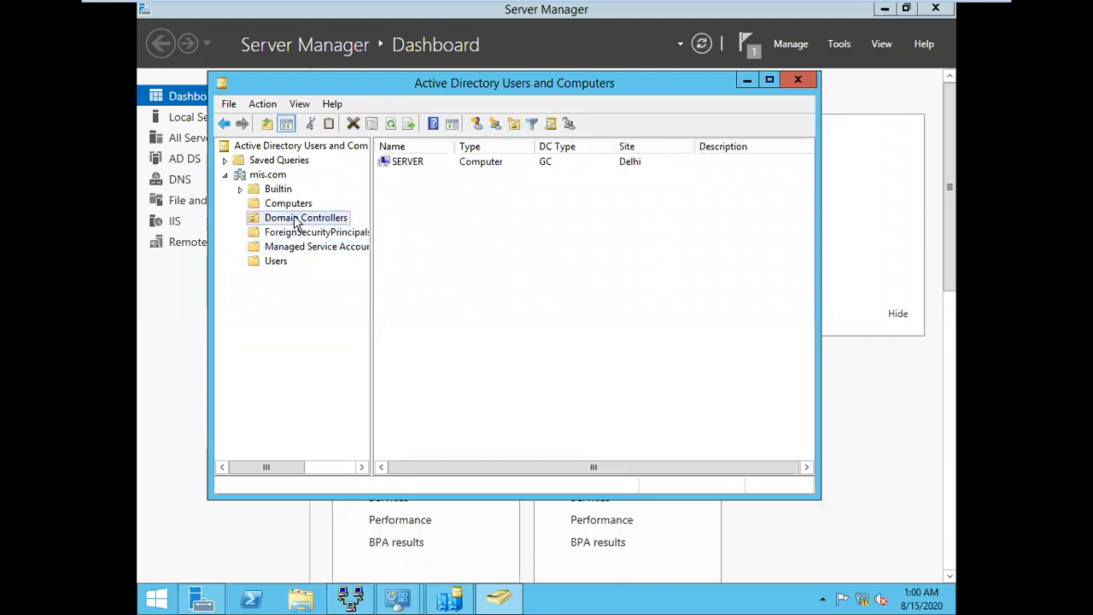
{"action": "mouse_move", "coordinate": [786, 7]}
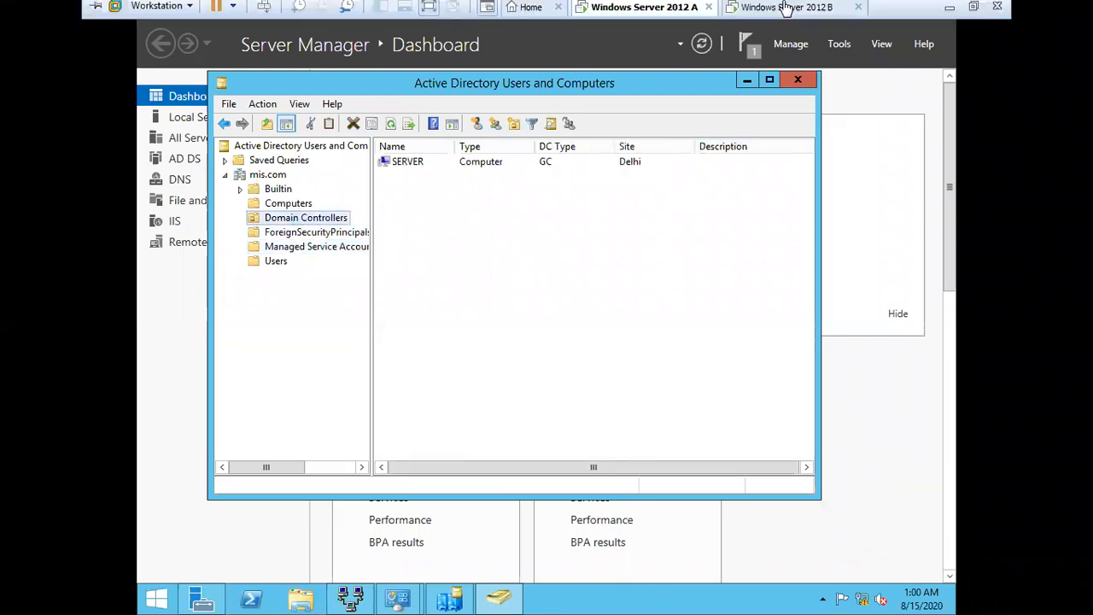
{"action": "left_click", "coordinate": [797, 80]}
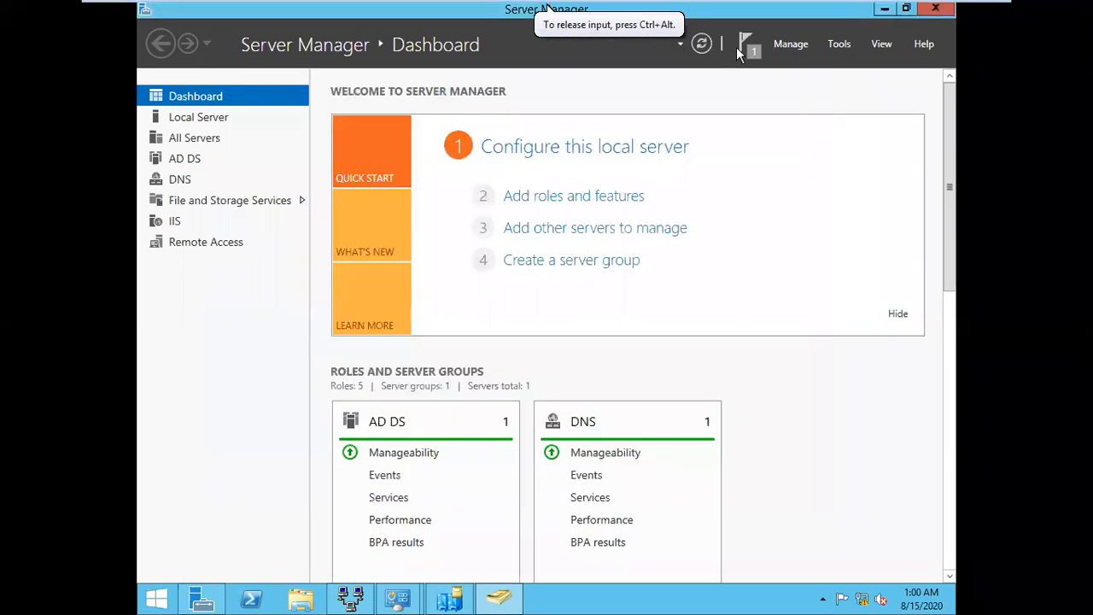
{"action": "mouse_move", "coordinate": [702, 7]}
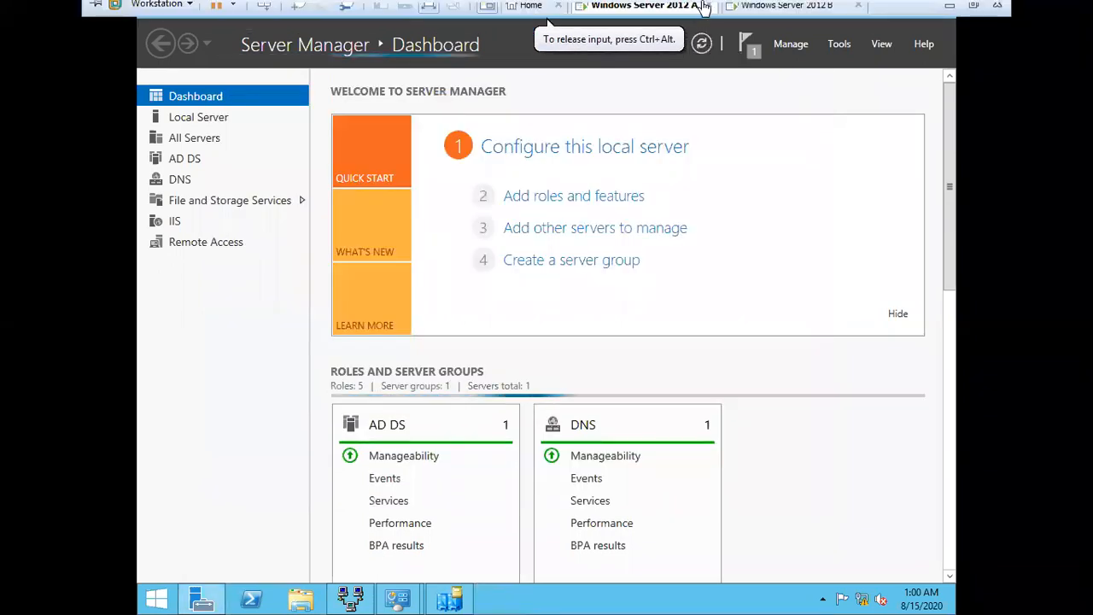
On server B, start Promote this server with the mis.com domain administrator credentials
{"action": "left_click", "coordinate": [785, 9]}
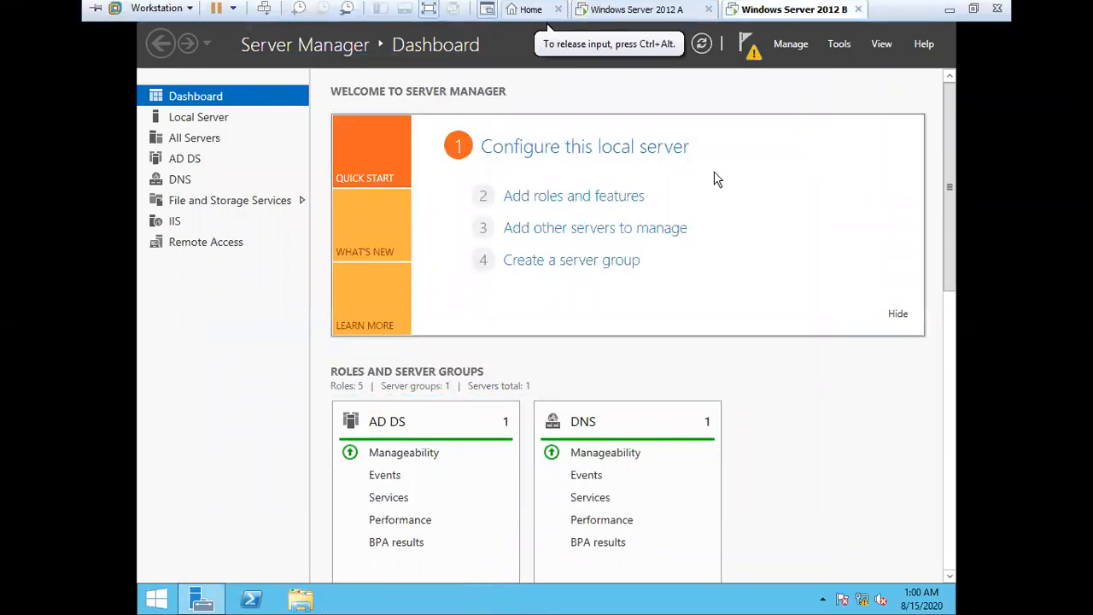
{"action": "left_click", "coordinate": [751, 49]}
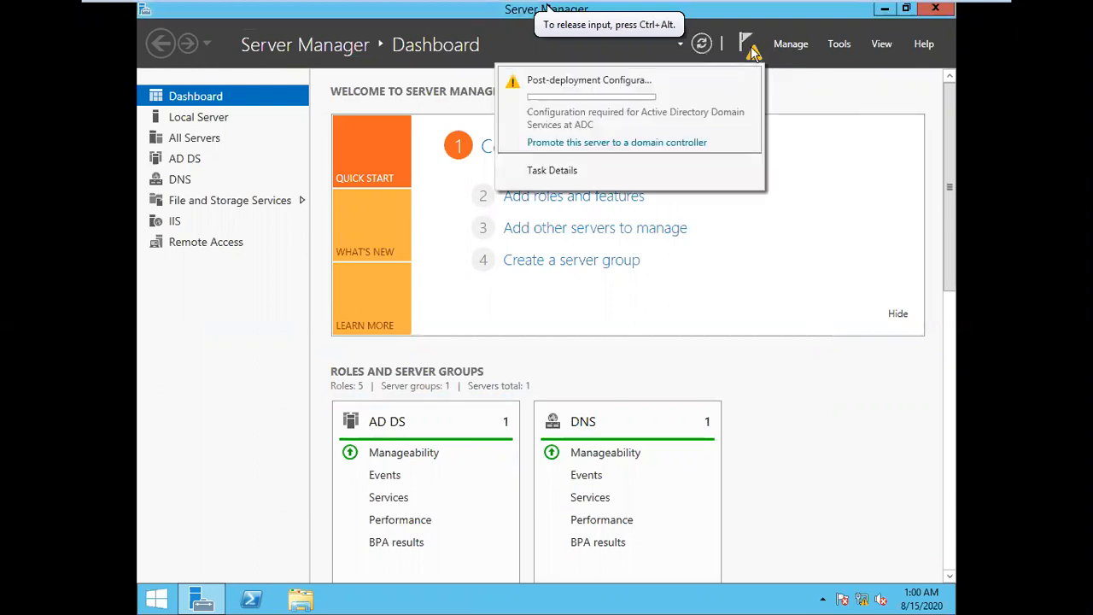
{"action": "left_click", "coordinate": [654, 143]}
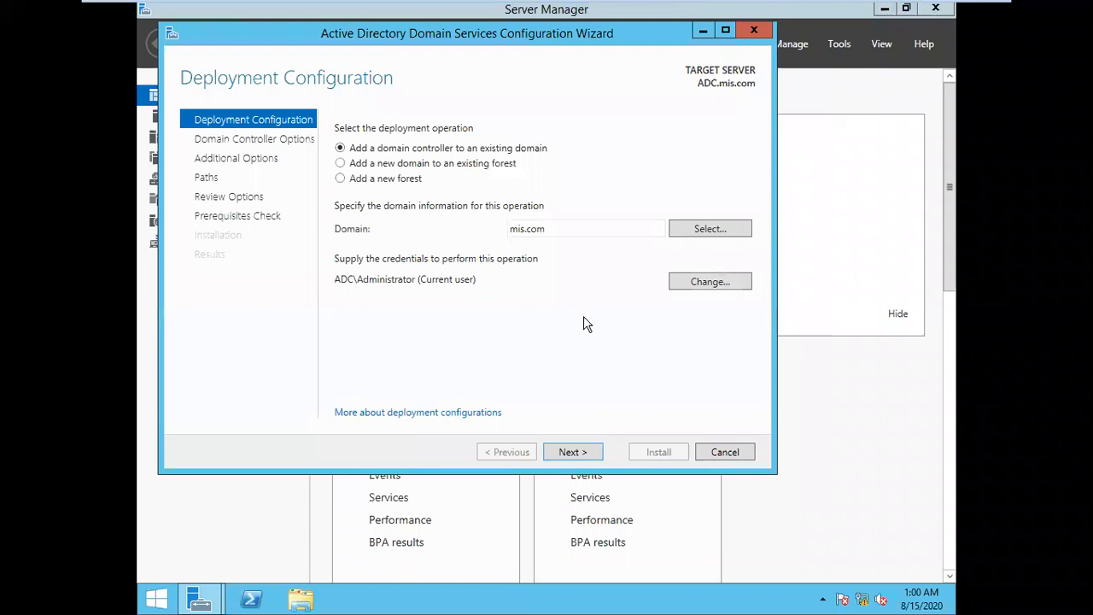
{"action": "left_click", "coordinate": [696, 288]}
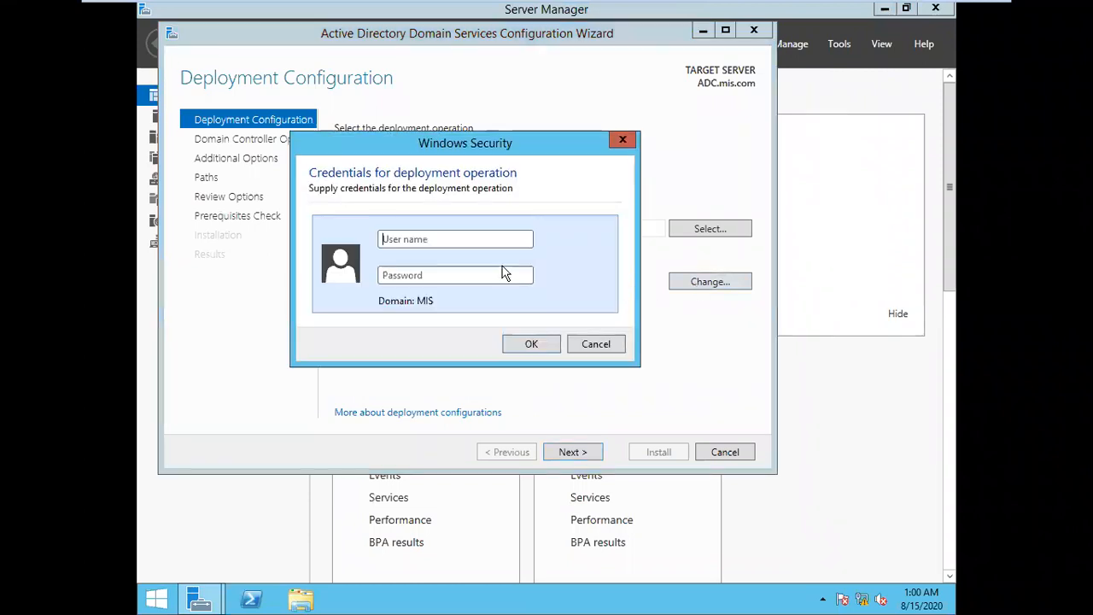
{"action": "type", "text": "admi"}
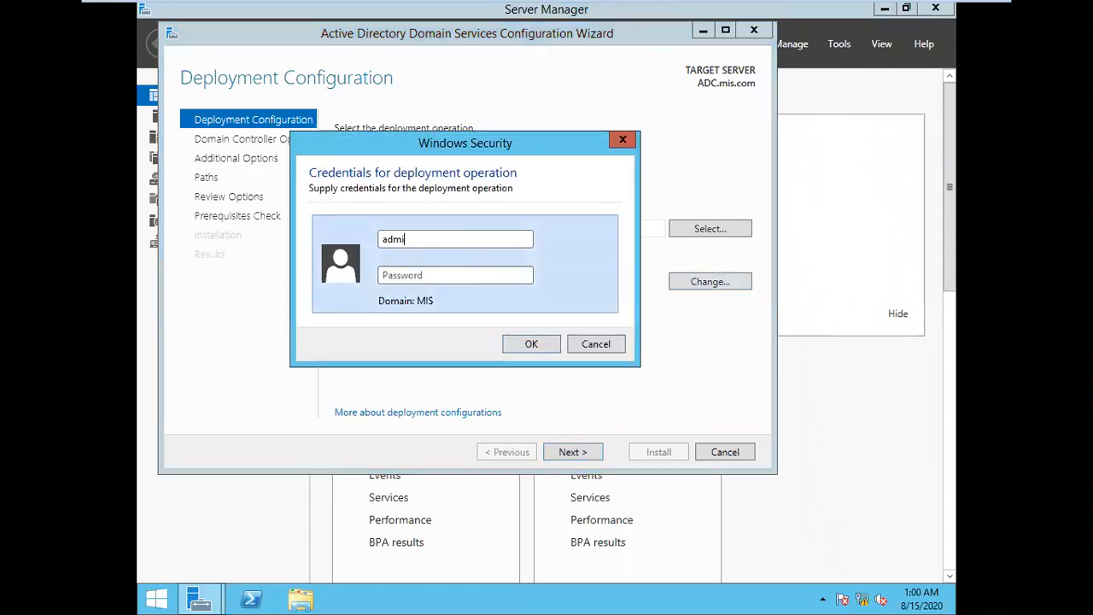
{"action": "type", "text": "nistrator"}
{"action": "key", "text": "Tab"}
{"action": "type", "text": "P"}
{"action": "key", "text": "Return"}
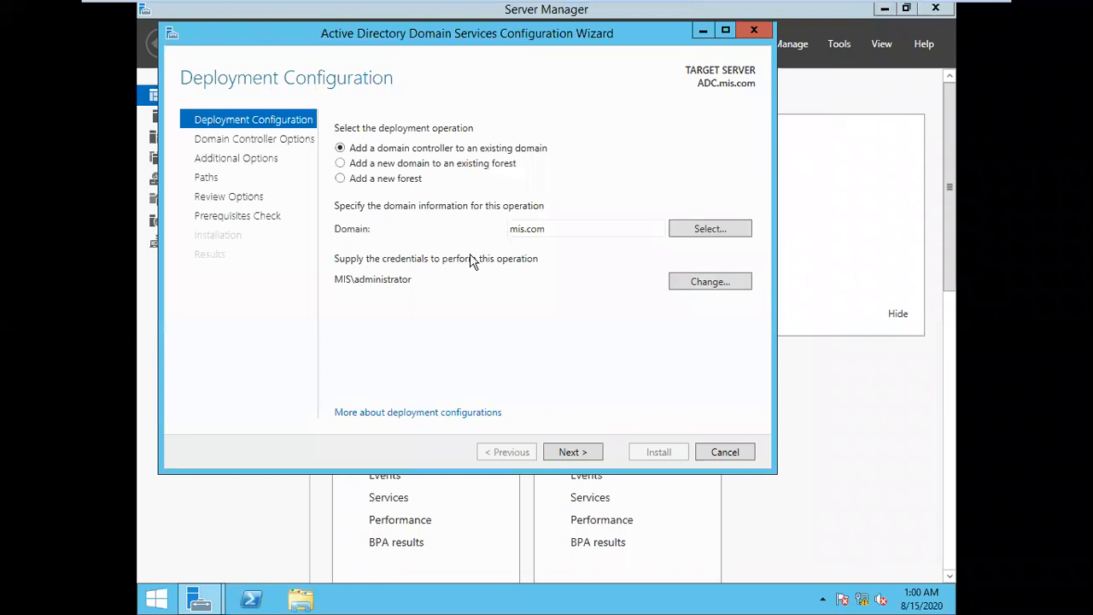
{"action": "left_click", "coordinate": [573, 455]}
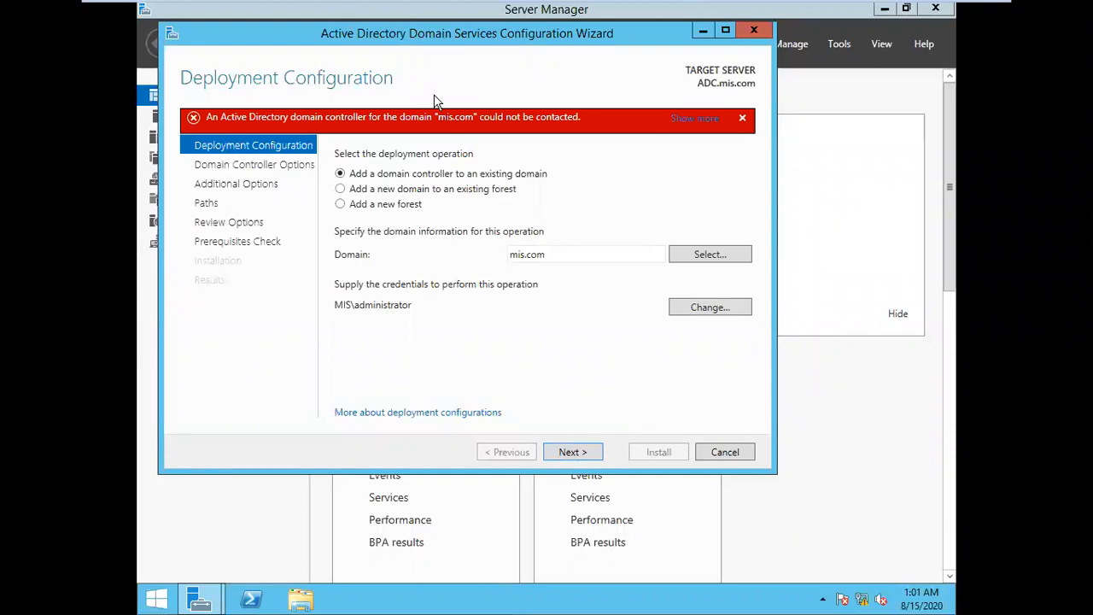
{"action": "left_click", "coordinate": [703, 256]}
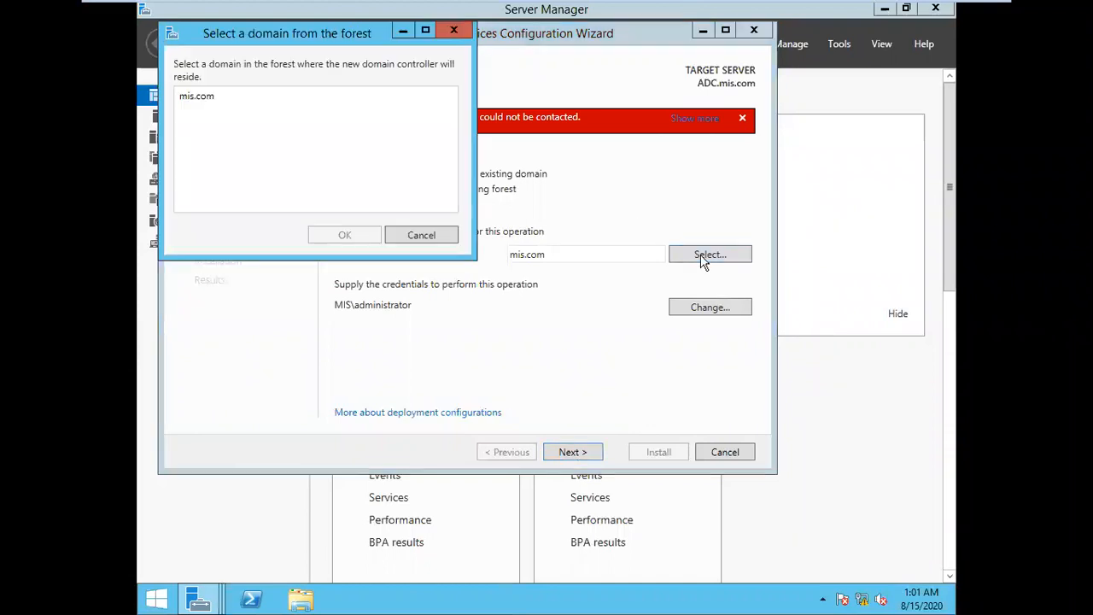
Reselect mis.com as the target domain and retry advancing the wizard
{"action": "left_click", "coordinate": [207, 105]}
{"action": "left_click", "coordinate": [326, 246]}
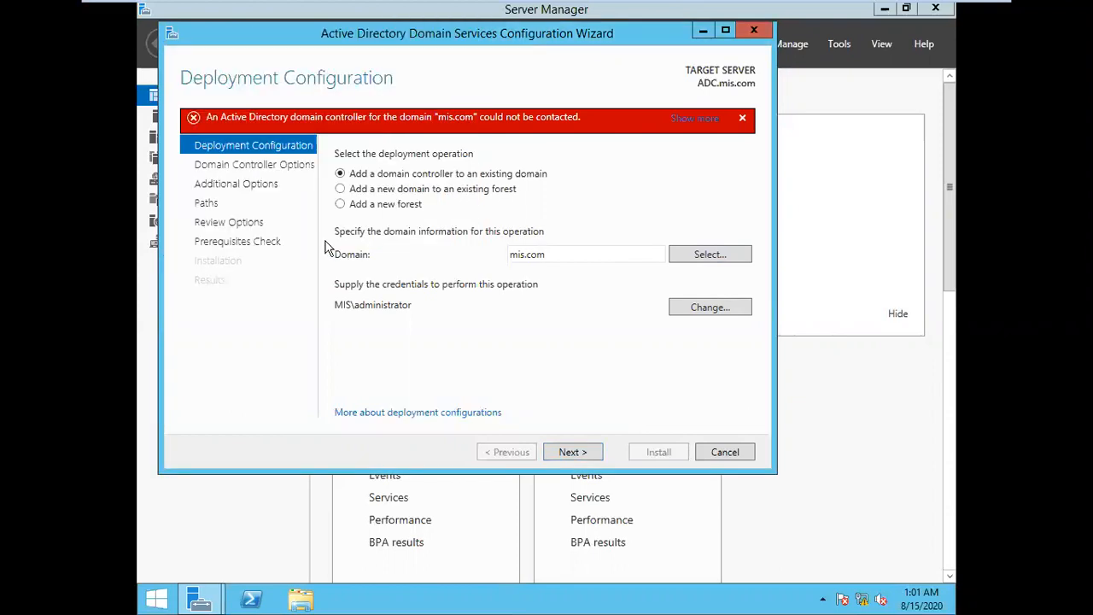
{"action": "left_click", "coordinate": [579, 459]}
{"action": "left_click", "coordinate": [580, 457]}
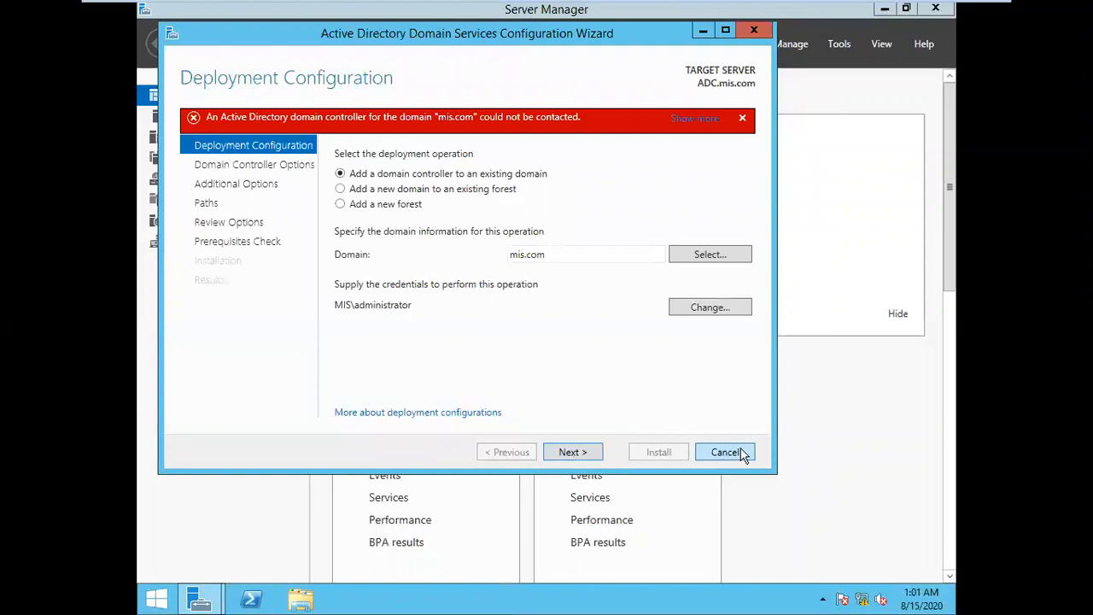
Run continuous pings from server B to 10.0.0.1 and from server A to 10.10.0.2
{"action": "key", "text": "super+r"}
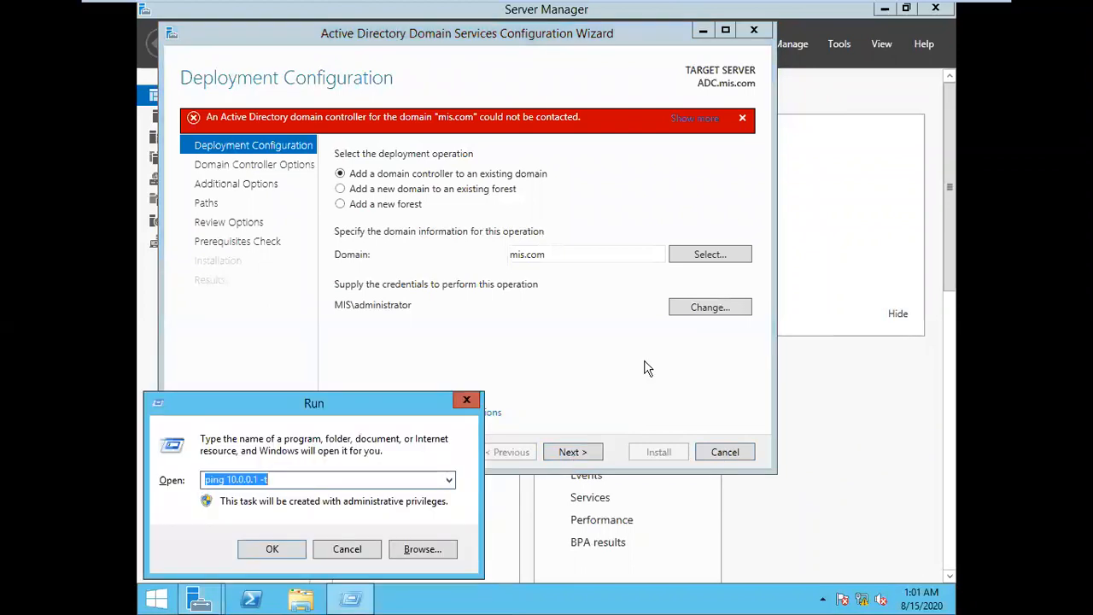
{"action": "key", "text": "Return"}
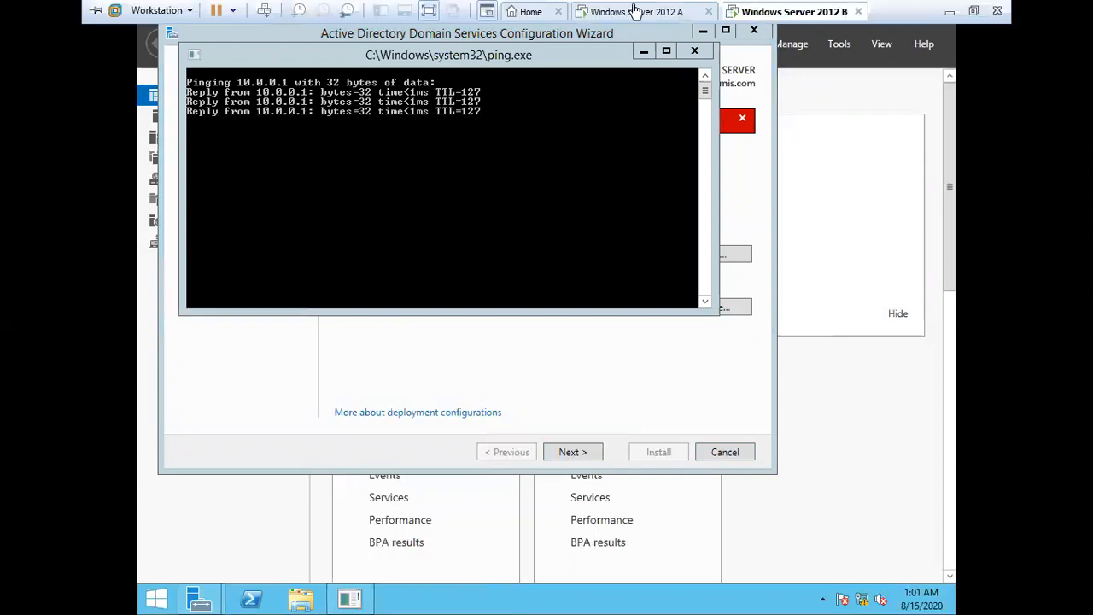
{"action": "left_click", "coordinate": [634, 11]}
{"action": "left_click", "coordinate": [761, 276]}
{"action": "key", "text": "super+r"}
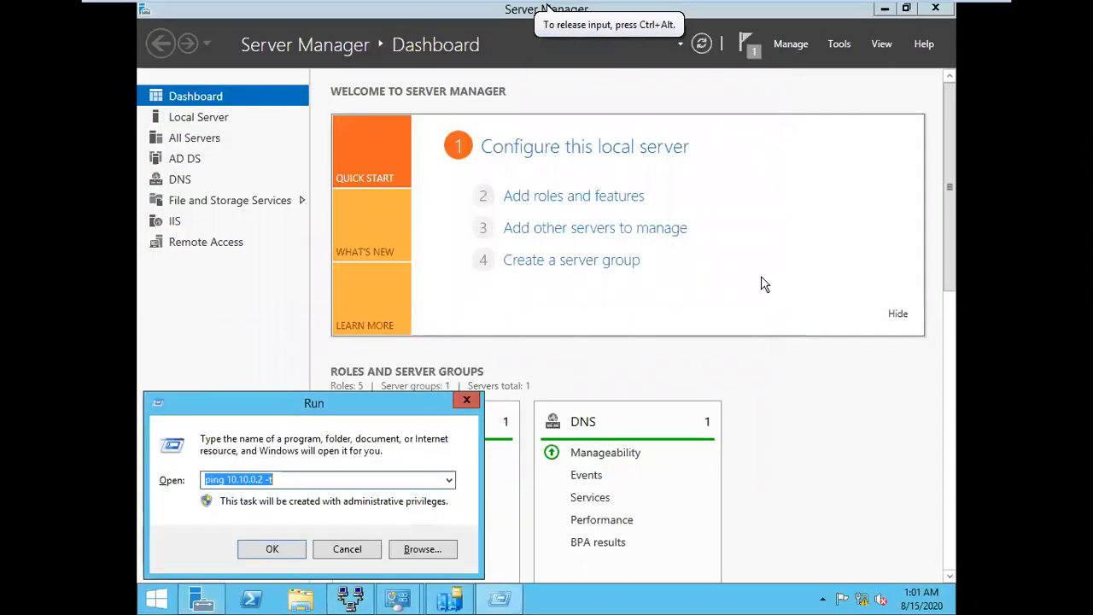
{"action": "key", "text": "Return"}
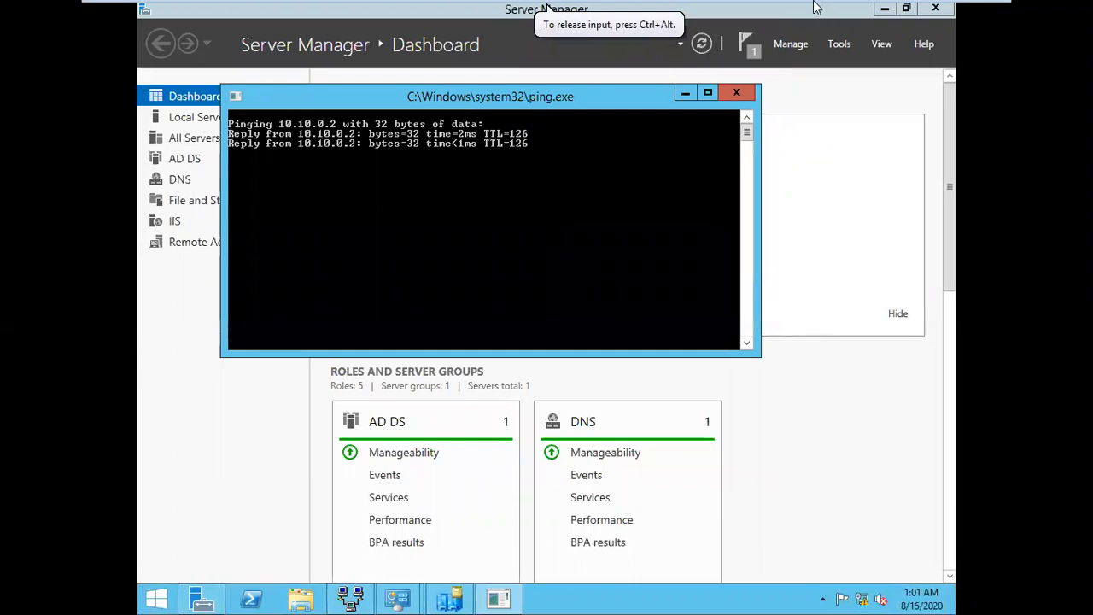
{"action": "left_click", "coordinate": [773, 12]}
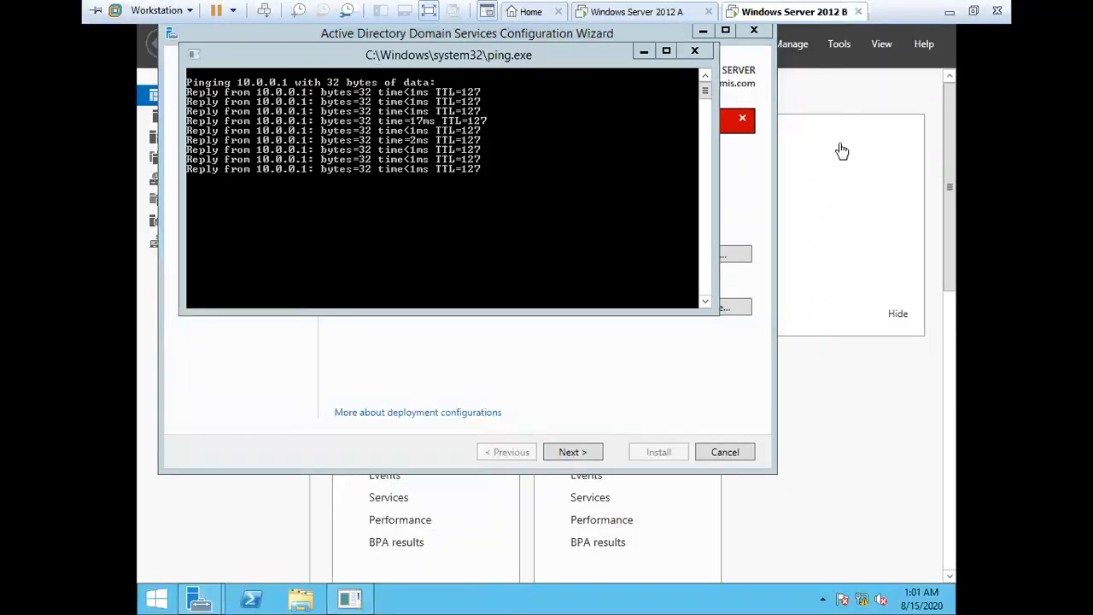
{"action": "left_click", "coordinate": [754, 186]}
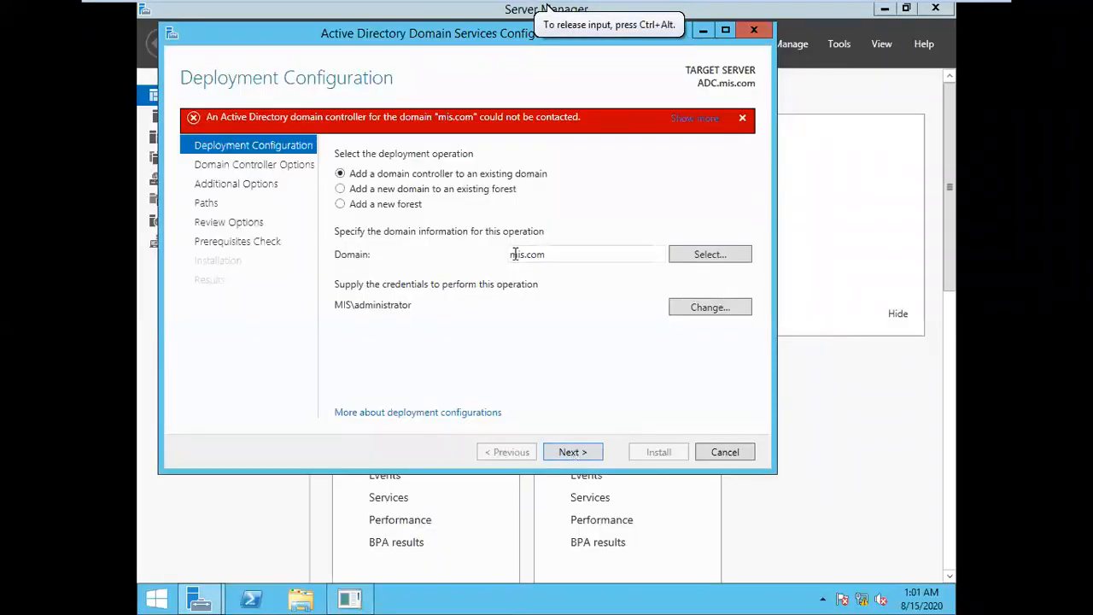
Cancel the domain controller wizard and relaunch Server Manager from the taskbar
{"action": "left_click", "coordinate": [725, 452]}
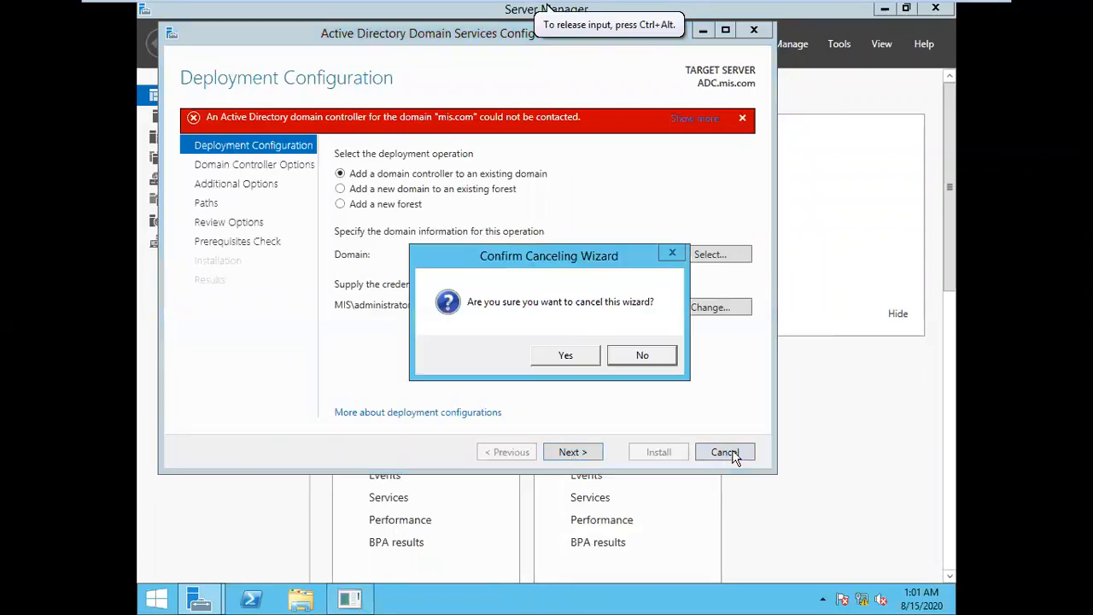
{"action": "left_click", "coordinate": [570, 360]}
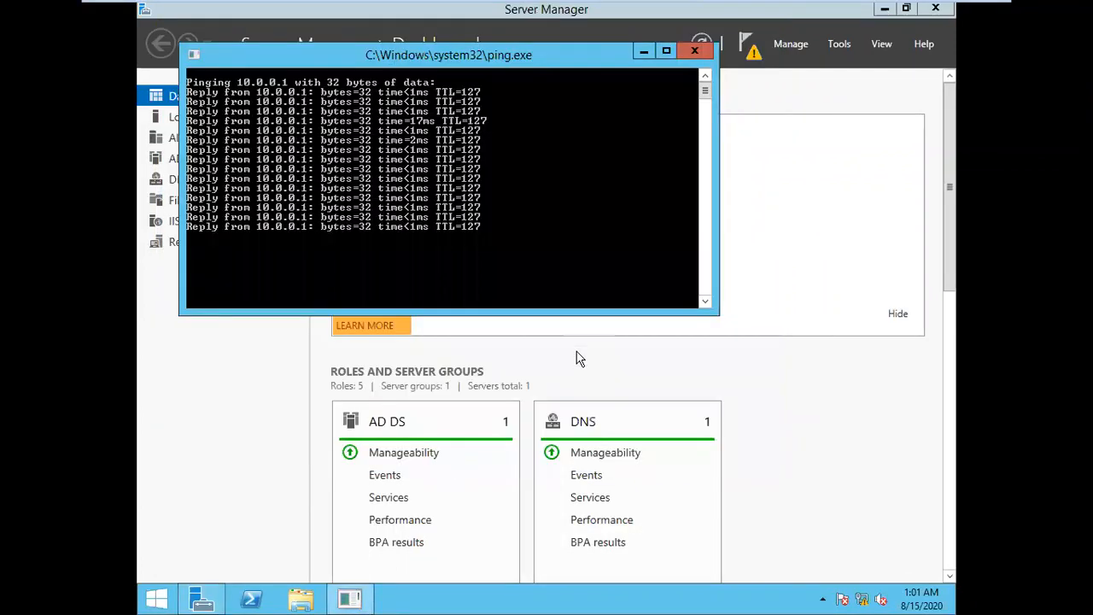
{"action": "left_click", "coordinate": [933, 9]}
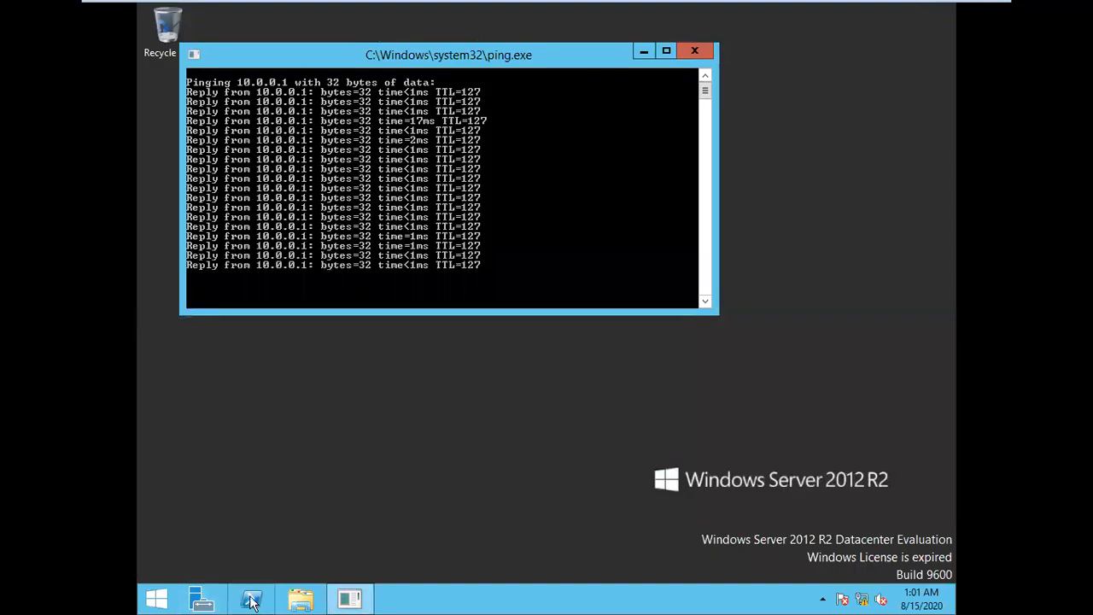
{"action": "left_click", "coordinate": [205, 601]}
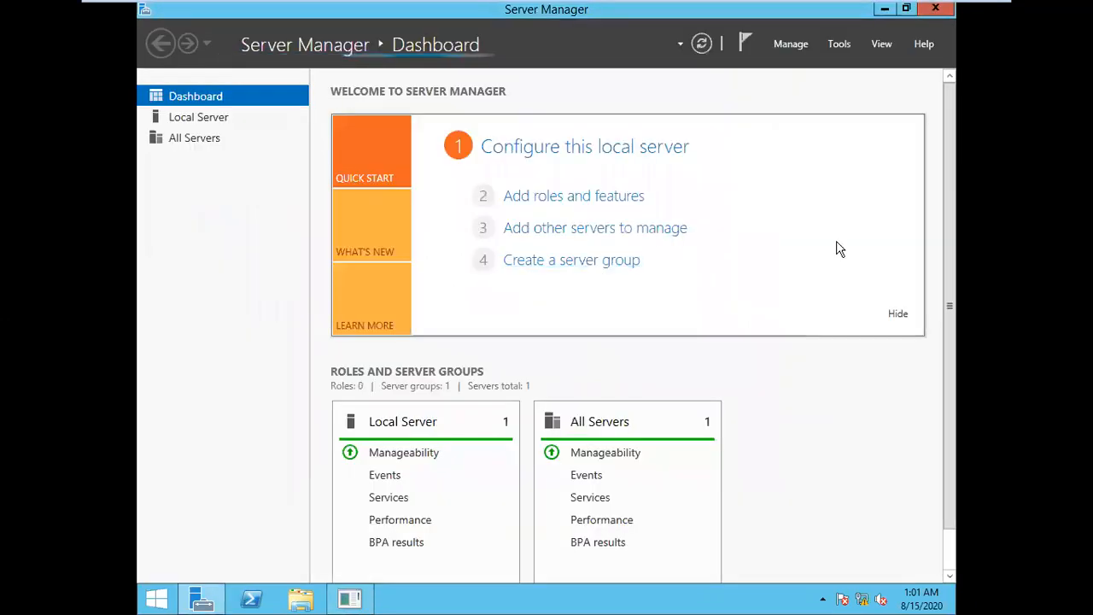
{"action": "right_click", "coordinate": [862, 600]}
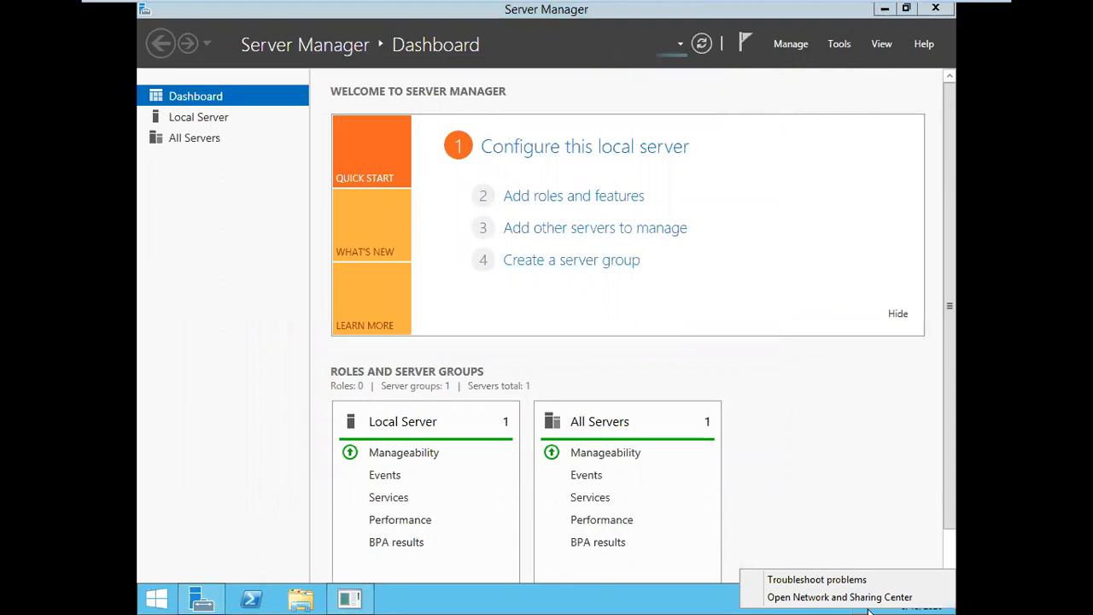
{"action": "left_click", "coordinate": [865, 600]}
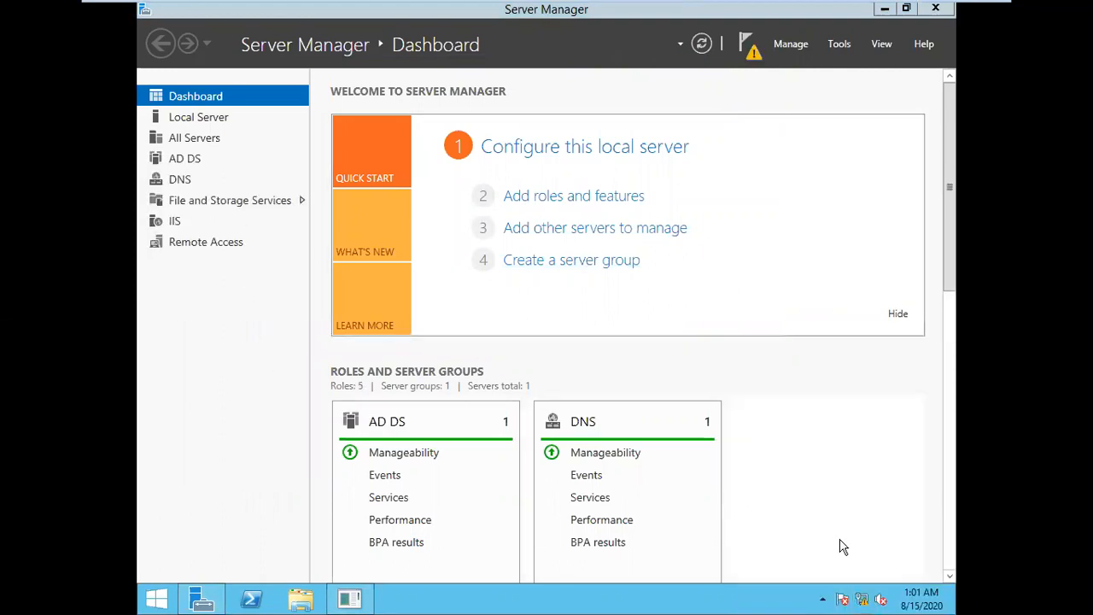
Reconfirm Ethernet0's static IPv4 settings (10.10.0.2, DNS 10.0.0.1), accepting the gateway warning, and close the network windows
{"action": "right_click", "coordinate": [861, 609]}
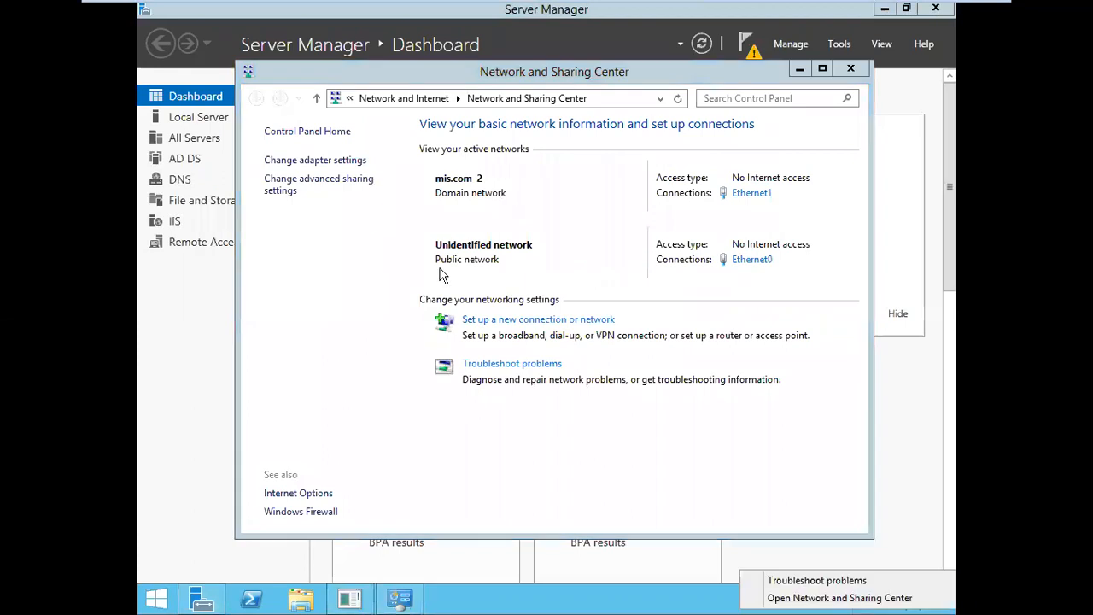
{"action": "left_click", "coordinate": [332, 160]}
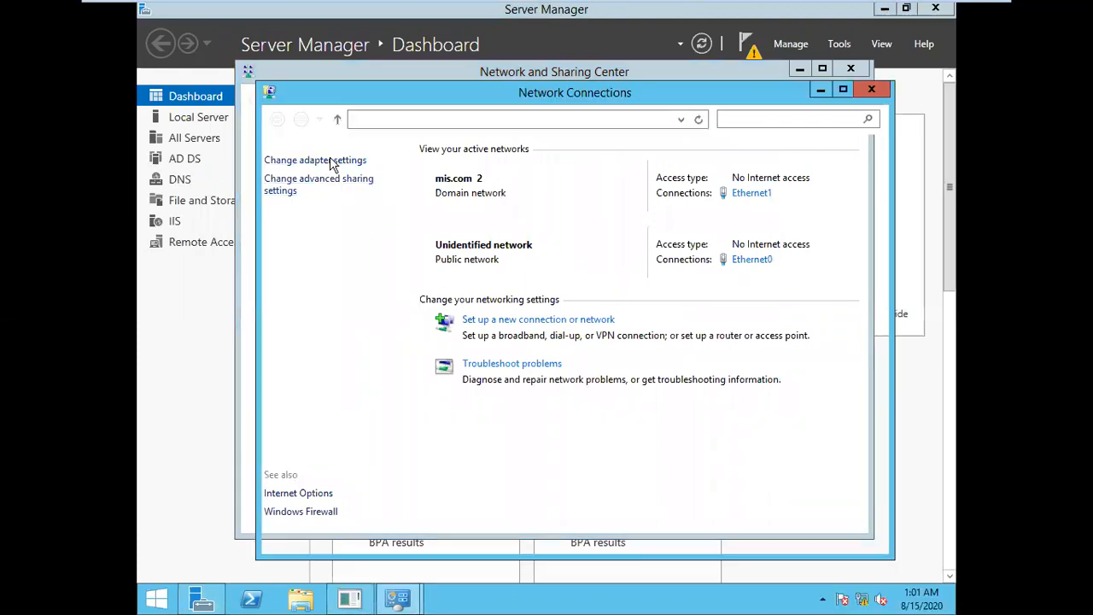
{"action": "right_click", "coordinate": [364, 203]}
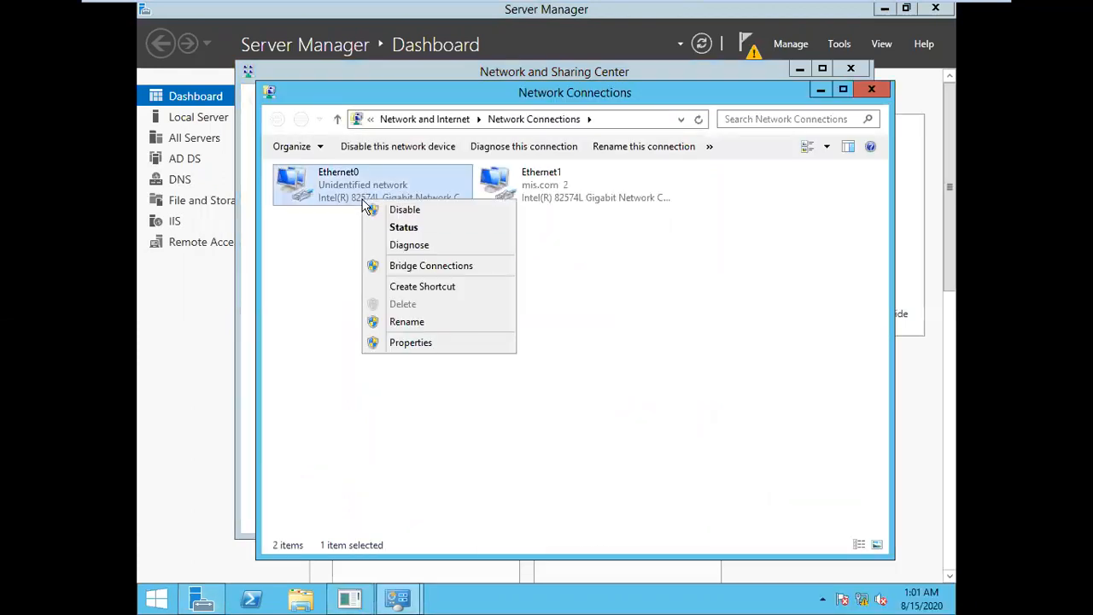
{"action": "left_click", "coordinate": [411, 342]}
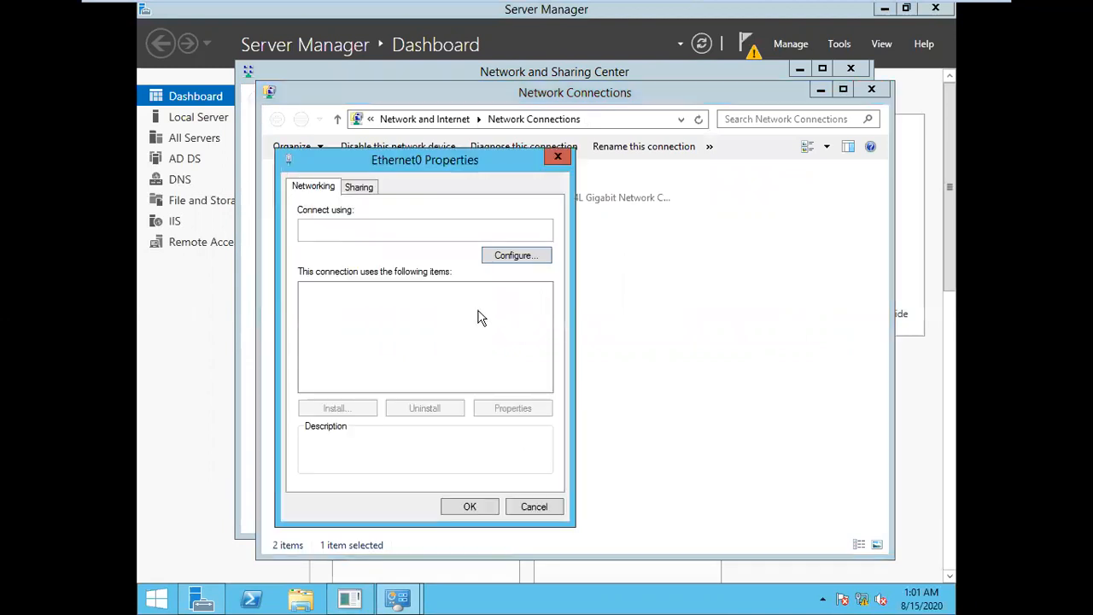
{"action": "left_click", "coordinate": [450, 385]}
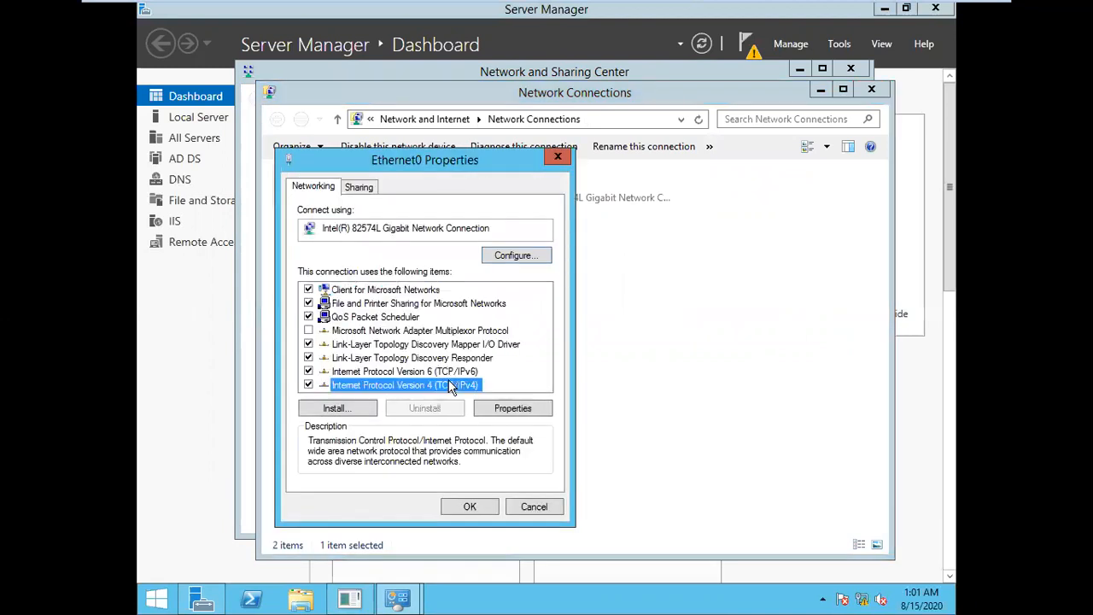
{"action": "left_click", "coordinate": [533, 408]}
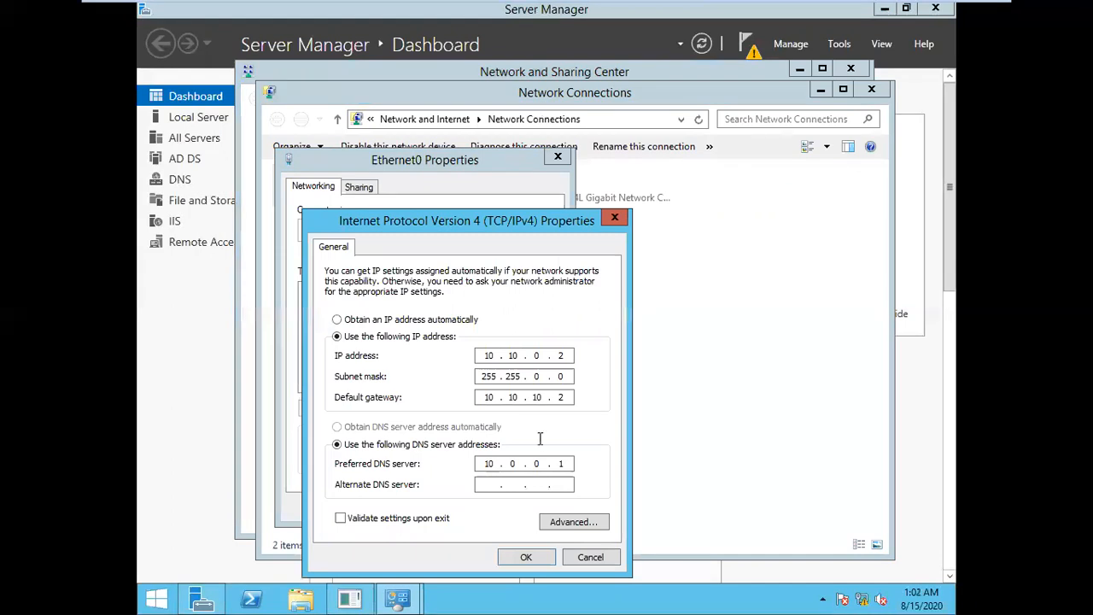
{"action": "left_click", "coordinate": [526, 559]}
{"action": "left_click", "coordinate": [622, 378]}
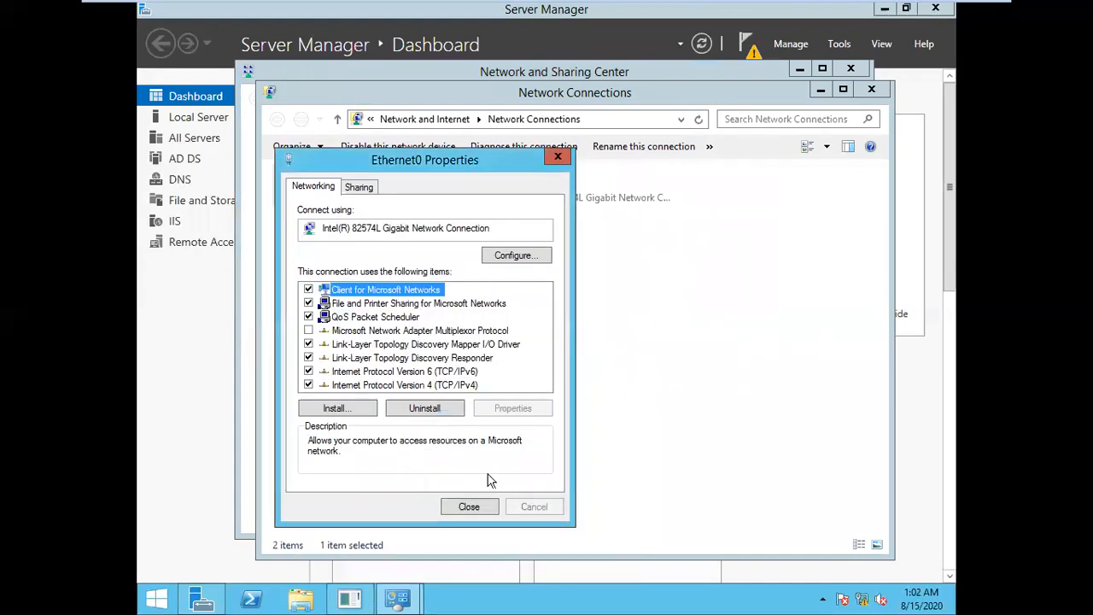
{"action": "left_click", "coordinate": [468, 506]}
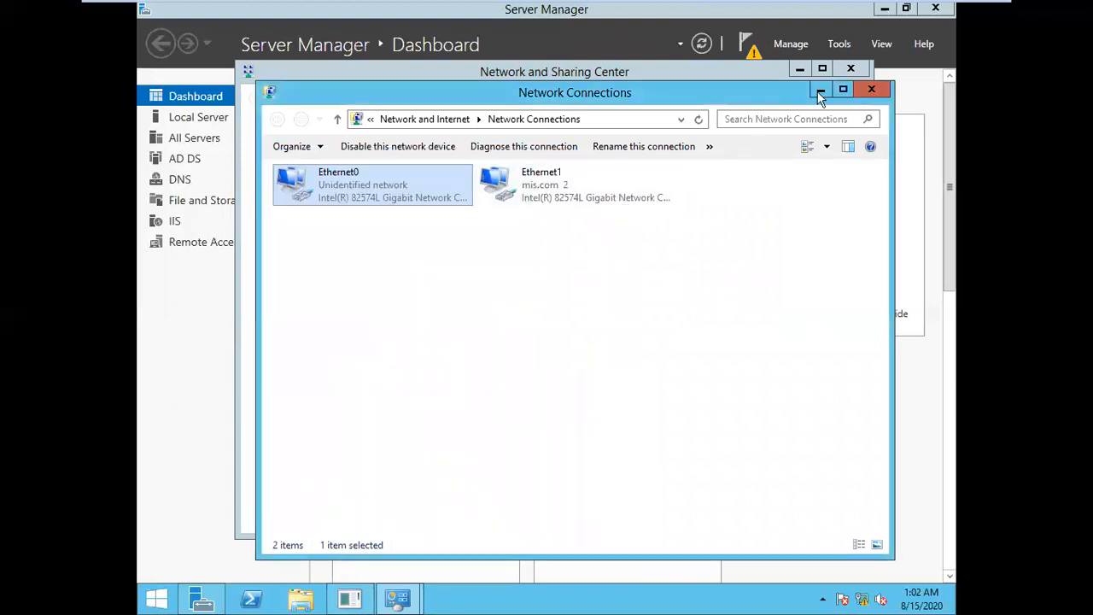
{"action": "left_click", "coordinate": [869, 90]}
{"action": "left_click", "coordinate": [851, 68]}
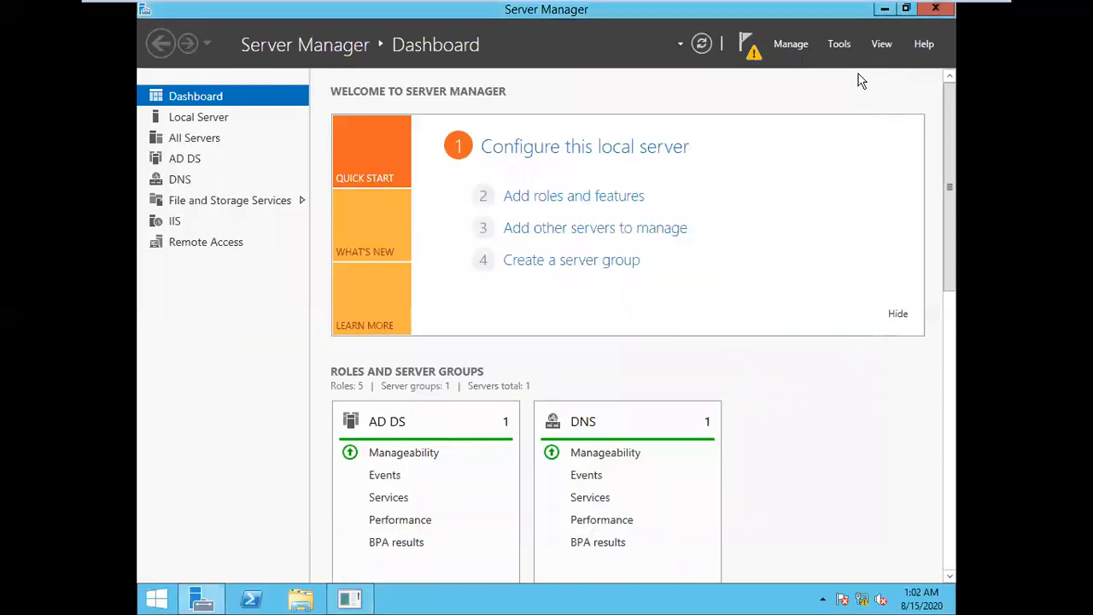
Relaunch Promote this server to a domain controller for mis.com using MIS domain administrator credentials
{"action": "left_click", "coordinate": [750, 51]}
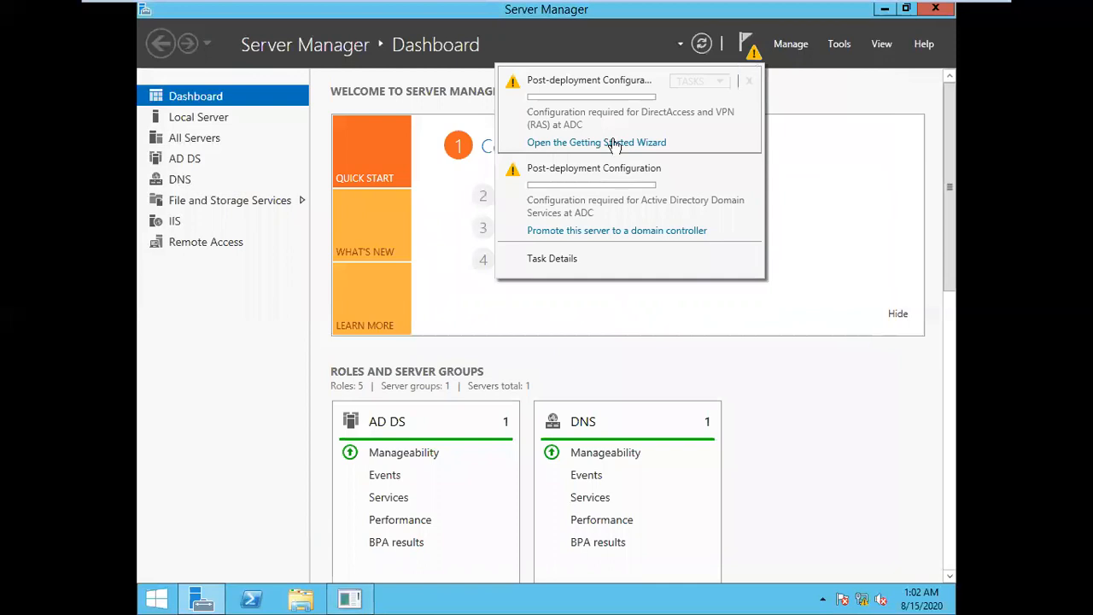
{"action": "left_click", "coordinate": [600, 232]}
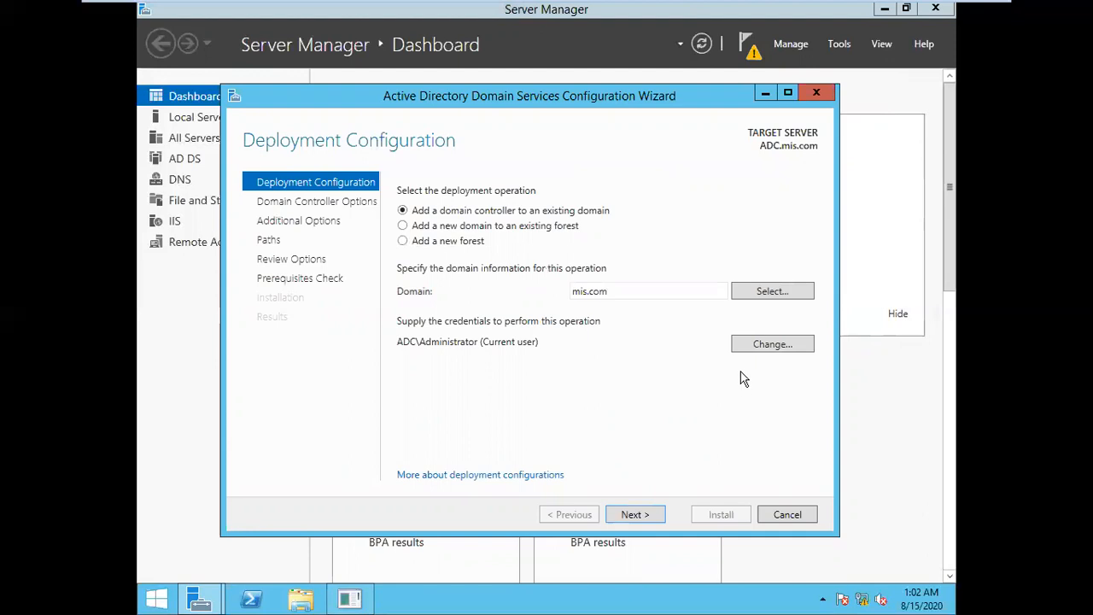
{"action": "left_click", "coordinate": [760, 350]}
{"action": "type", "text": "administrat"}
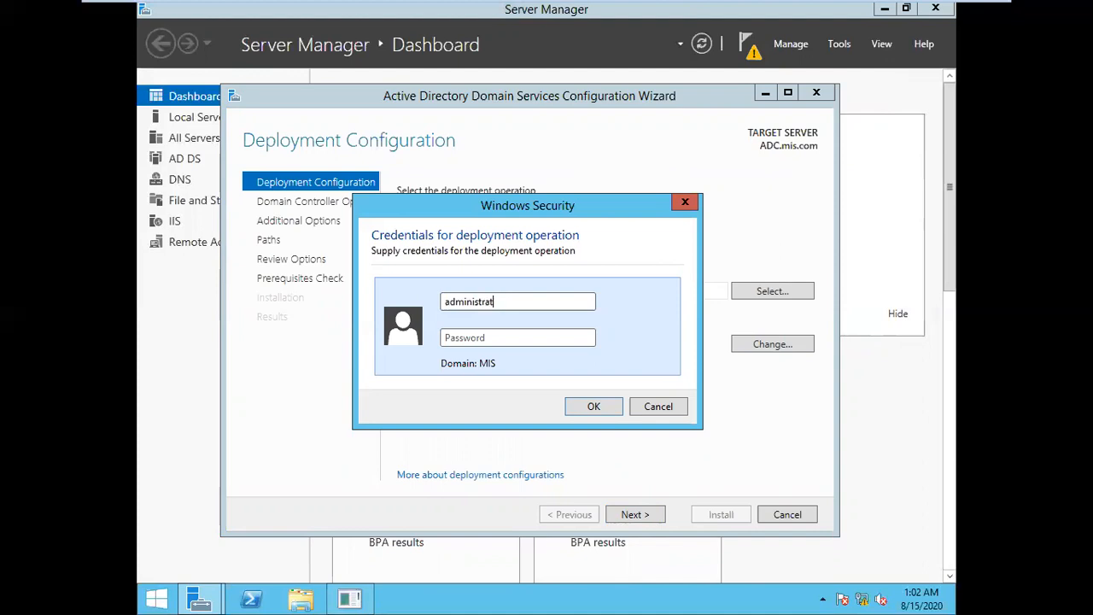
{"action": "type", "text": "****"}
{"action": "key", "text": "Return"}
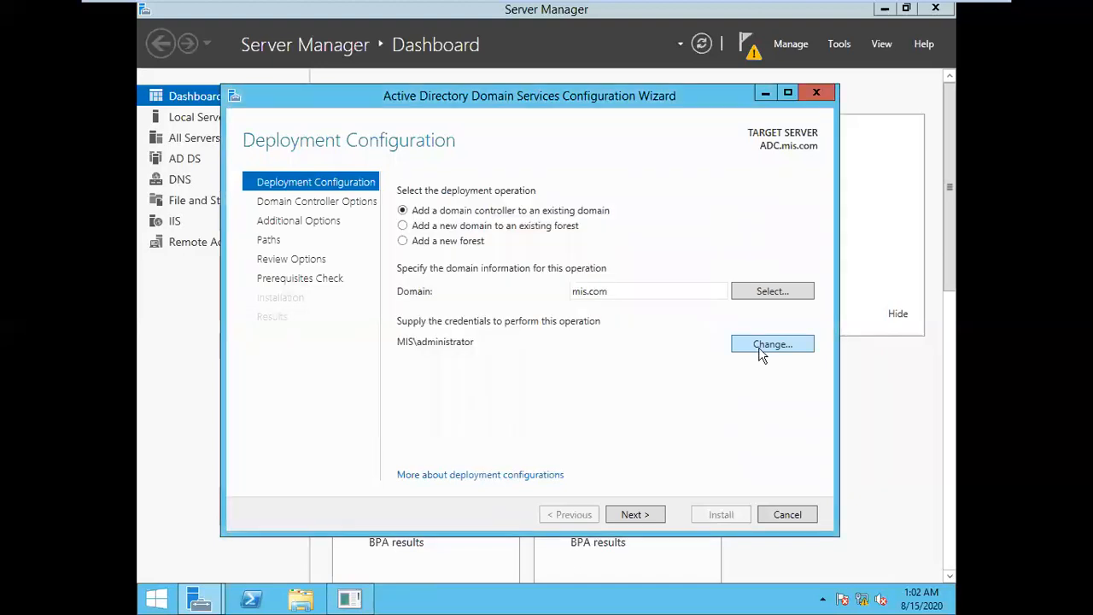
{"action": "left_click", "coordinate": [645, 518]}
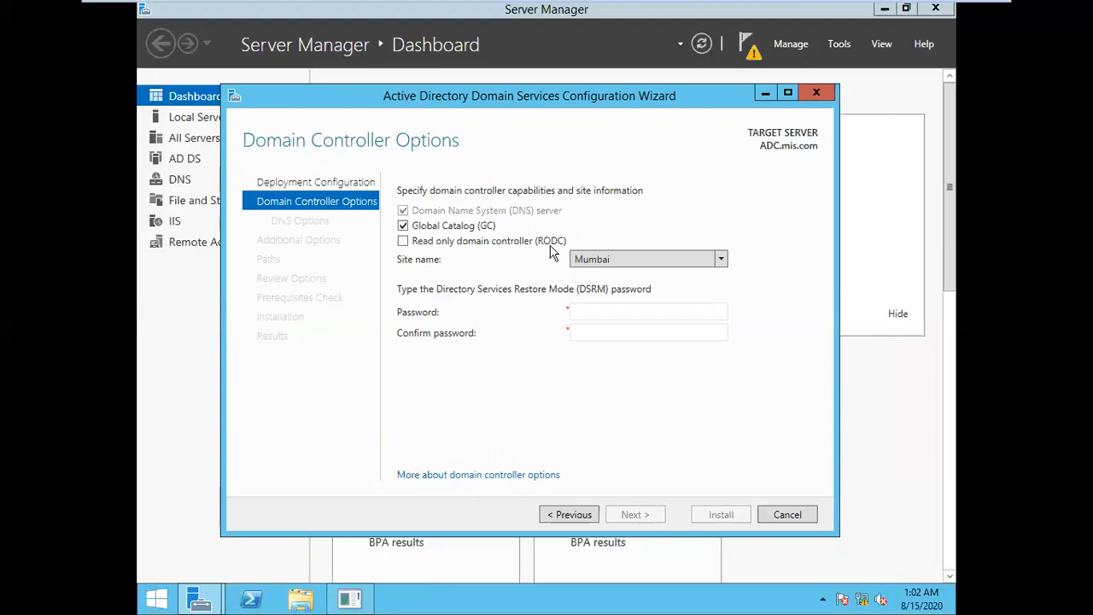
Set the site name to Mumbai and enter the DSRM password twice
{"action": "left_click", "coordinate": [608, 261]}
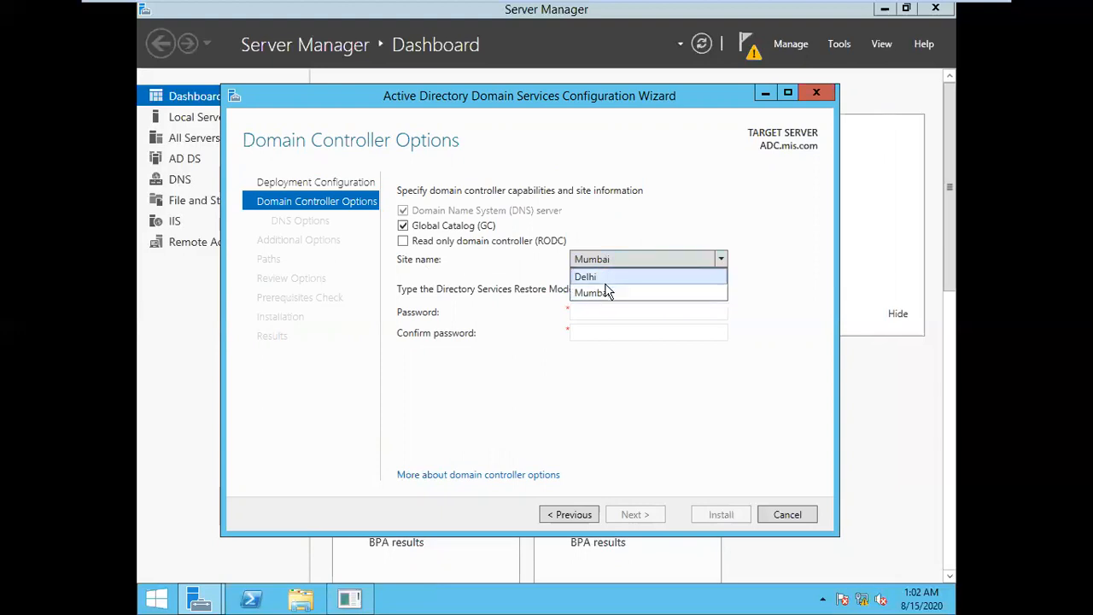
{"action": "left_click", "coordinate": [605, 280]}
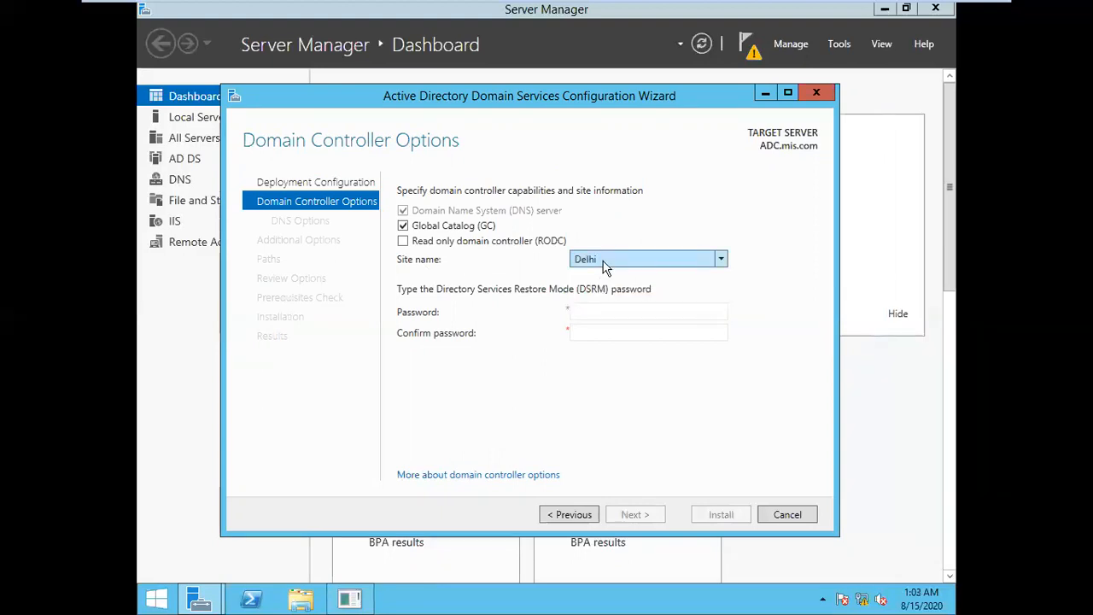
{"action": "left_click", "coordinate": [602, 265]}
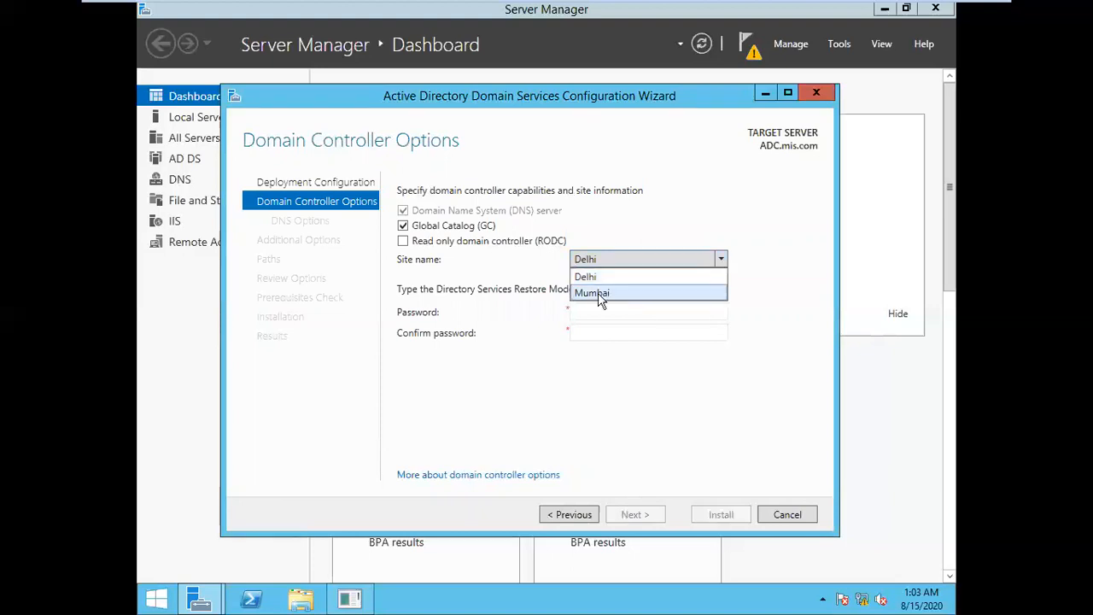
{"action": "left_click", "coordinate": [602, 294]}
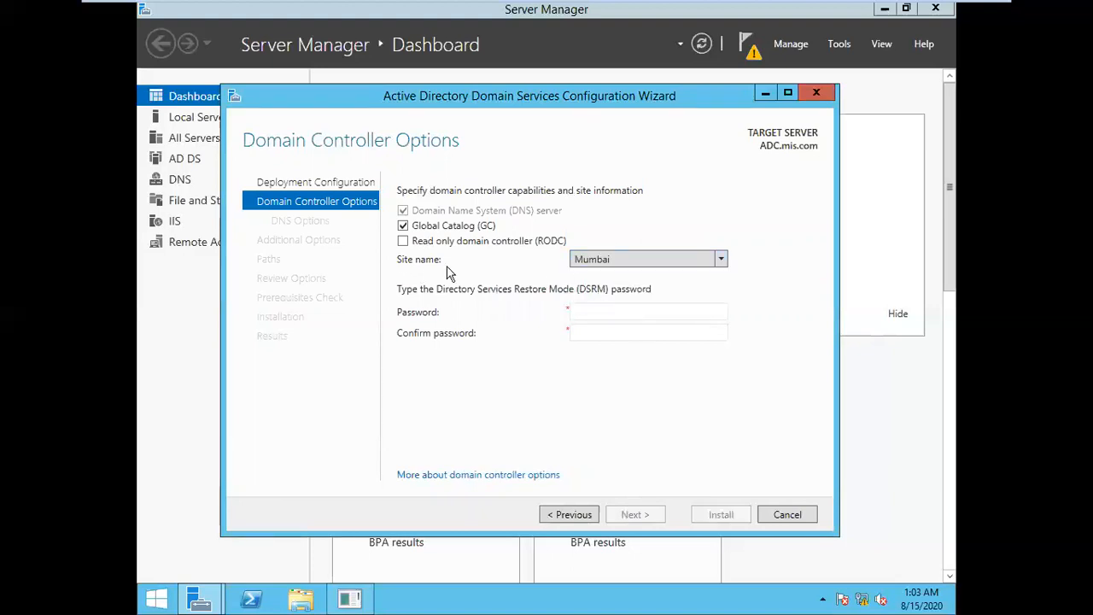
{"action": "left_click", "coordinate": [622, 313]}
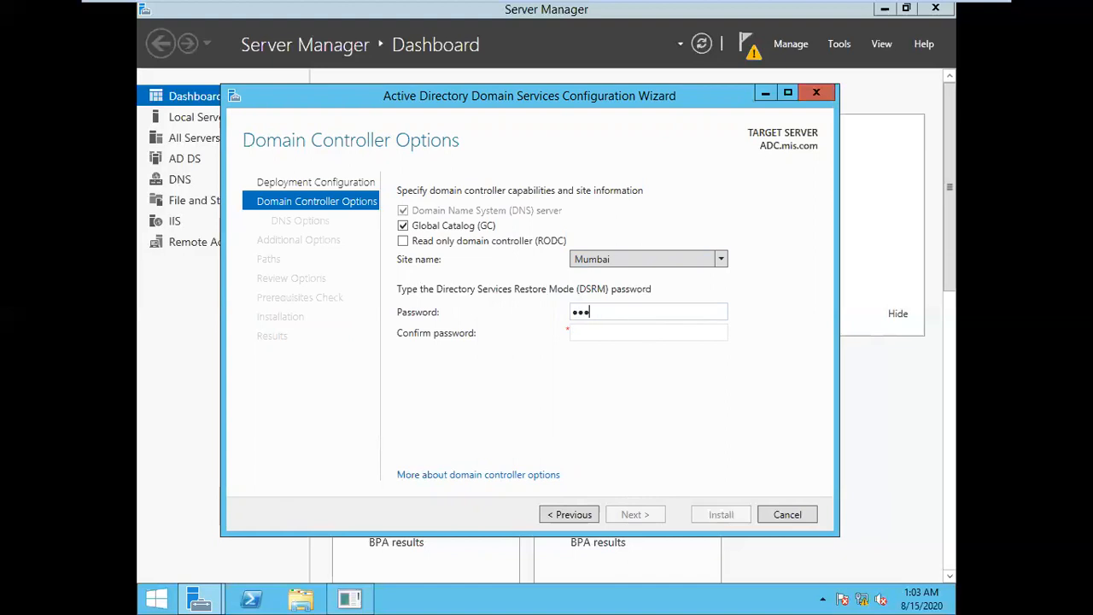
{"action": "type", "text": "*"}
{"action": "key", "text": "Tab"}
{"action": "type", "text": "*******"}
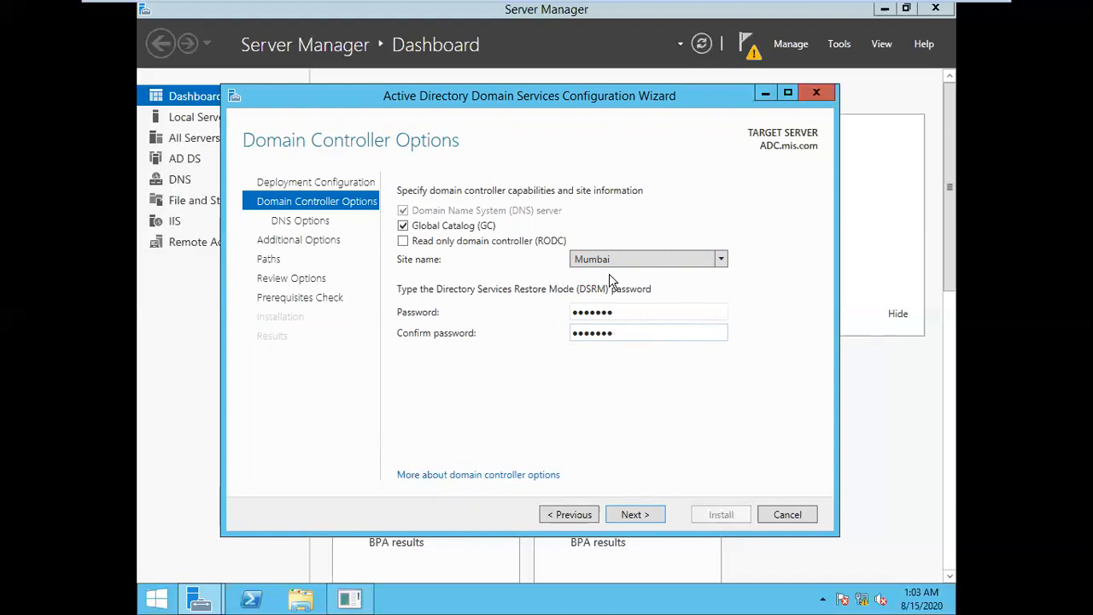
Skip past DNS Options and choose Server.mis.com as the replication source
{"action": "left_click", "coordinate": [656, 514]}
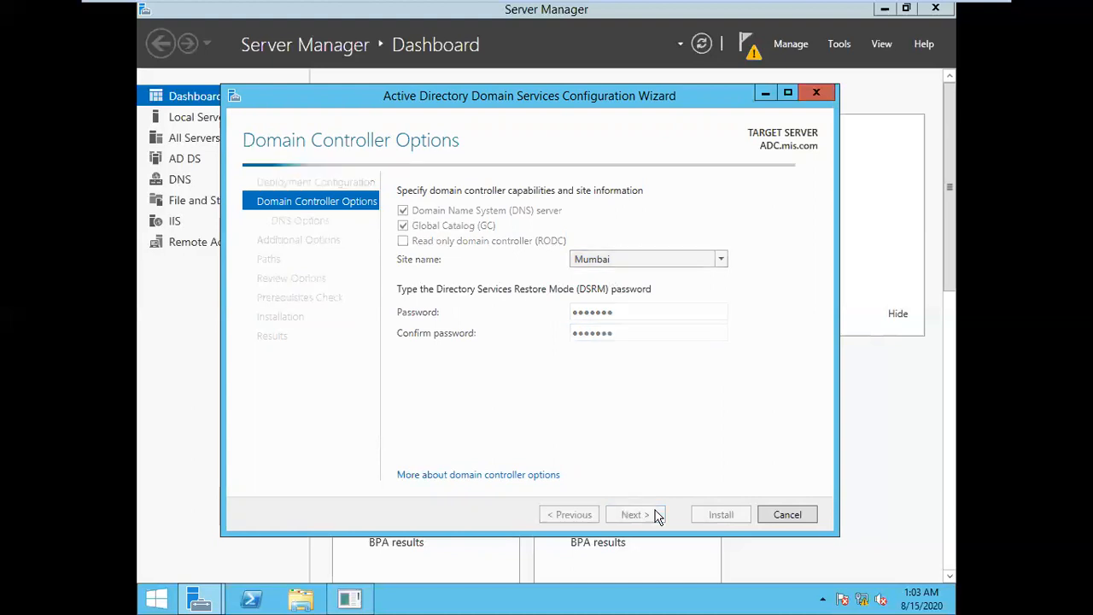
{"action": "left_click", "coordinate": [652, 515]}
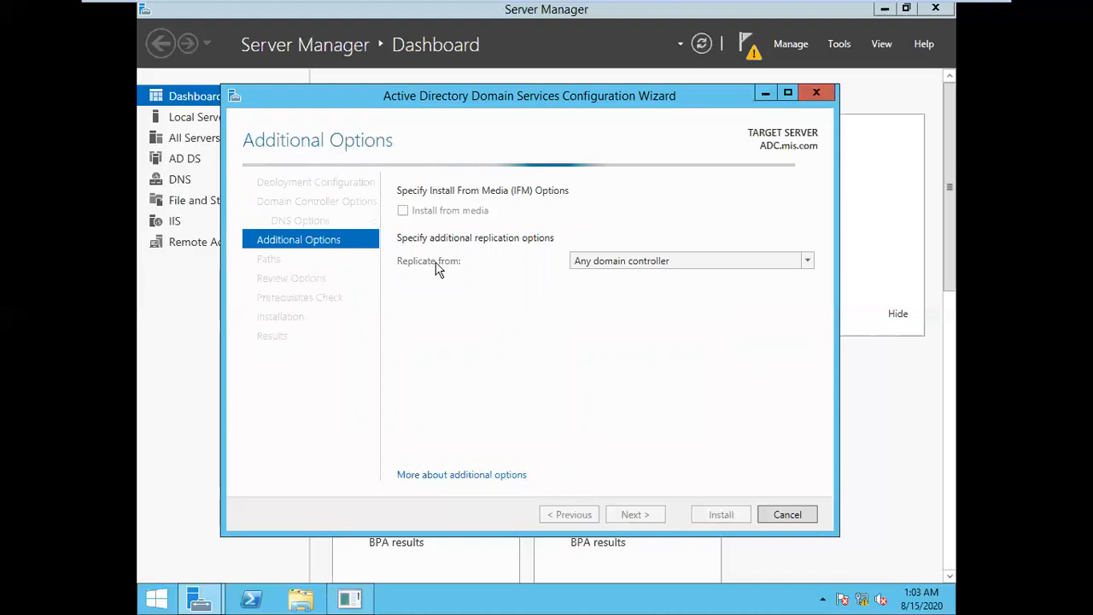
{"action": "left_click", "coordinate": [620, 261]}
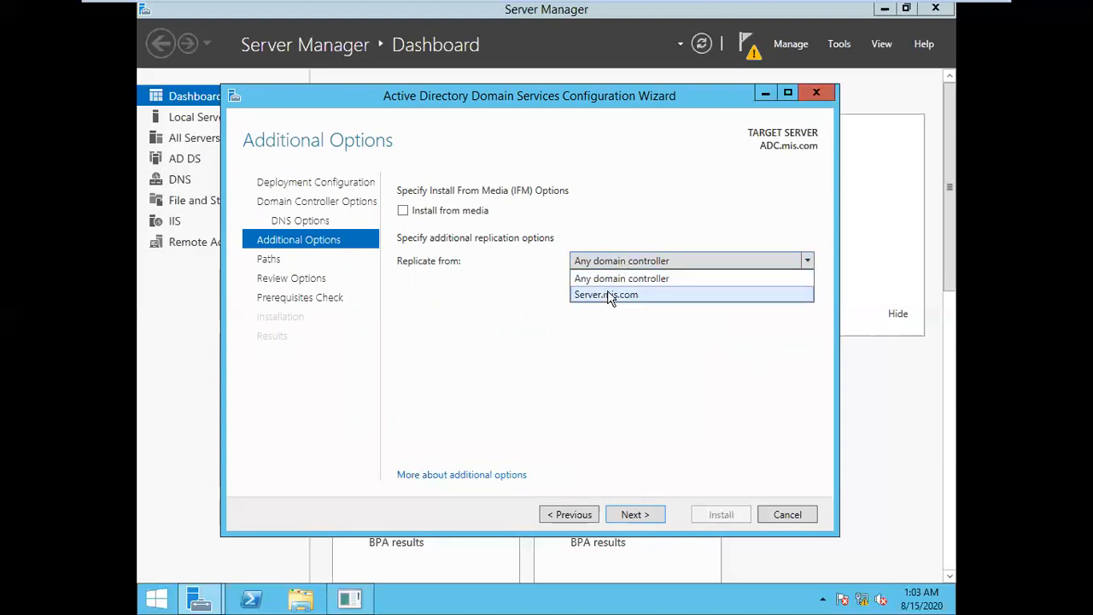
{"action": "left_click", "coordinate": [609, 295]}
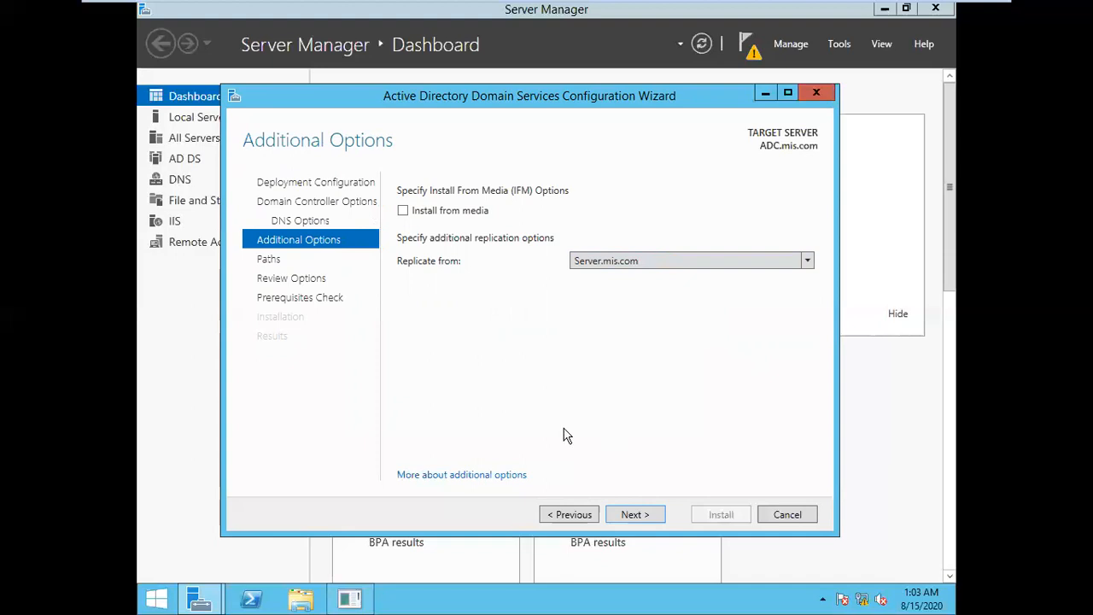
{"action": "left_click", "coordinate": [636, 516]}
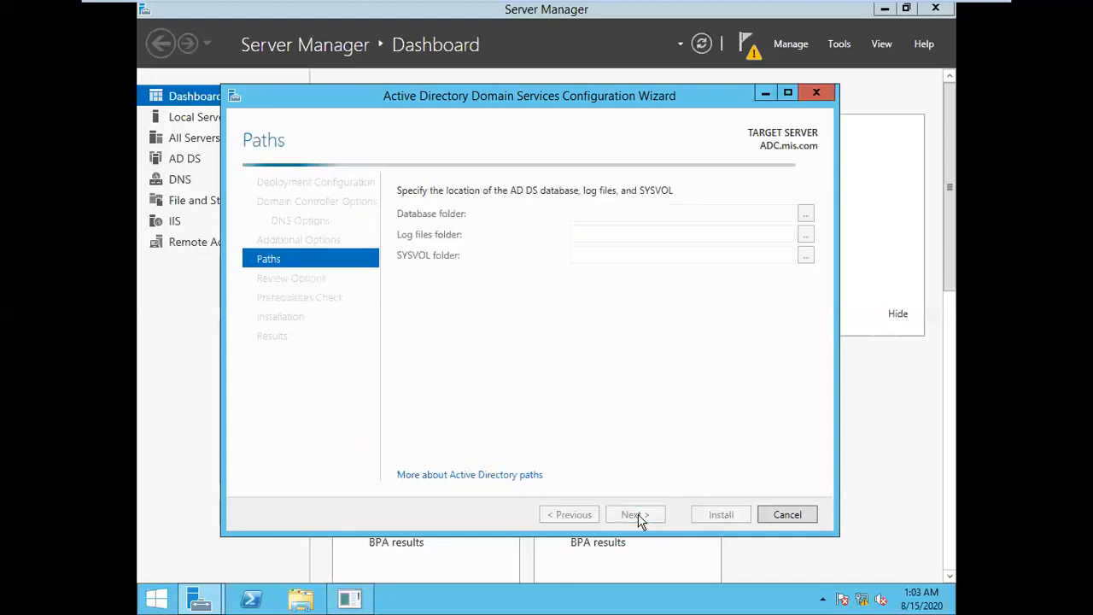
Pass the Paths and Review Options pages, clear the prerequisites check, and start Install
{"action": "left_click", "coordinate": [636, 516]}
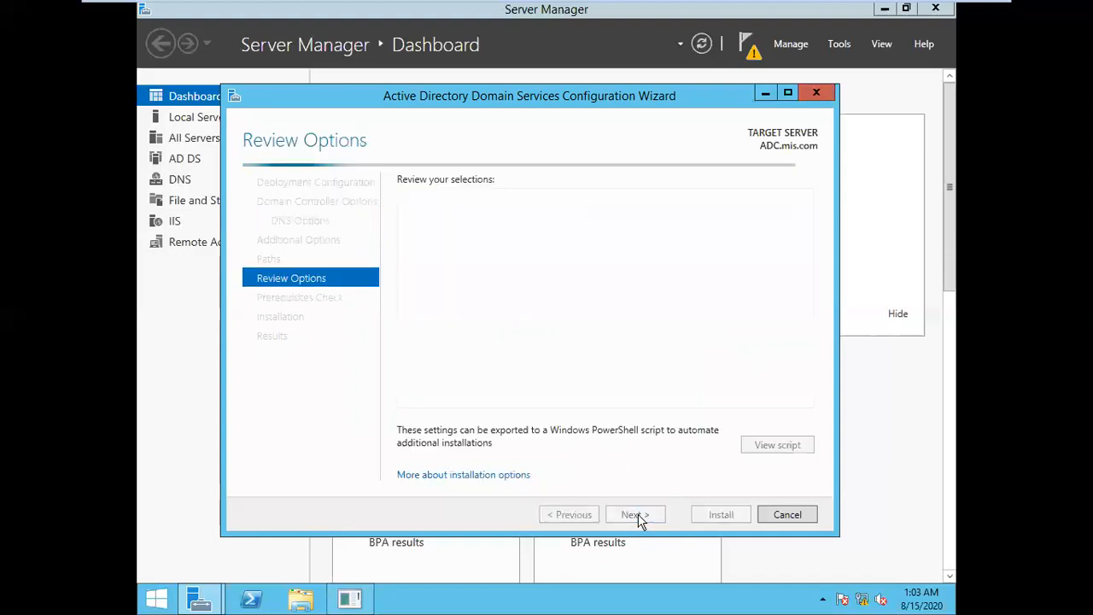
{"action": "left_click", "coordinate": [636, 516]}
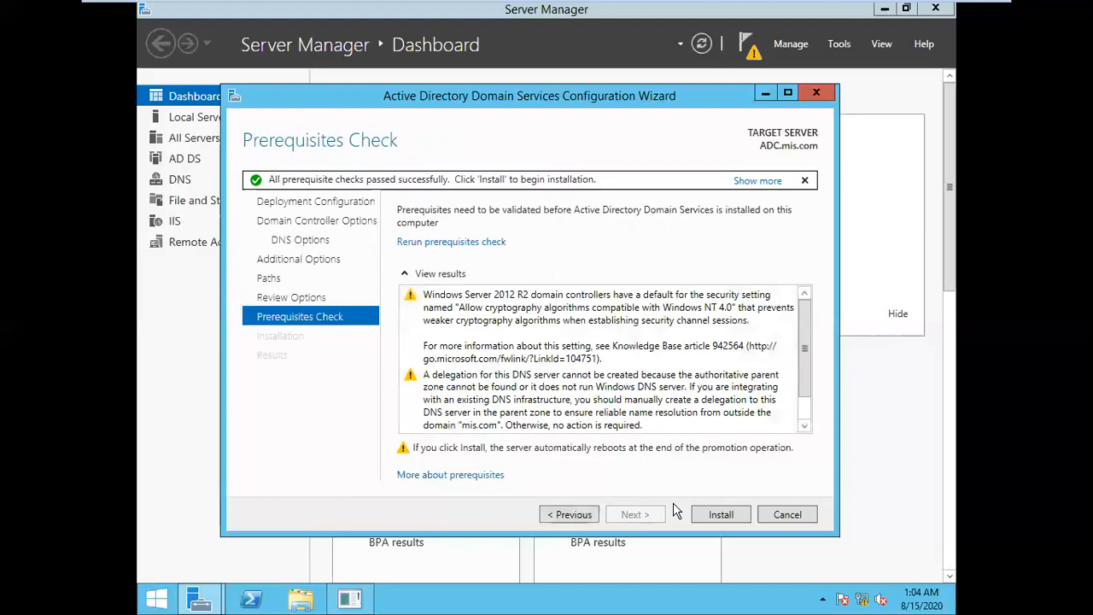
{"action": "left_click", "coordinate": [716, 514]}
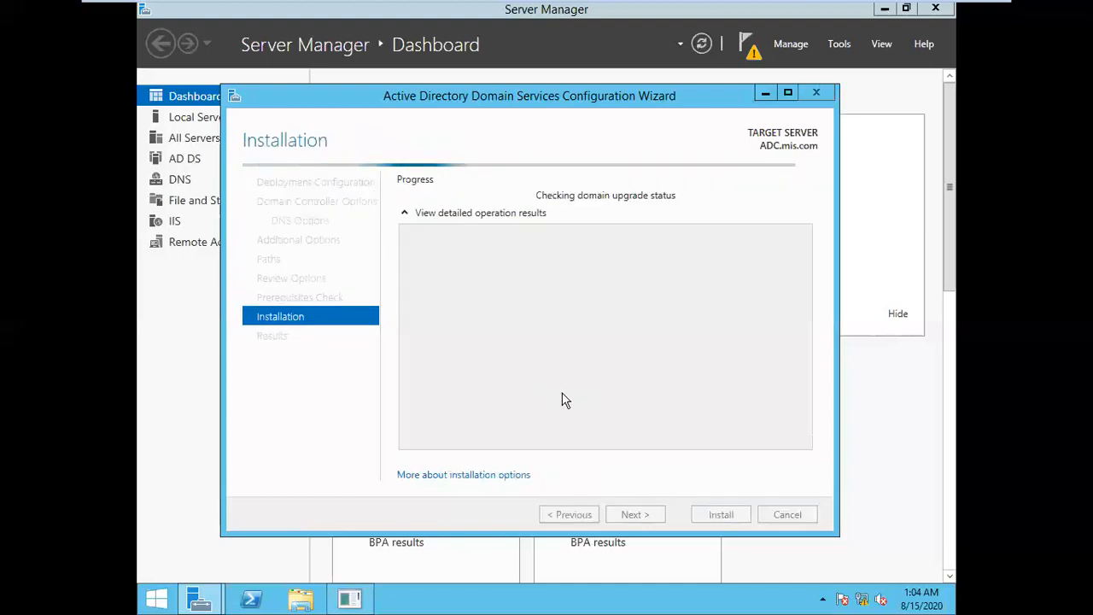
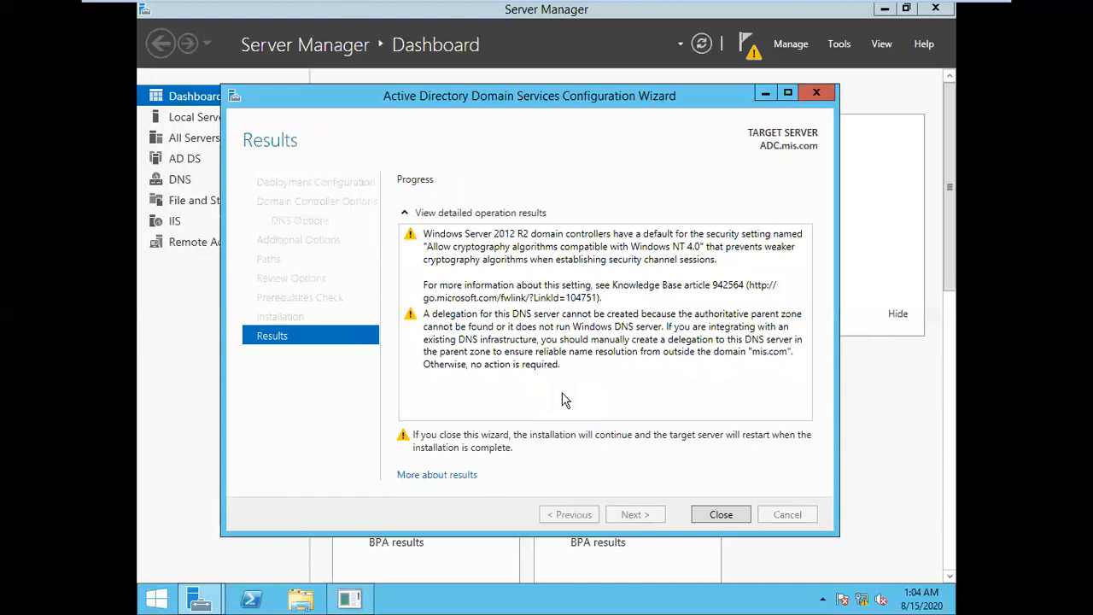
Close the finished AD DS wizard results, the Server Manager window and the ping.exe console
{"action": "left_click", "coordinate": [721, 515]}
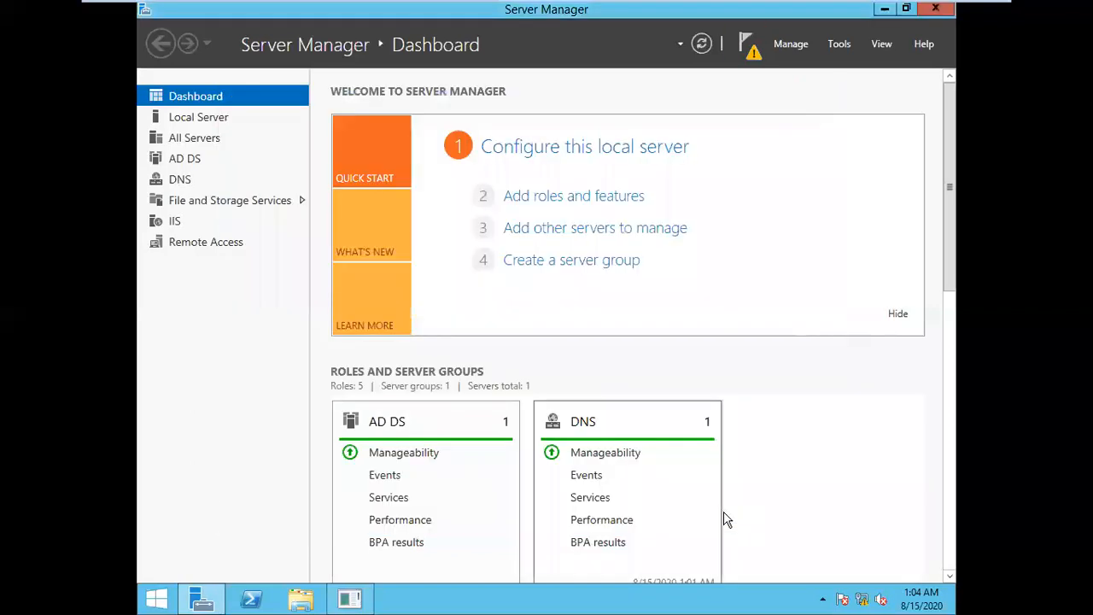
{"action": "left_click", "coordinate": [936, 10]}
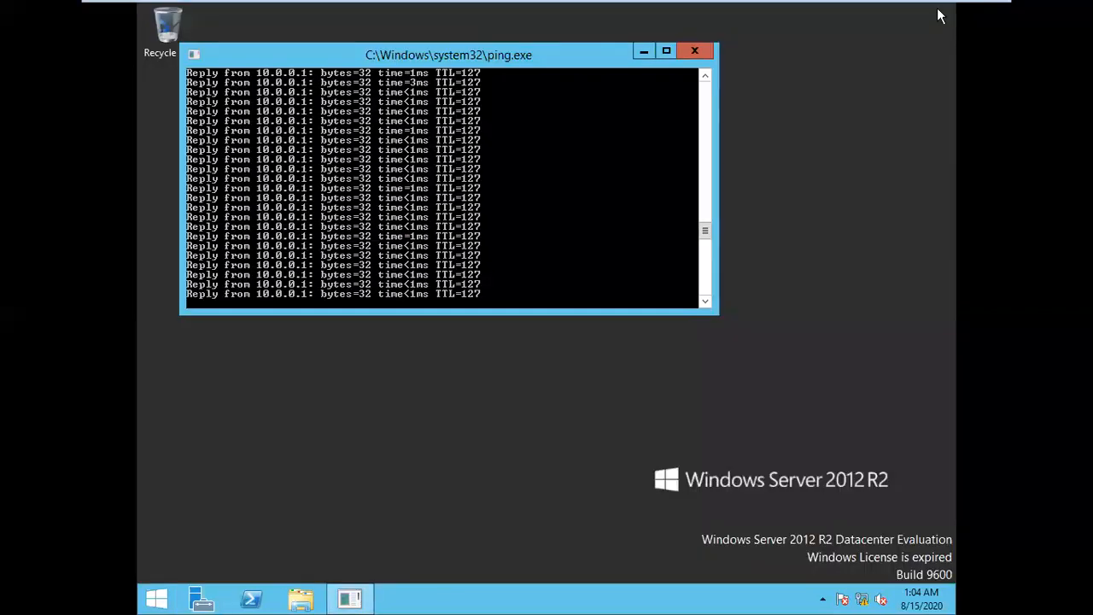
{"action": "left_click", "coordinate": [700, 53]}
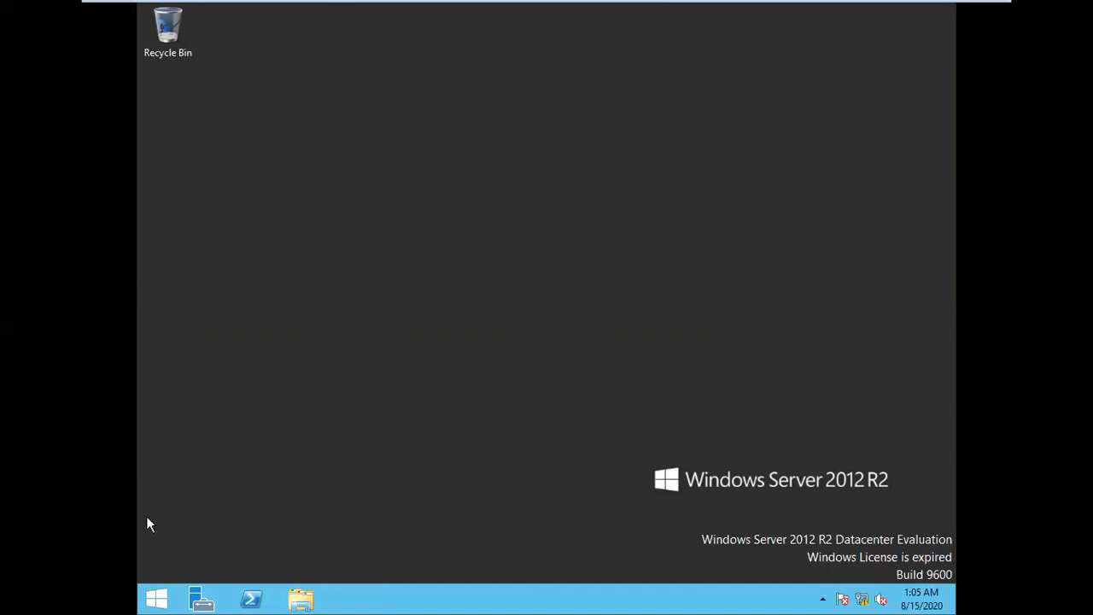
Go back to the desktop through the Start screen, closing Server Manager and dismissing the shut-down options
{"action": "left_click", "coordinate": [145, 598]}
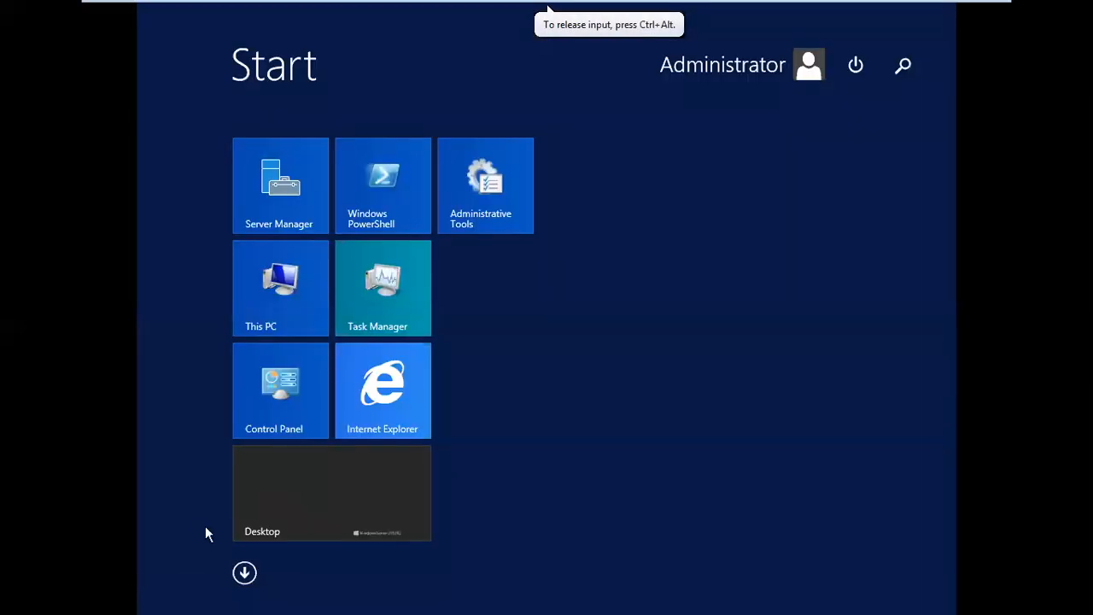
{"action": "left_click", "coordinate": [338, 493]}
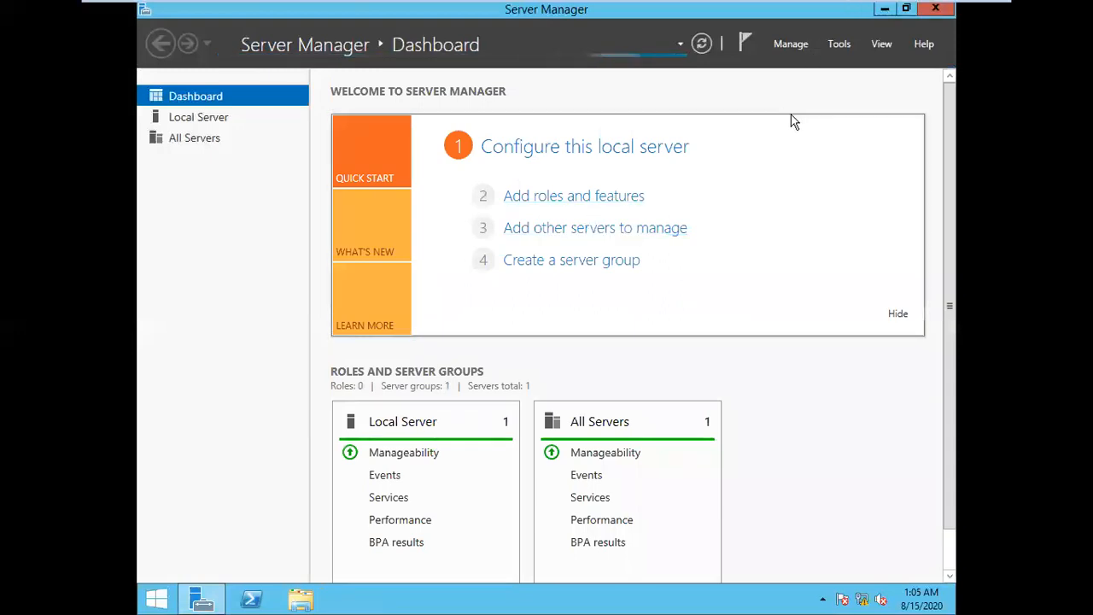
{"action": "key", "text": "alt+F4"}
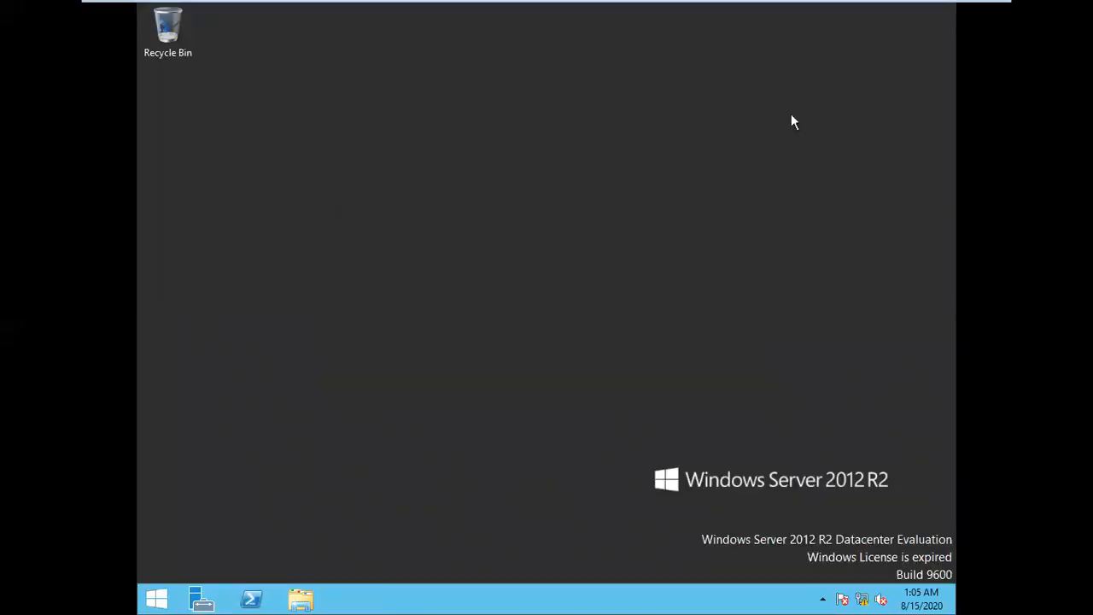
{"action": "key", "text": "alt+F4"}
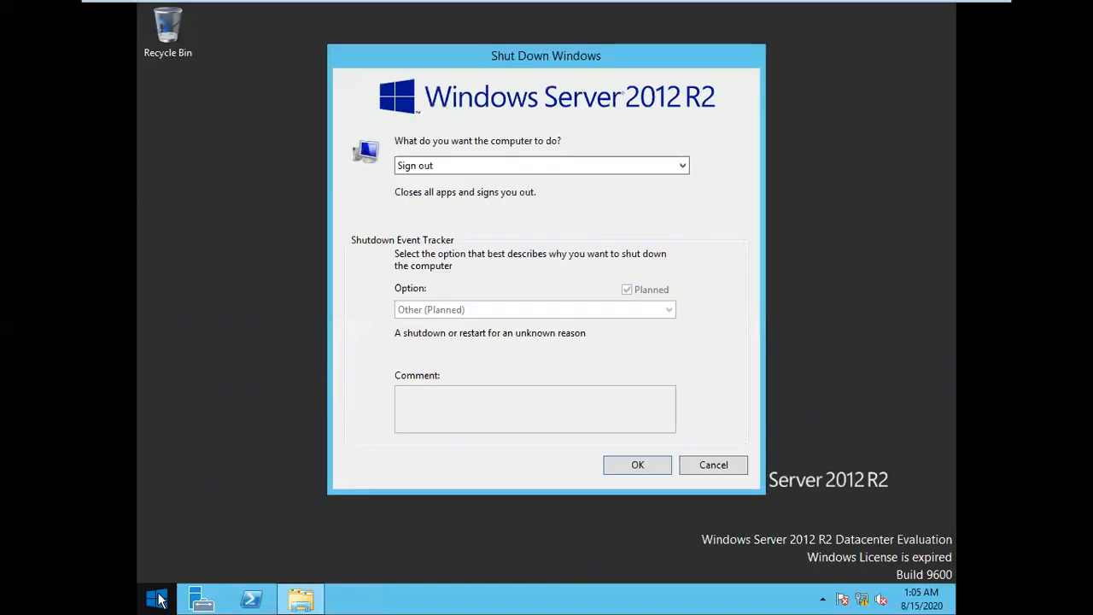
{"action": "left_click", "coordinate": [157, 600]}
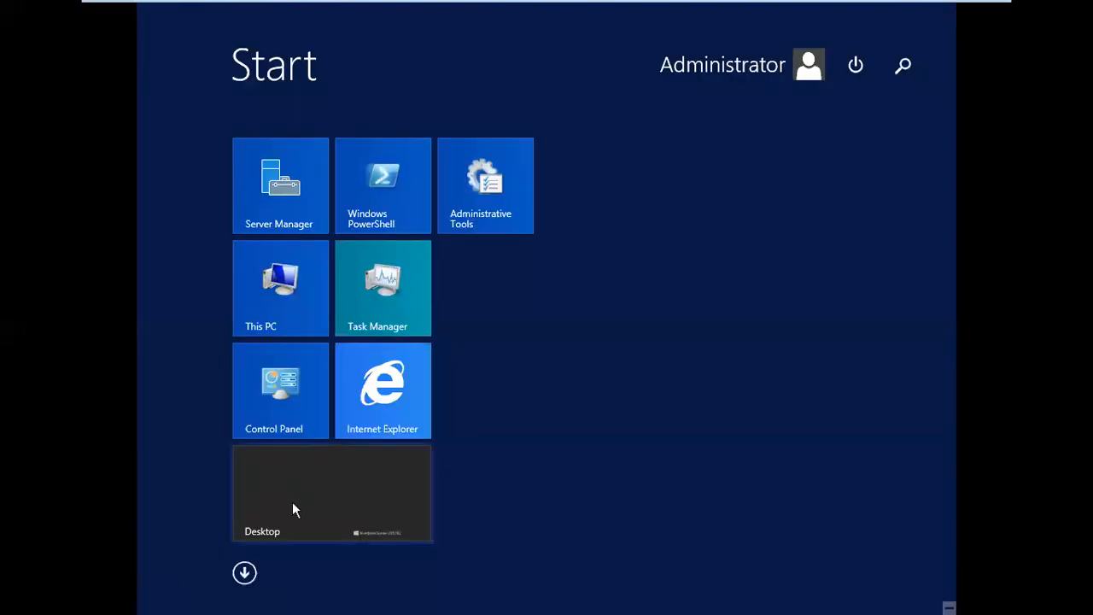
{"action": "left_click", "coordinate": [292, 504]}
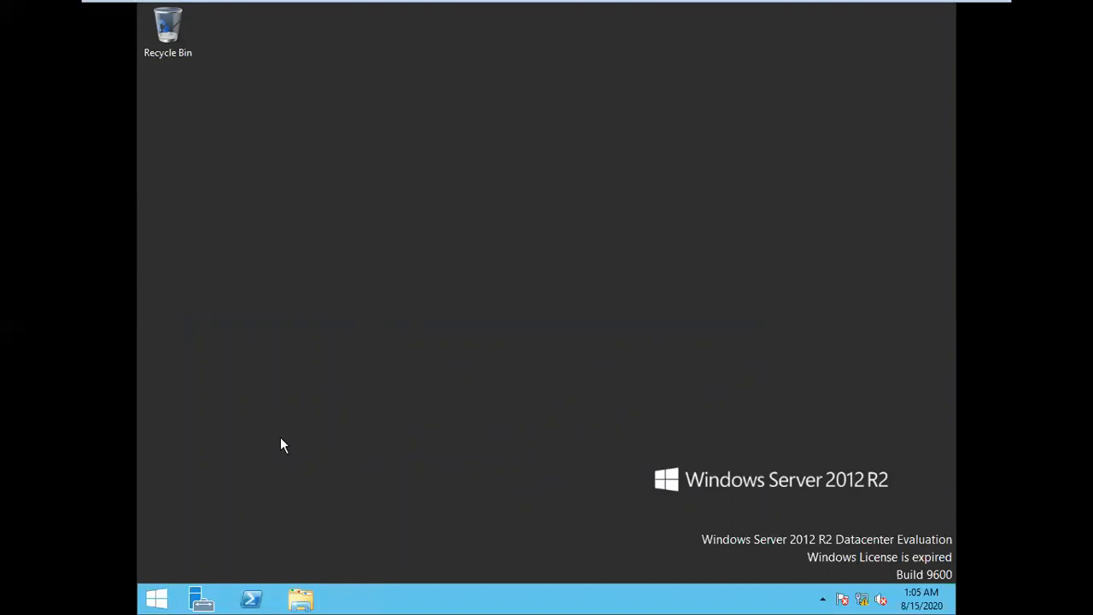
Bring up the Shut Down dialog's power actions, cancel without changes, and relaunch Server Manager from the taskbar
{"action": "key", "text": "alt+F4"}
{"action": "left_click", "coordinate": [451, 167]}
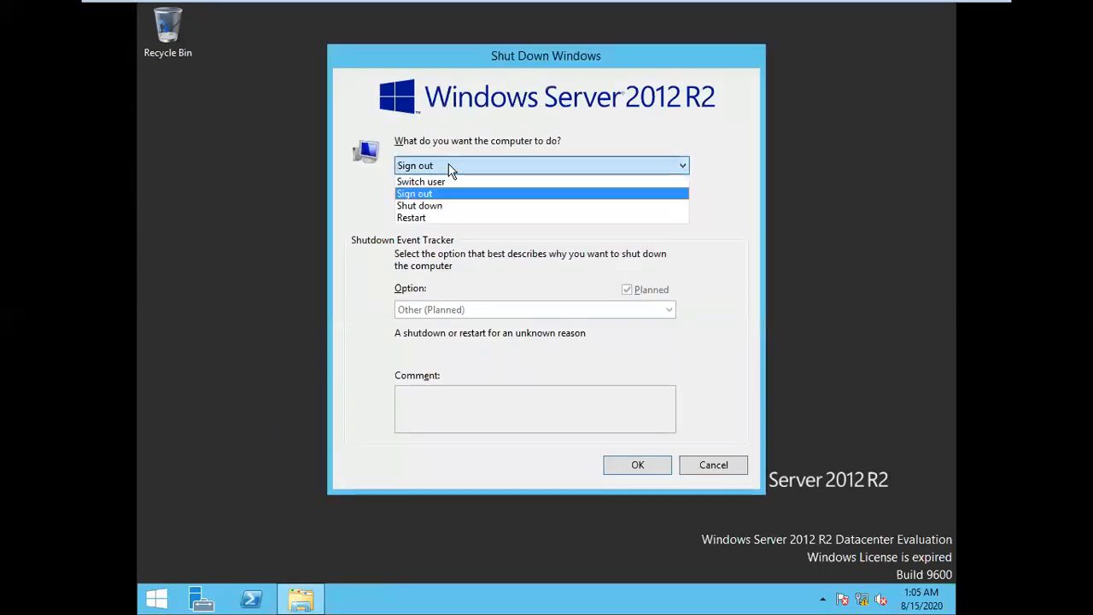
{"action": "key", "text": "Escape"}
{"action": "left_click", "coordinate": [207, 605]}
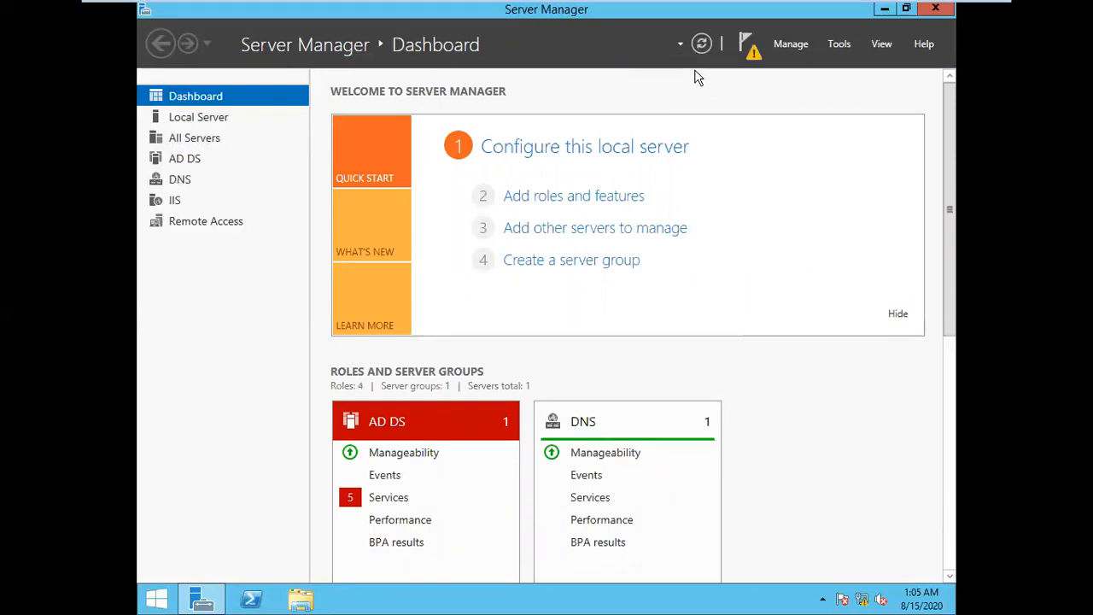
{"action": "left_click", "coordinate": [752, 47]}
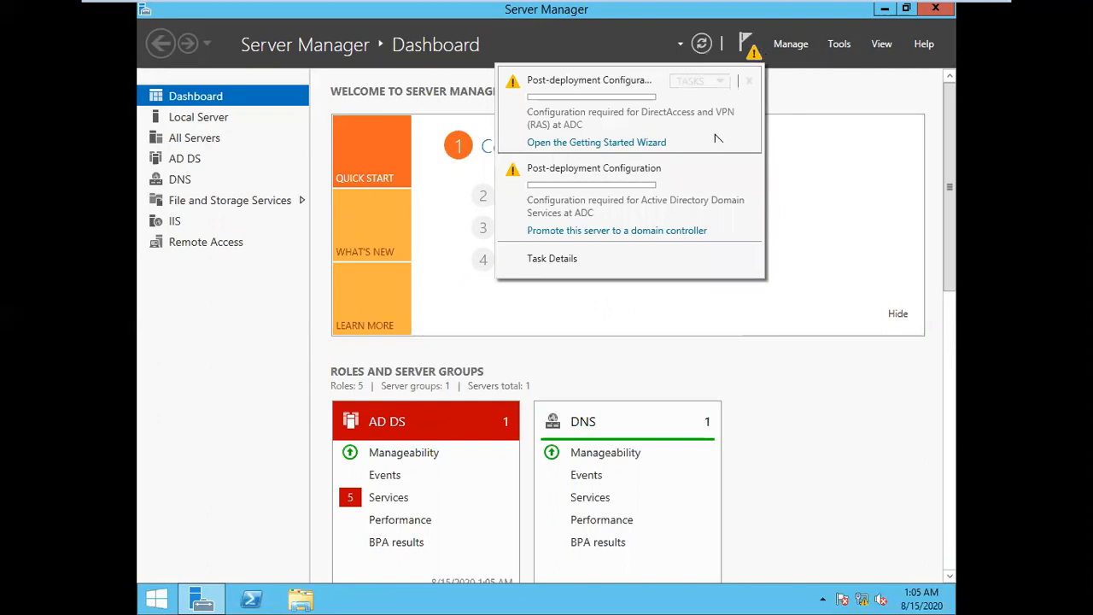
{"action": "left_click", "coordinate": [858, 132]}
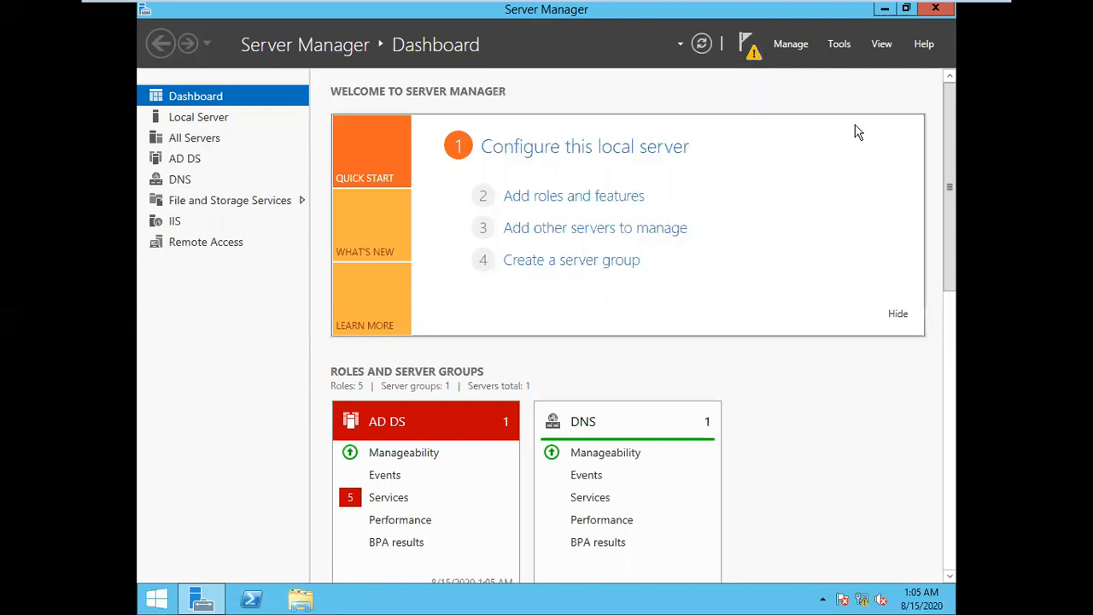
{"action": "left_click", "coordinate": [748, 46]}
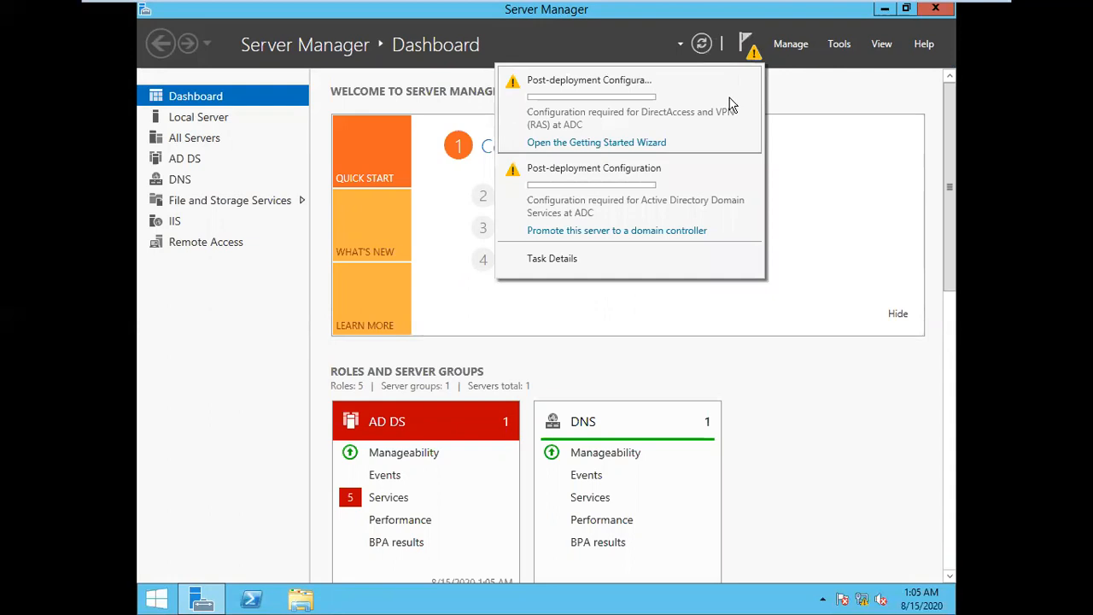
{"action": "left_click", "coordinate": [671, 231]}
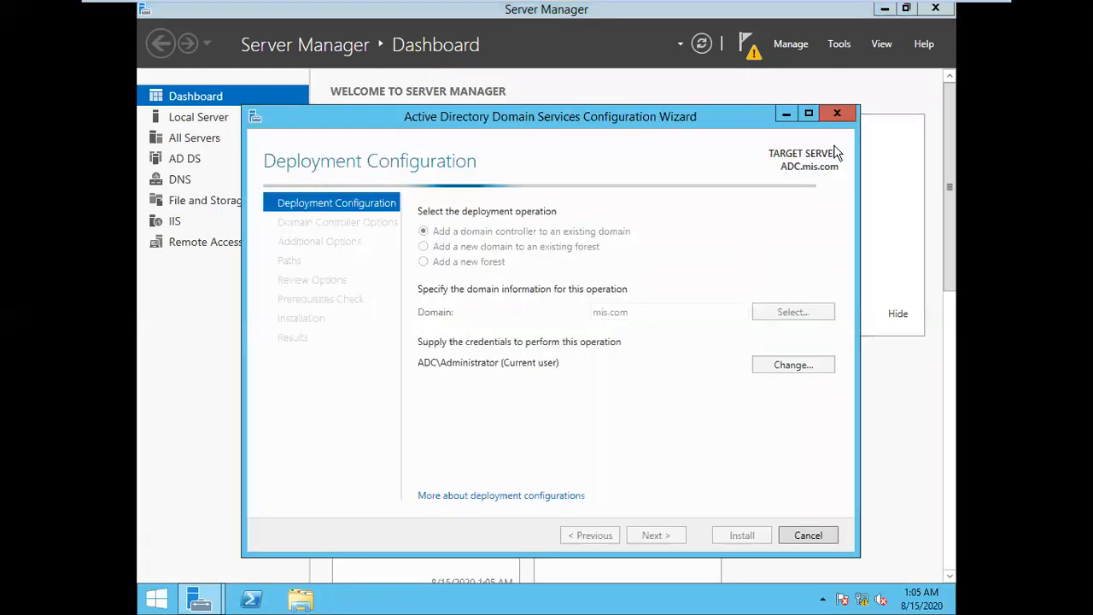
{"action": "left_click", "coordinate": [837, 114]}
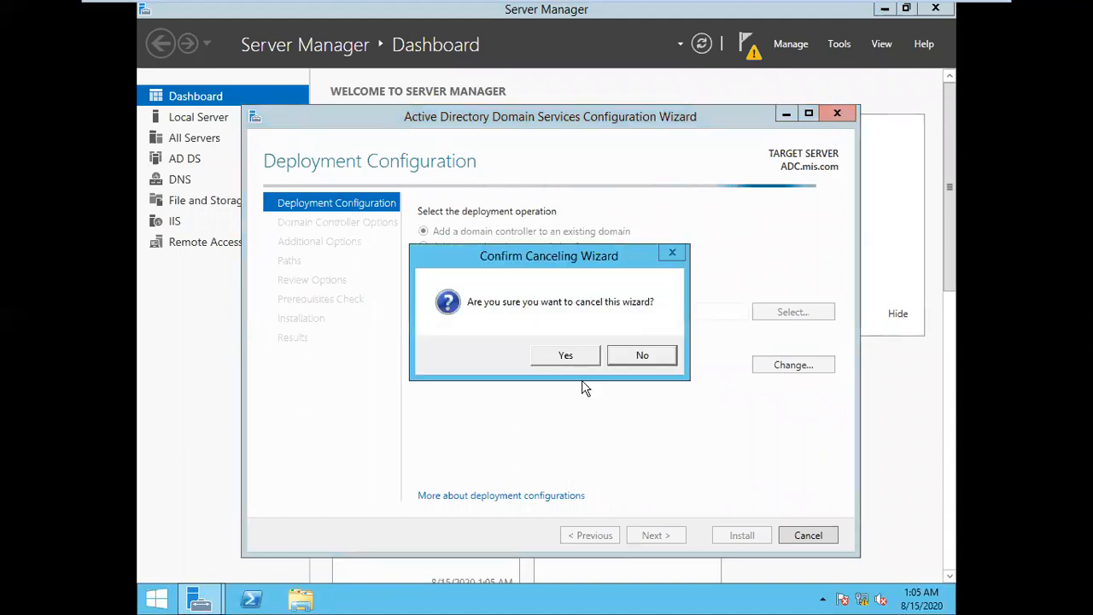
{"action": "left_click", "coordinate": [564, 357]}
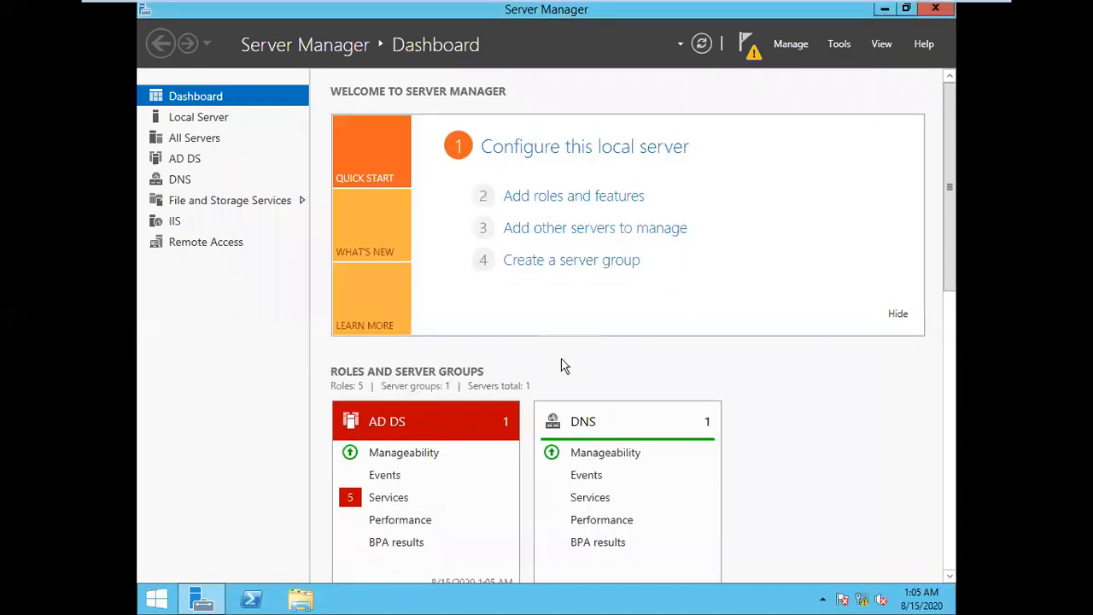
Restart the server from the Shut Down Windows dialog with the comment 'fhf'
{"action": "key", "text": "alt+F4"}
{"action": "key", "text": "alt+F4"}
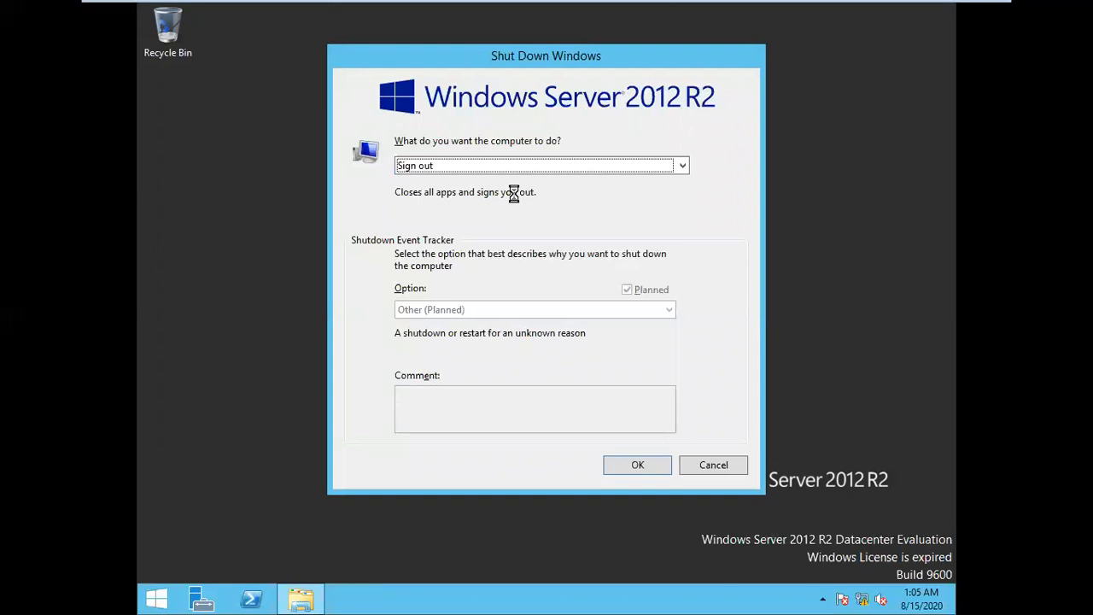
{"action": "left_click", "coordinate": [523, 169]}
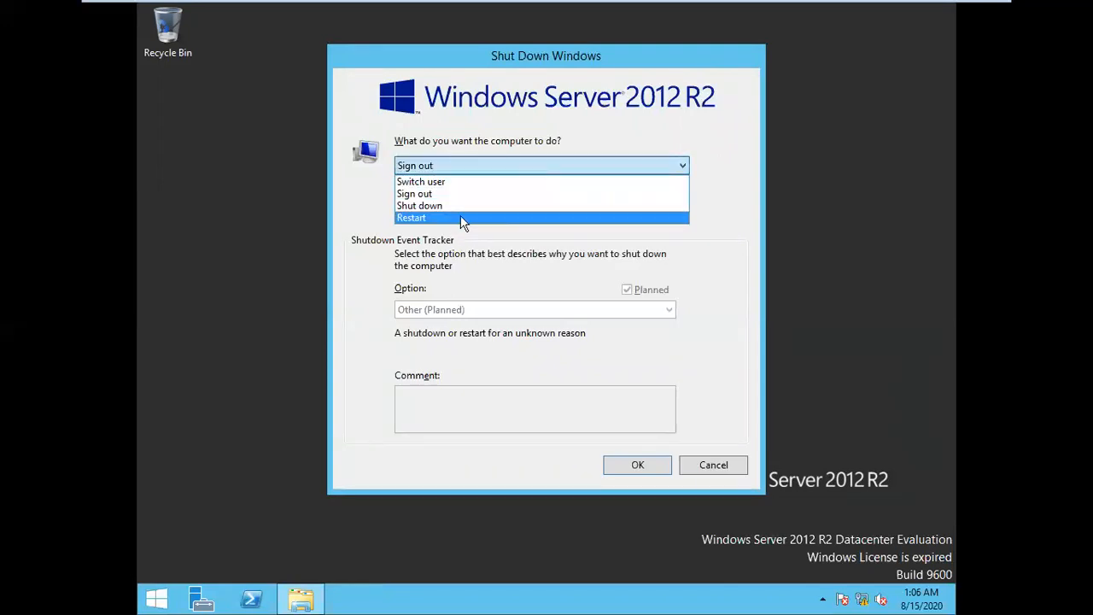
{"action": "left_click", "coordinate": [460, 219]}
{"action": "left_click", "coordinate": [467, 418]}
{"action": "type", "text": "fhf"}
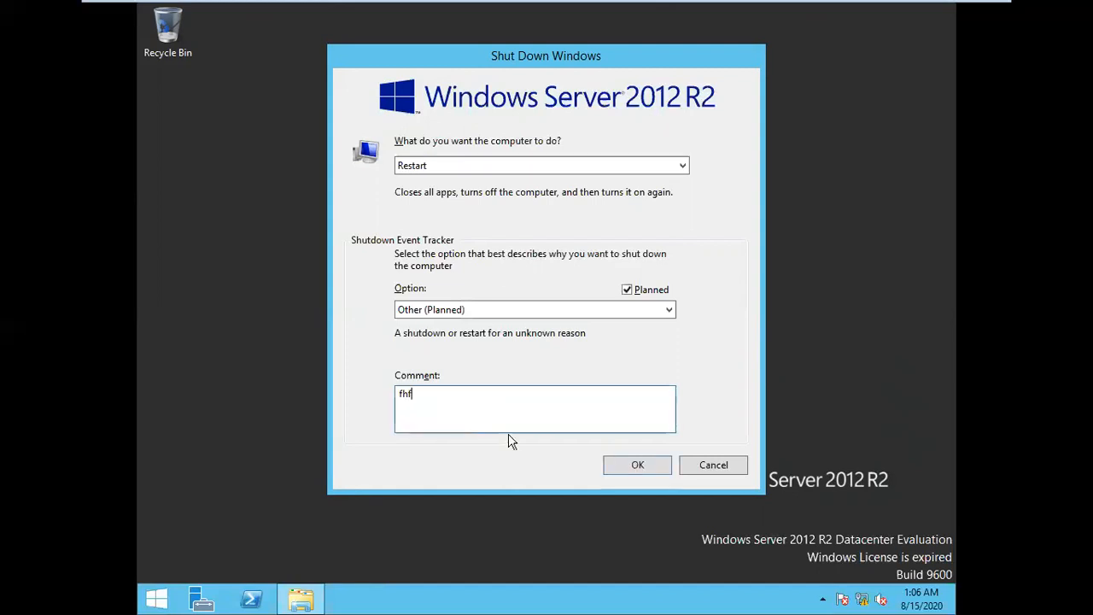
{"action": "left_click", "coordinate": [636, 463]}
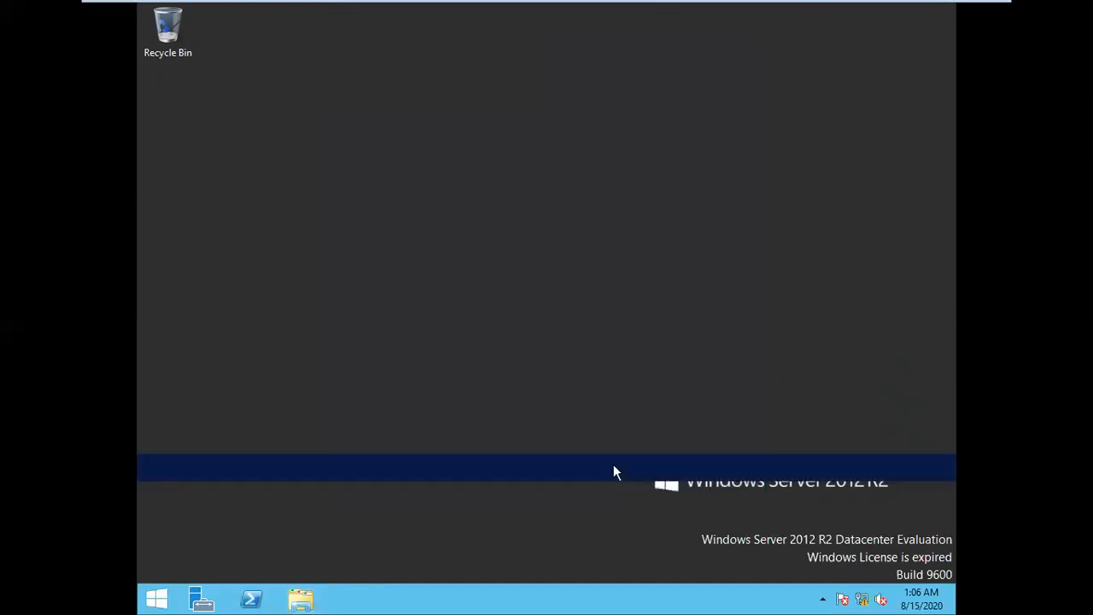
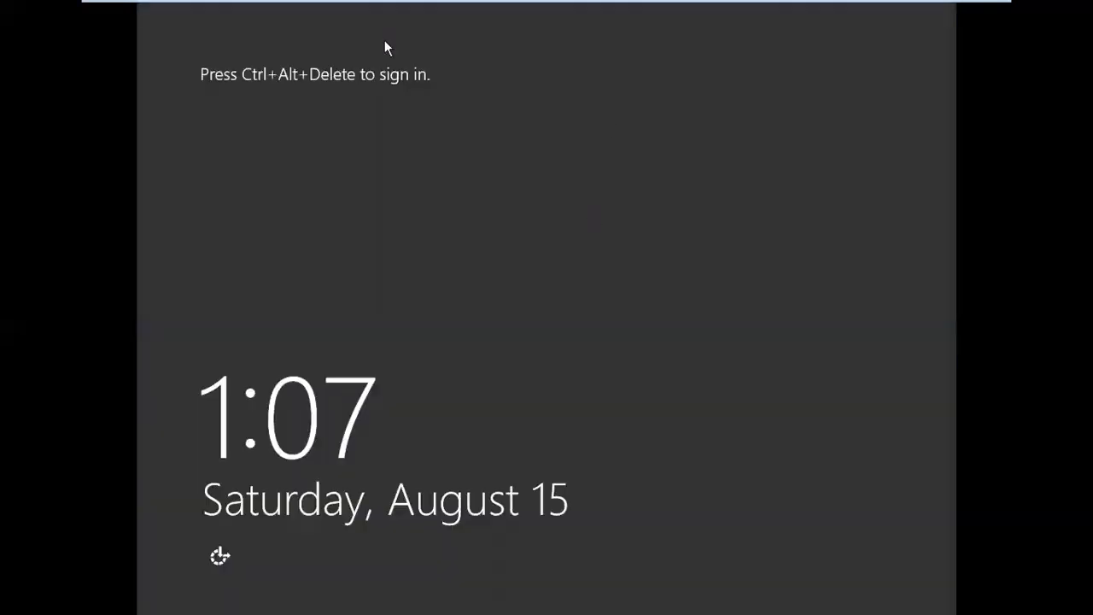
Send Ctrl+Alt+Del and sign in as MIS\Administrator with the account password while the profile loads
{"action": "mouse_move", "coordinate": [379, 5]}
{"action": "left_click", "coordinate": [263, 14]}
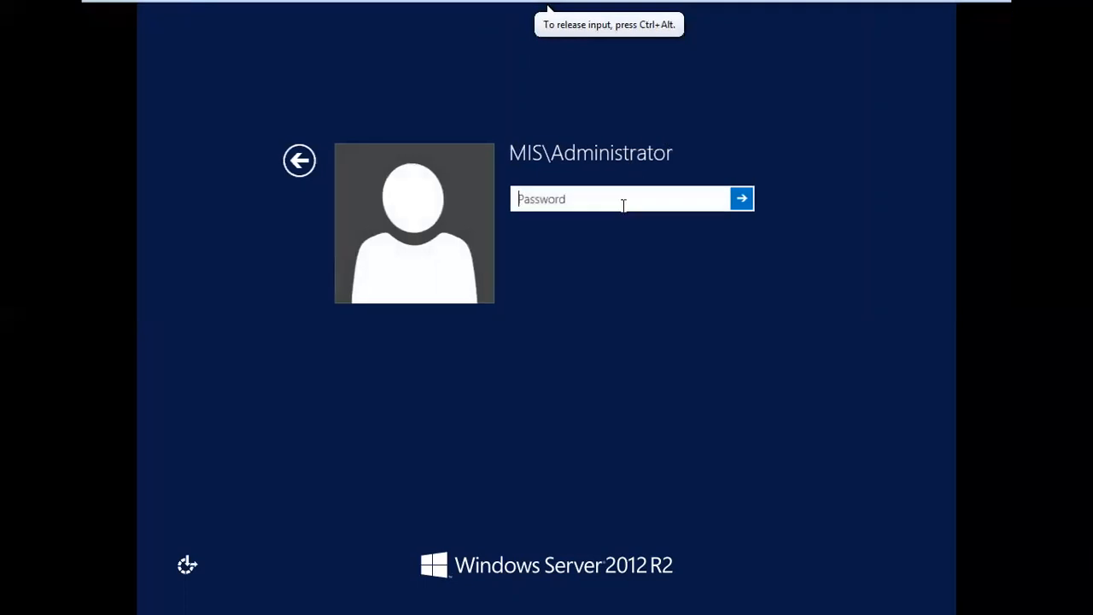
{"action": "type", "text": "•••••••"}
{"action": "key", "text": "Return"}
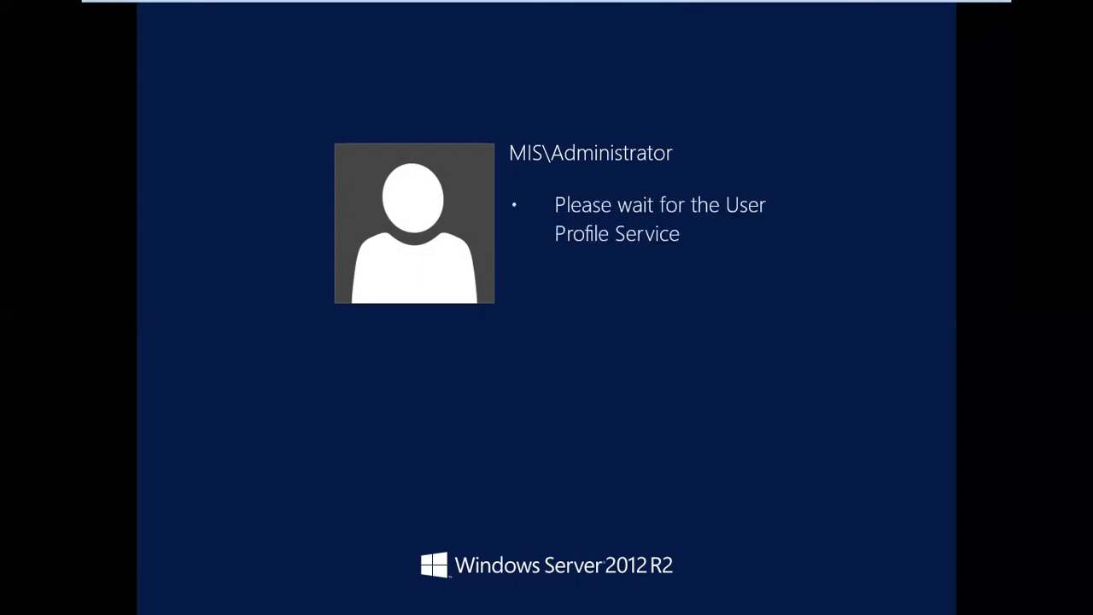
{"action": "left_click", "coordinate": [600, 259]}
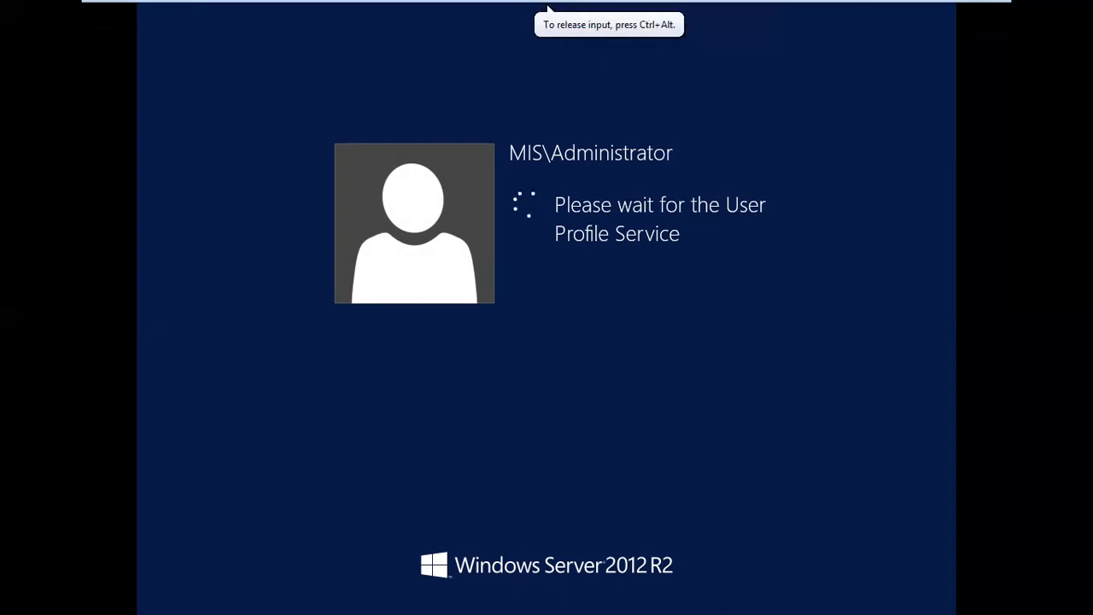
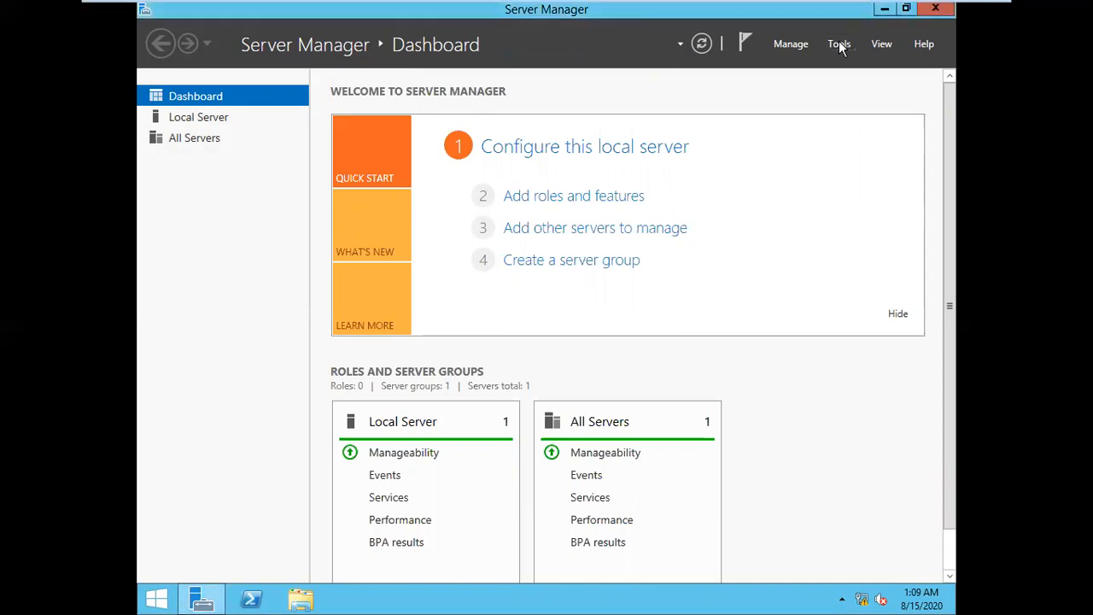
Launch Active Directory Users and Computers, view the mis.com domain, then minimize the window
{"action": "left_click", "coordinate": [838, 43]}
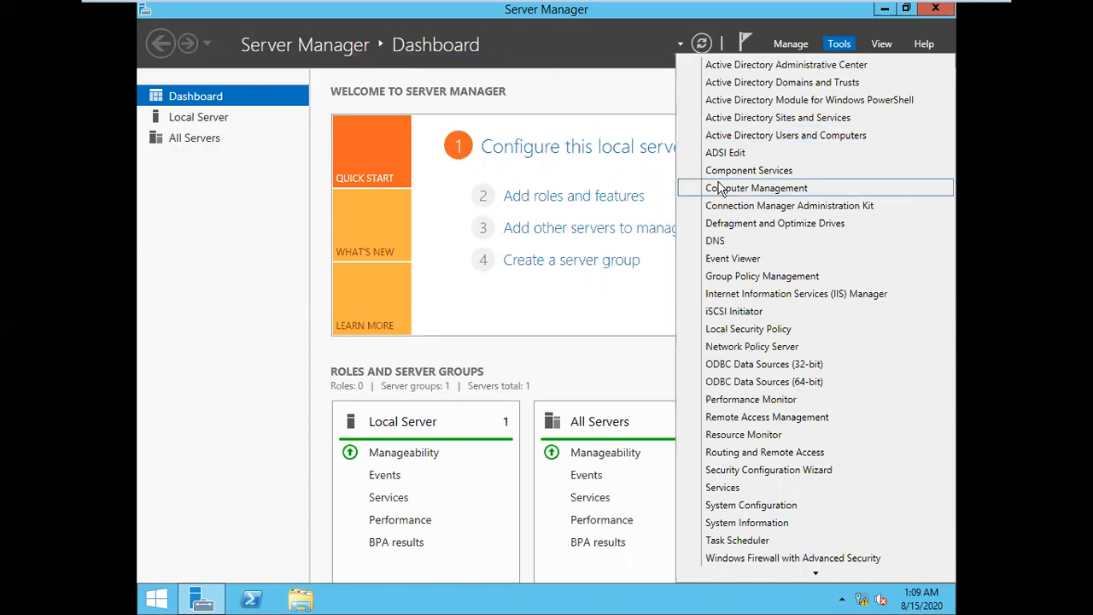
{"action": "left_click", "coordinate": [807, 138]}
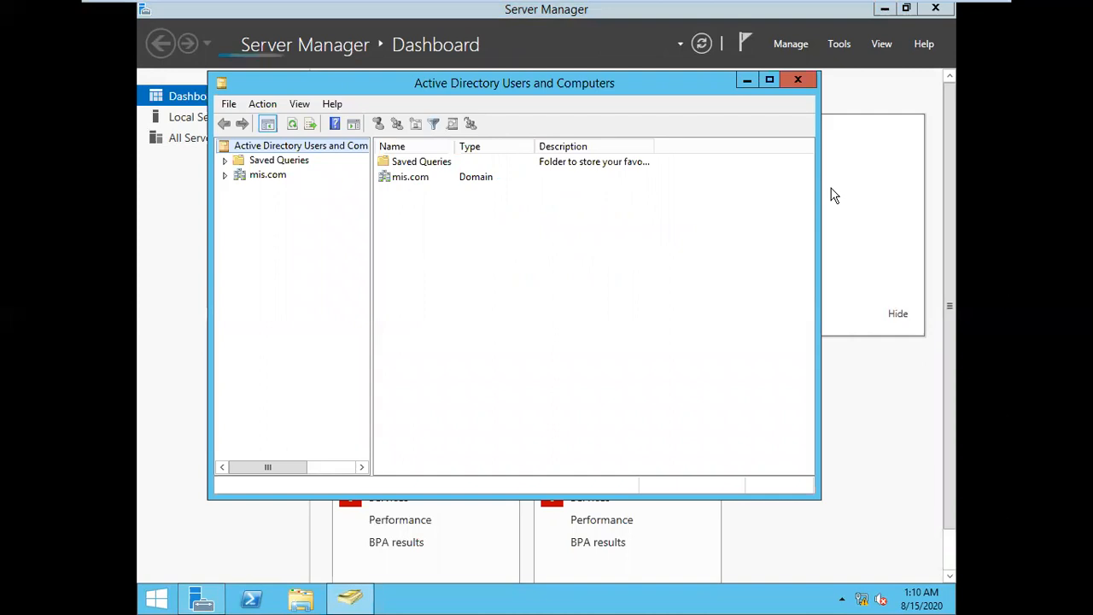
{"action": "left_click", "coordinate": [265, 175]}
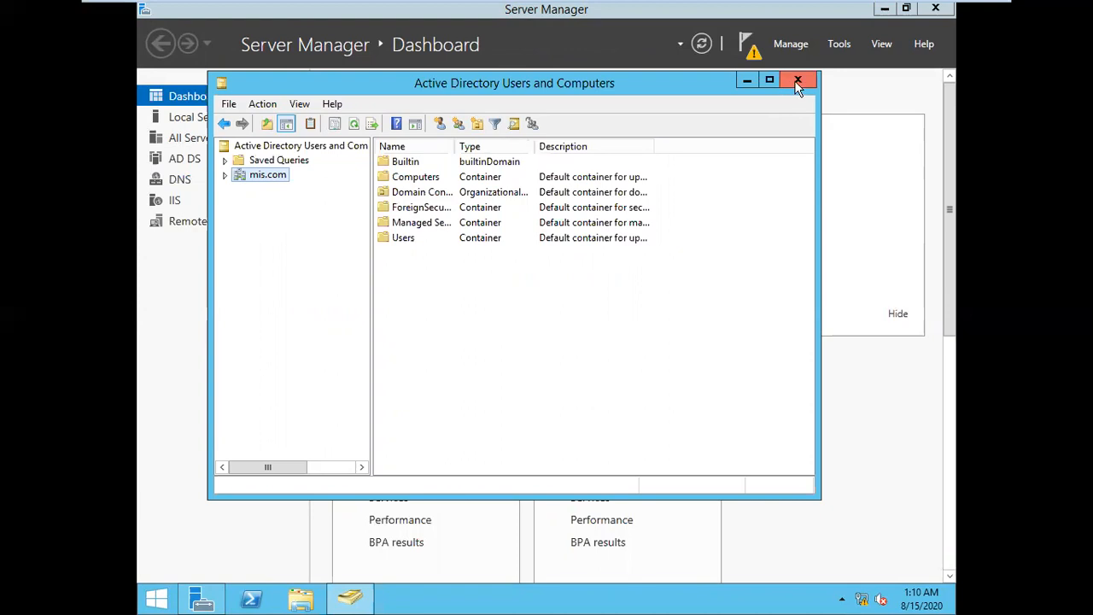
{"action": "left_click", "coordinate": [747, 81]}
On the Windows Server 2012 A machine, close and relaunch Active Directory Sites and Services
{"action": "mouse_move", "coordinate": [837, 7]}
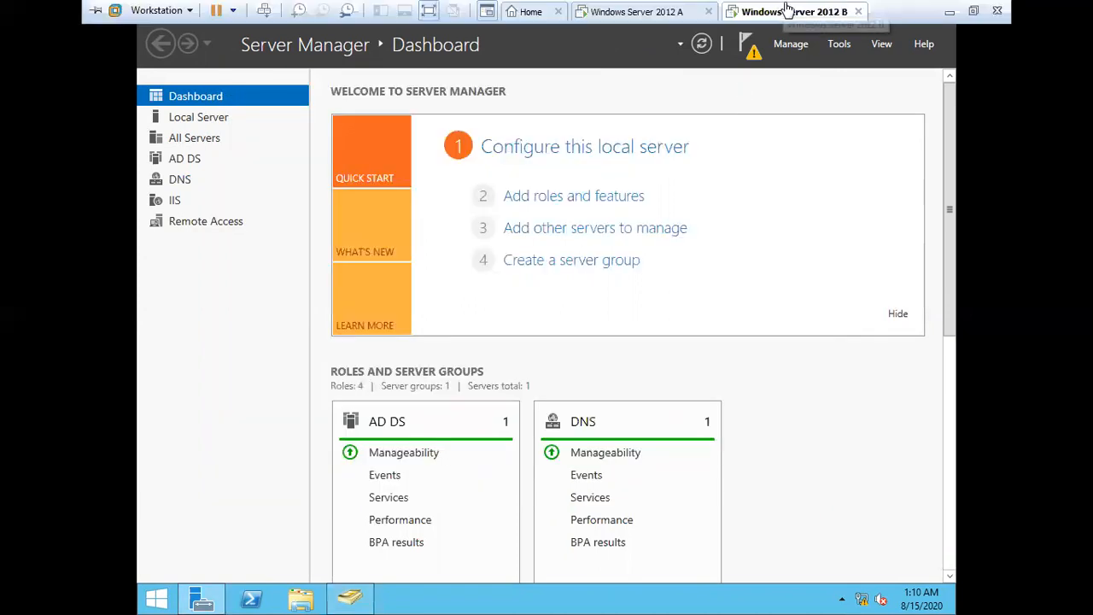
{"action": "left_click", "coordinate": [624, 14]}
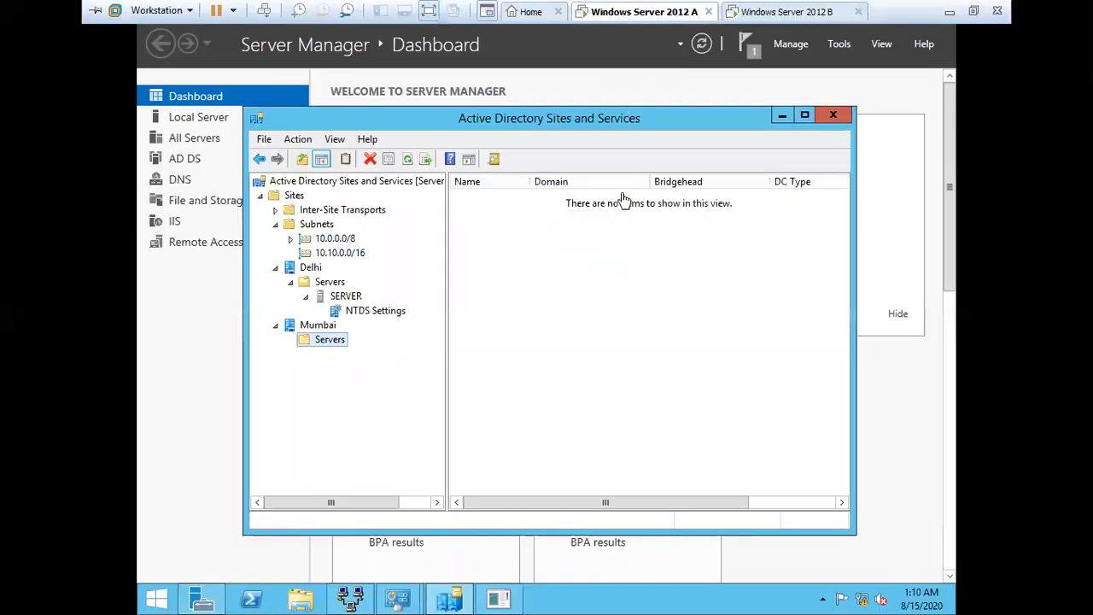
{"action": "left_click", "coordinate": [832, 114]}
{"action": "left_click", "coordinate": [843, 43]}
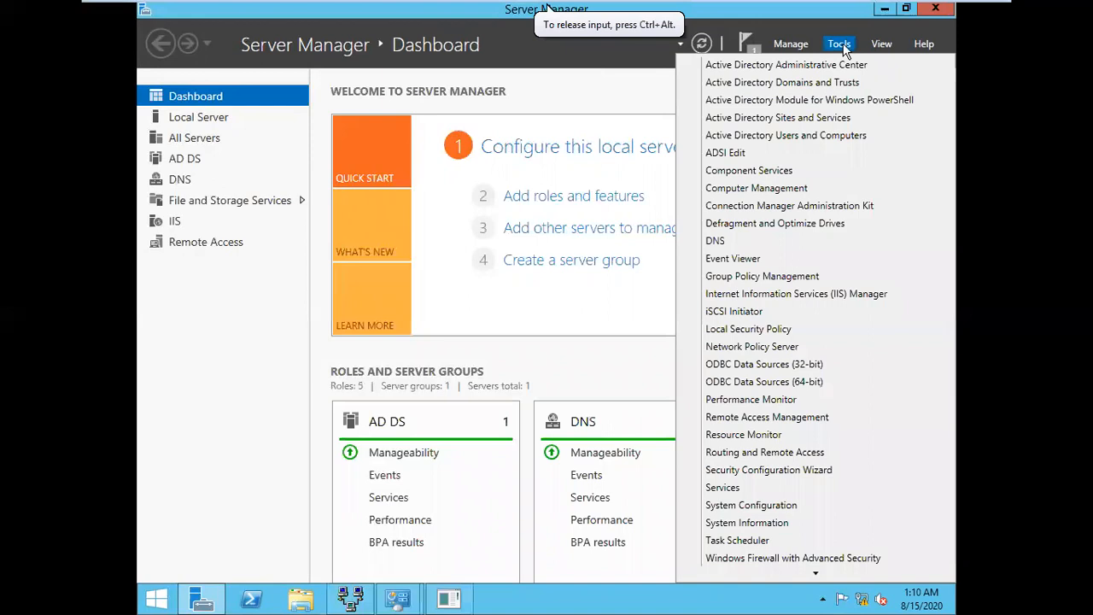
{"action": "mouse_move", "coordinate": [686, 7]}
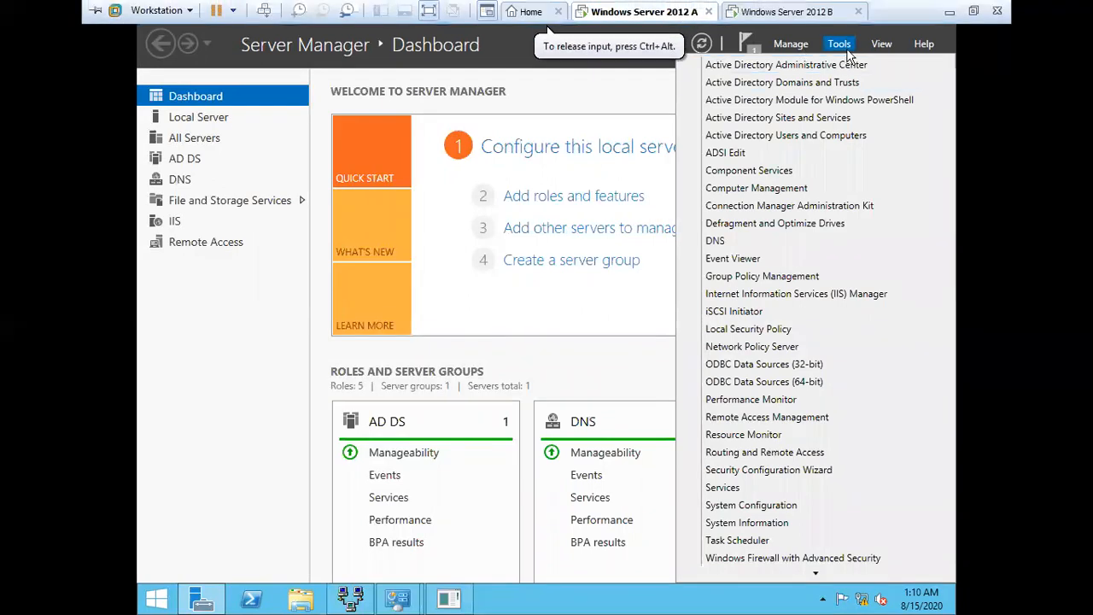
{"action": "left_click", "coordinate": [806, 121]}
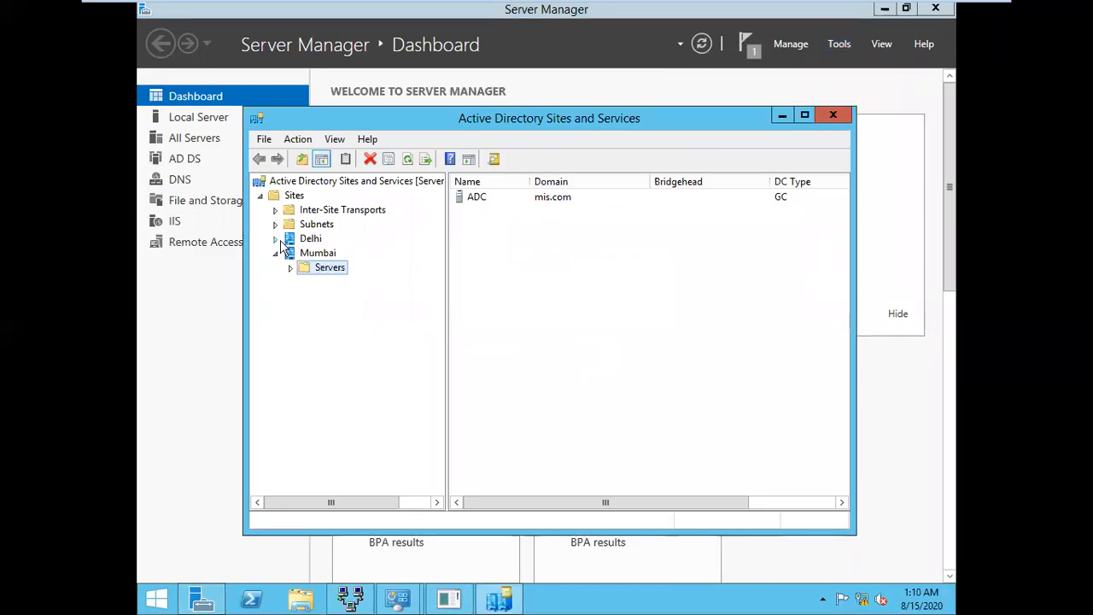
Run Check Replication Topology on Delhi > Servers > SERVER's NTDS Settings and acknowledge it
{"action": "left_click", "coordinate": [276, 240]}
{"action": "double_click", "coordinate": [323, 256]}
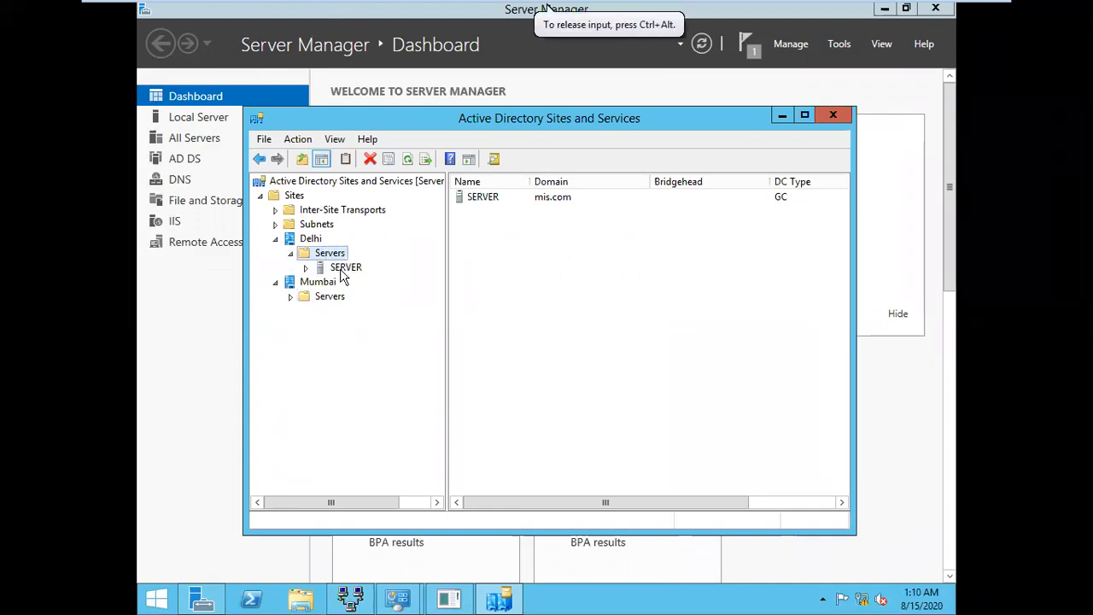
{"action": "left_click", "coordinate": [342, 272]}
{"action": "double_click", "coordinate": [345, 272]}
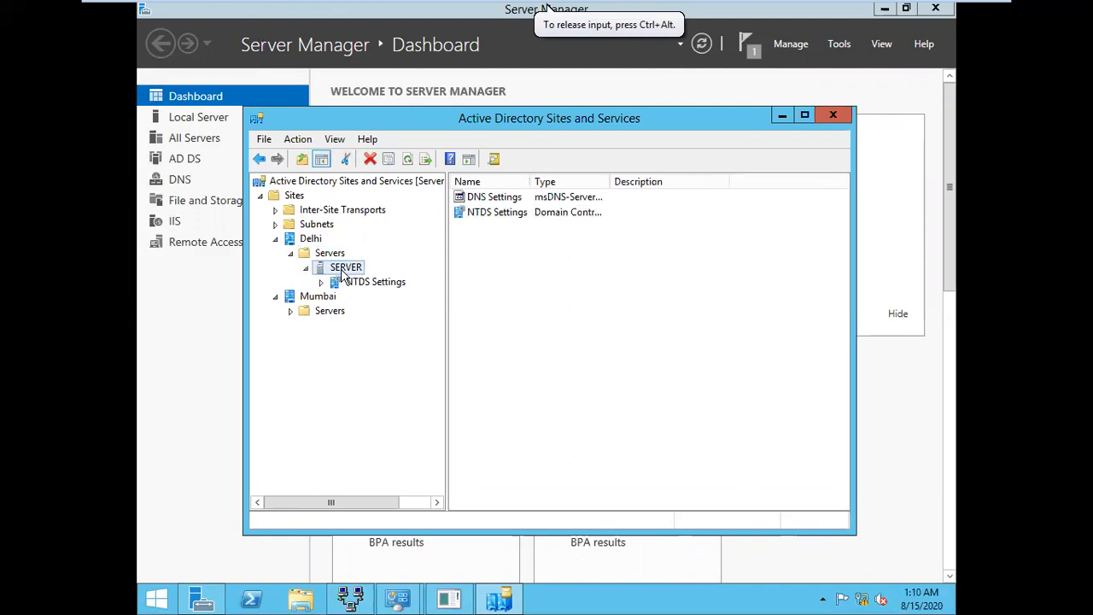
{"action": "left_click", "coordinate": [376, 288]}
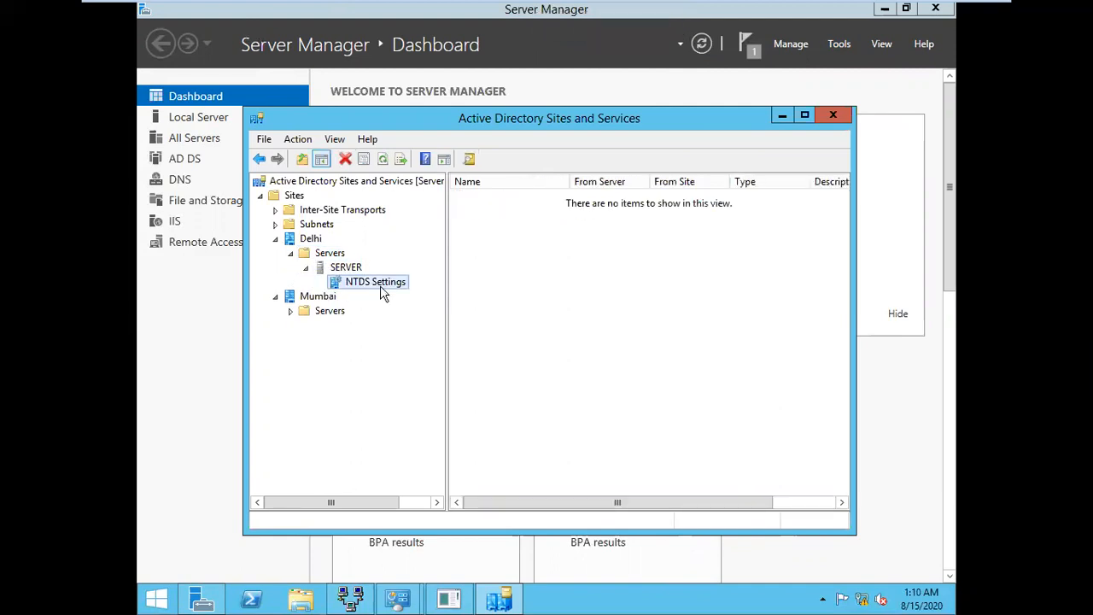
{"action": "right_click", "coordinate": [385, 291]}
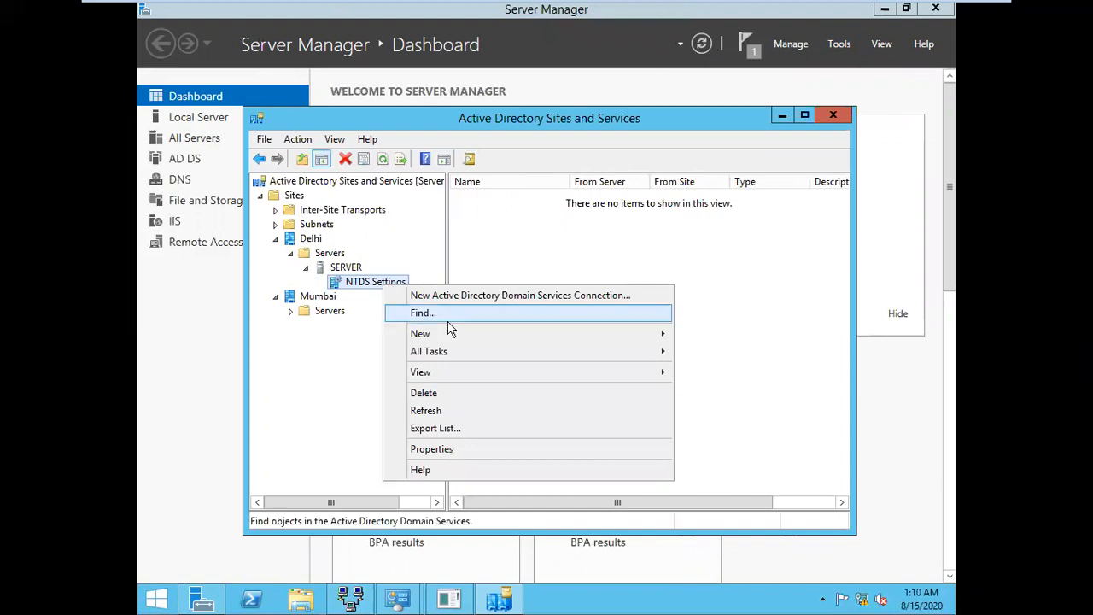
{"action": "mouse_move", "coordinate": [453, 355]}
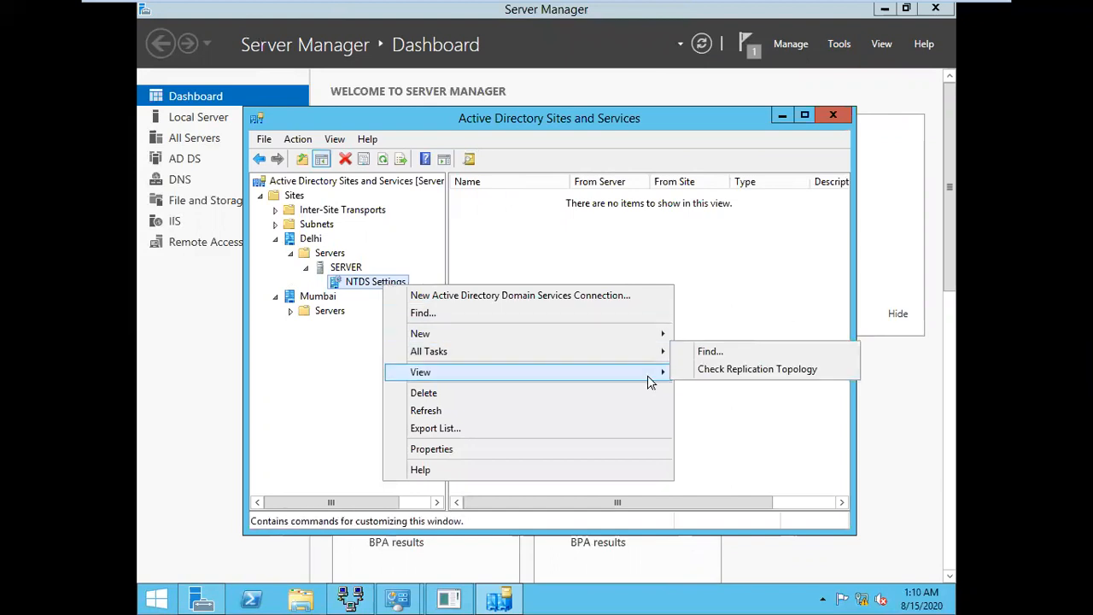
{"action": "left_click", "coordinate": [716, 370]}
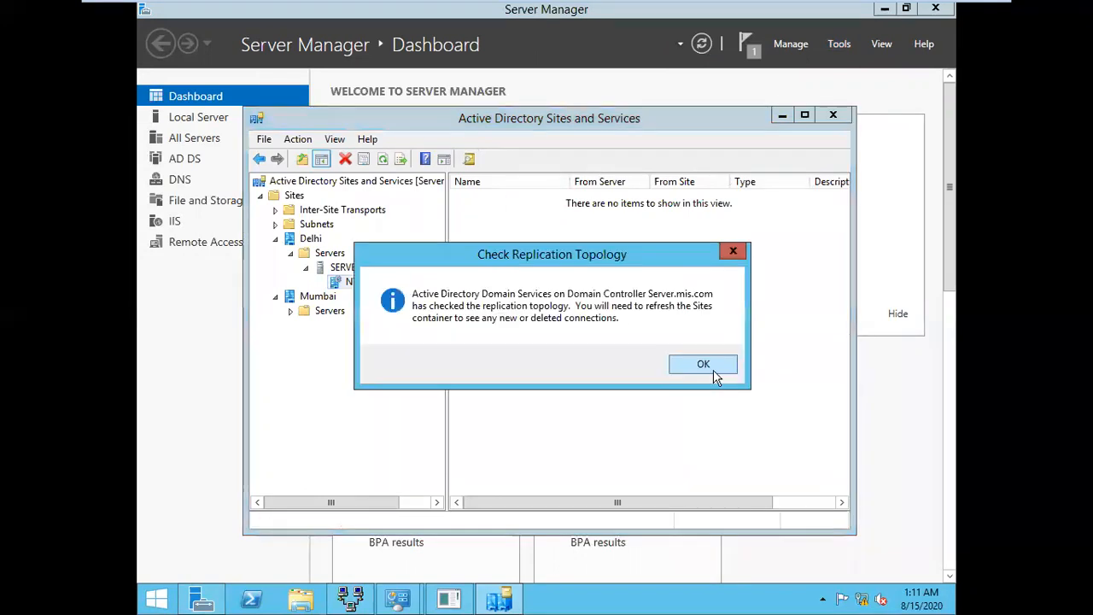
{"action": "left_click", "coordinate": [696, 373]}
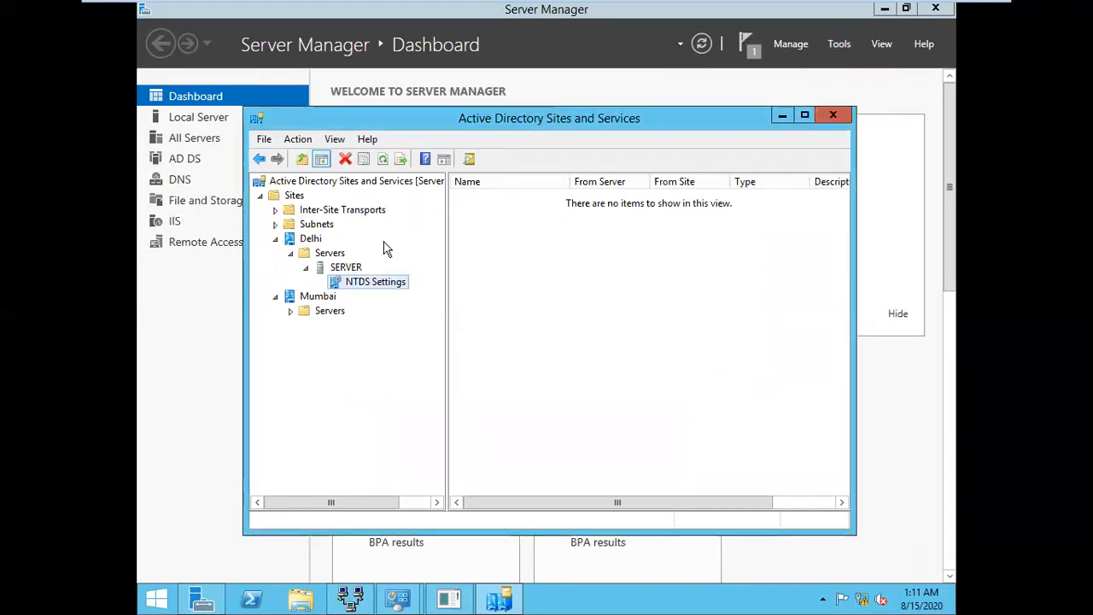
Refresh to inspect Delhi's automatic connection from ADC, then expand Mumbai > Servers > ADC's NTDS Settings
{"action": "left_click", "coordinate": [383, 154]}
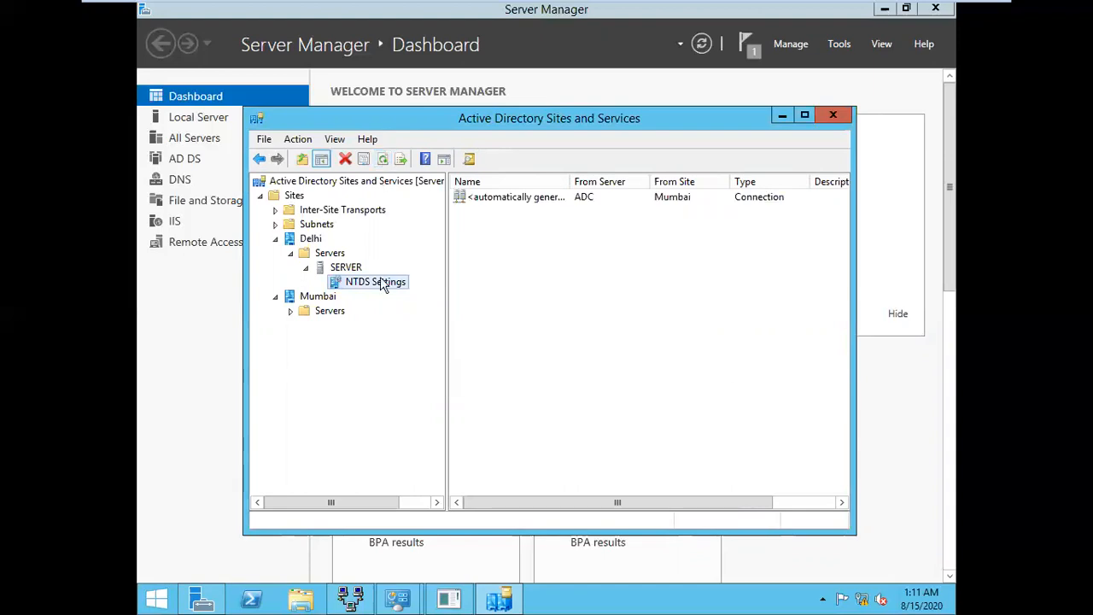
{"action": "left_click", "coordinate": [546, 203]}
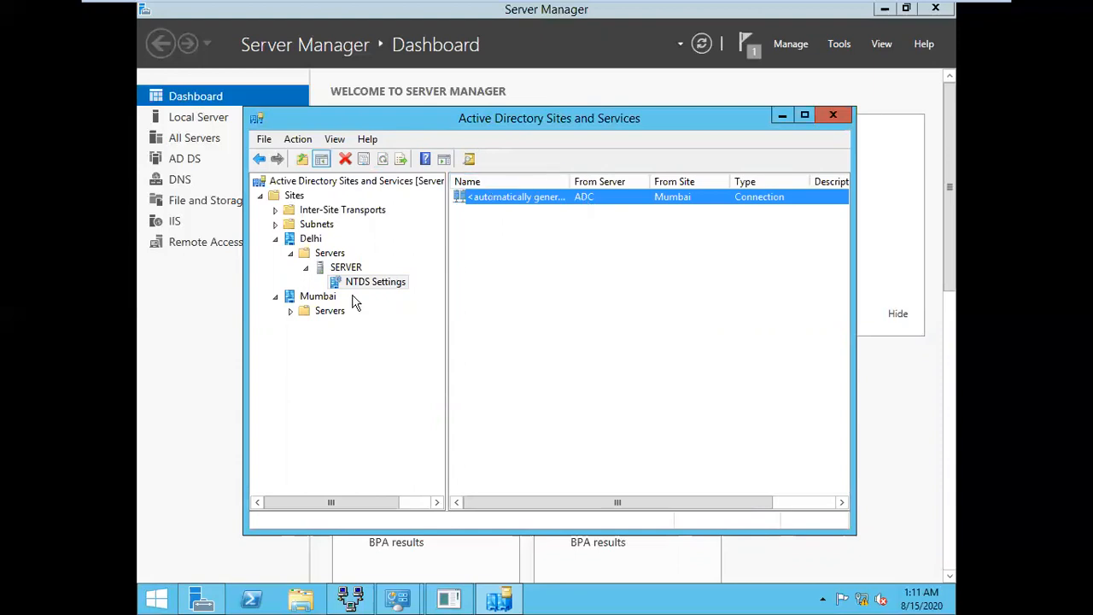
{"action": "double_click", "coordinate": [328, 313]}
{"action": "left_click", "coordinate": [341, 327]}
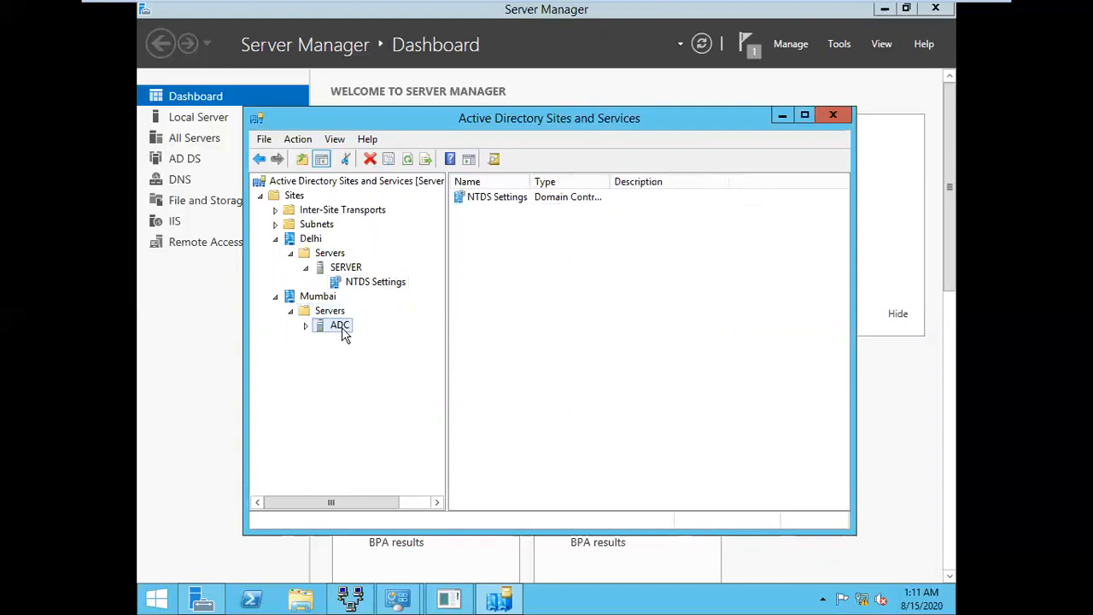
{"action": "double_click", "coordinate": [342, 327]}
{"action": "left_click", "coordinate": [373, 339]}
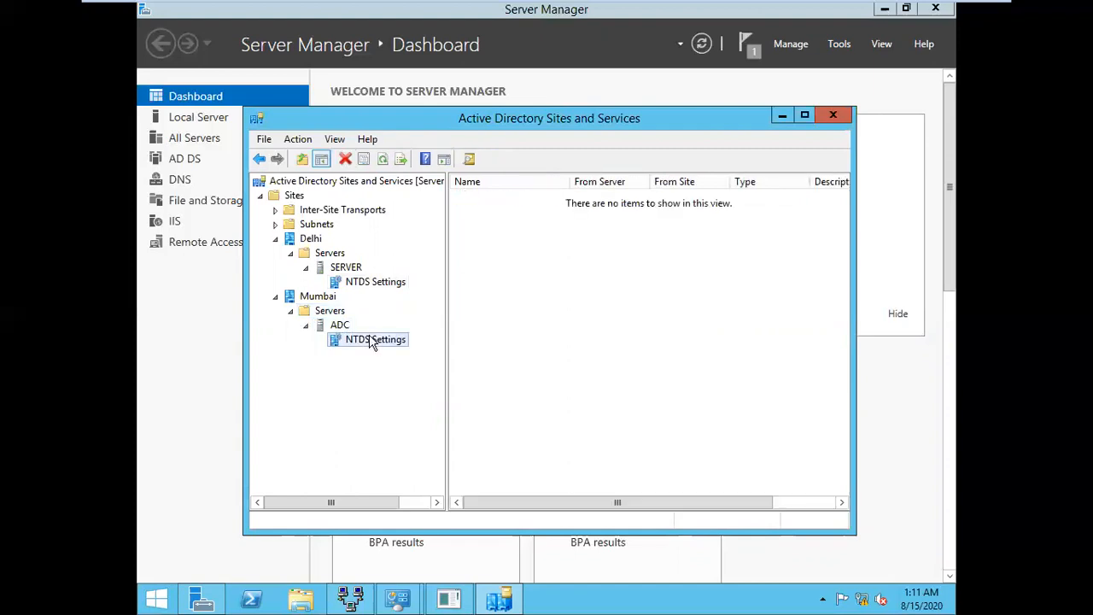
Run Check Replication Topology on ADC's NTDS Settings, dismiss the error, and refresh
{"action": "right_click", "coordinate": [373, 341]}
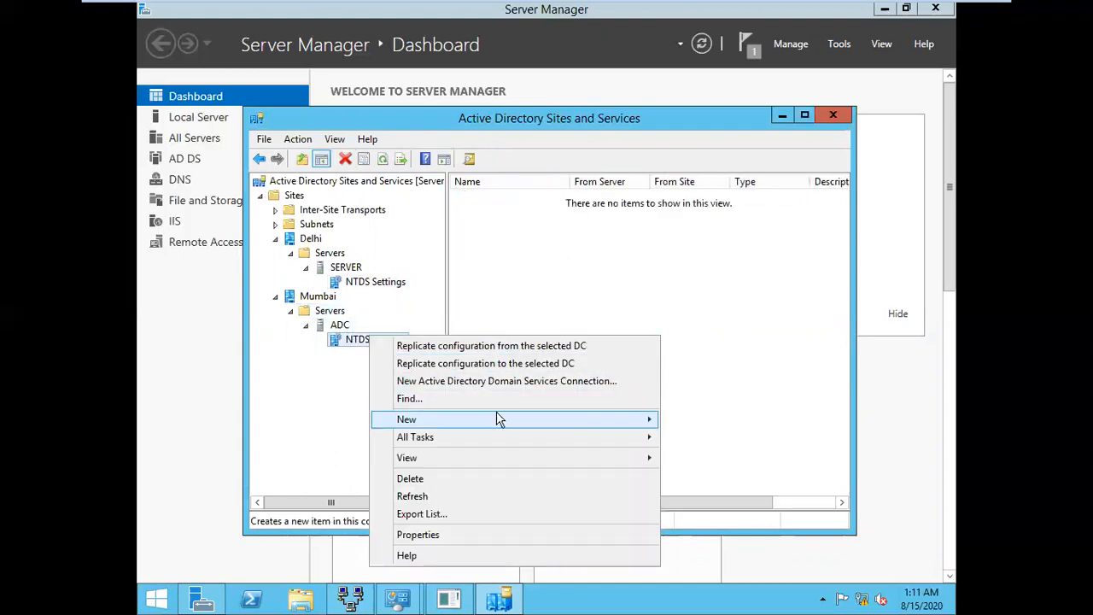
{"action": "mouse_move", "coordinate": [507, 448]}
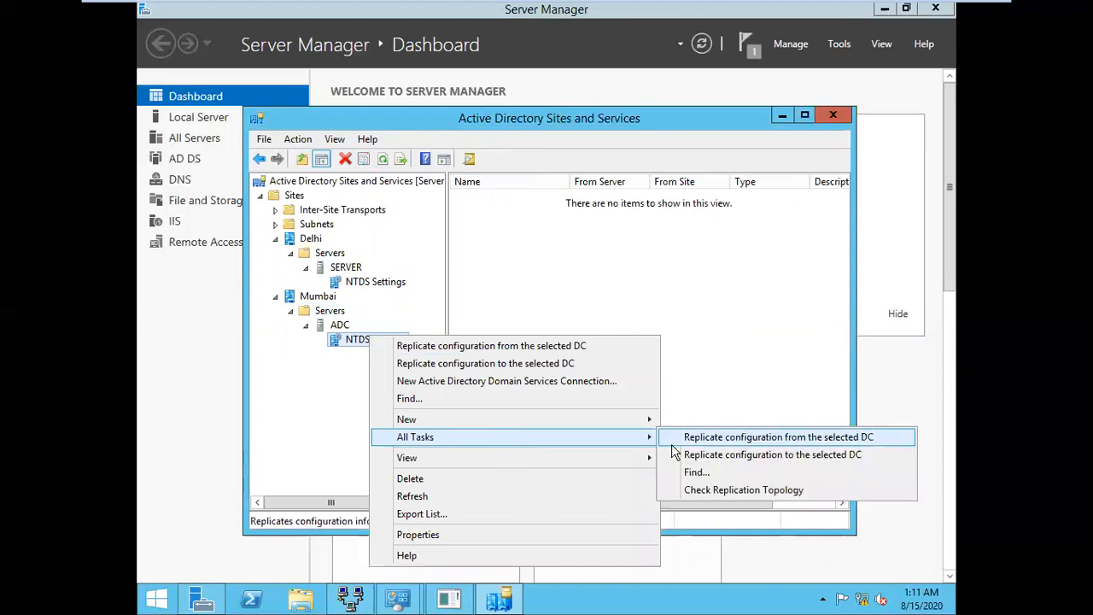
{"action": "left_click", "coordinate": [748, 490]}
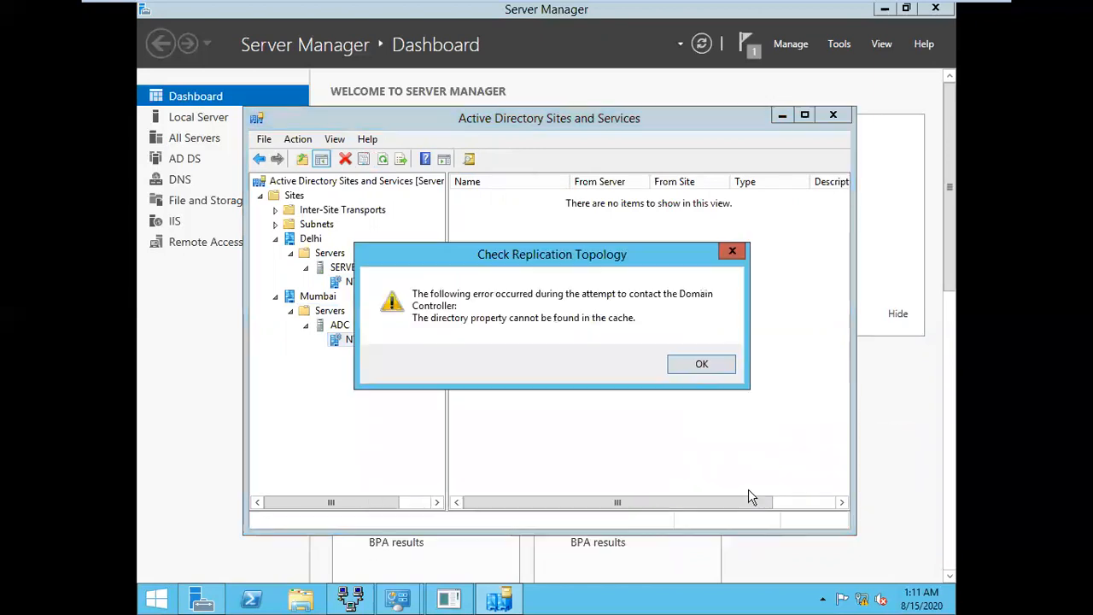
{"action": "left_click", "coordinate": [701, 365]}
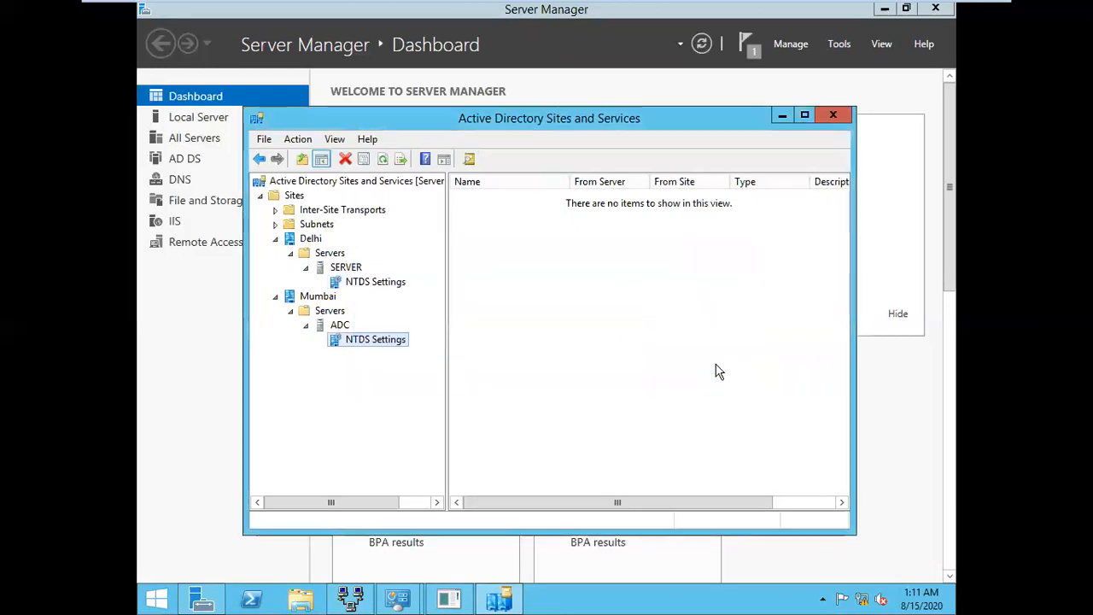
{"action": "left_click", "coordinate": [384, 161]}
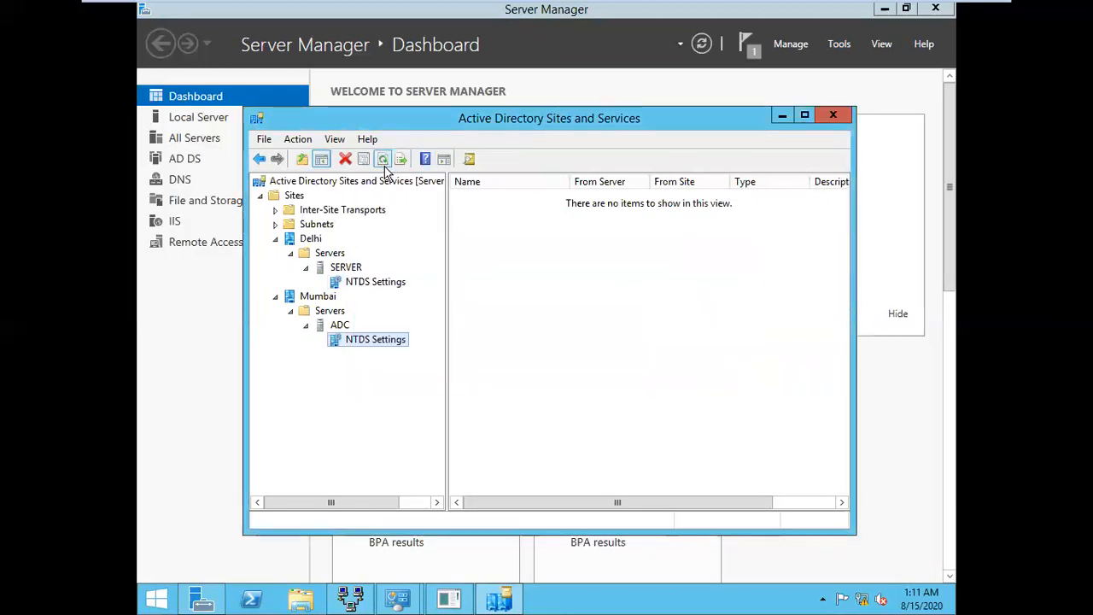
Replicate configuration from ADC's NTDS Settings to the other DC and refresh
{"action": "right_click", "coordinate": [378, 339]}
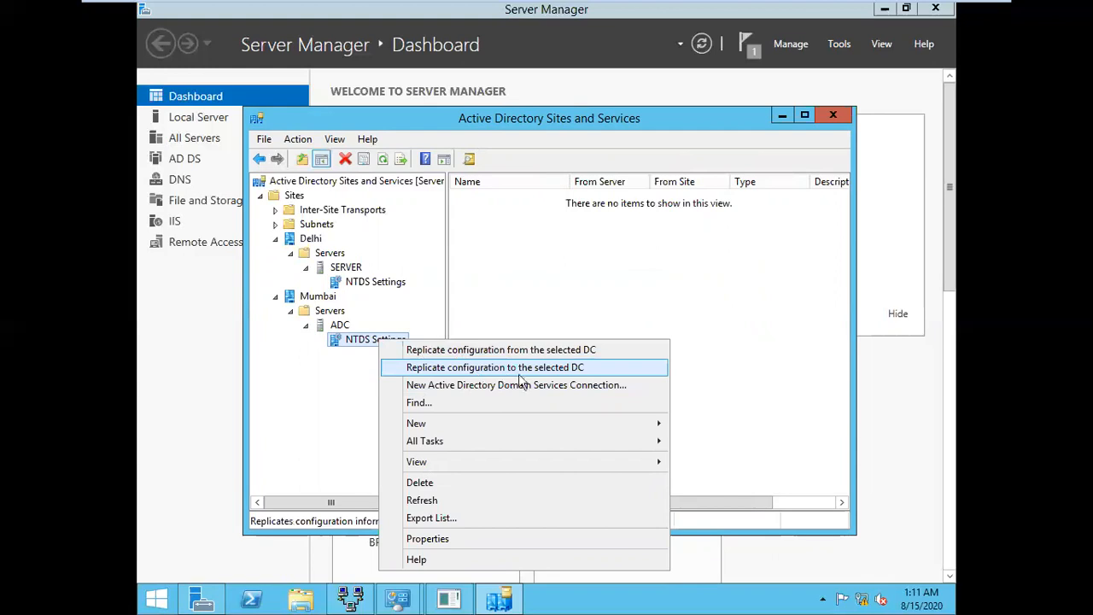
{"action": "left_click", "coordinate": [563, 368]}
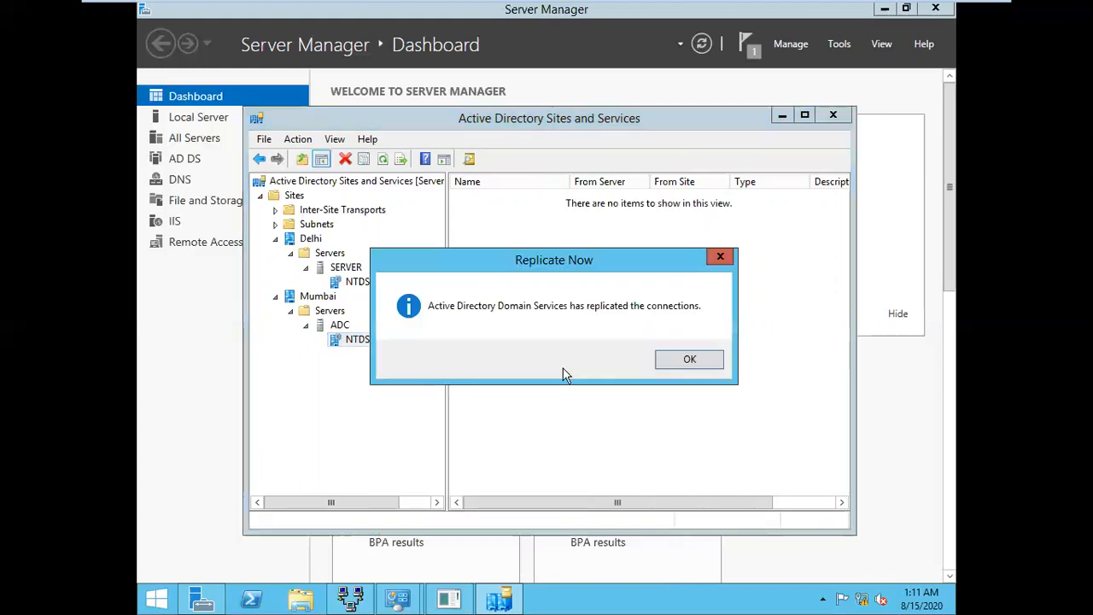
{"action": "left_click", "coordinate": [692, 369]}
{"action": "left_click", "coordinate": [384, 165]}
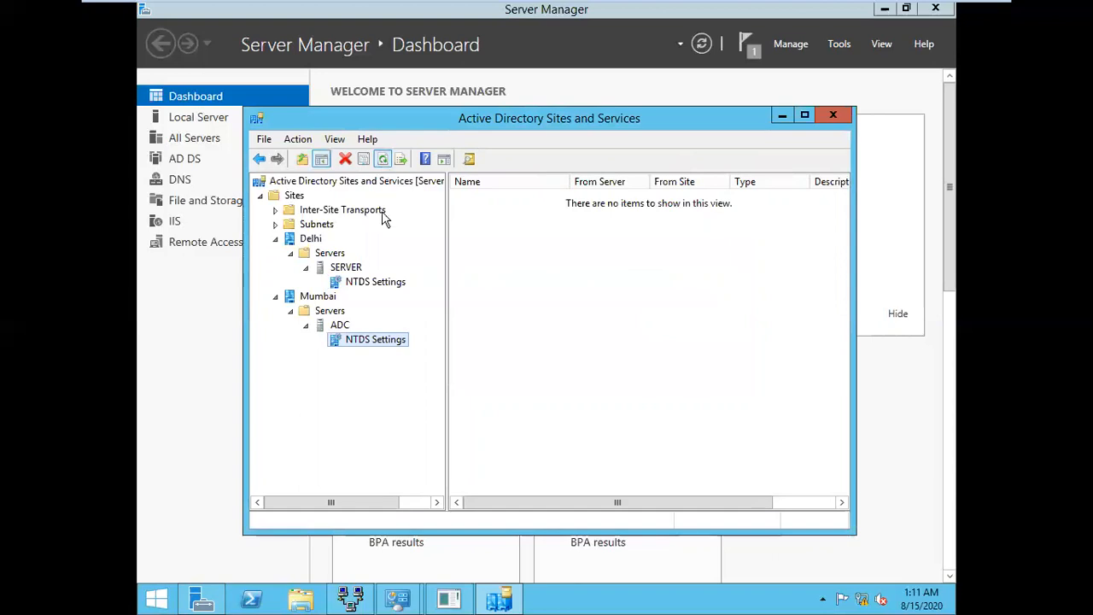
Retry ADC's replication topology check, dismiss the cache error, and refresh the tree repeatedly
{"action": "right_click", "coordinate": [386, 346]}
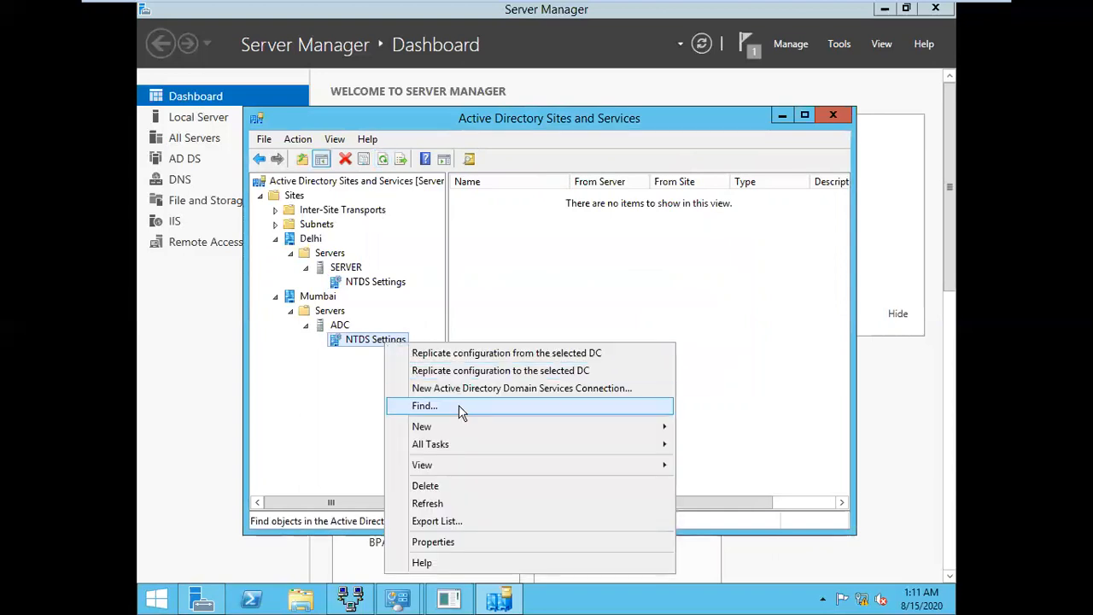
{"action": "mouse_move", "coordinate": [478, 451]}
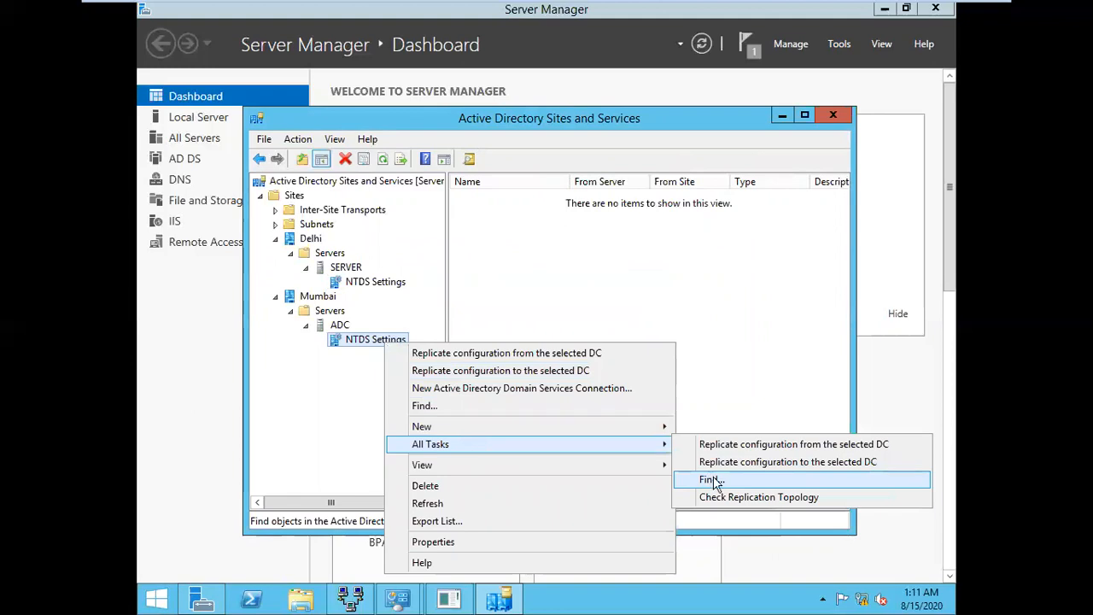
{"action": "left_click", "coordinate": [712, 497]}
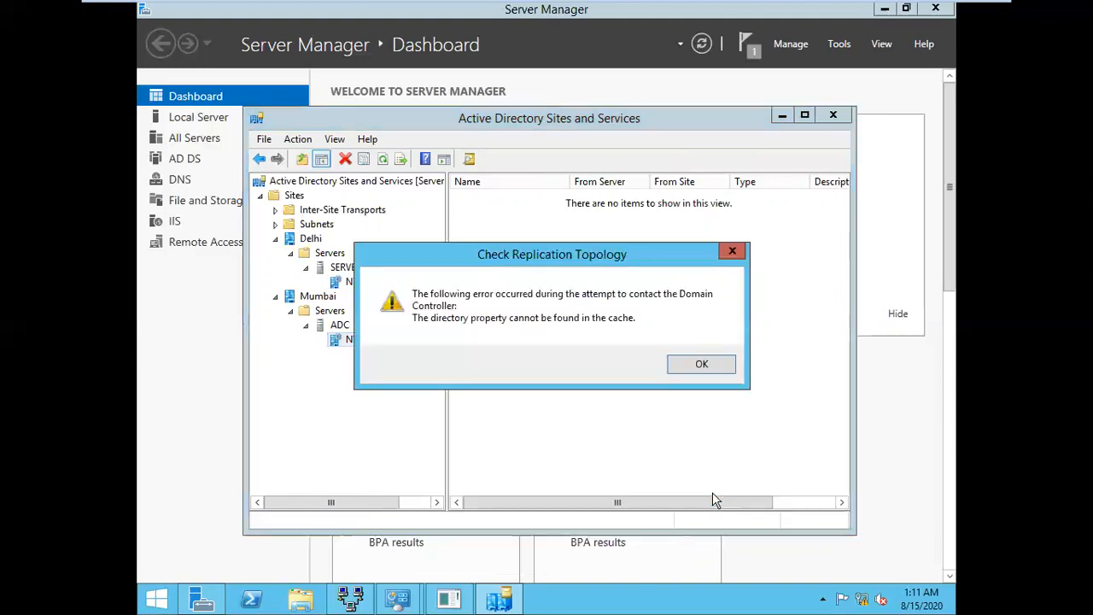
{"action": "left_click", "coordinate": [709, 364]}
{"action": "left_click", "coordinate": [385, 163]}
{"action": "left_click", "coordinate": [385, 163]}
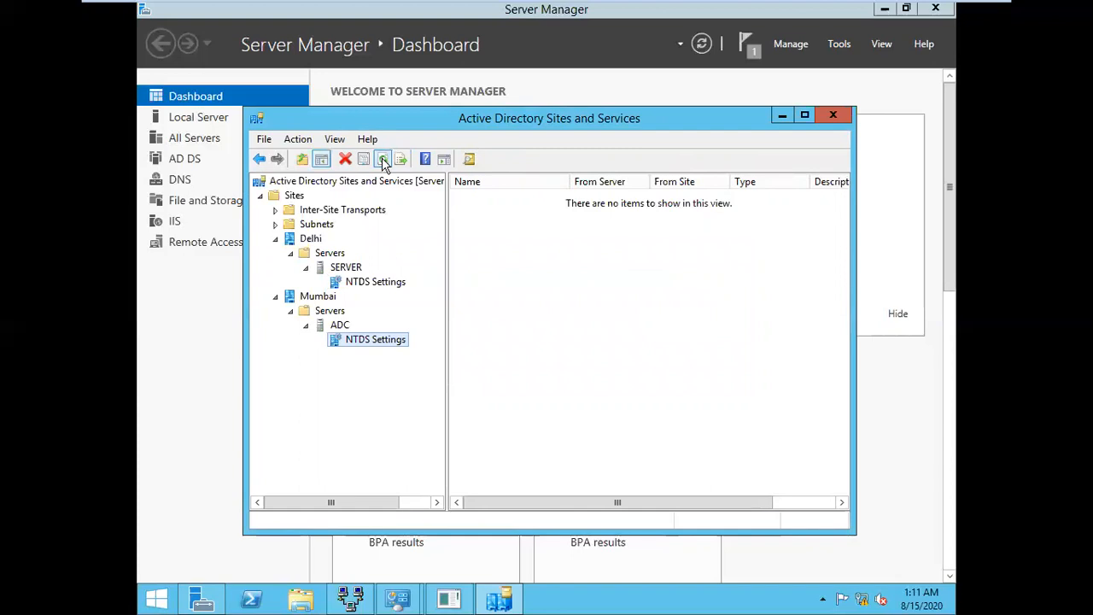
{"action": "left_click", "coordinate": [385, 163]}
{"action": "left_click", "coordinate": [338, 325]}
{"action": "left_click", "coordinate": [408, 163]}
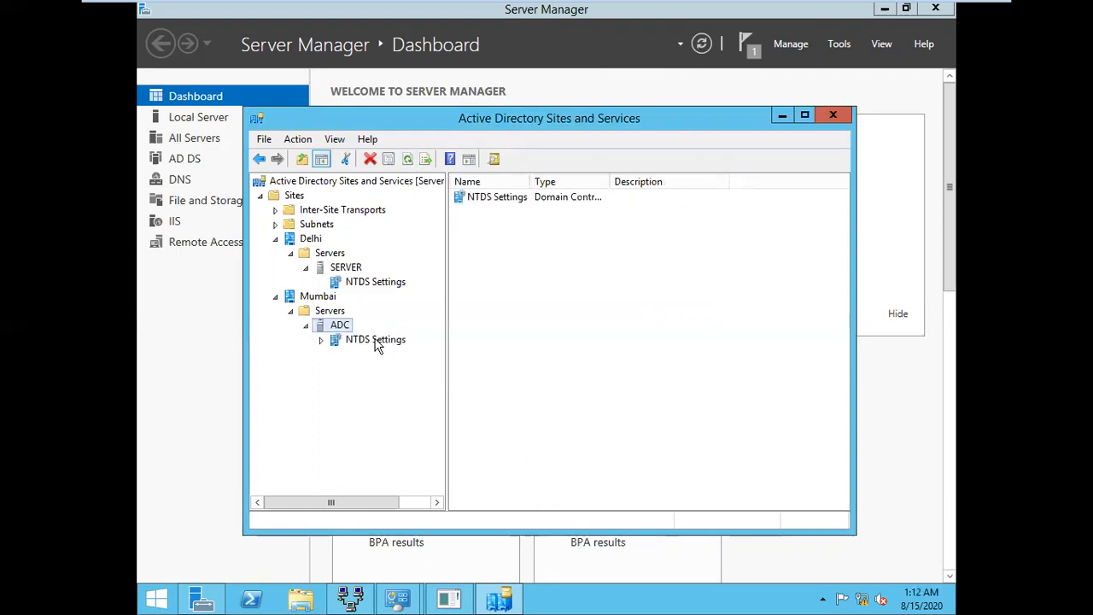
Replicate configuration from the selected DC on Mumbai's NTDS Settings, then refresh
{"action": "left_click", "coordinate": [376, 340]}
{"action": "right_click", "coordinate": [375, 342]}
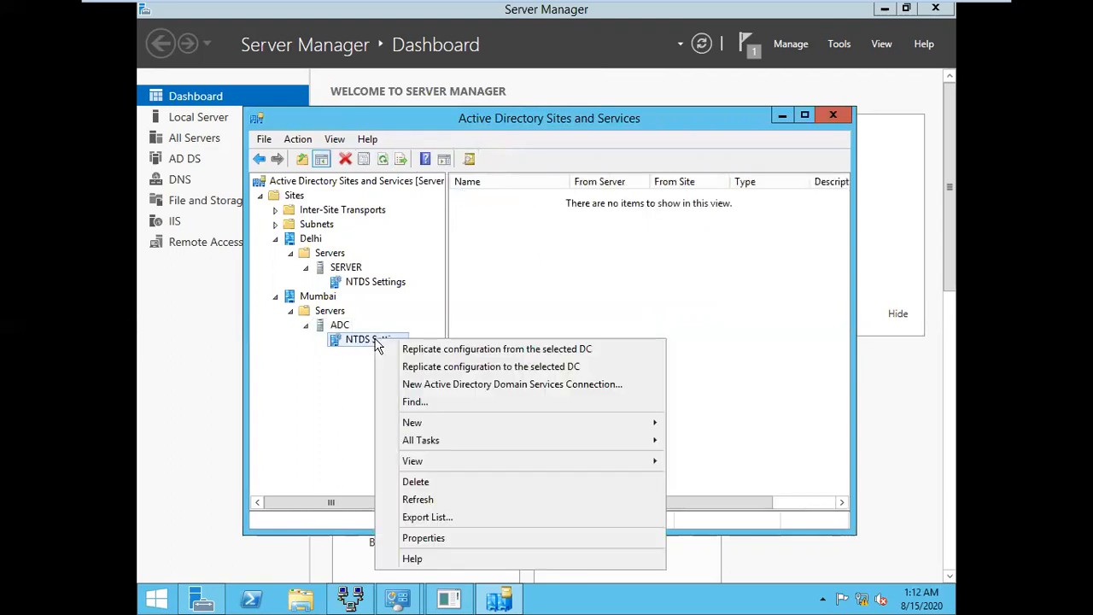
{"action": "left_click", "coordinate": [477, 351]}
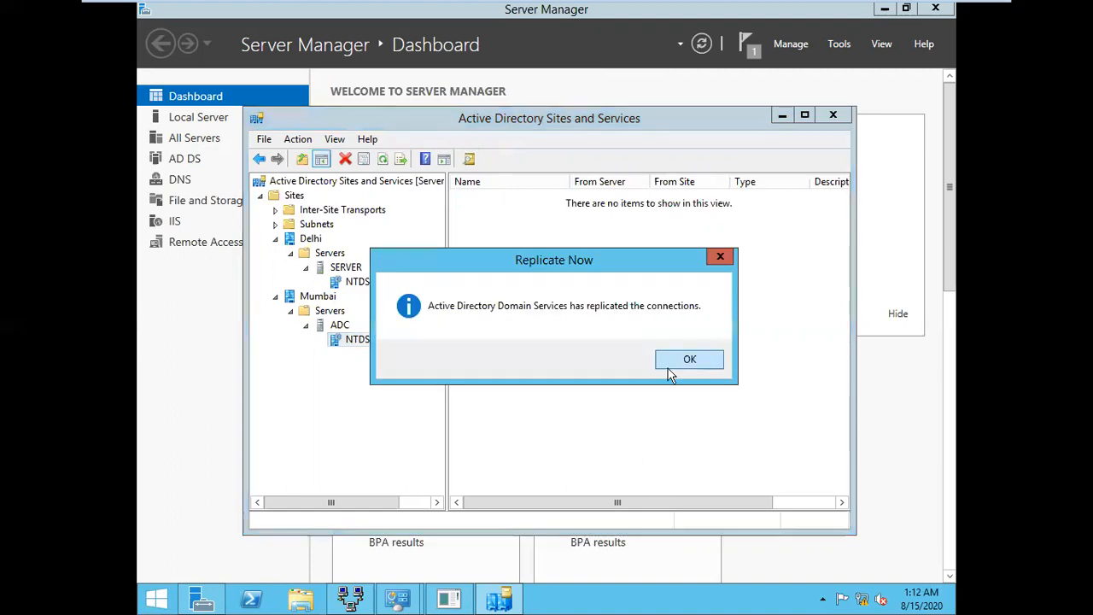
{"action": "left_click", "coordinate": [677, 363]}
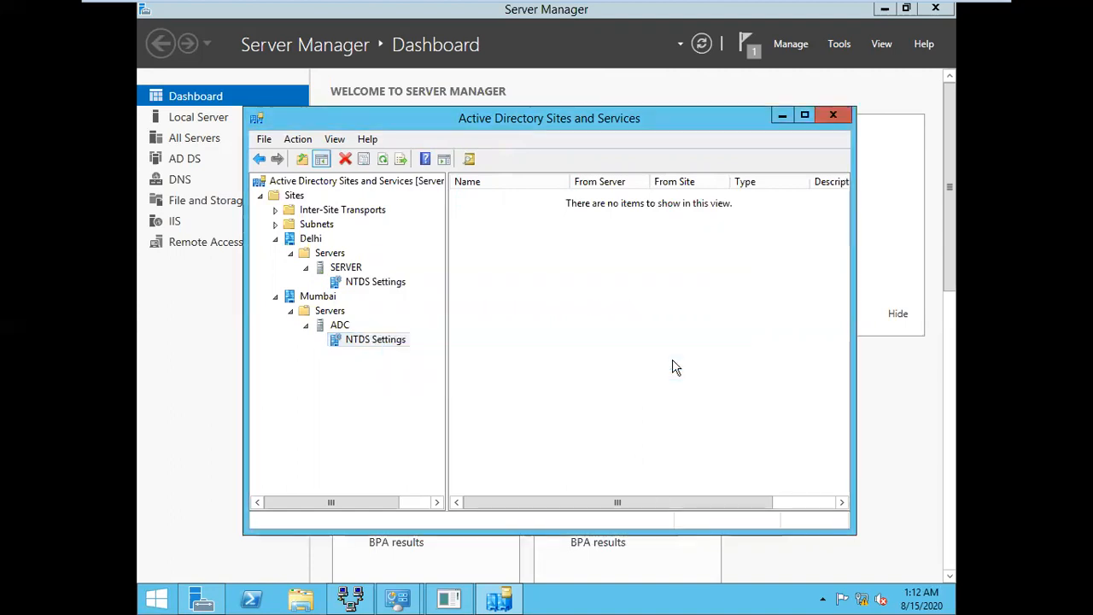
{"action": "left_click", "coordinate": [382, 159]}
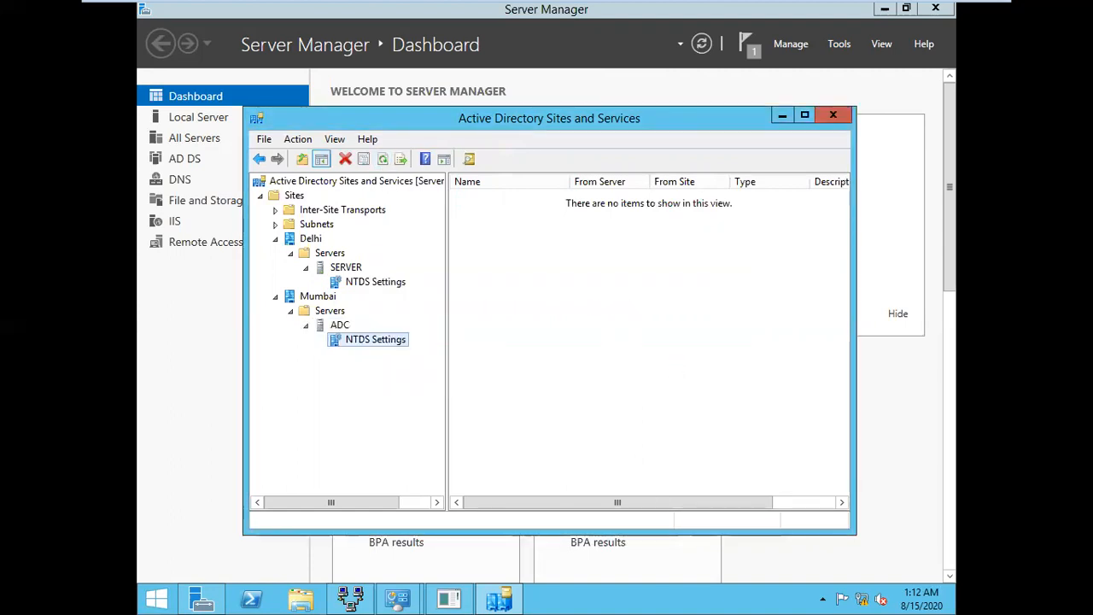
Run Check Replication Topology on Mumbai's NTDS Settings and refresh the connections twice
{"action": "right_click", "coordinate": [378, 342]}
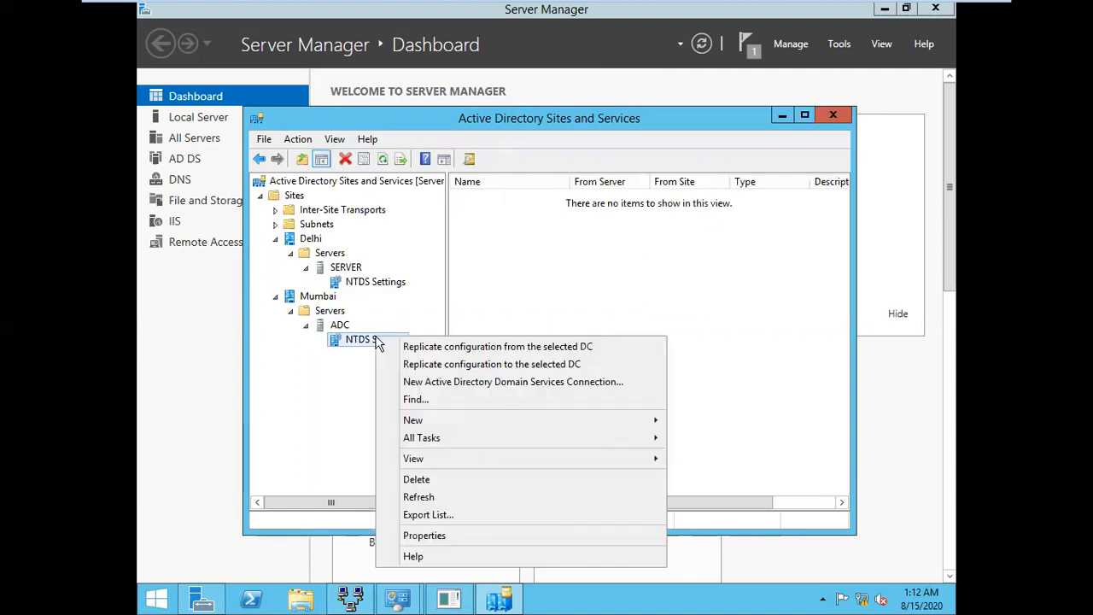
{"action": "mouse_move", "coordinate": [495, 437]}
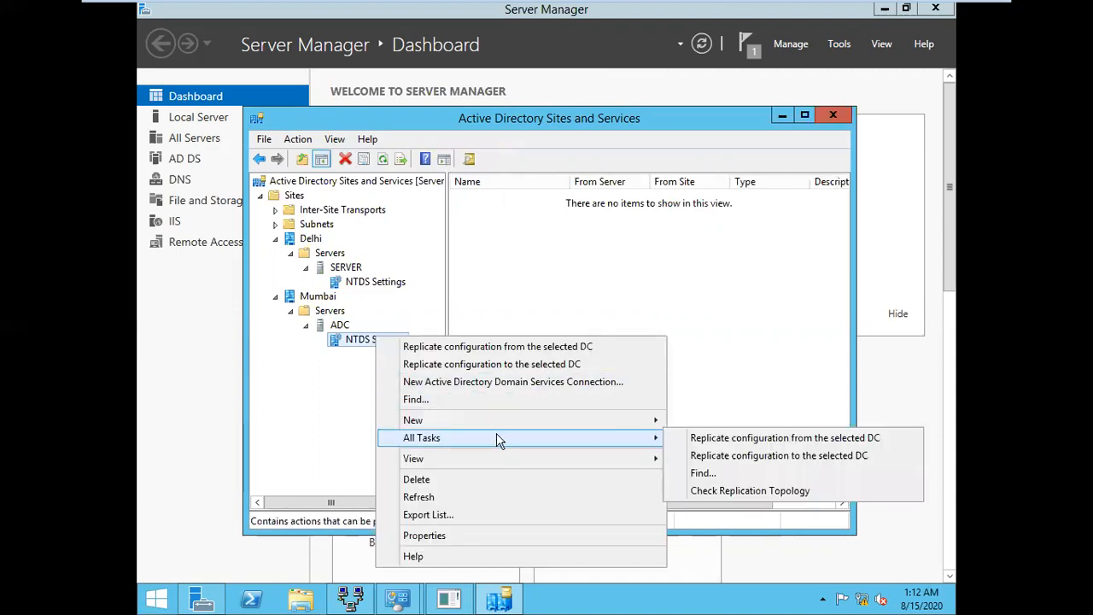
{"action": "left_click", "coordinate": [772, 489]}
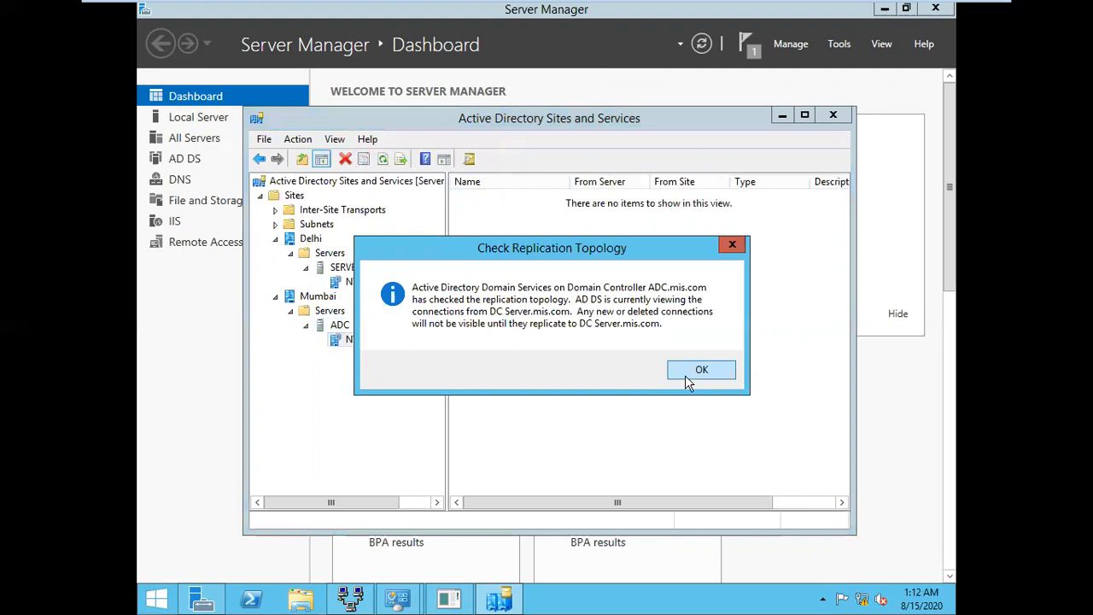
{"action": "left_click", "coordinate": [699, 371]}
{"action": "left_click", "coordinate": [386, 165]}
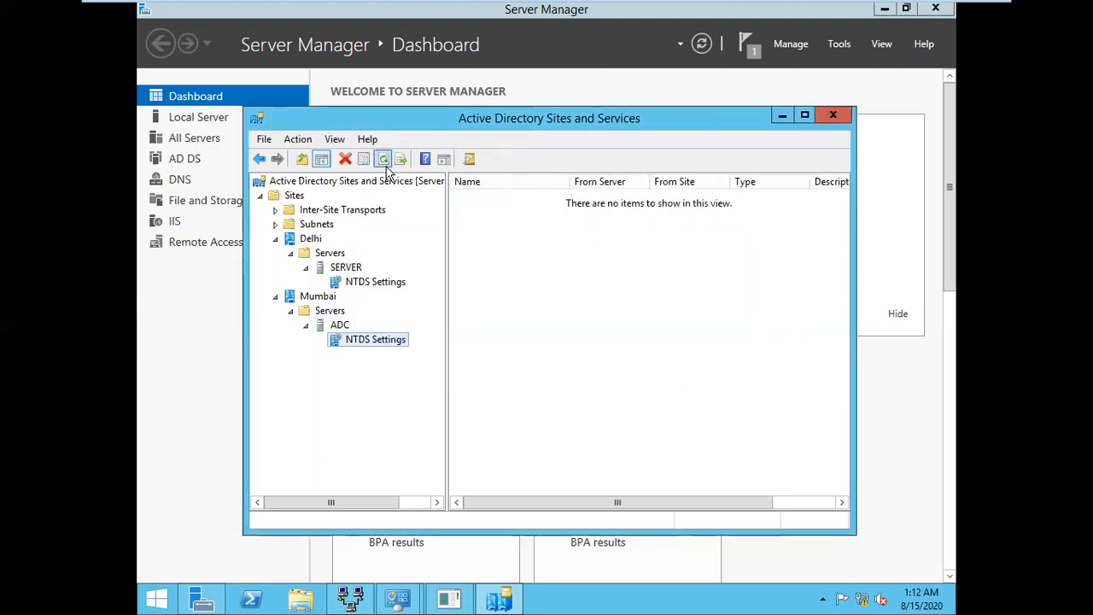
{"action": "left_click", "coordinate": [386, 166]}
Re-expand Mumbai's ADC node and review both servers' NTDS Settings connections
{"action": "double_click", "coordinate": [338, 328]}
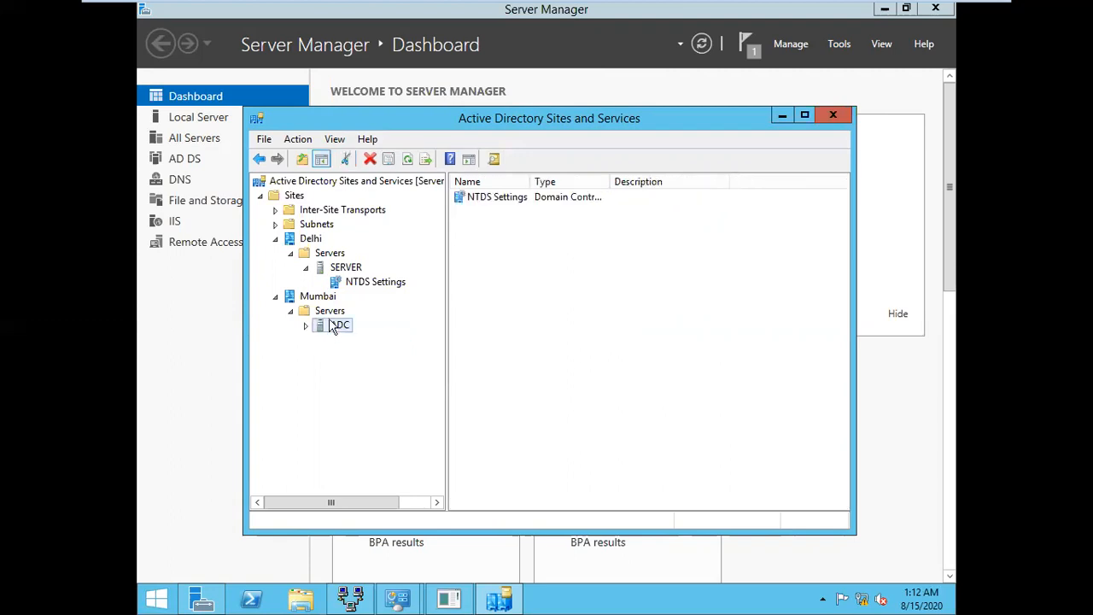
{"action": "double_click", "coordinate": [334, 327]}
{"action": "left_click", "coordinate": [376, 340]}
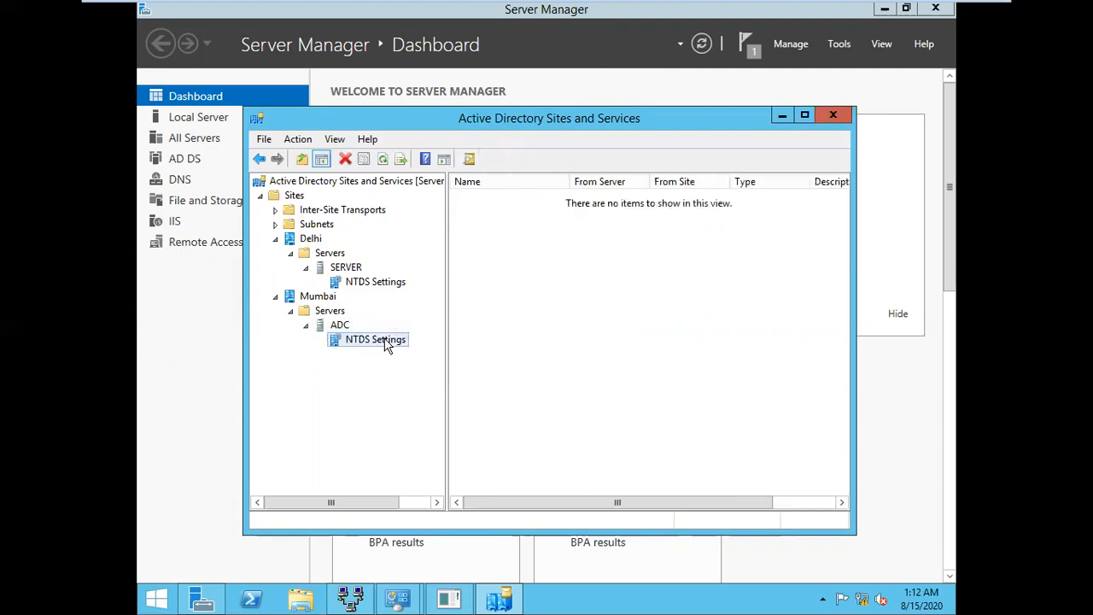
{"action": "right_click", "coordinate": [386, 342]}
{"action": "left_click", "coordinate": [400, 284]}
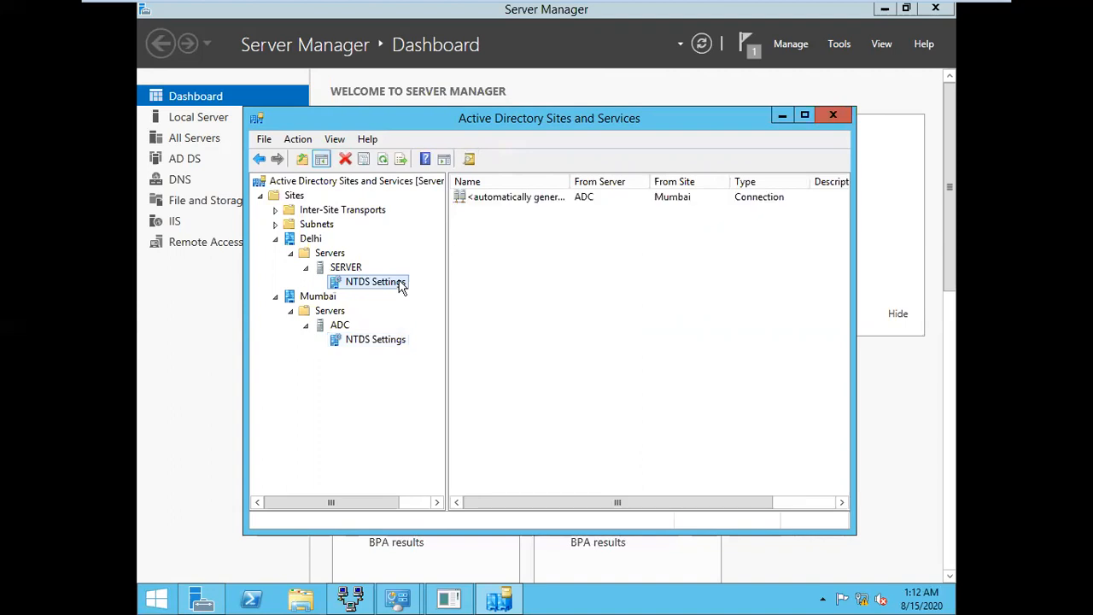
Replicate configuration both from and to the selected DC on Mumbai's NTDS Settings
{"action": "left_click", "coordinate": [397, 344]}
{"action": "right_click", "coordinate": [397, 343]}
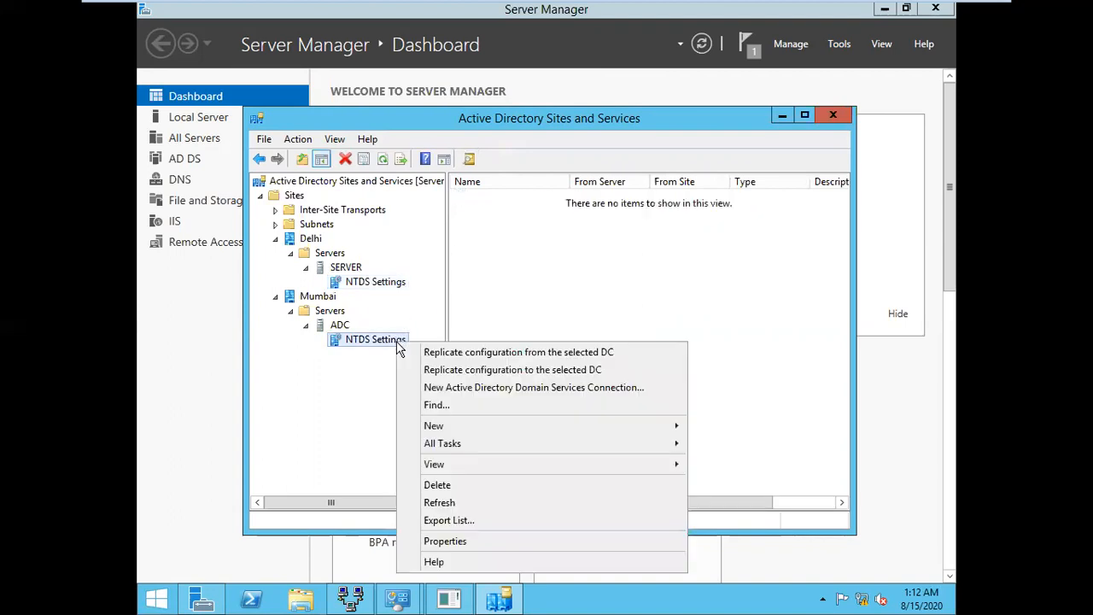
{"action": "left_click", "coordinate": [458, 354]}
{"action": "left_click", "coordinate": [688, 358]}
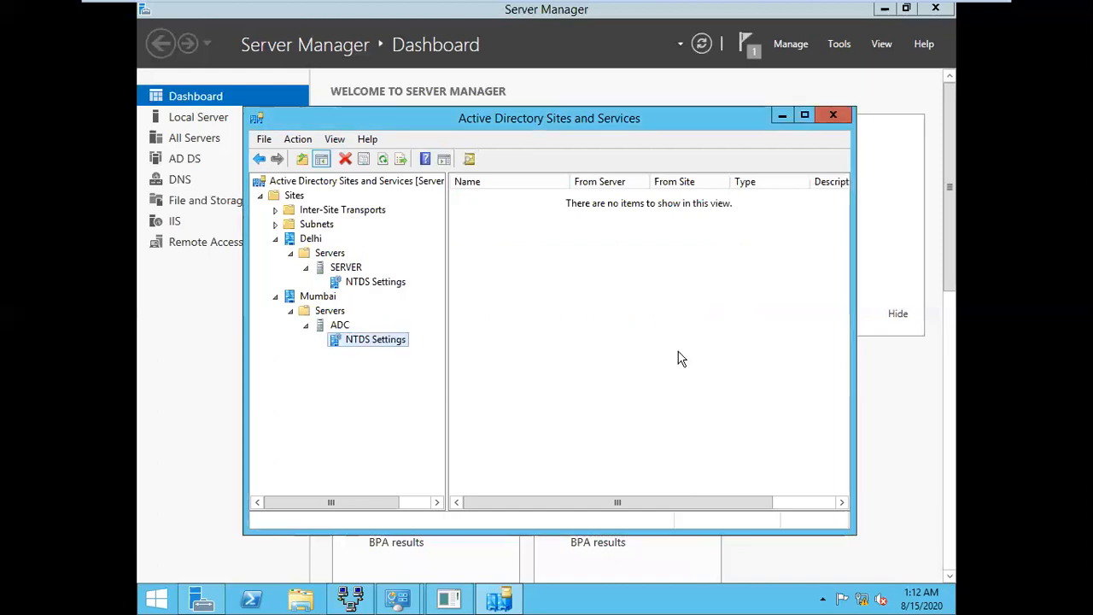
{"action": "right_click", "coordinate": [372, 343]}
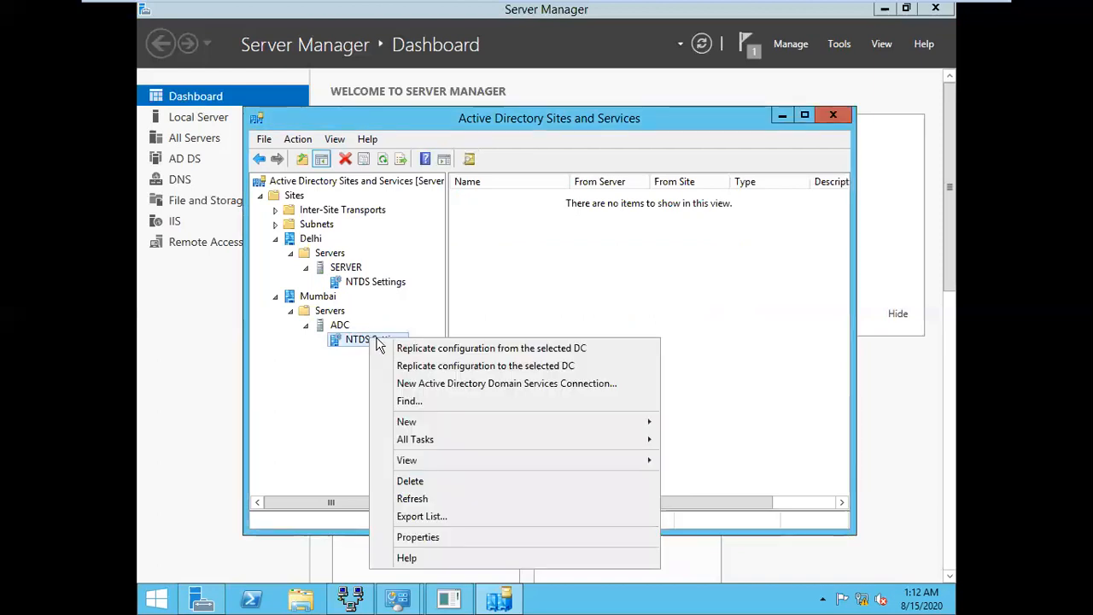
{"action": "left_click", "coordinate": [372, 364]}
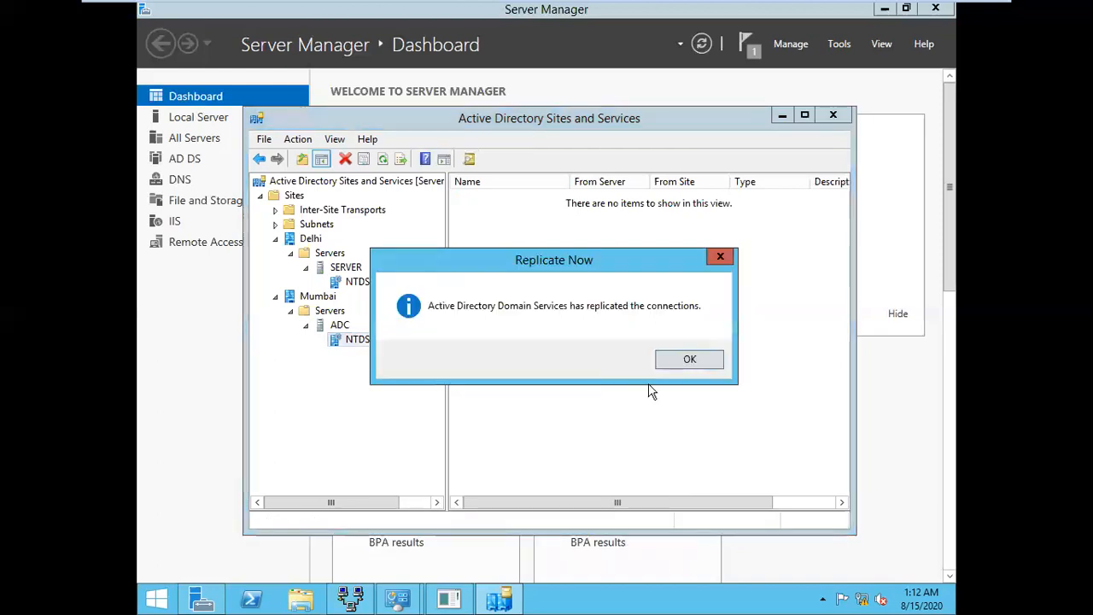
{"action": "left_click", "coordinate": [690, 361]}
Refresh to reveal the automatic connection from SERVER, then close Sites and Services
{"action": "left_click", "coordinate": [382, 164]}
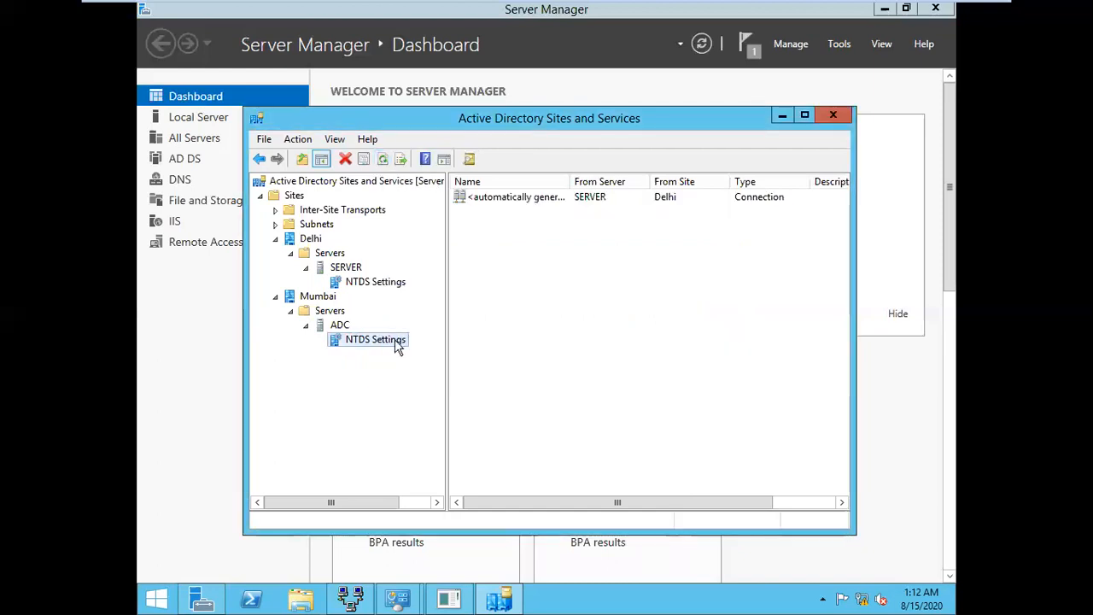
{"action": "left_click", "coordinate": [602, 200]}
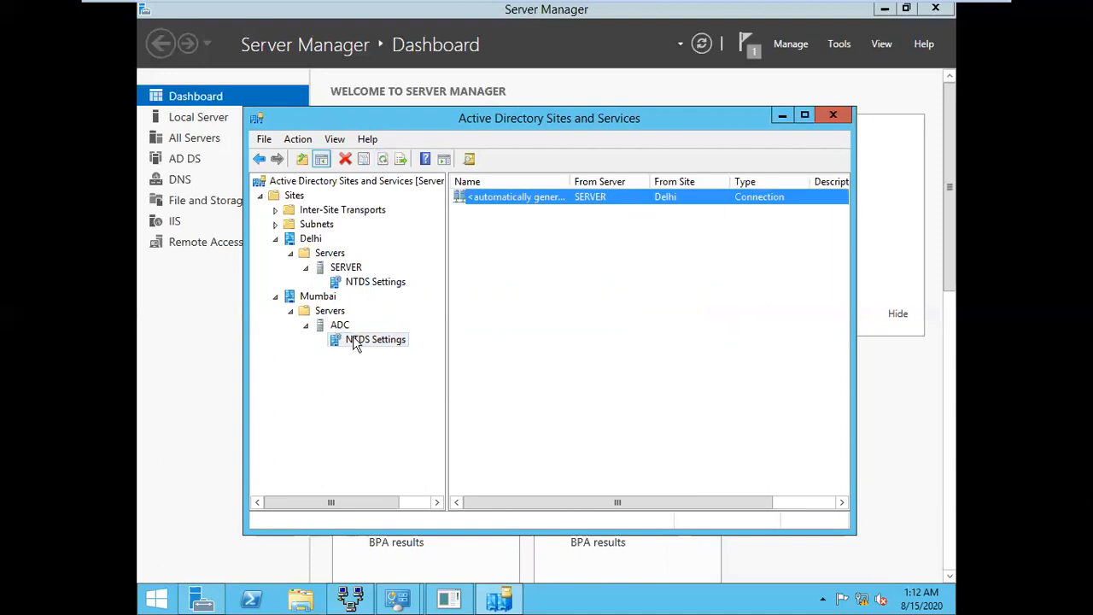
{"action": "left_click", "coordinate": [841, 123]}
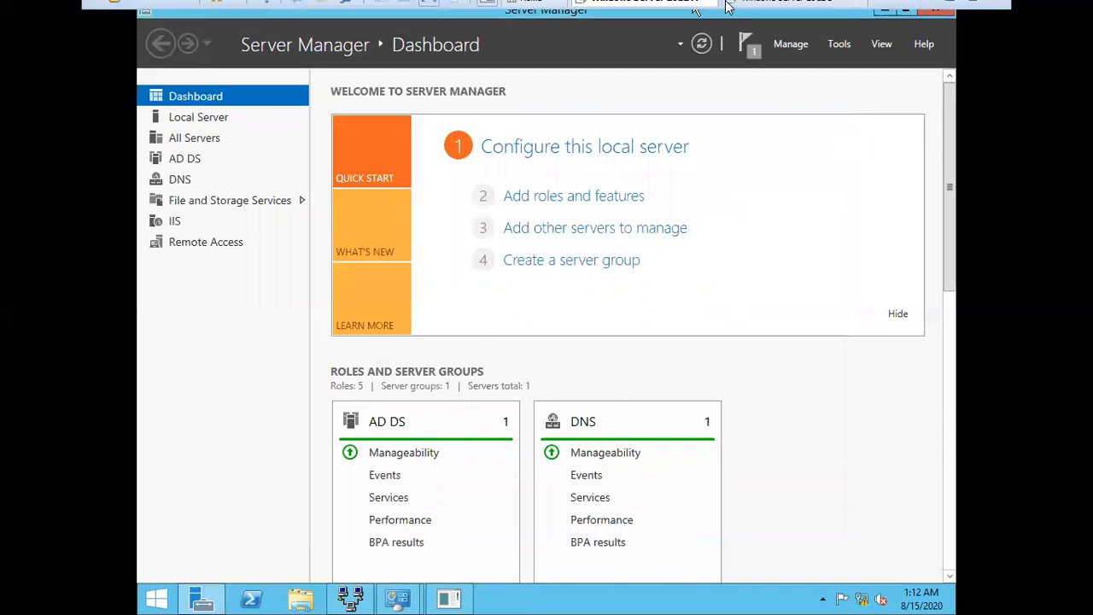
On the second server, open Users and Computers and the mis.com Users container
{"action": "left_click", "coordinate": [773, 12]}
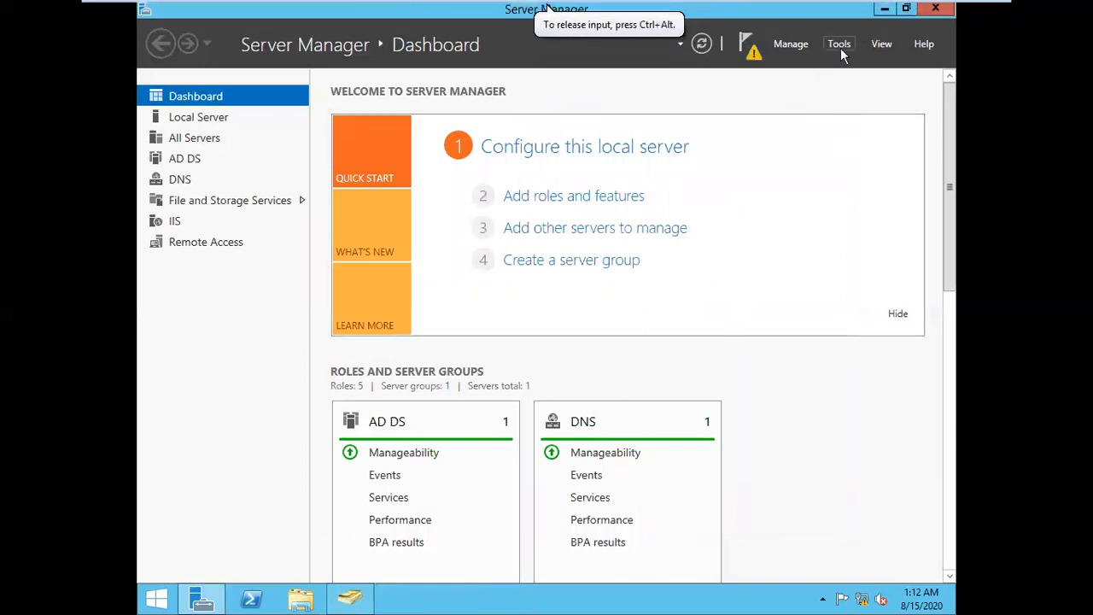
{"action": "left_click", "coordinate": [351, 603]}
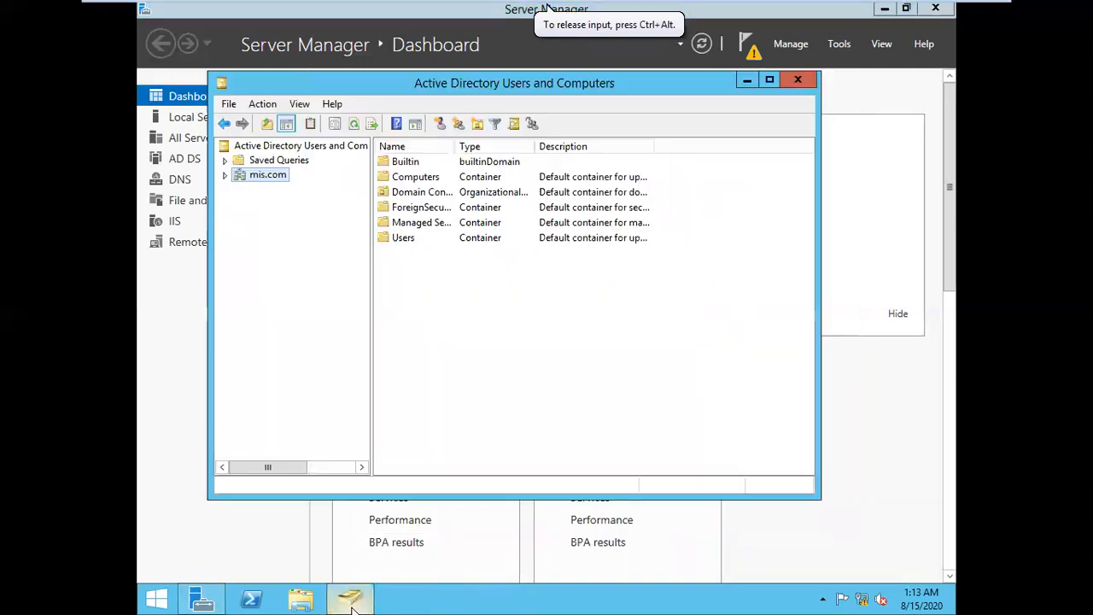
{"action": "double_click", "coordinate": [408, 243]}
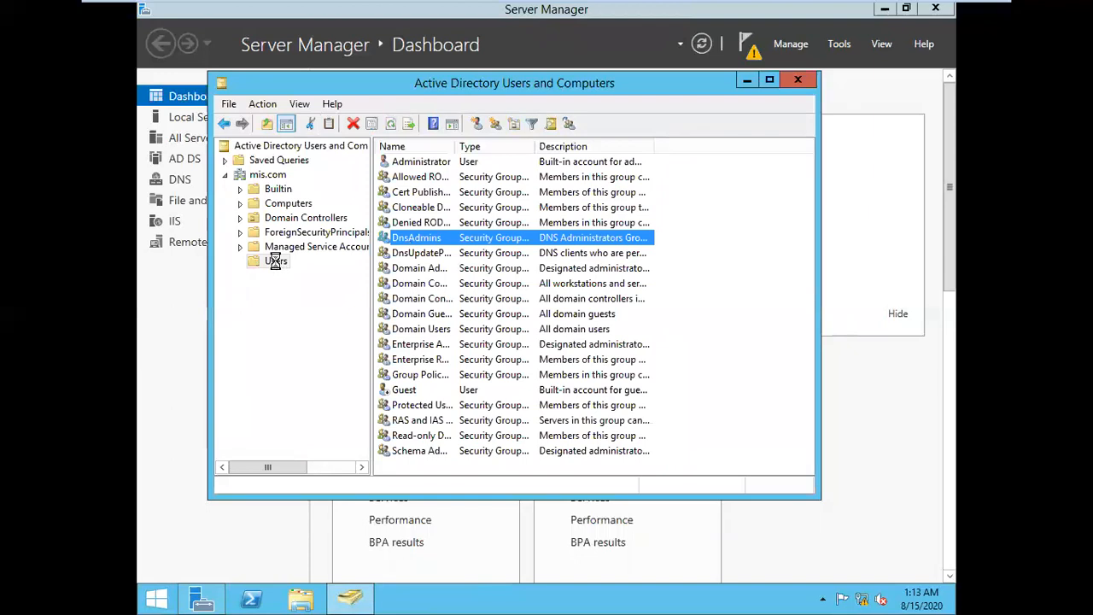
Start a new user in Users named A1 with logon name A1
{"action": "right_click", "coordinate": [276, 263]}
{"action": "mouse_move", "coordinate": [397, 310]}
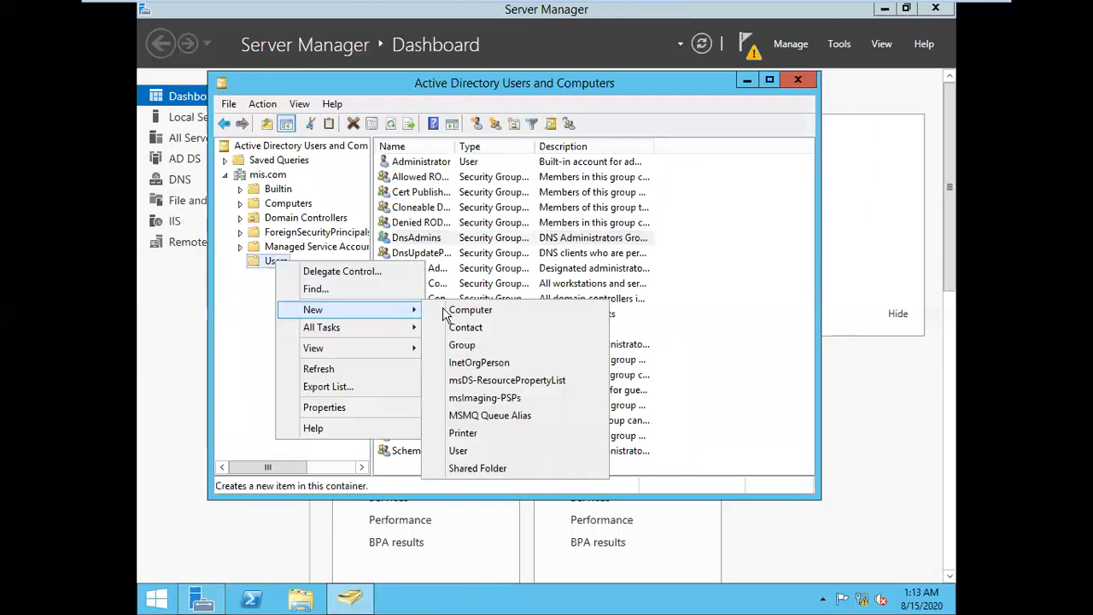
{"action": "left_click", "coordinate": [482, 453]}
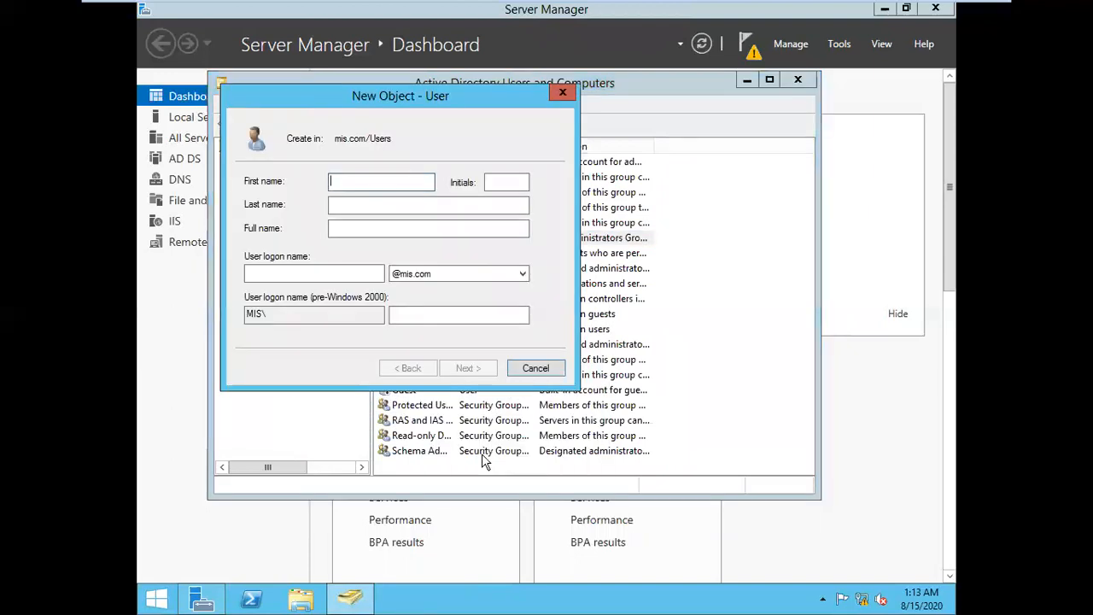
{"action": "type", "text": "A1"}
{"action": "key", "text": "Tab"}
{"action": "key", "text": "Tab"}
{"action": "key", "text": "Tab"}
{"action": "key", "text": "Tab"}
{"action": "type", "text": "A1"}
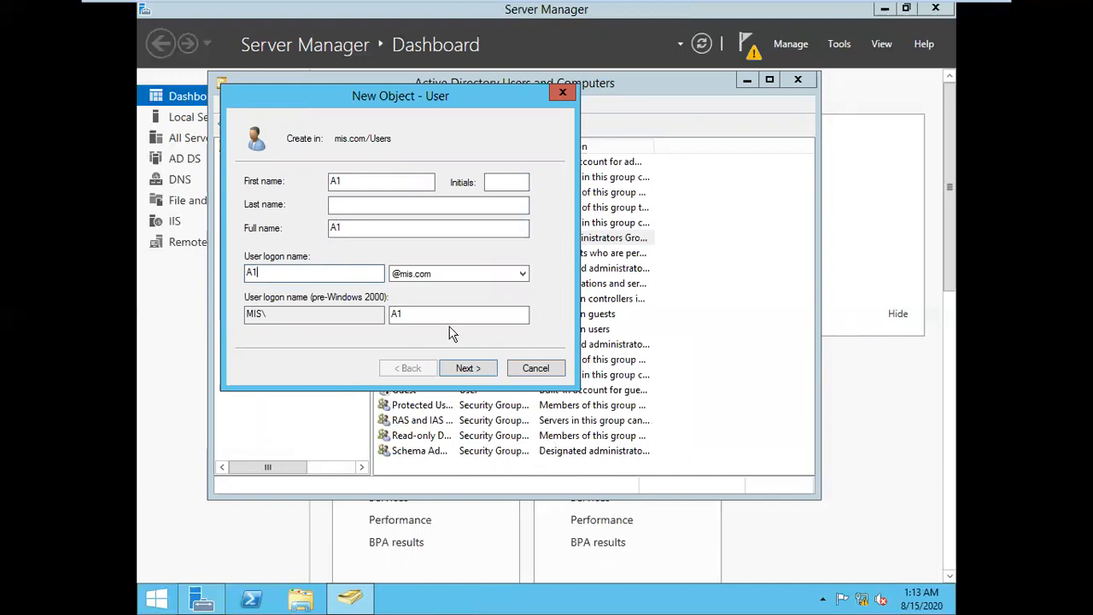
{"action": "left_click", "coordinate": [468, 368]}
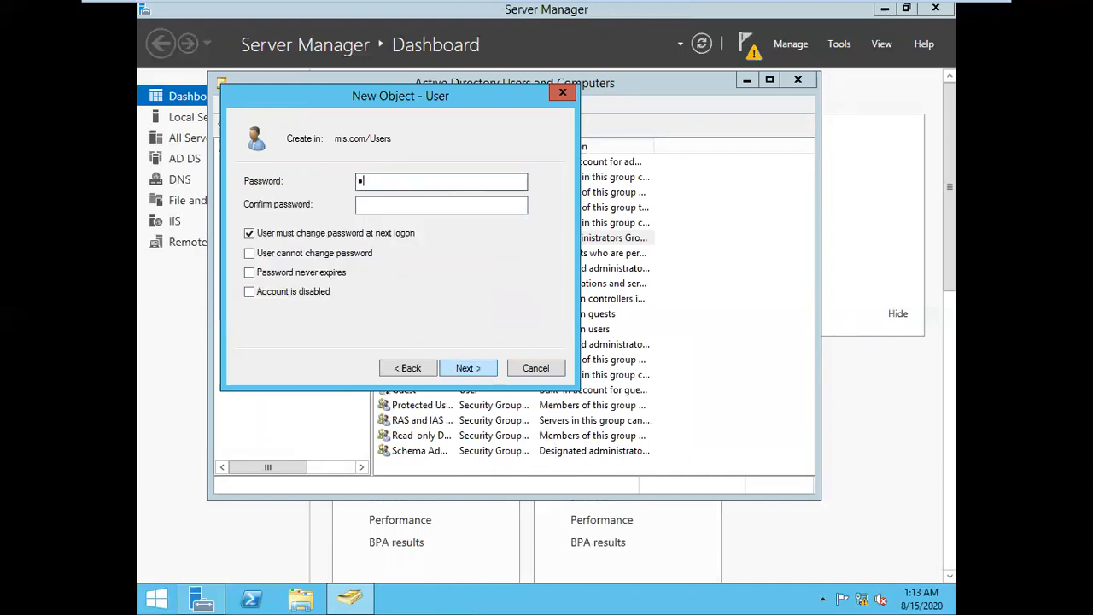
Give A1 a password that cannot be changed and never expires, and finish creating the user
{"action": "key", "text": "Tab"}
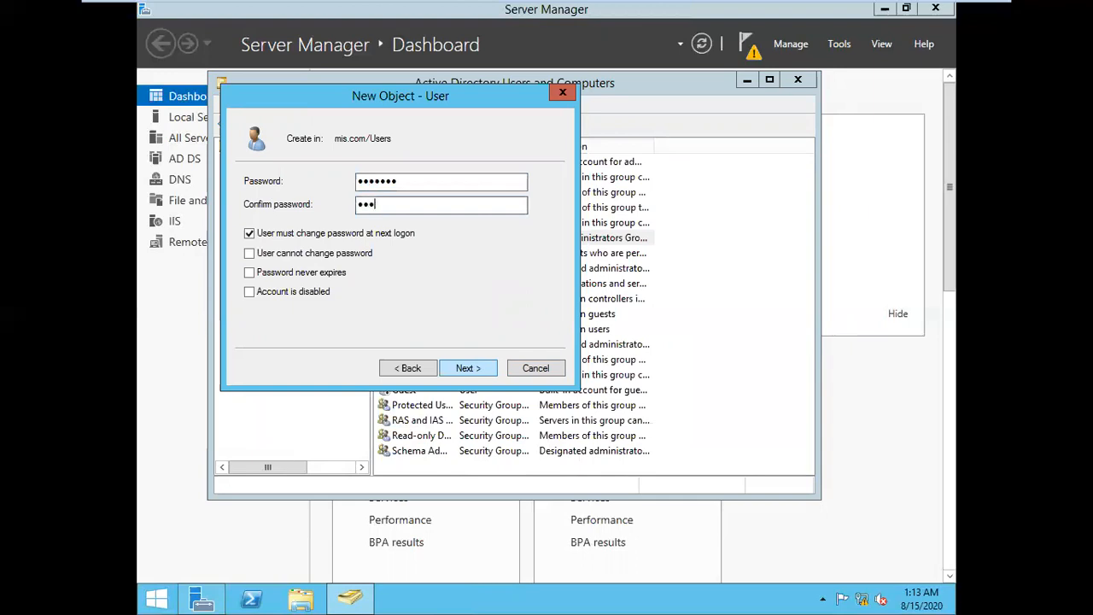
{"action": "type", "text": "3"}
{"action": "key", "text": "Tab"}
{"action": "key", "text": "space"}
{"action": "key", "text": "Tab"}
{"action": "key", "text": "space"}
{"action": "key", "text": "Tab"}
{"action": "key", "text": "space"}
{"action": "key", "text": "Tab"}
{"action": "key", "text": "Tab"}
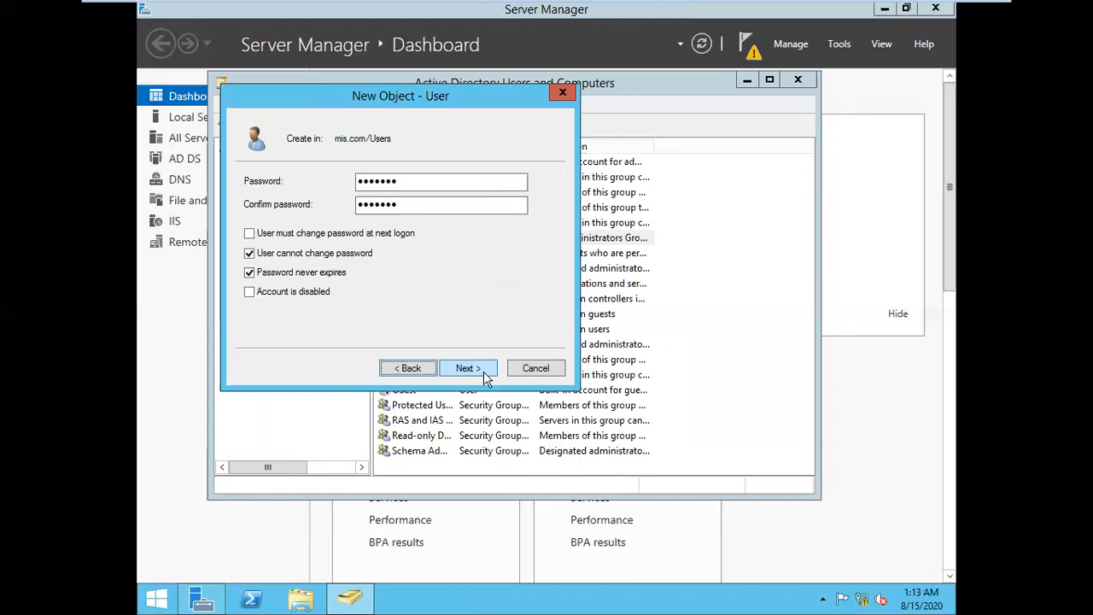
{"action": "left_click", "coordinate": [485, 379]}
{"action": "left_click", "coordinate": [485, 378]}
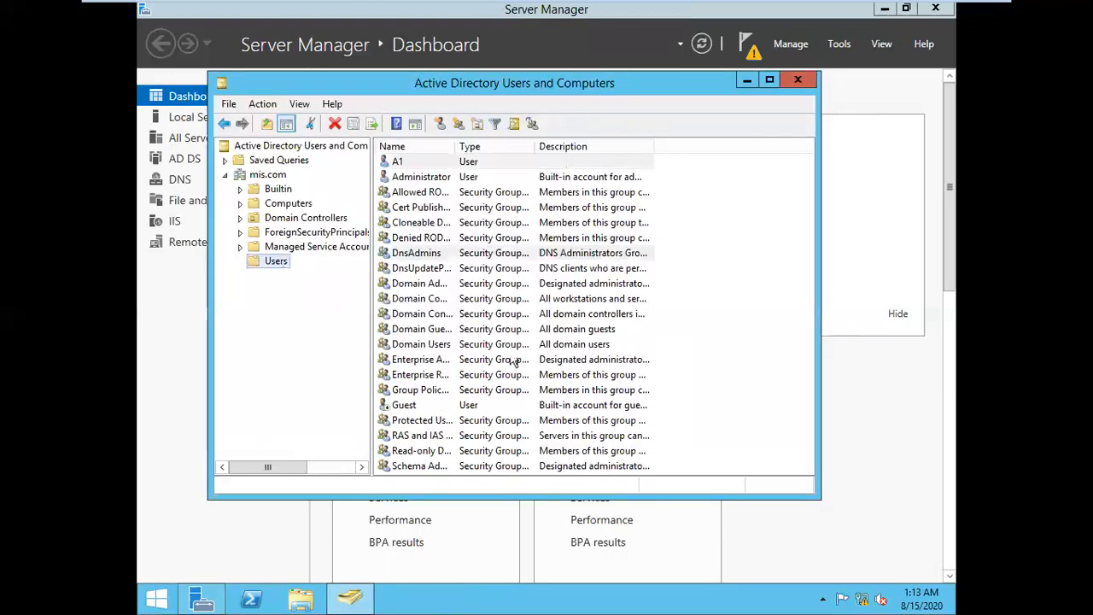
Reopen mis.com's Users container and select A1 in the list
{"action": "left_click", "coordinate": [273, 177]}
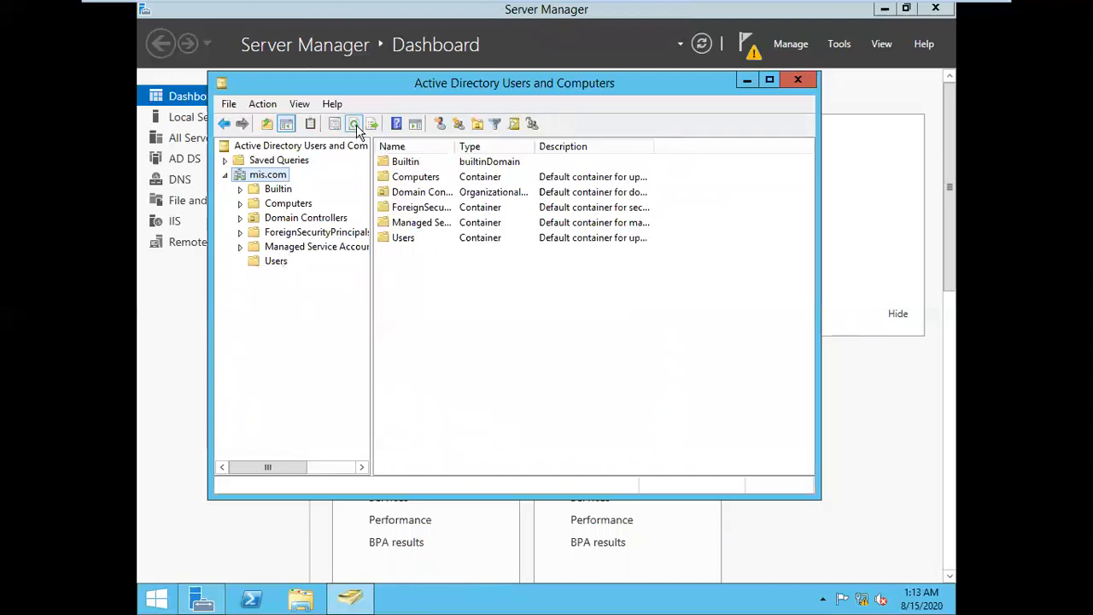
{"action": "left_click", "coordinate": [267, 261]}
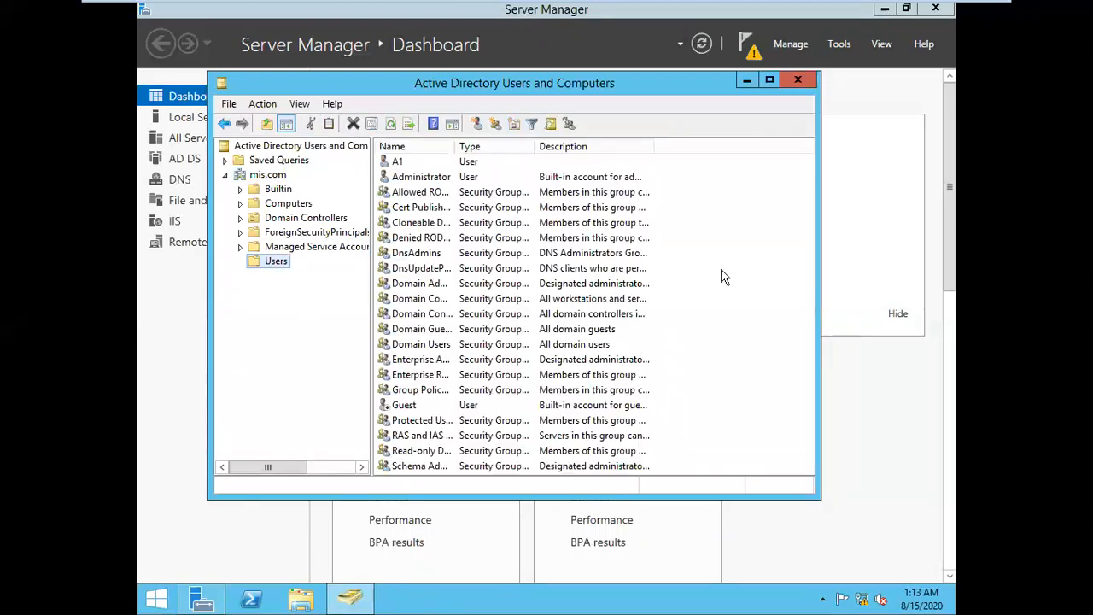
{"action": "left_click", "coordinate": [456, 163]}
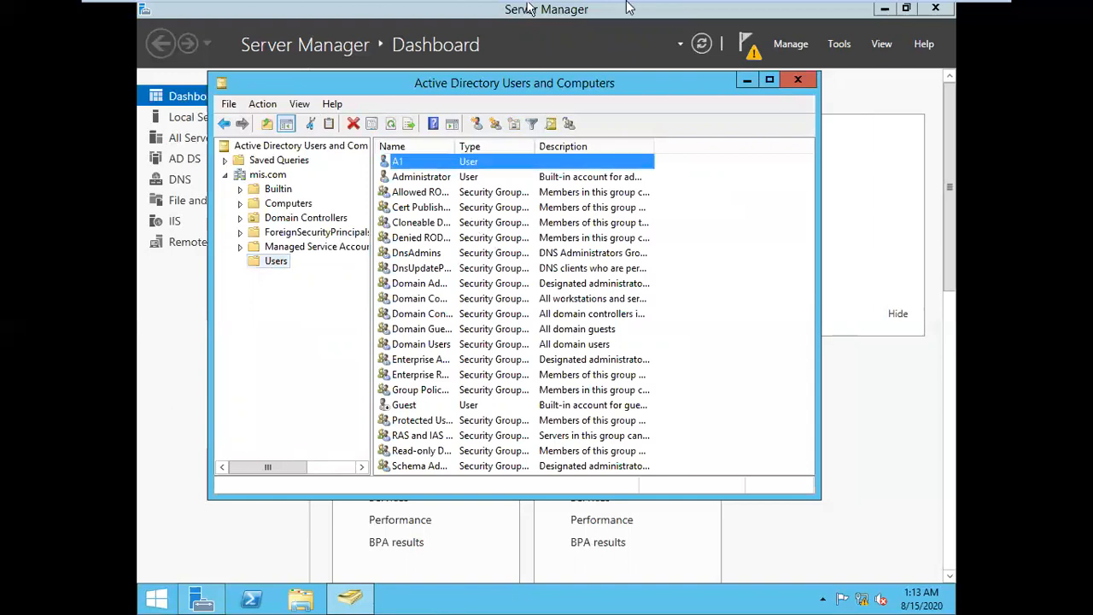
On the Windows Server 2012 A machine, launch Active Directory Users and Computers
{"action": "mouse_move", "coordinate": [627, 8]}
{"action": "left_click", "coordinate": [675, 11]}
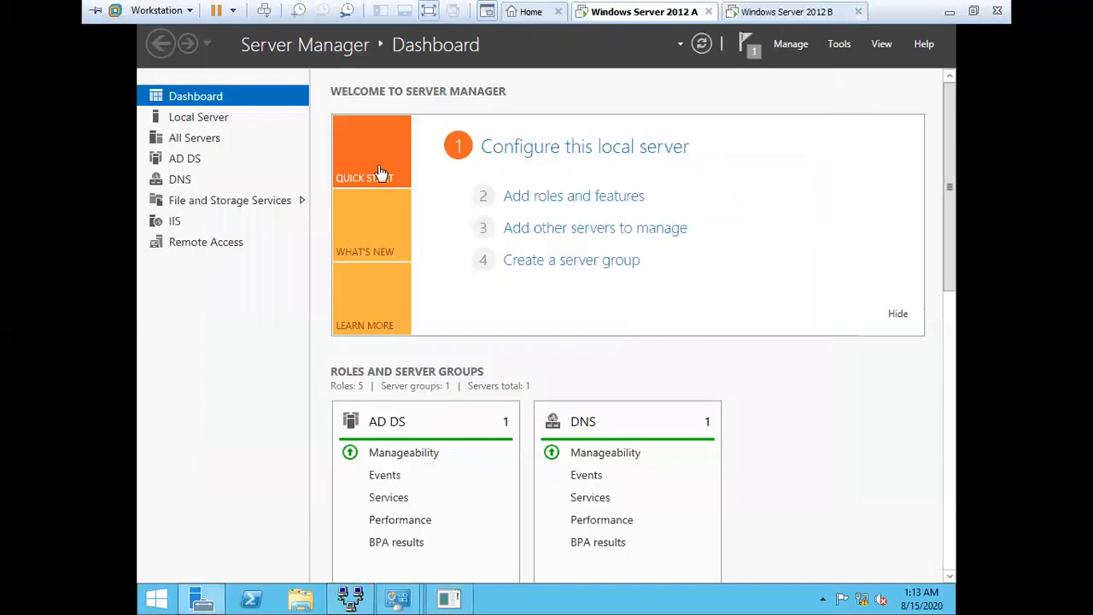
{"action": "left_click", "coordinate": [839, 44]}
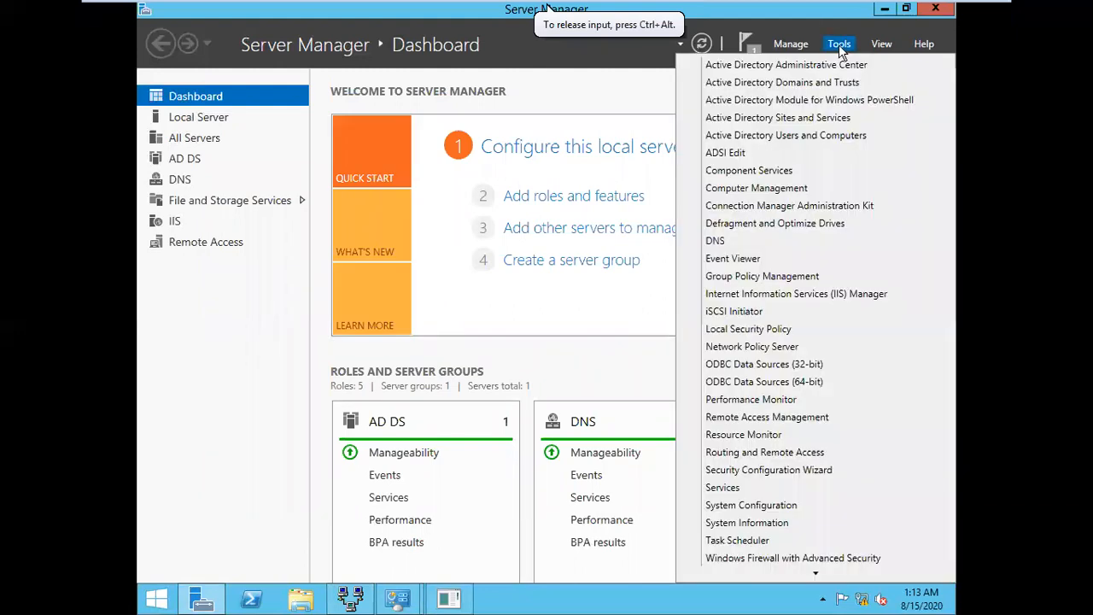
{"action": "left_click", "coordinate": [760, 135]}
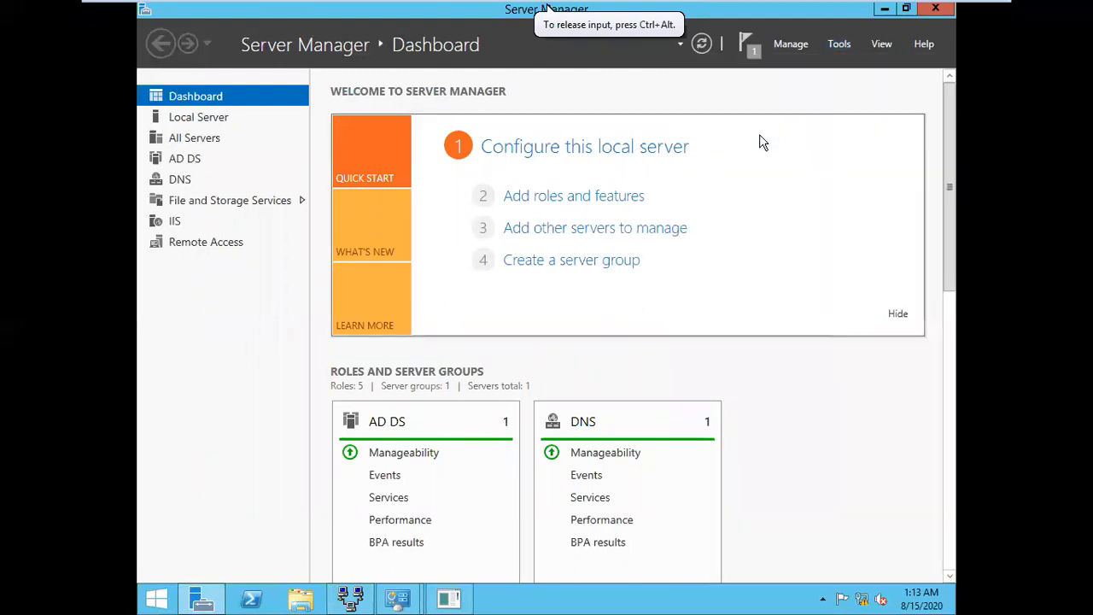
{"action": "left_click", "coordinate": [189, 345]}
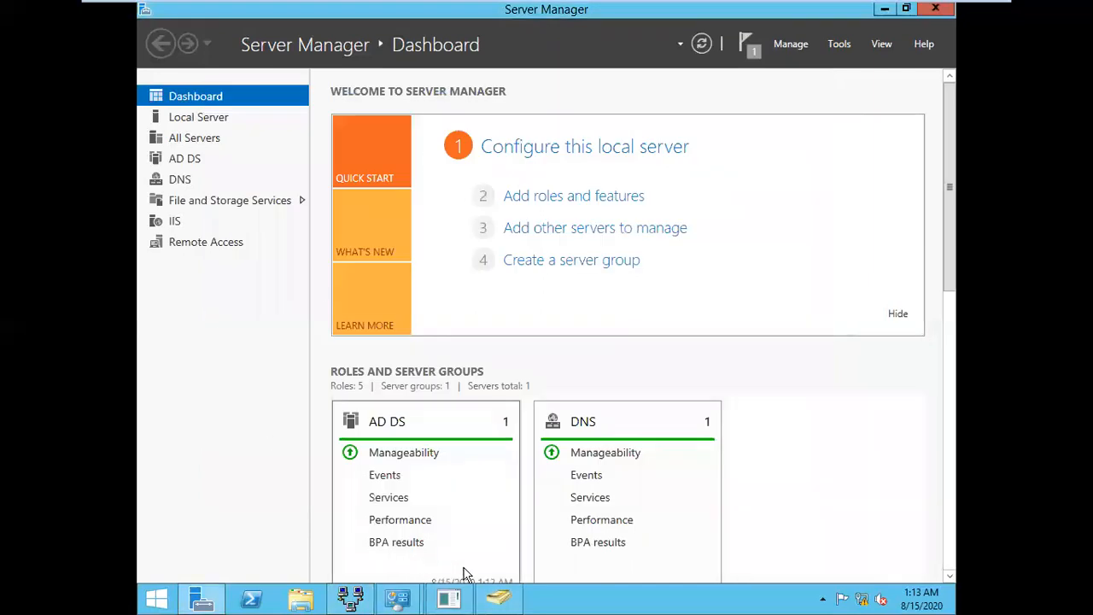
{"action": "left_click", "coordinate": [497, 601]}
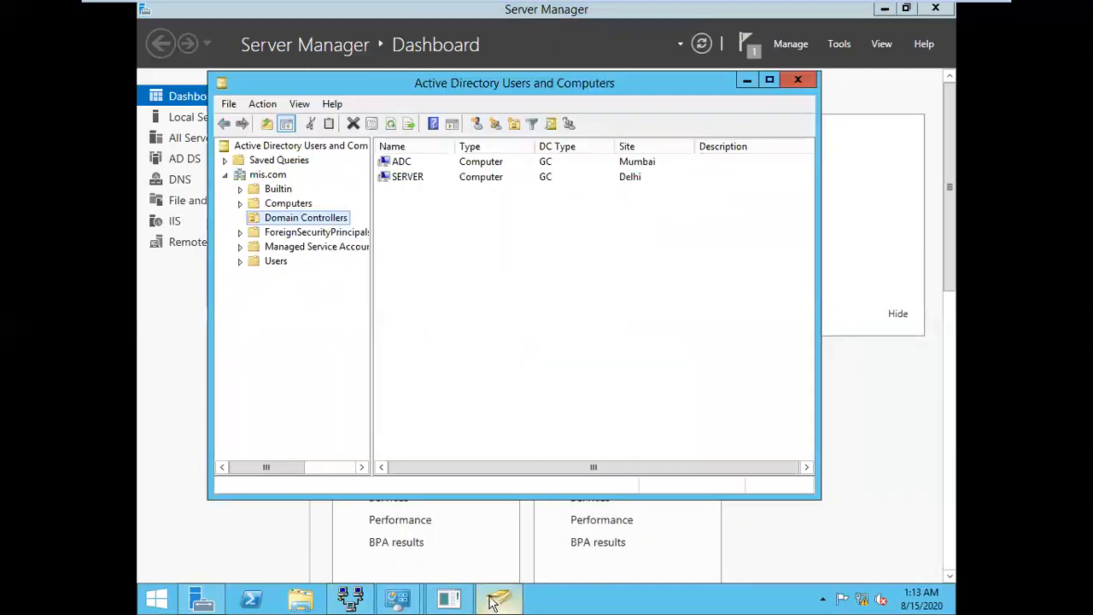
Refresh the Users container twice, finding A1 still missing, then return to the dashboard
{"action": "left_click", "coordinate": [272, 262]}
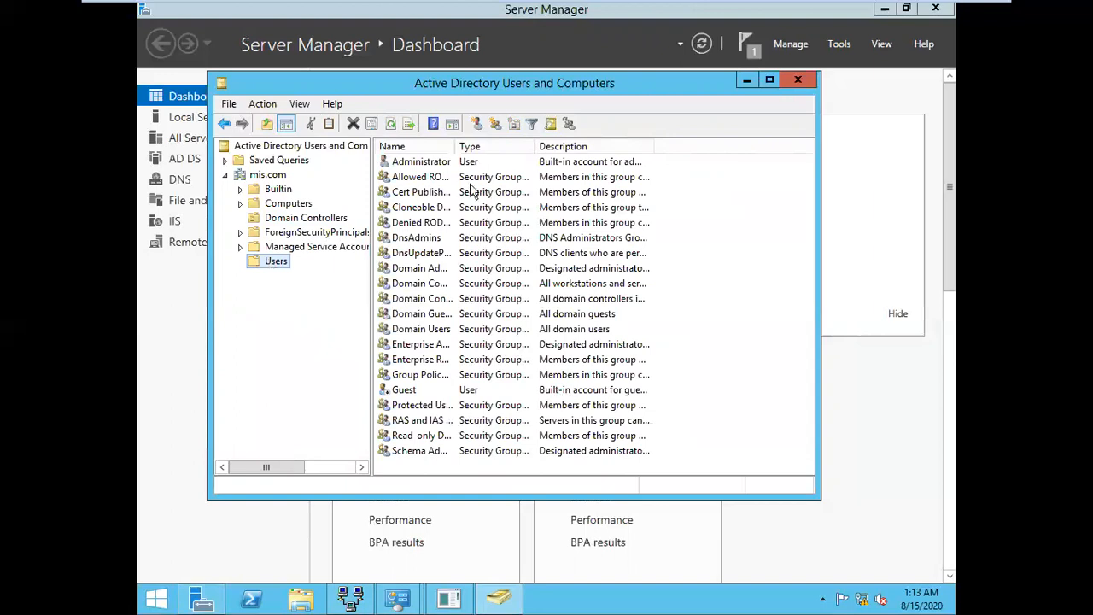
{"action": "left_click", "coordinate": [389, 125]}
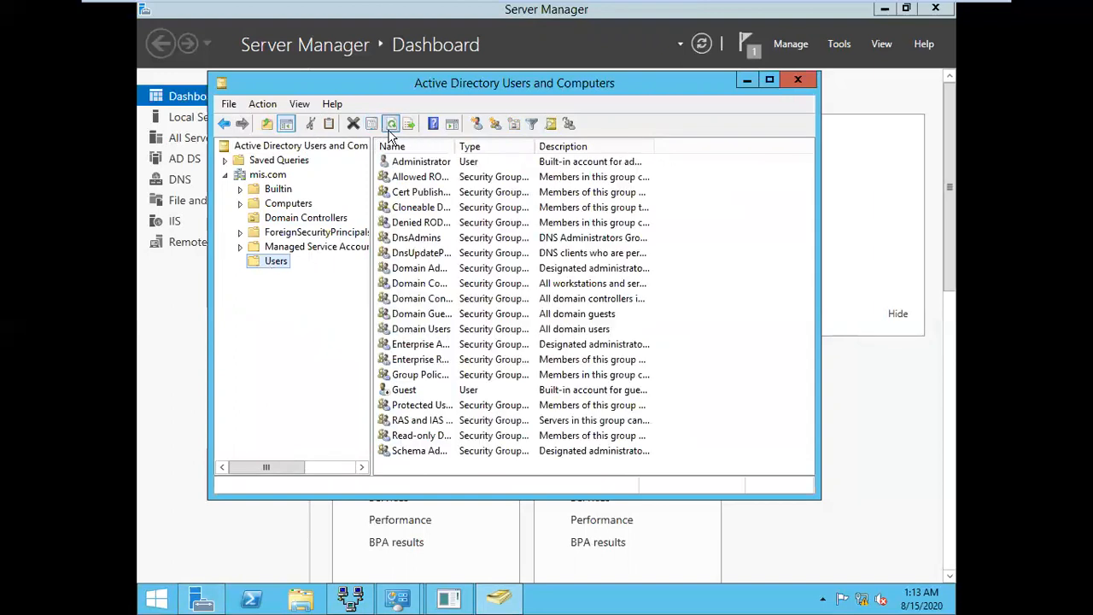
{"action": "left_click", "coordinate": [390, 126]}
{"action": "left_click", "coordinate": [489, 287]}
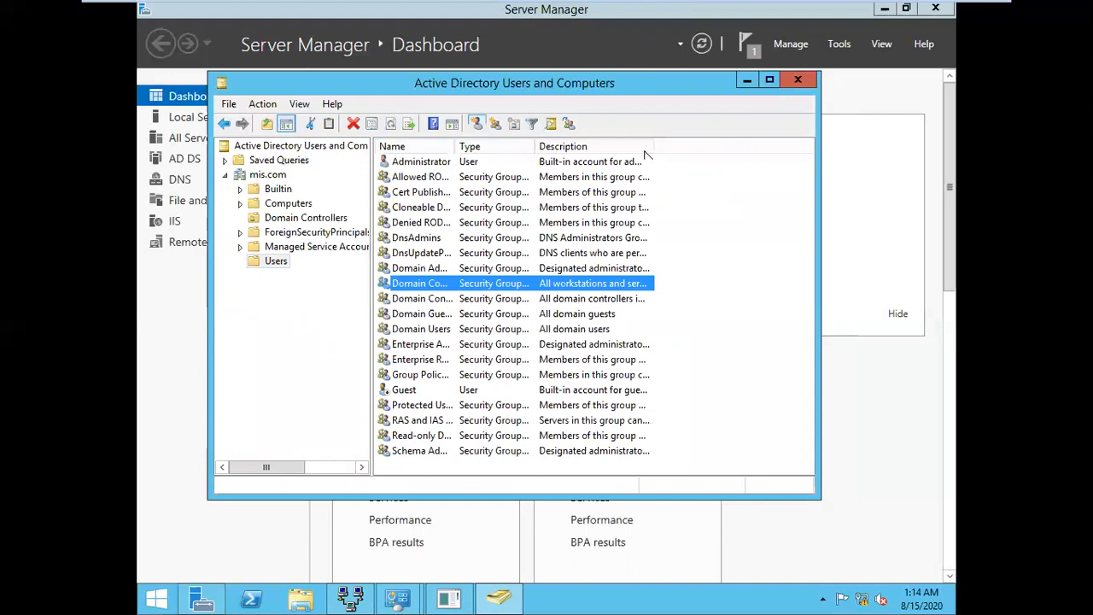
{"action": "left_click", "coordinate": [908, 192]}
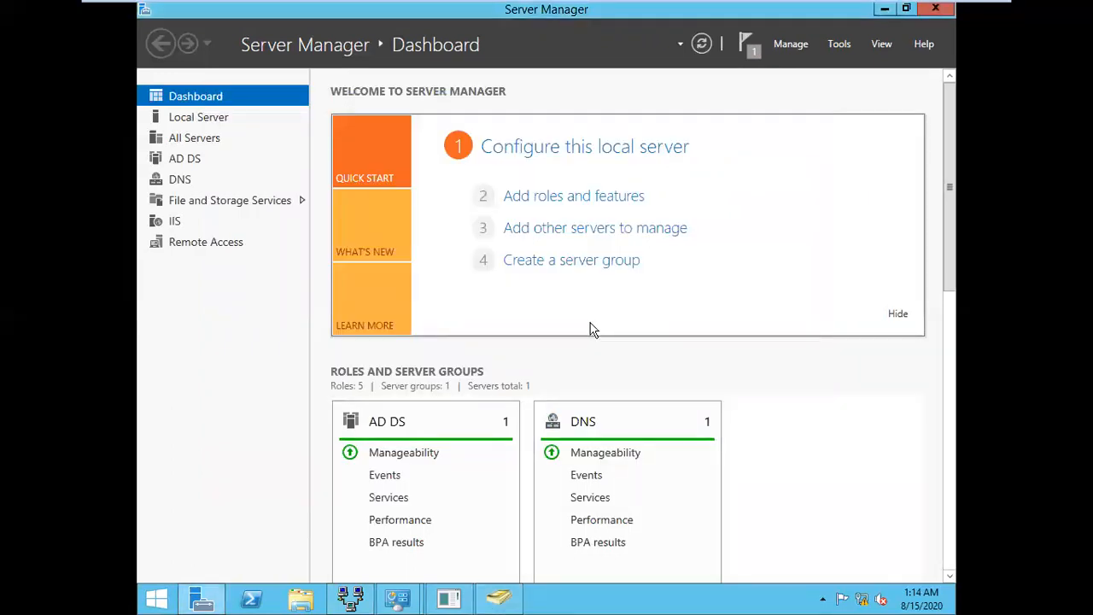
{"action": "left_click", "coordinate": [834, 44]}
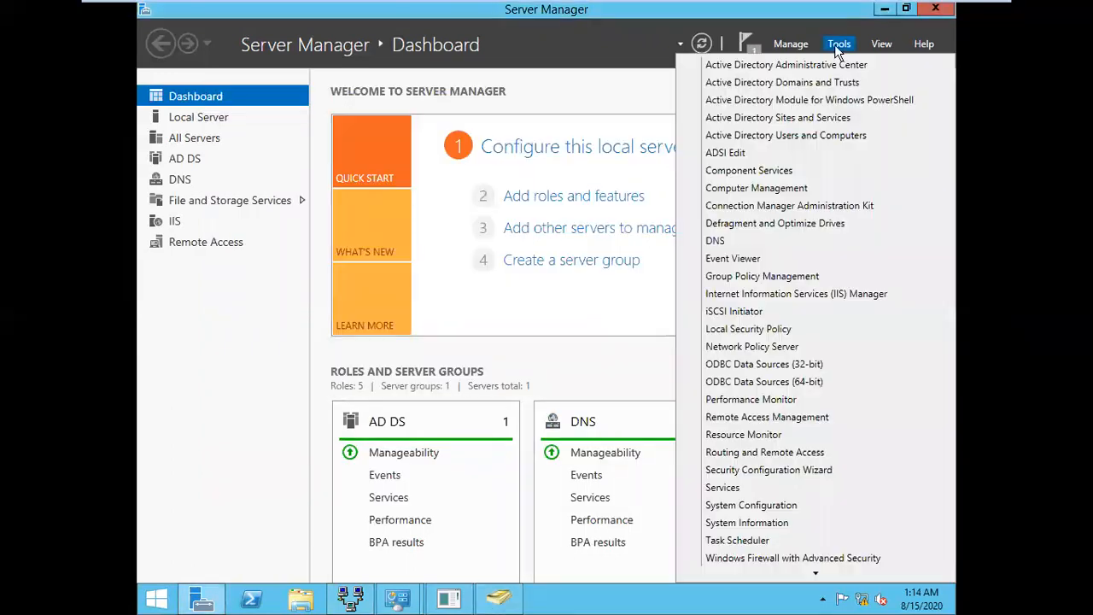
Launch Sites and Services and run Check Replication Topology on Mumbai ADC's NTDS Settings
{"action": "left_click", "coordinate": [796, 120]}
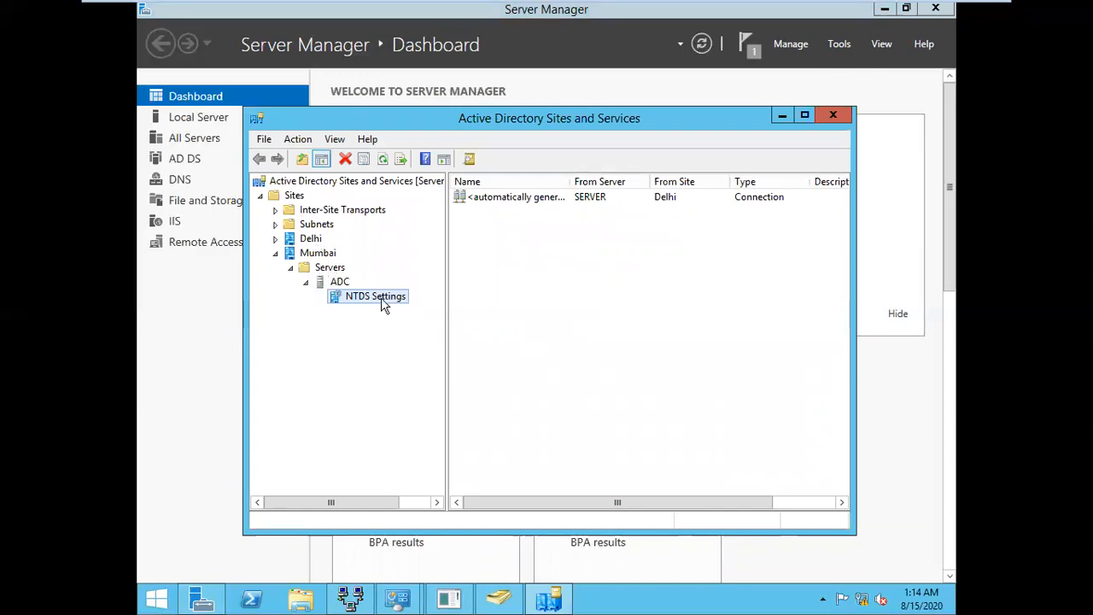
{"action": "right_click", "coordinate": [382, 305]}
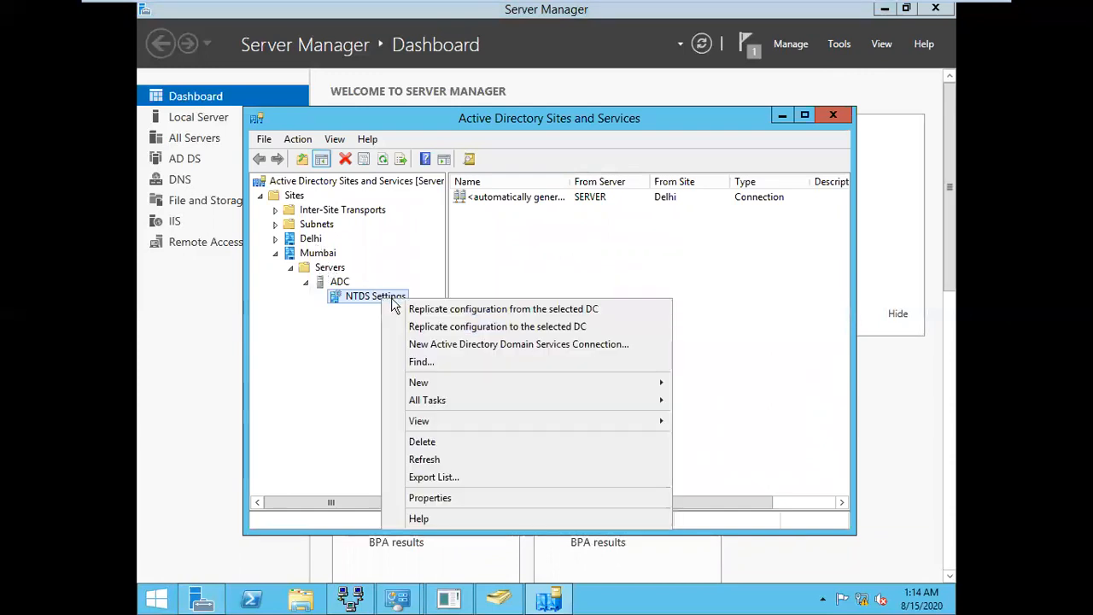
{"action": "mouse_move", "coordinate": [611, 401]}
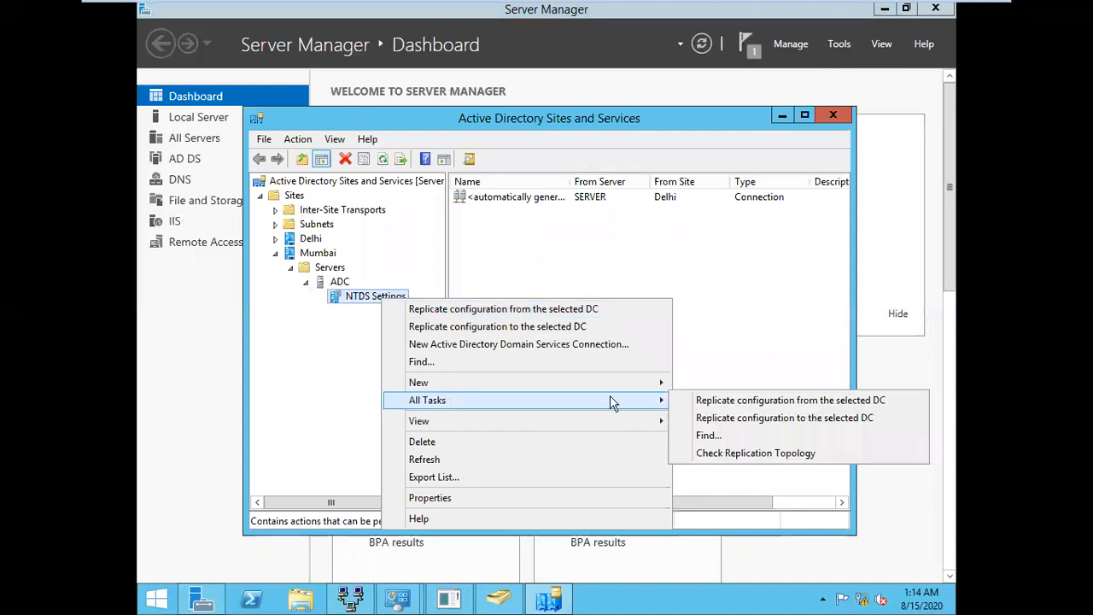
{"action": "left_click", "coordinate": [811, 461]}
{"action": "left_click", "coordinate": [701, 370]}
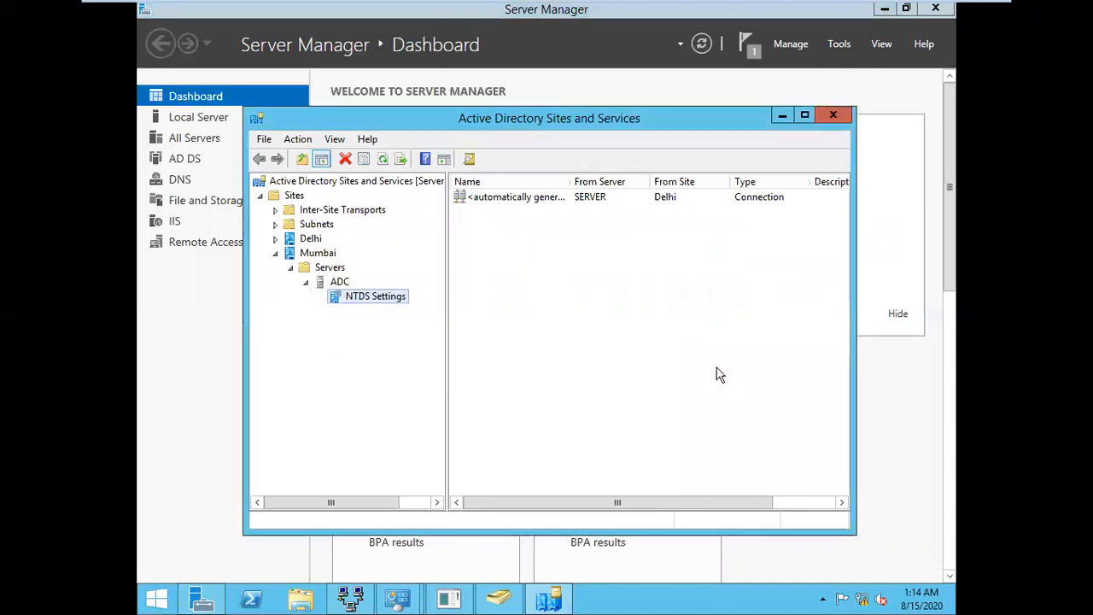
Run Check Replication Topology on Delhi SERVER's NTDS Settings, then return to Users and Computers
{"action": "double_click", "coordinate": [311, 239]}
{"action": "left_click", "coordinate": [340, 253]}
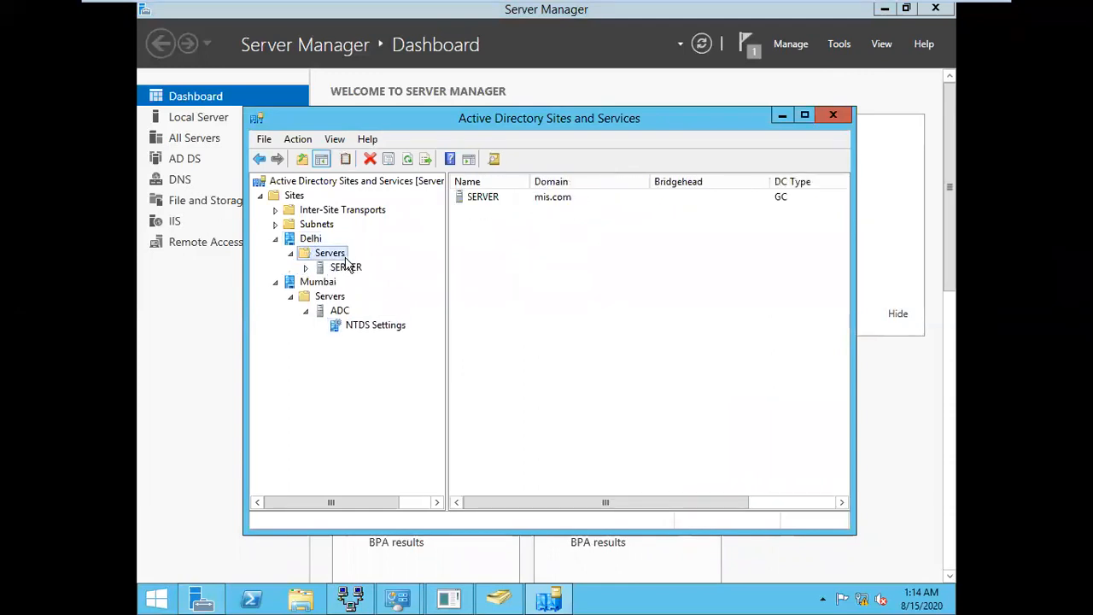
{"action": "double_click", "coordinate": [348, 266]}
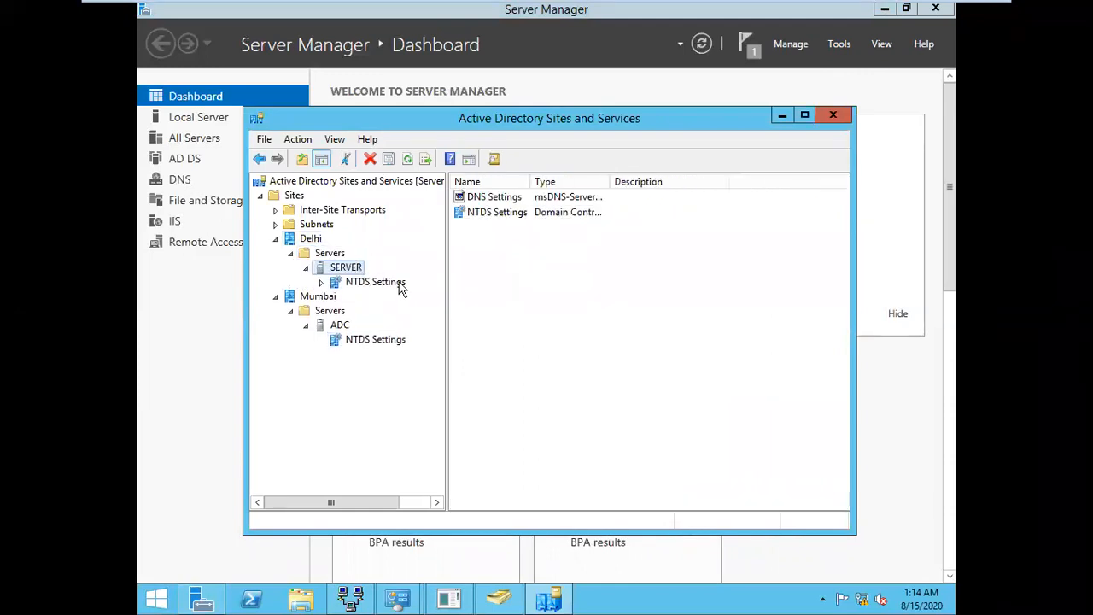
{"action": "left_click", "coordinate": [398, 285]}
{"action": "right_click", "coordinate": [400, 285]}
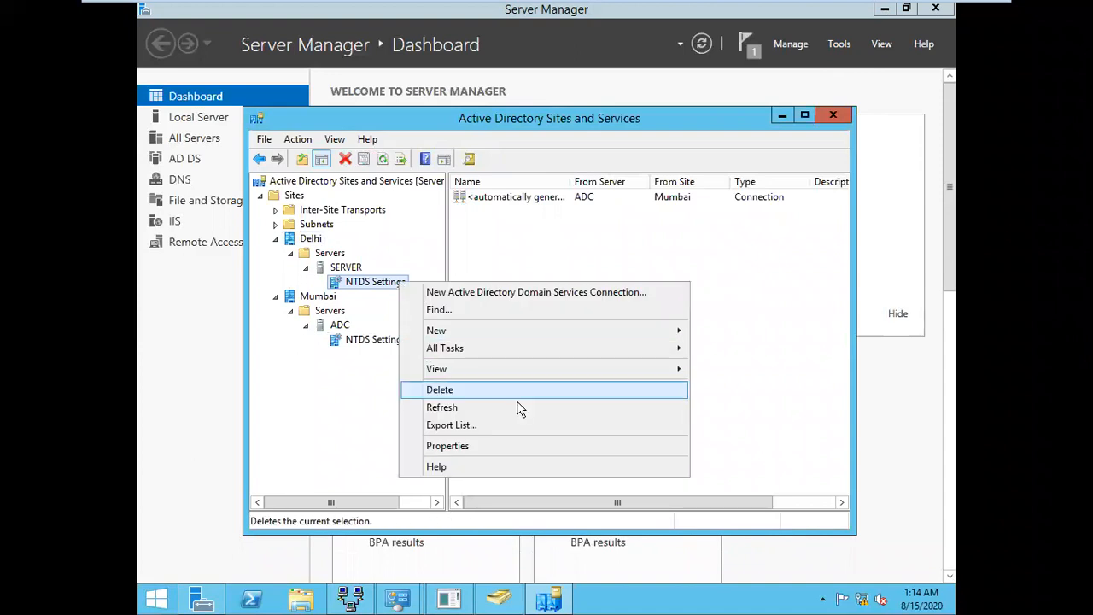
{"action": "mouse_move", "coordinate": [553, 350]}
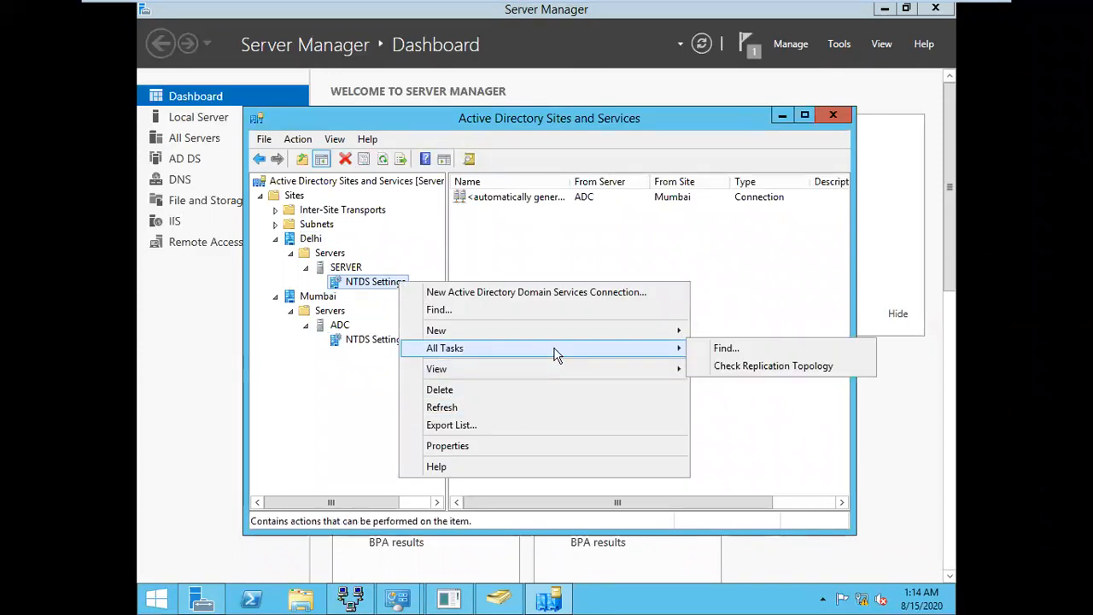
{"action": "left_click", "coordinate": [768, 367]}
{"action": "left_click", "coordinate": [699, 363]}
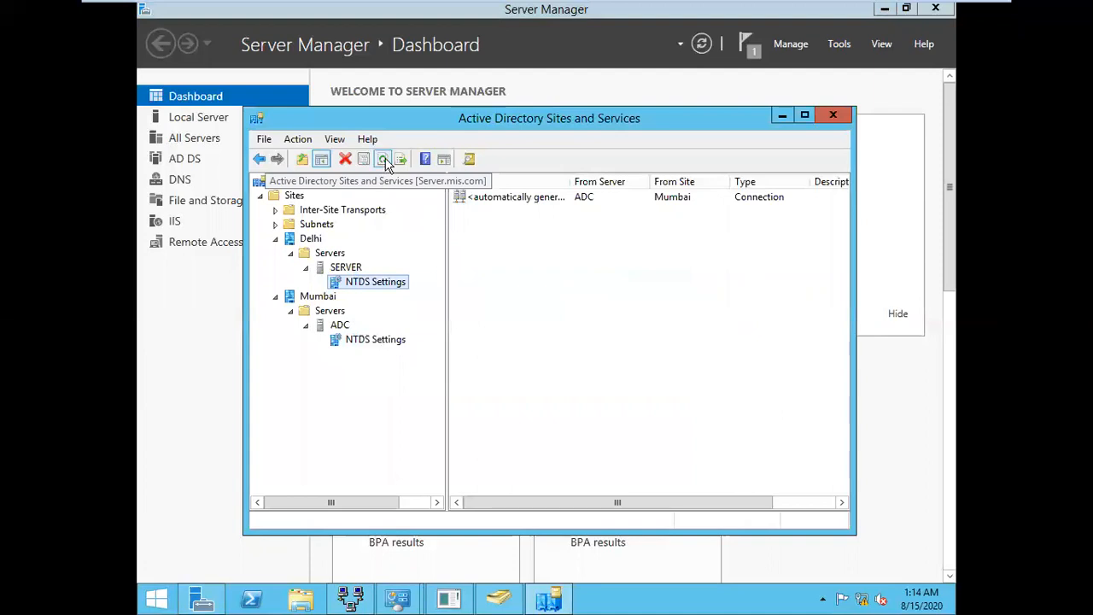
{"action": "left_click", "coordinate": [511, 600]}
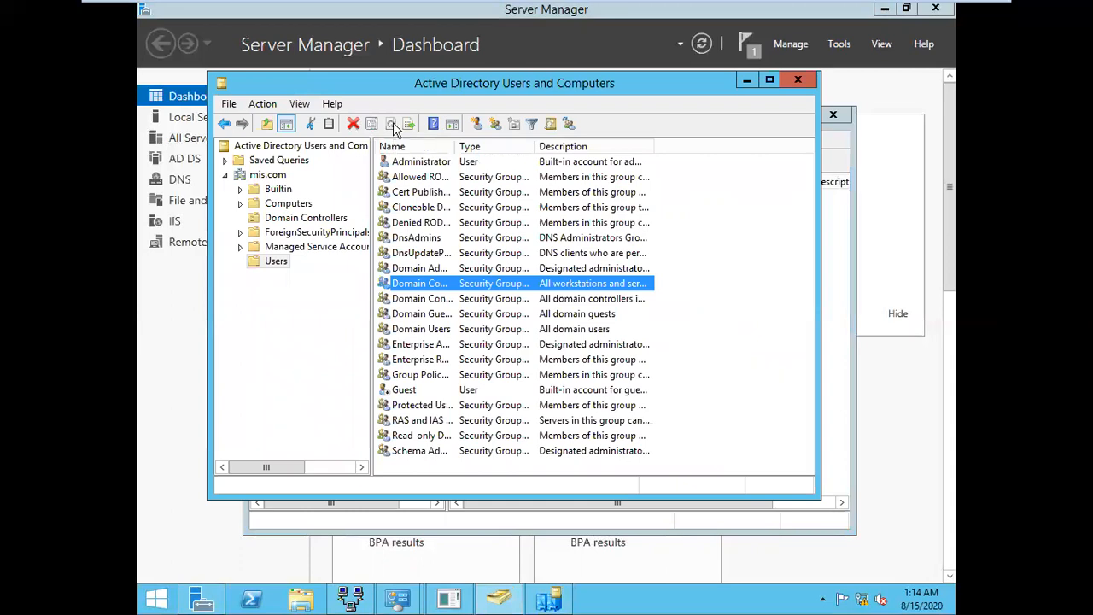
Cancel the accidental New Group dialog, then refresh mis.com and its Users container, still without A1
{"action": "left_click", "coordinate": [276, 261]}
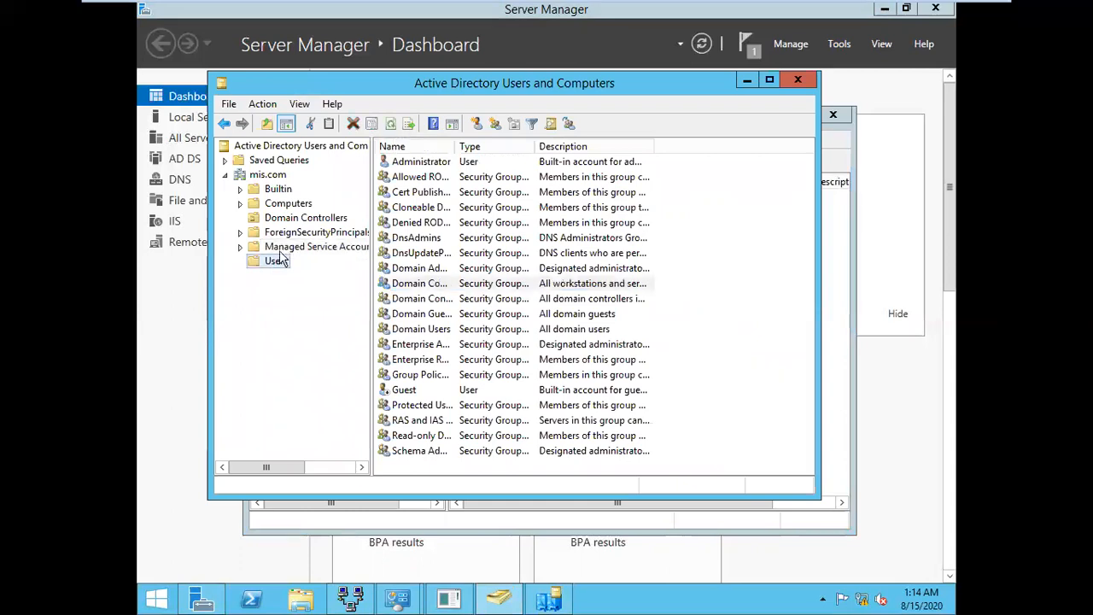
{"action": "left_click", "coordinate": [393, 123]}
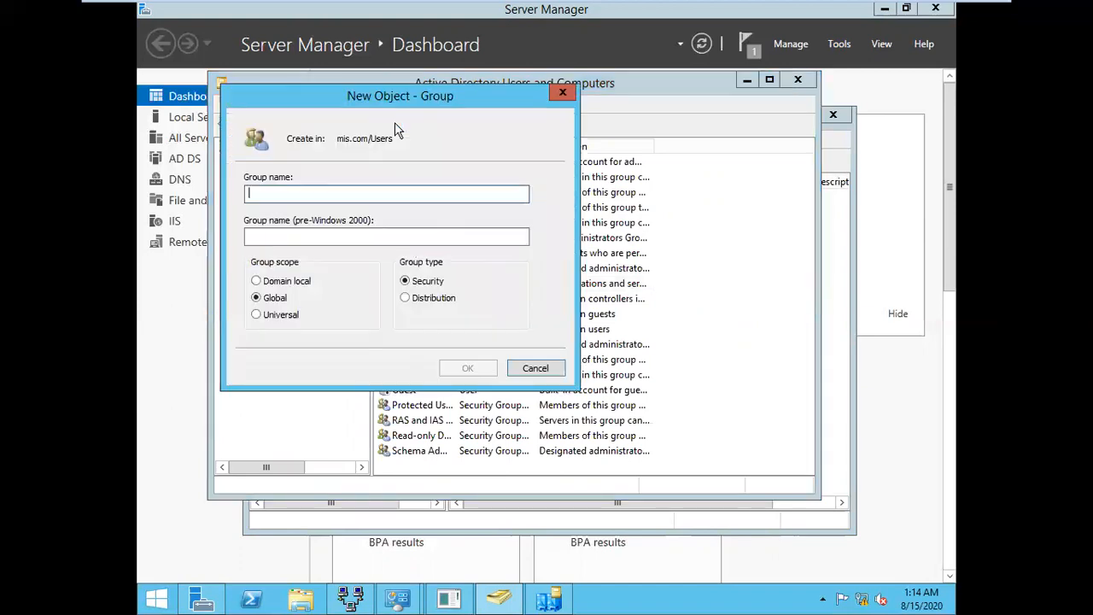
{"action": "left_click", "coordinate": [535, 369]}
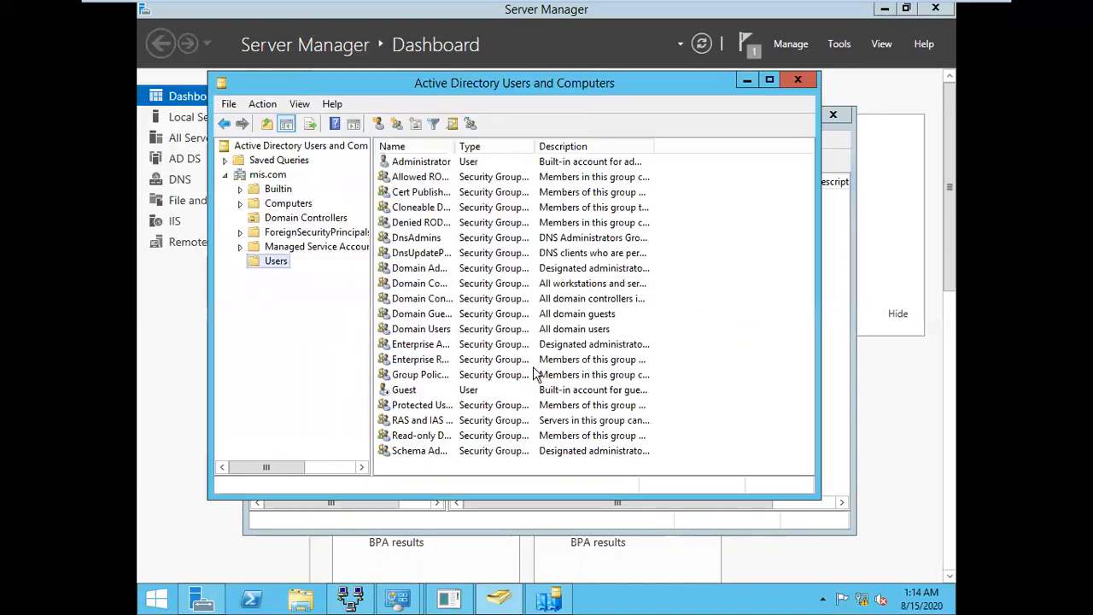
{"action": "left_click", "coordinate": [274, 188]}
{"action": "left_click", "coordinate": [265, 175]}
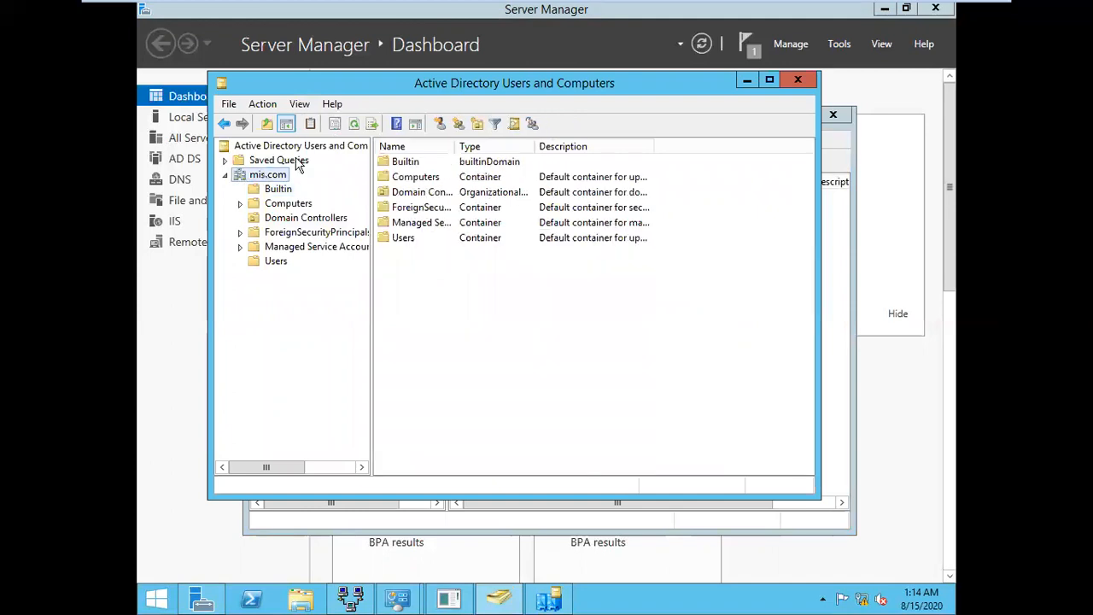
{"action": "left_click", "coordinate": [353, 124]}
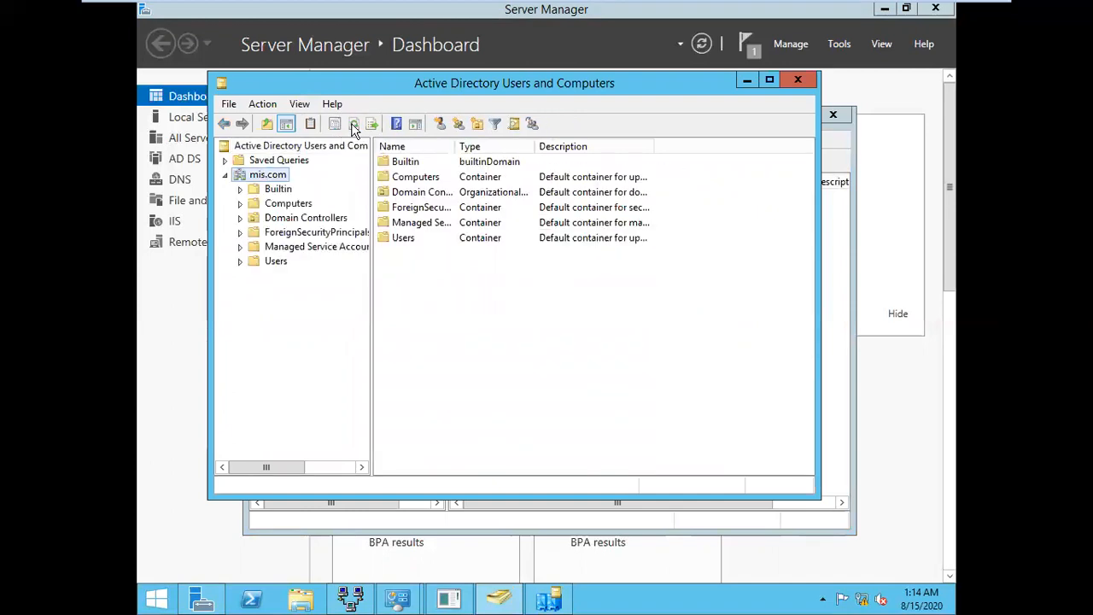
{"action": "left_click", "coordinate": [276, 262]}
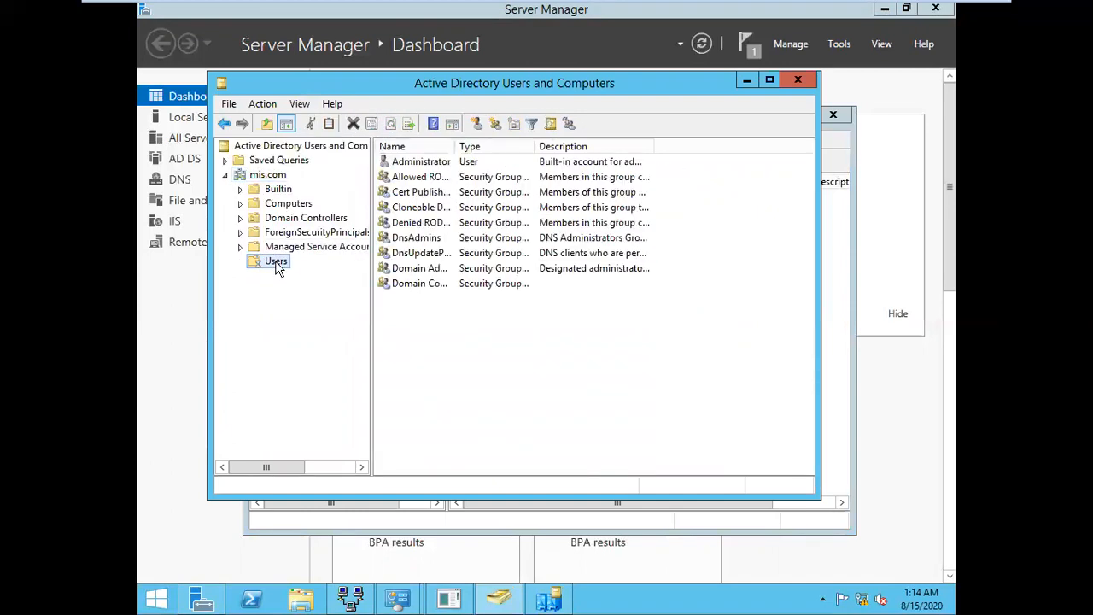
{"action": "left_click", "coordinate": [390, 125]}
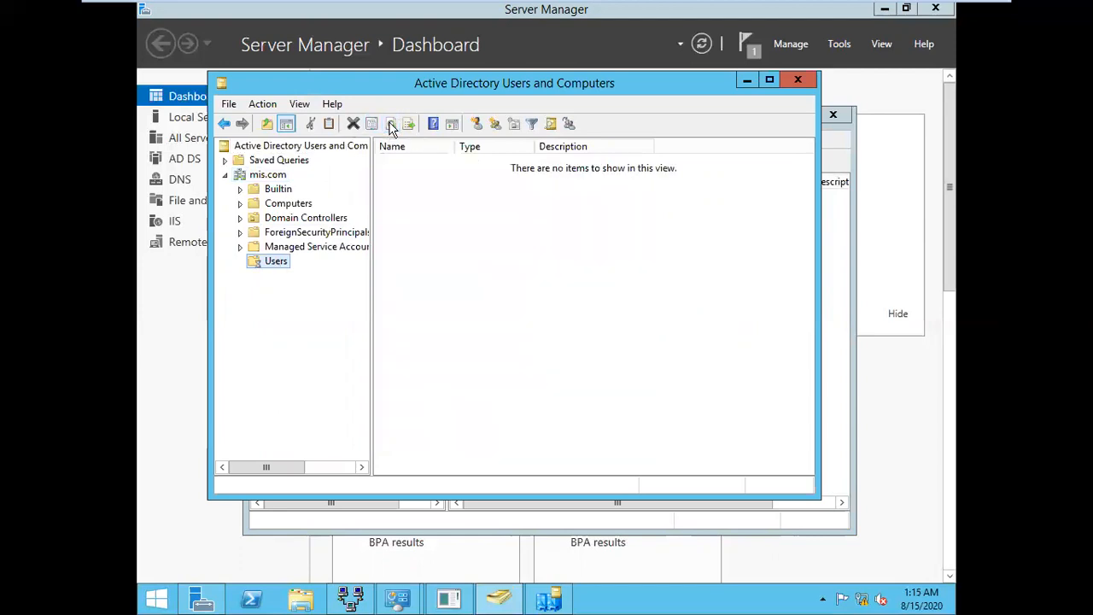
{"action": "left_click", "coordinate": [854, 269]}
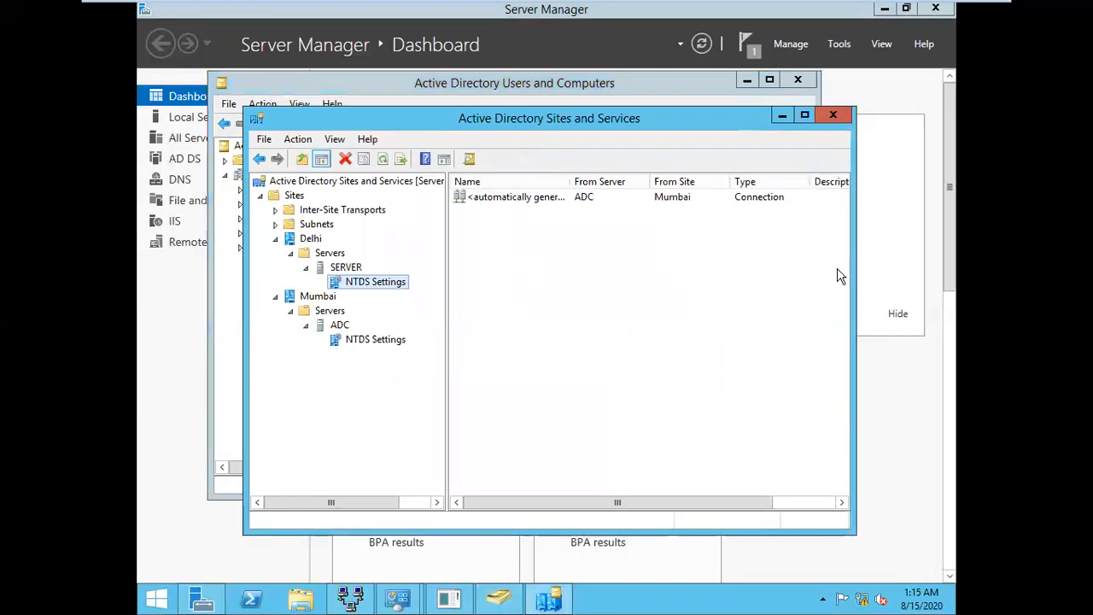
Replicate configuration to Mumbai's ADC from its NTDS Settings, then refresh the Users list in Users and Computers
{"action": "right_click", "coordinate": [382, 289]}
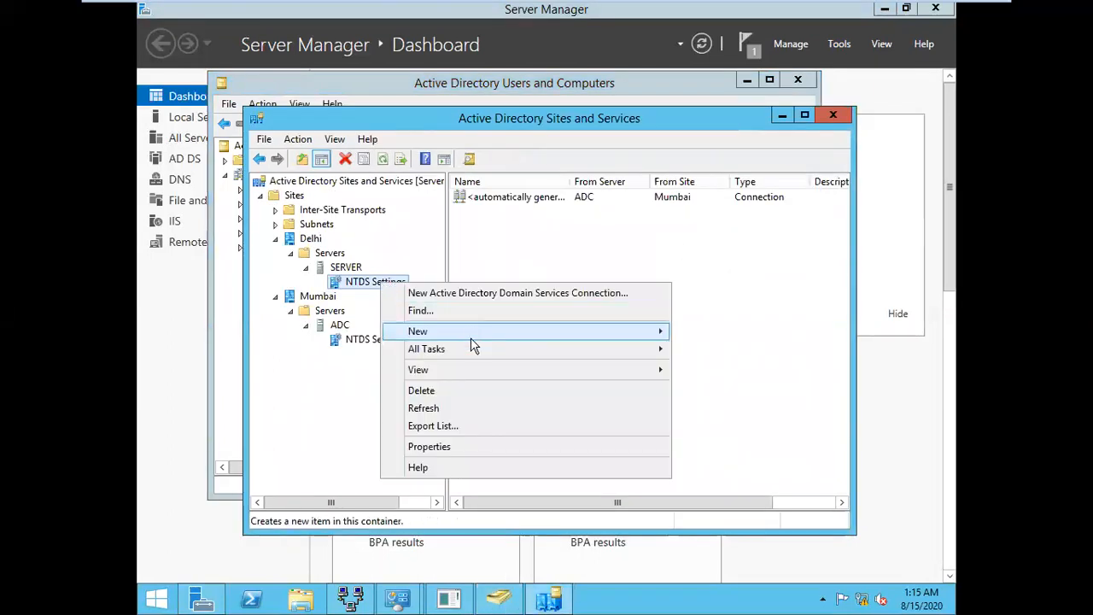
{"action": "mouse_move", "coordinate": [474, 353]}
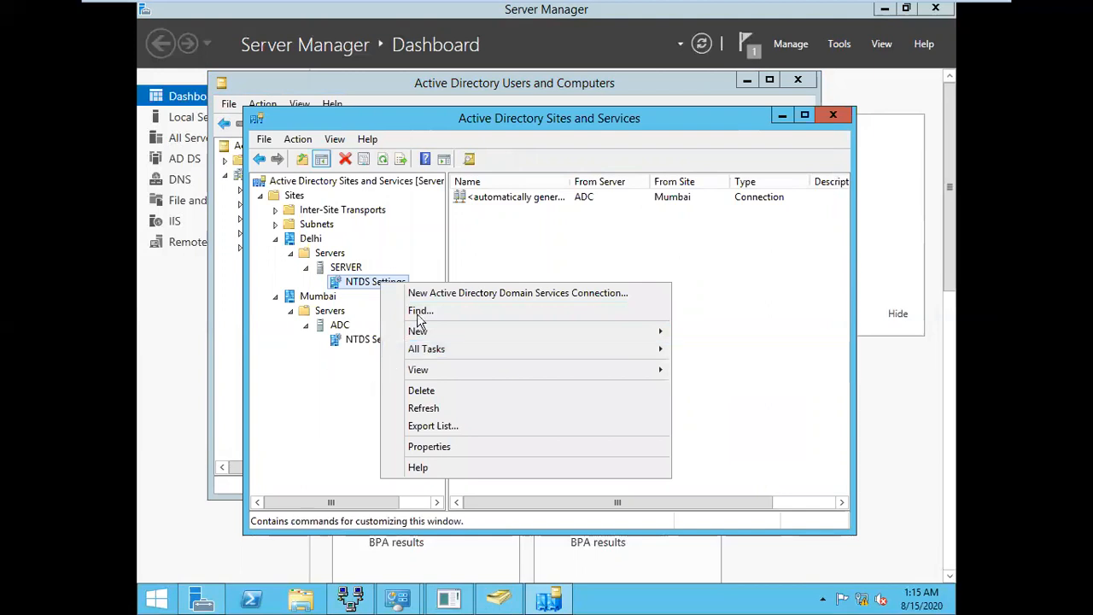
{"action": "left_click", "coordinate": [353, 342]}
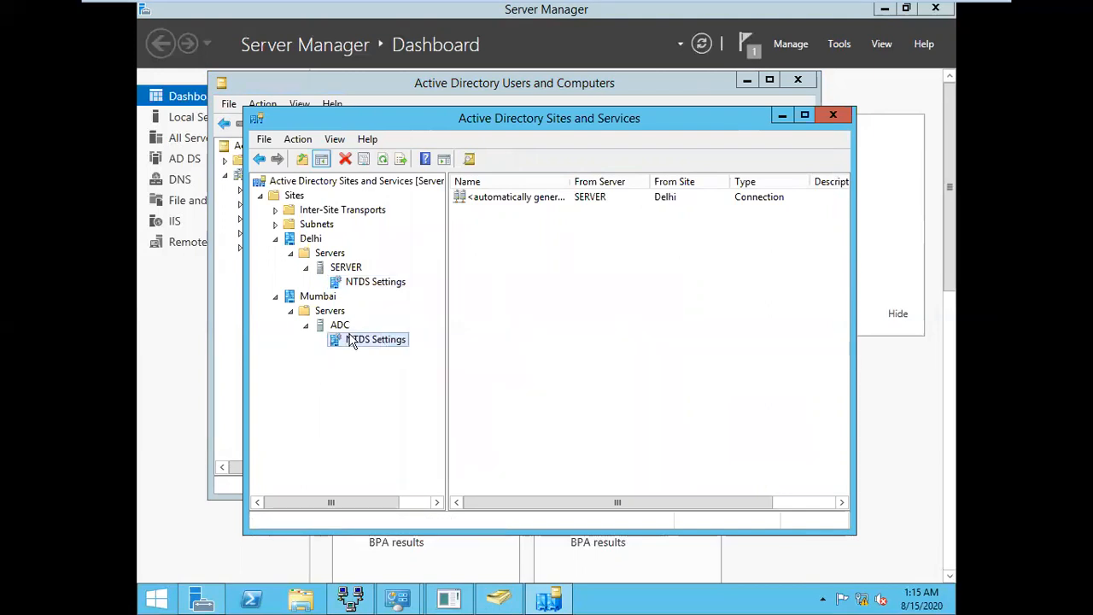
{"action": "right_click", "coordinate": [353, 341]}
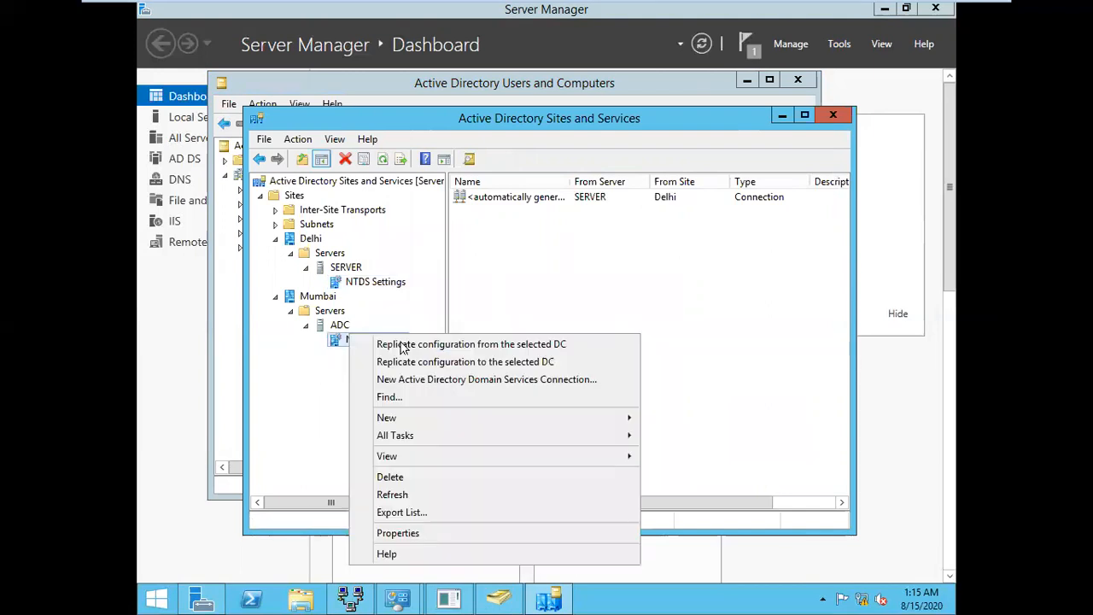
{"action": "left_click", "coordinate": [449, 366]}
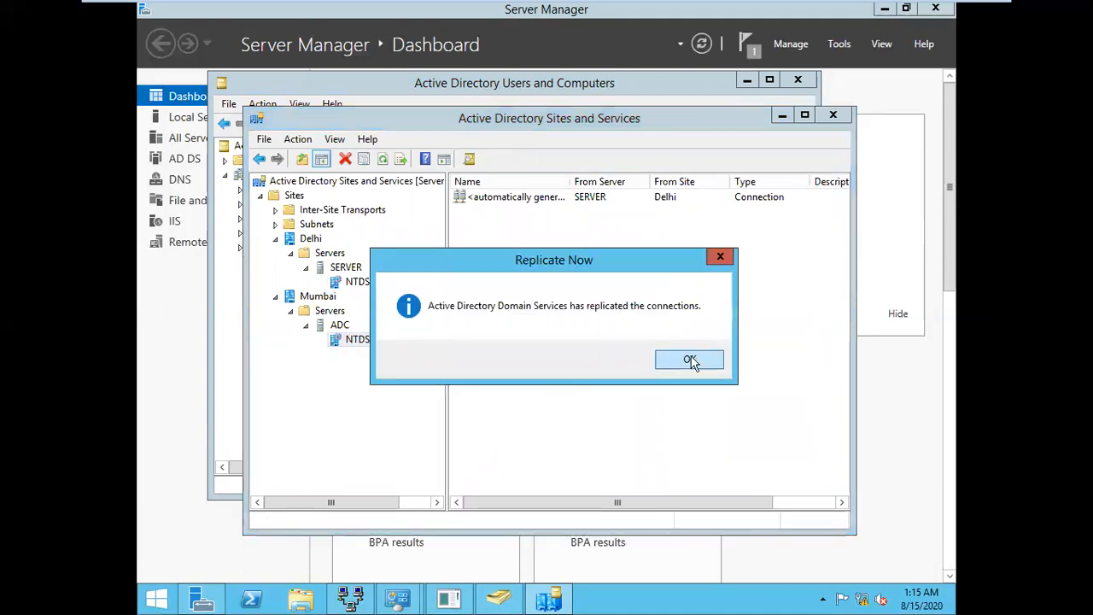
{"action": "left_click", "coordinate": [690, 361]}
{"action": "left_click", "coordinate": [384, 163]}
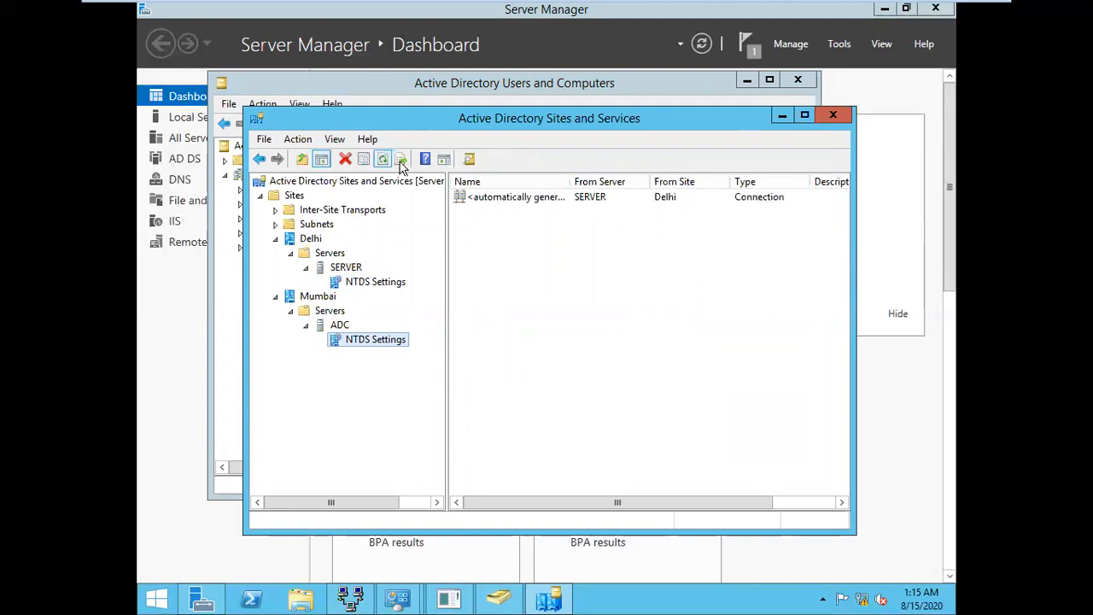
{"action": "left_click", "coordinate": [456, 93]}
{"action": "left_click", "coordinate": [390, 124]}
{"action": "left_click", "coordinate": [389, 124]}
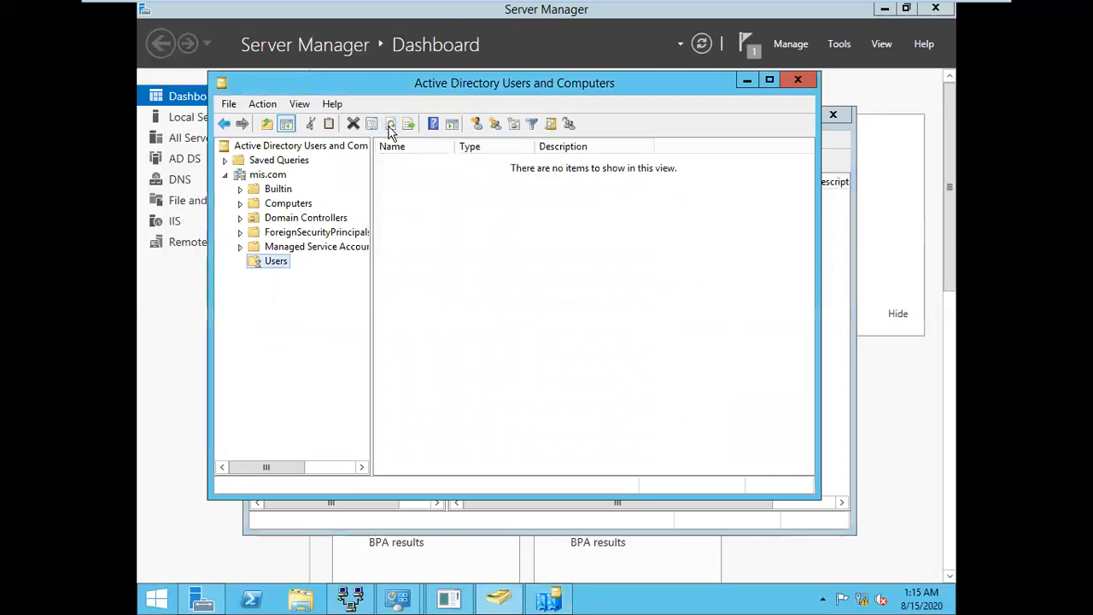
{"action": "mouse_move", "coordinate": [696, 7]}
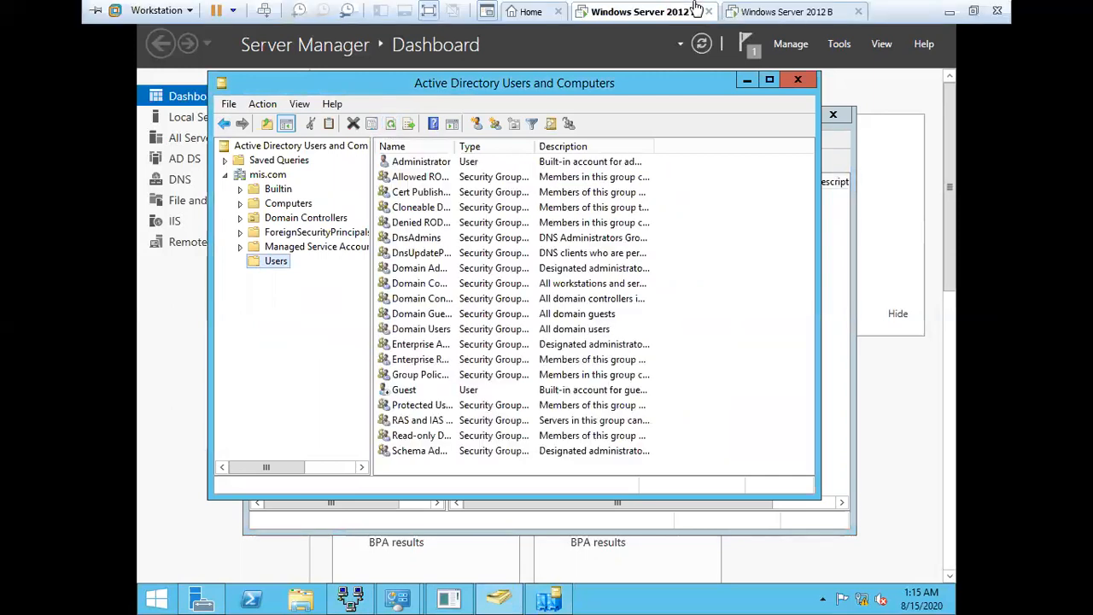
{"action": "left_click", "coordinate": [793, 13]}
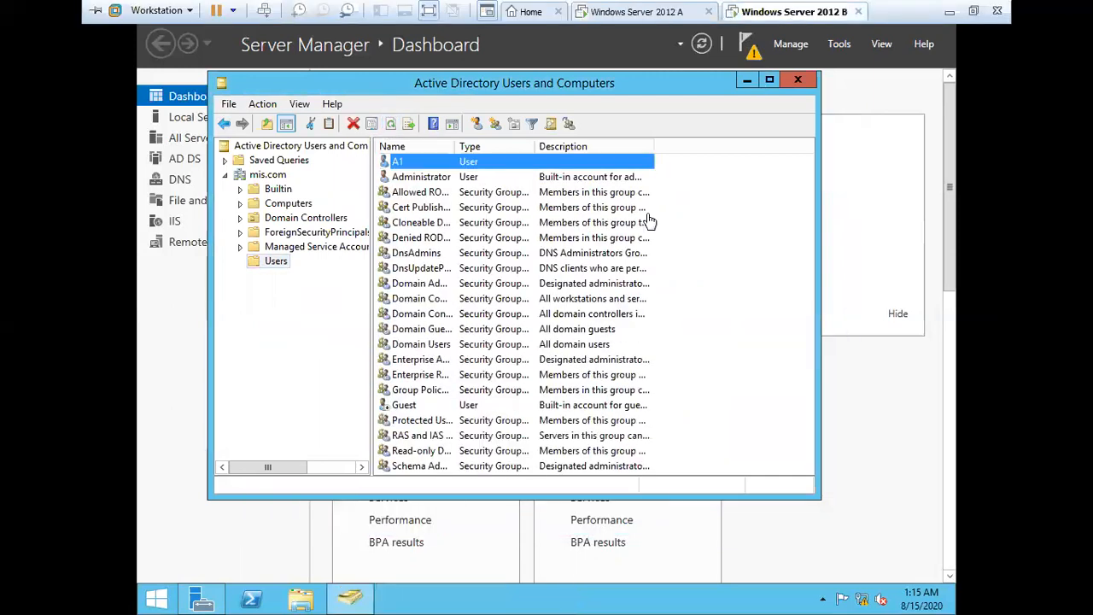
{"action": "left_click", "coordinate": [276, 264]}
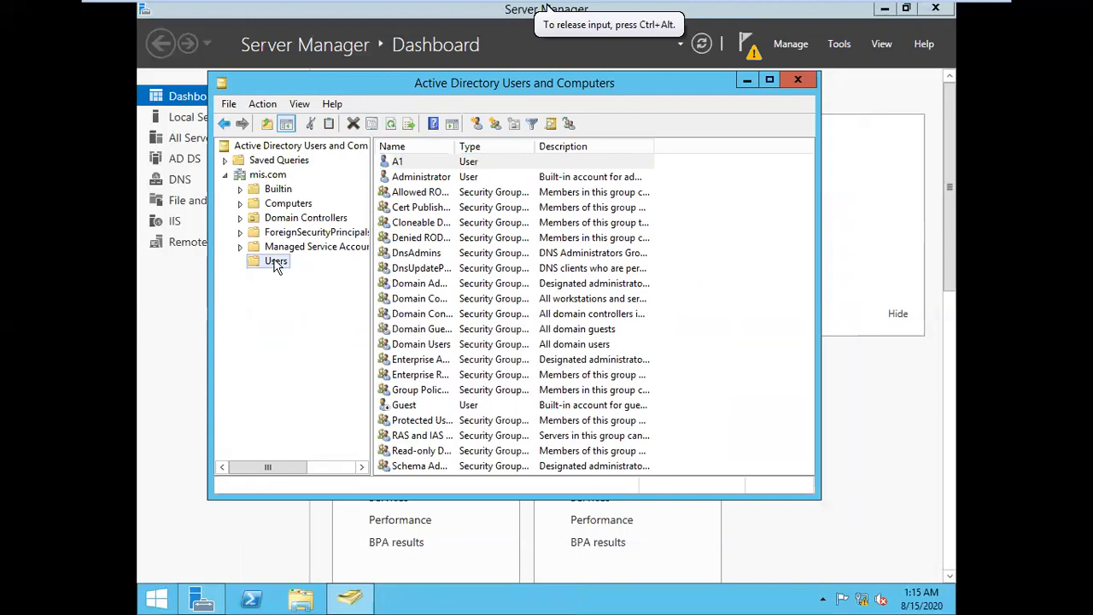
{"action": "left_click", "coordinate": [391, 120]}
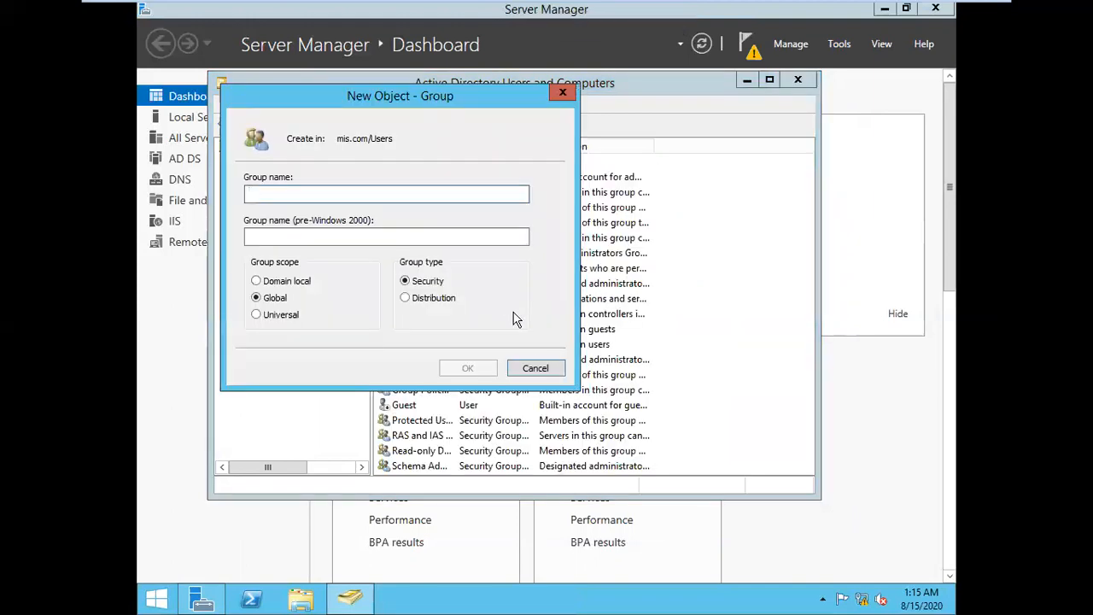
{"action": "left_click", "coordinate": [535, 368]}
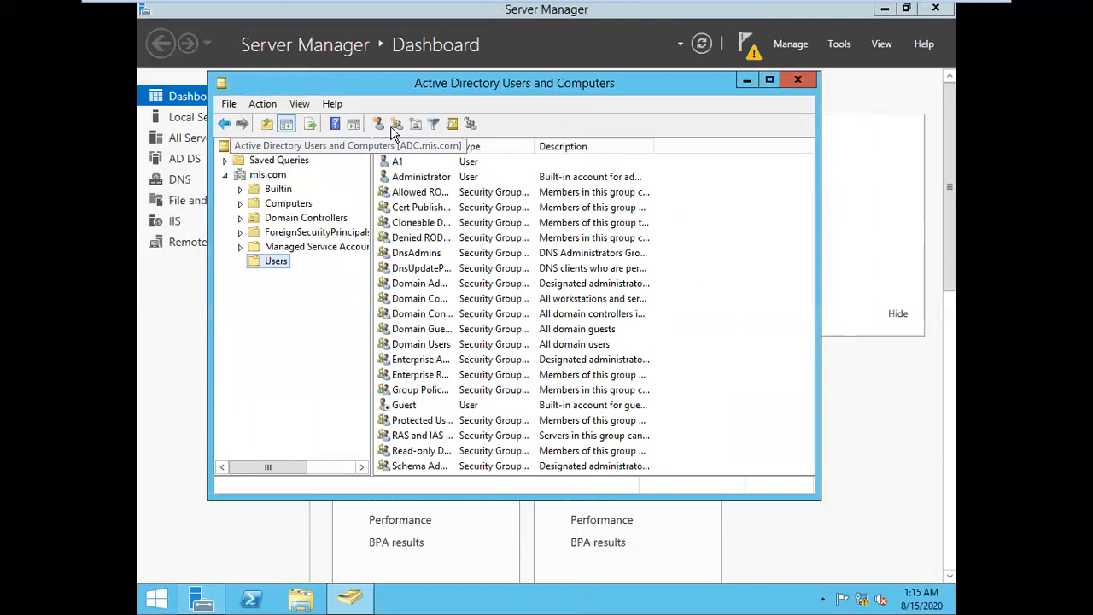
{"action": "left_click", "coordinate": [278, 176]}
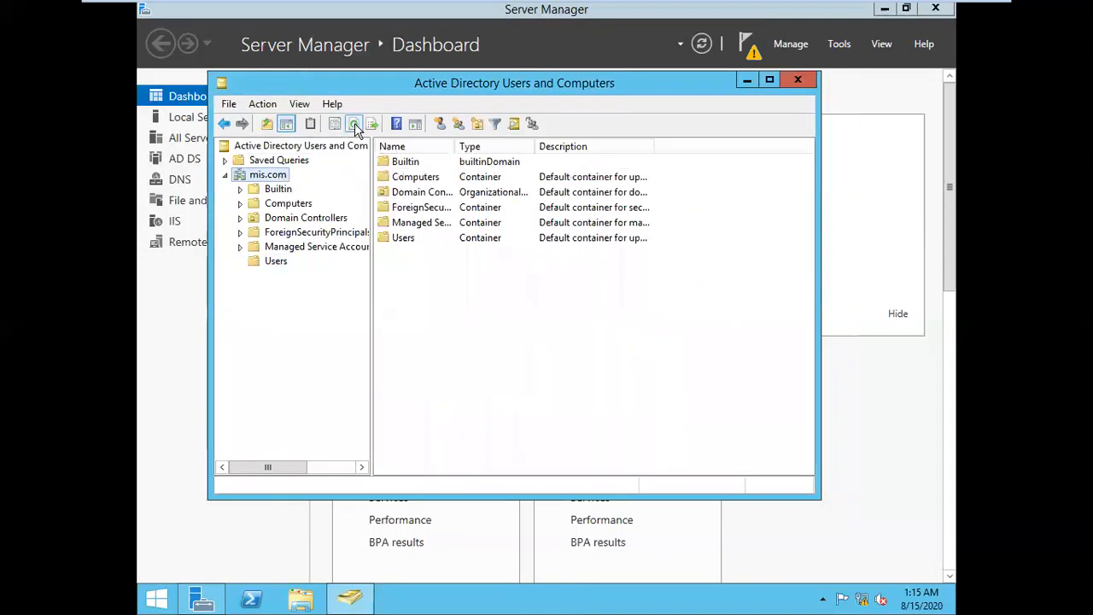
{"action": "left_click", "coordinate": [270, 261]}
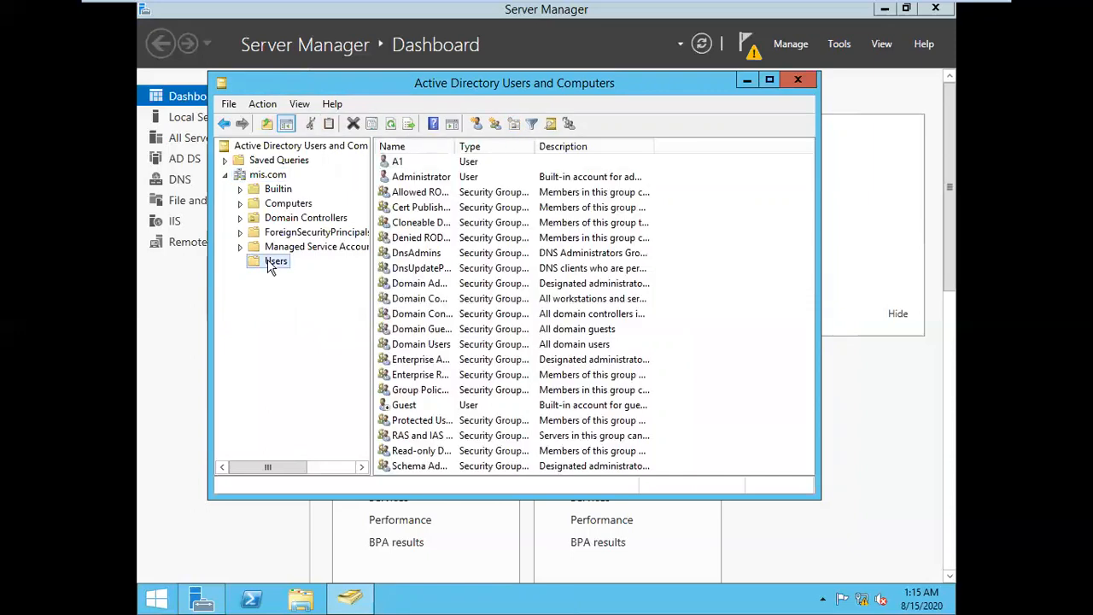
{"action": "mouse_move", "coordinate": [765, 3]}
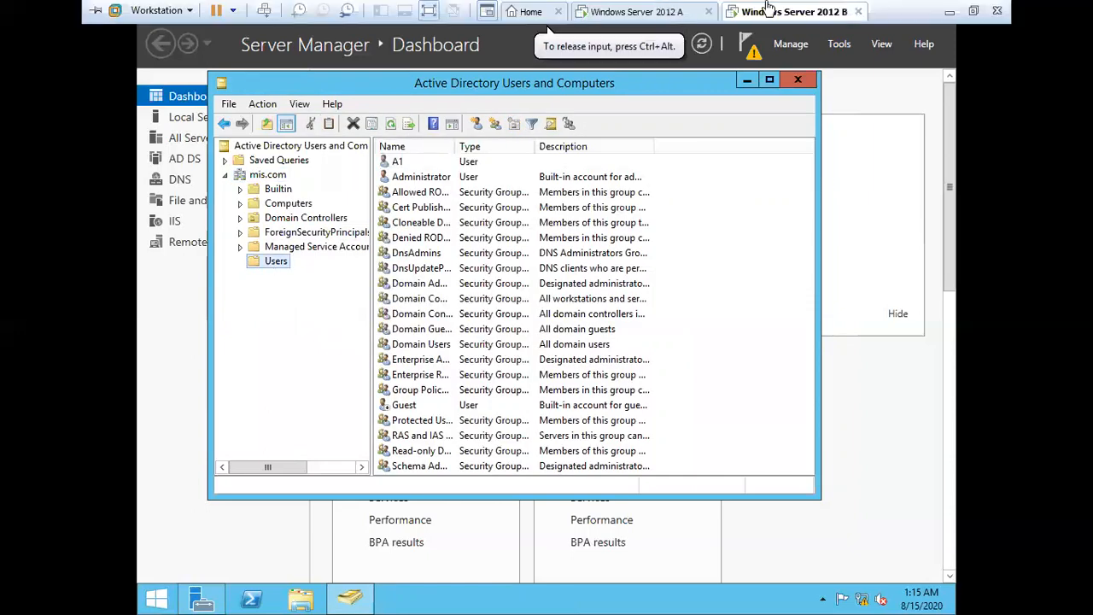
{"action": "left_click", "coordinate": [699, 6]}
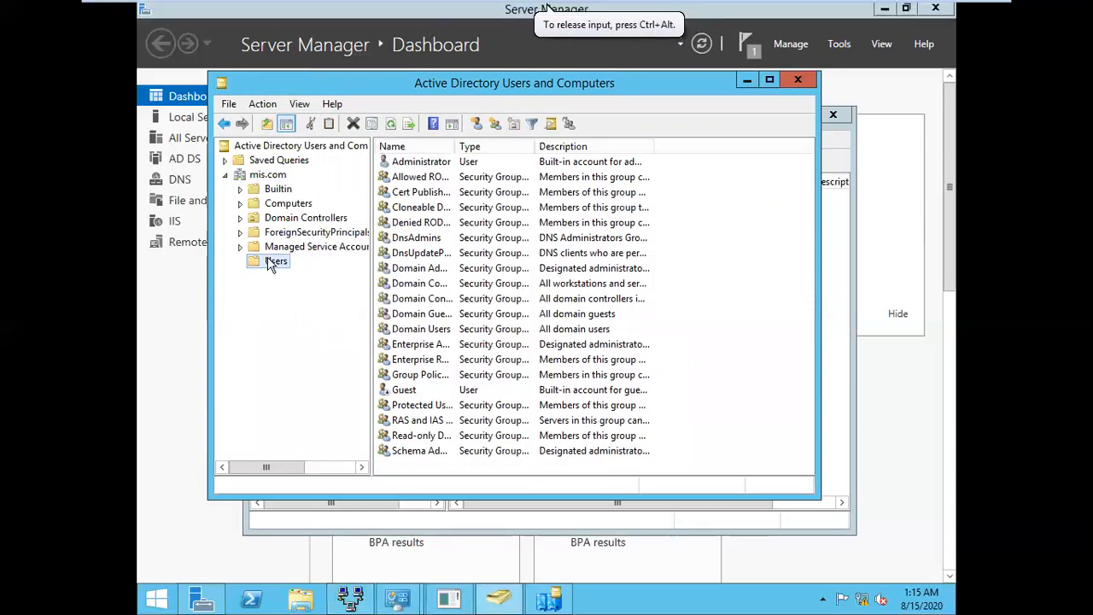
{"action": "left_click", "coordinate": [390, 125]}
{"action": "left_click", "coordinate": [272, 175]}
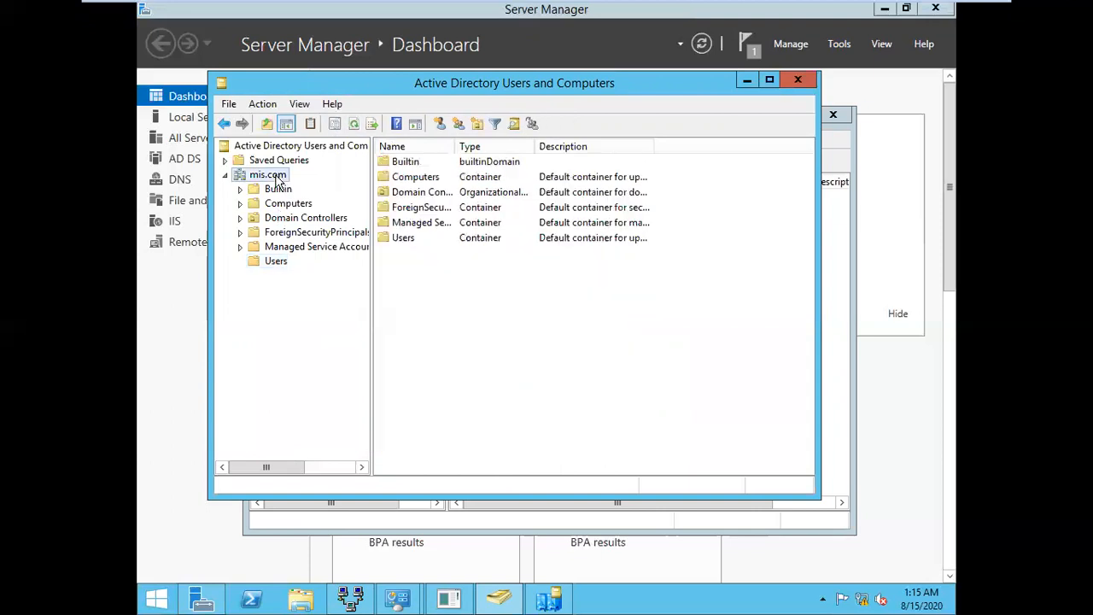
{"action": "left_click", "coordinate": [356, 122]}
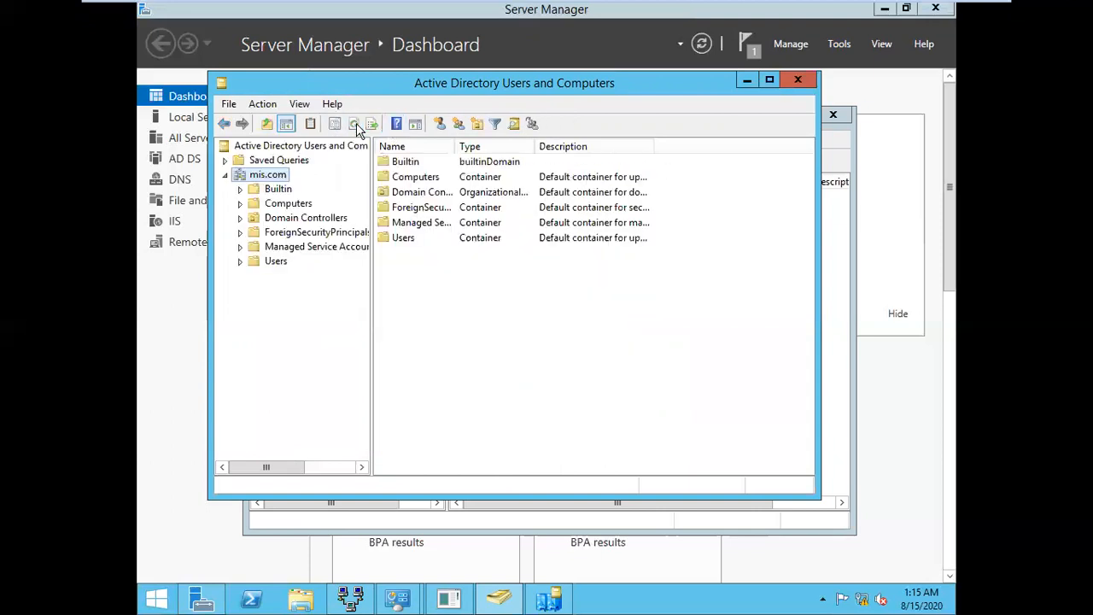
{"action": "left_click", "coordinate": [275, 262]}
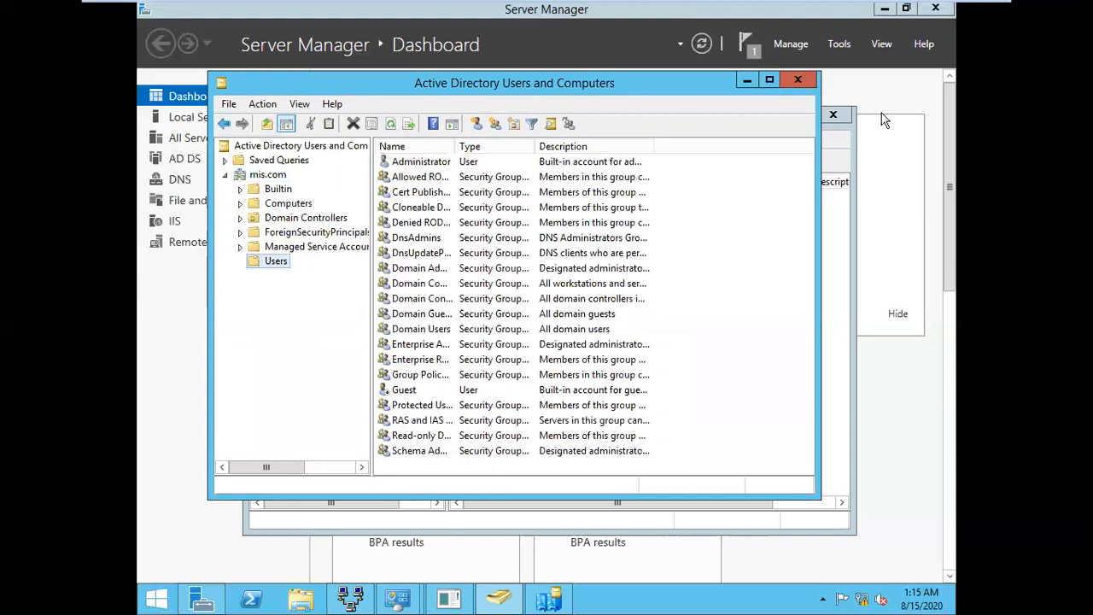
{"action": "left_click", "coordinate": [836, 251]}
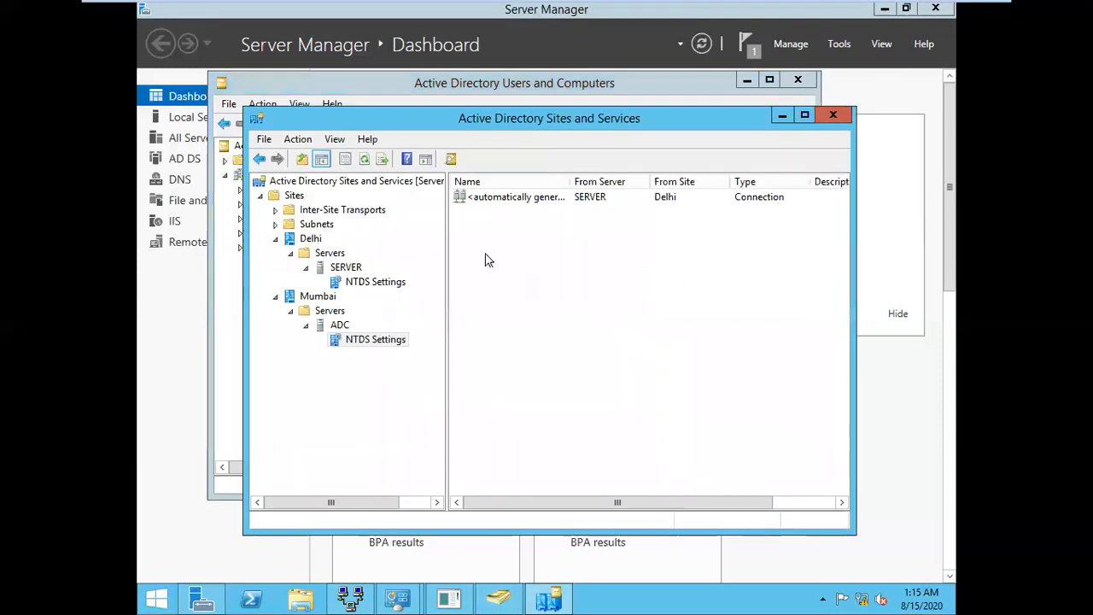
{"action": "left_click", "coordinate": [315, 224]}
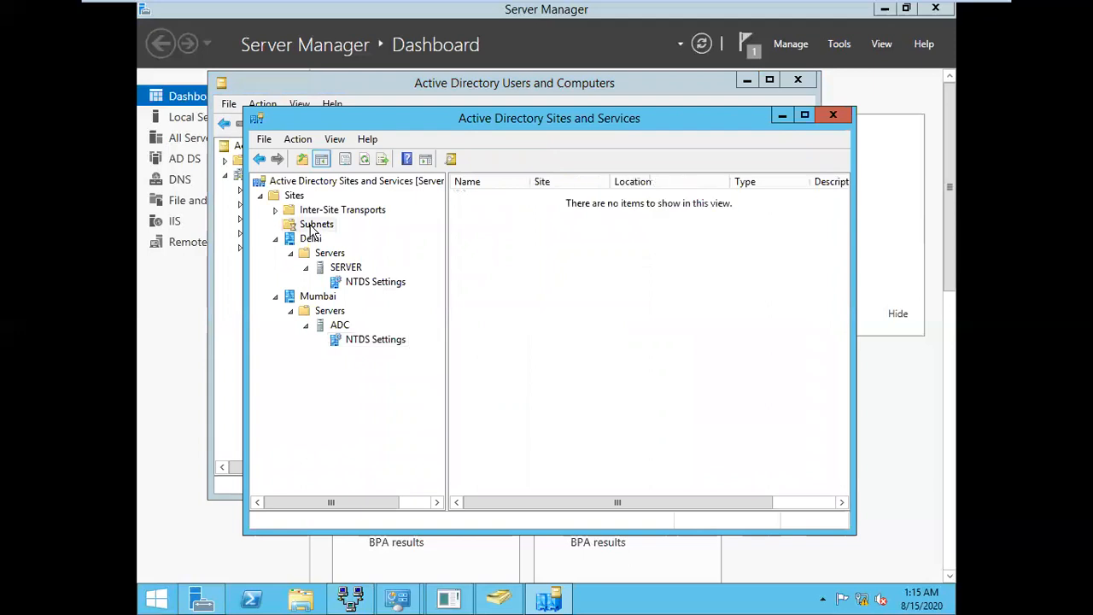
{"action": "left_click", "coordinate": [324, 297]}
{"action": "right_click", "coordinate": [326, 301]}
{"action": "mouse_move", "coordinate": [422, 353]}
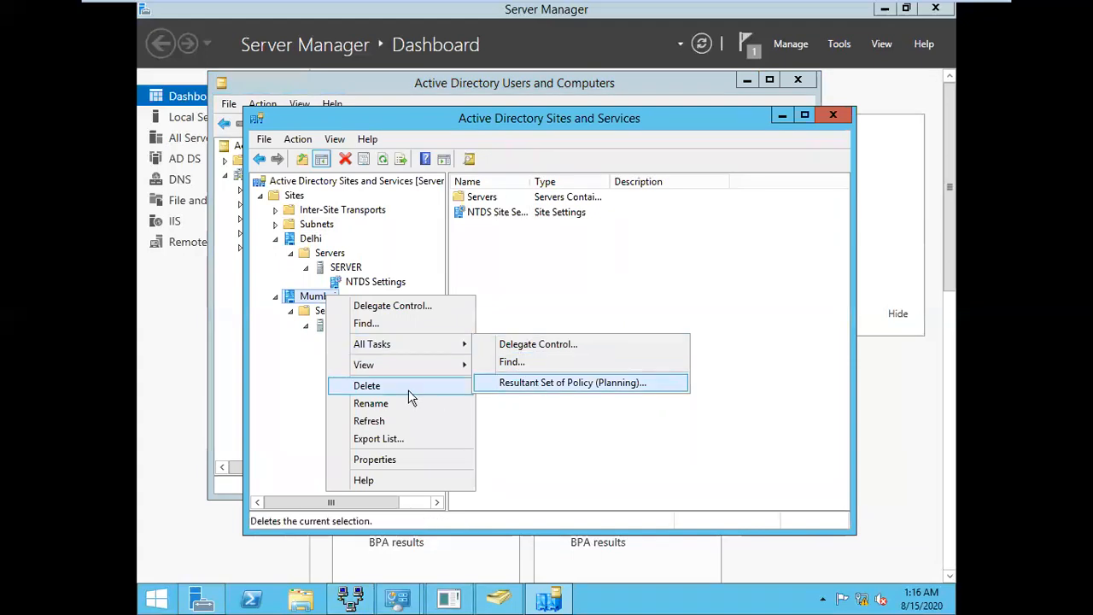
{"action": "left_click", "coordinate": [377, 422]}
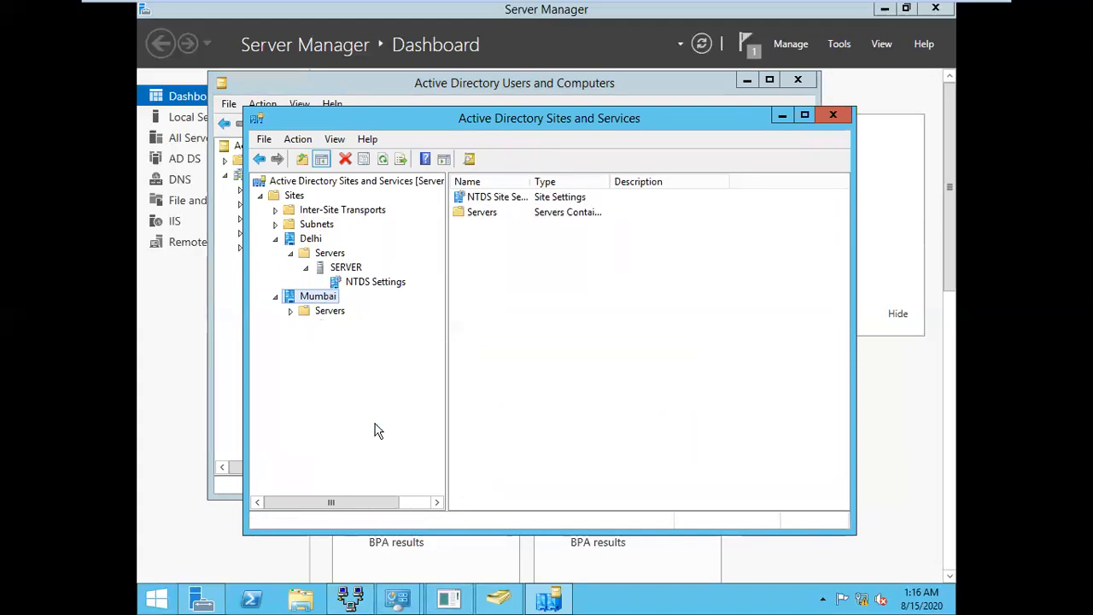
{"action": "left_click", "coordinate": [310, 240]}
{"action": "right_click", "coordinate": [312, 240]}
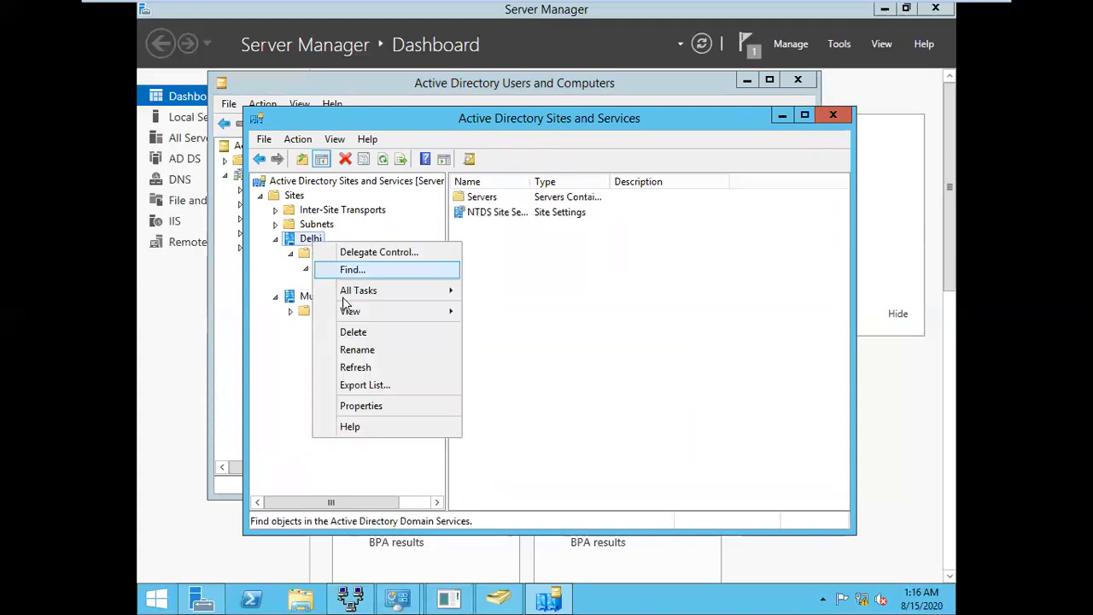
{"action": "left_click", "coordinate": [357, 368]}
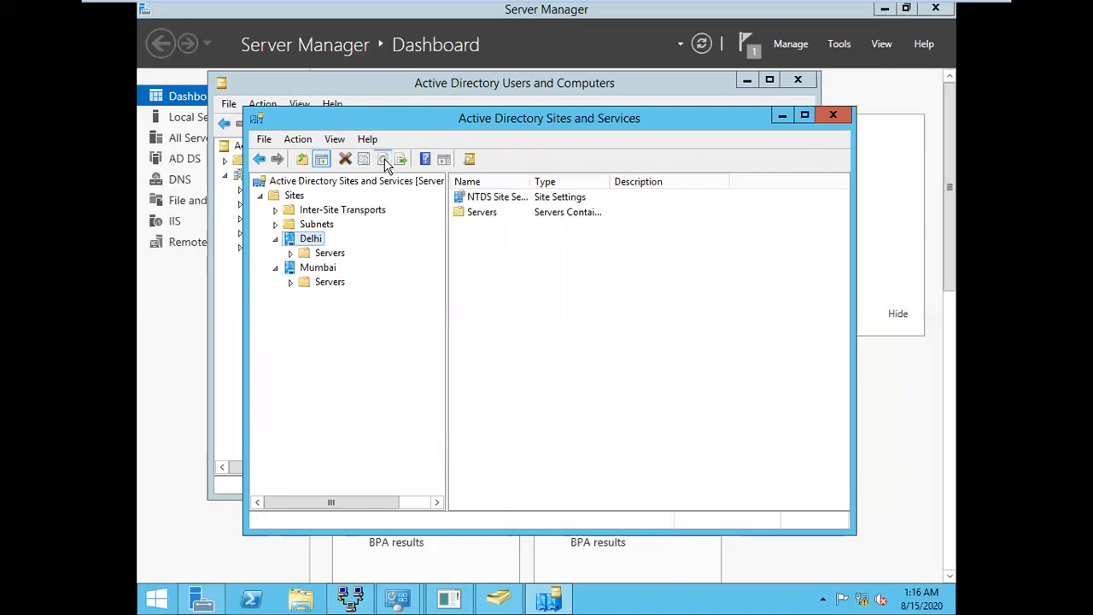
{"action": "left_click", "coordinate": [322, 269]}
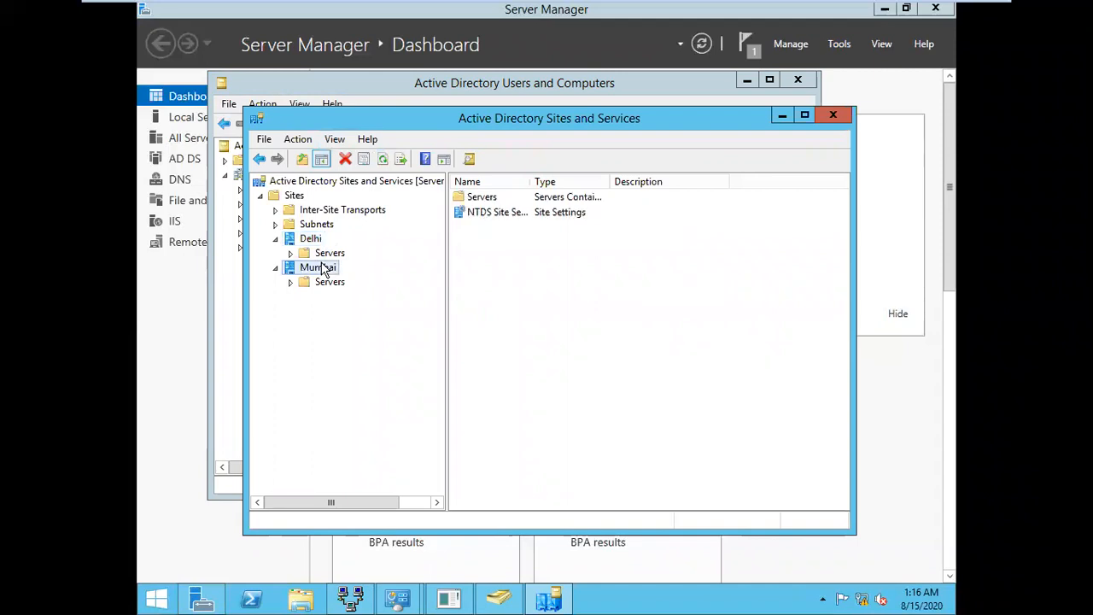
{"action": "left_click", "coordinate": [384, 161]}
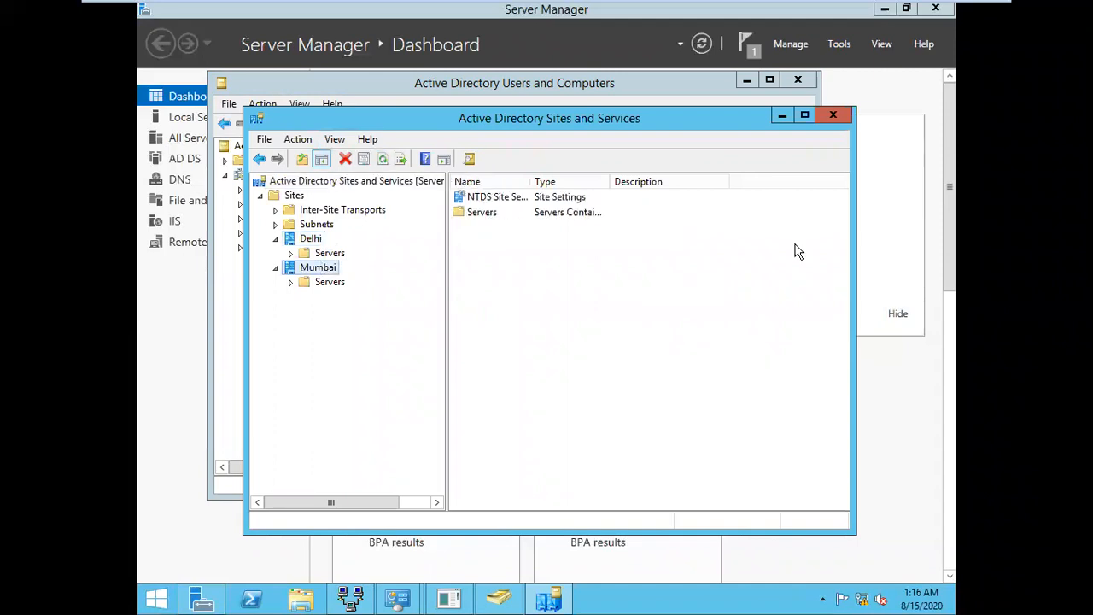
{"action": "left_click", "coordinate": [669, 100]}
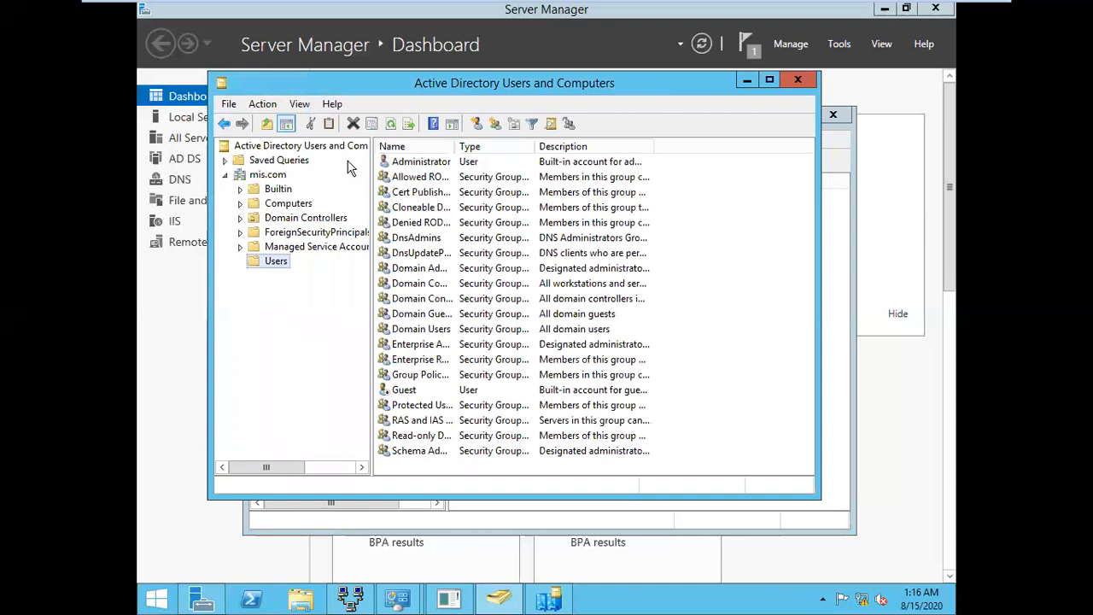
Refresh the Users list, switch to server 2012 A, and close Users and Computers and Sites and Services
{"action": "left_click", "coordinate": [390, 131]}
{"action": "left_click", "coordinate": [390, 128]}
{"action": "mouse_move", "coordinate": [952, 8]}
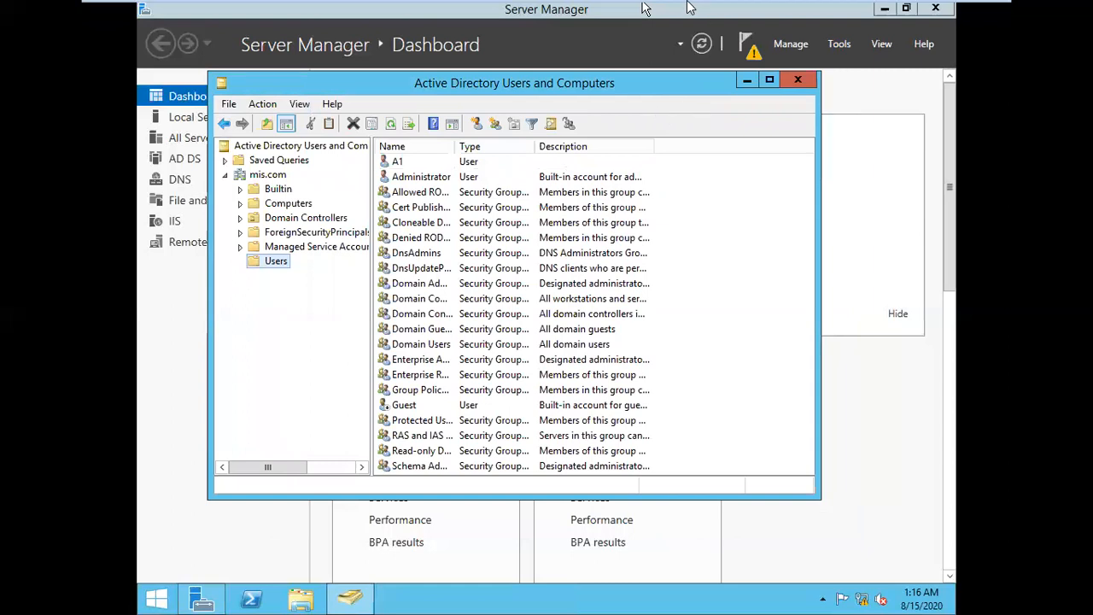
{"action": "left_click", "coordinate": [645, 11]}
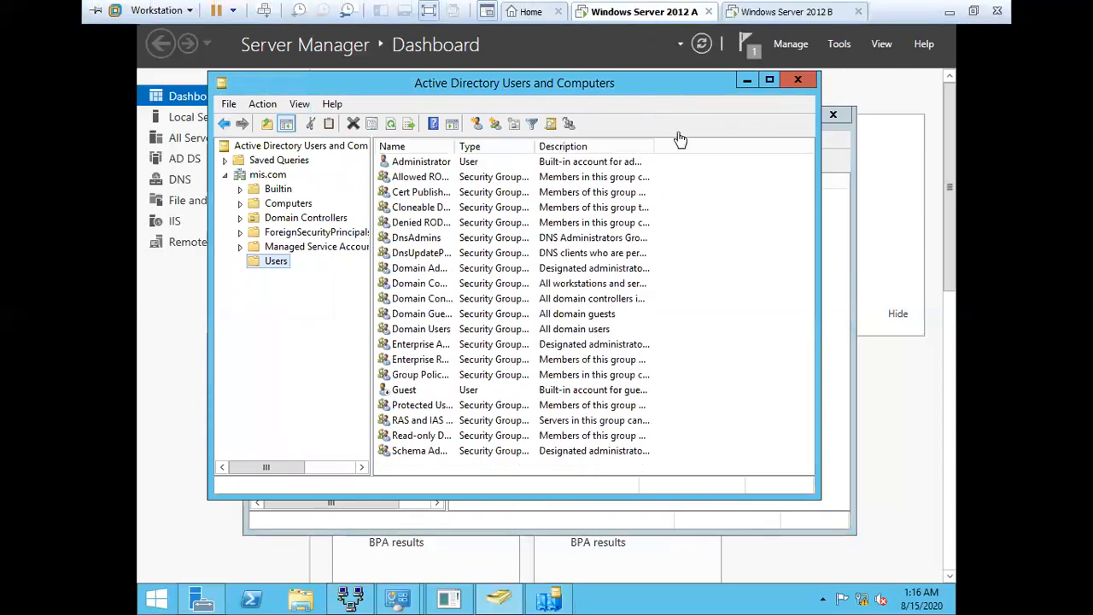
{"action": "left_click", "coordinate": [798, 80]}
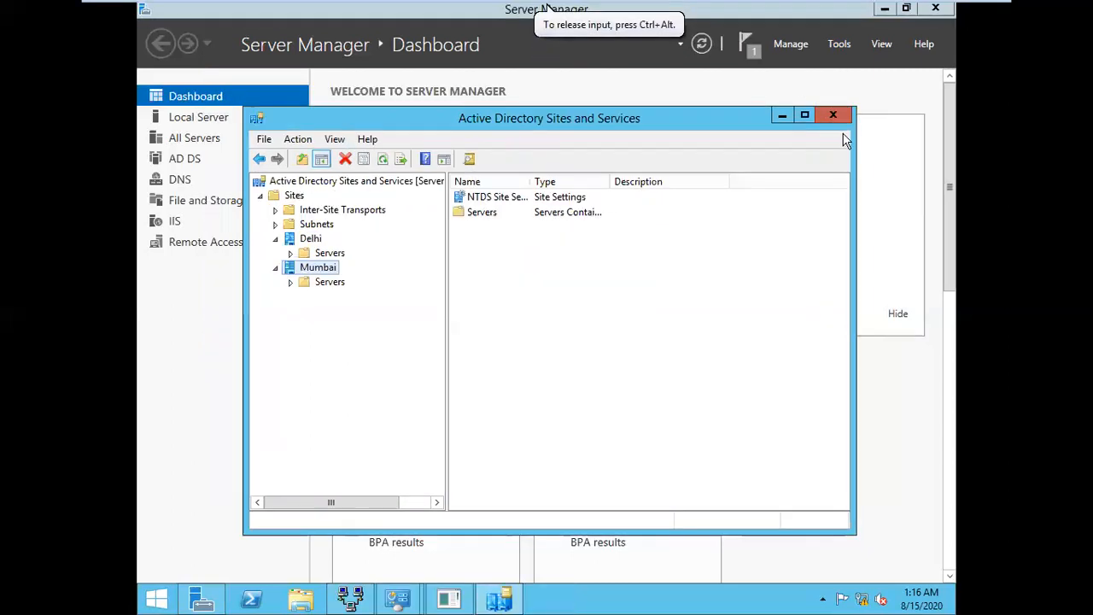
{"action": "left_click", "coordinate": [832, 114]}
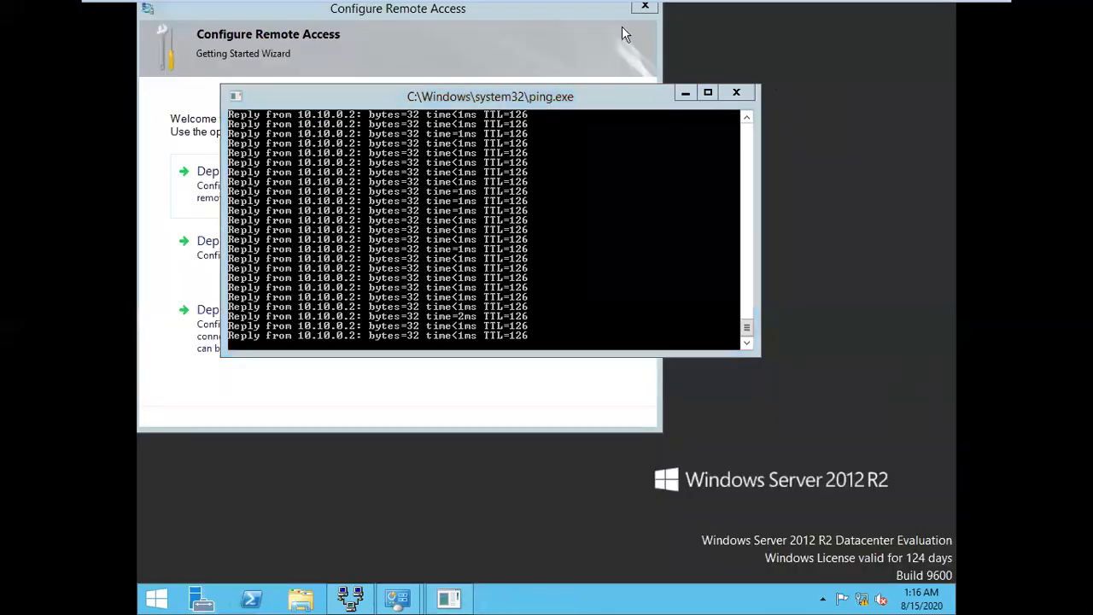
Cancel the Remote Access getting-started wizard on server A and switch to Windows Server 2012 B
{"action": "left_click", "coordinate": [645, 8]}
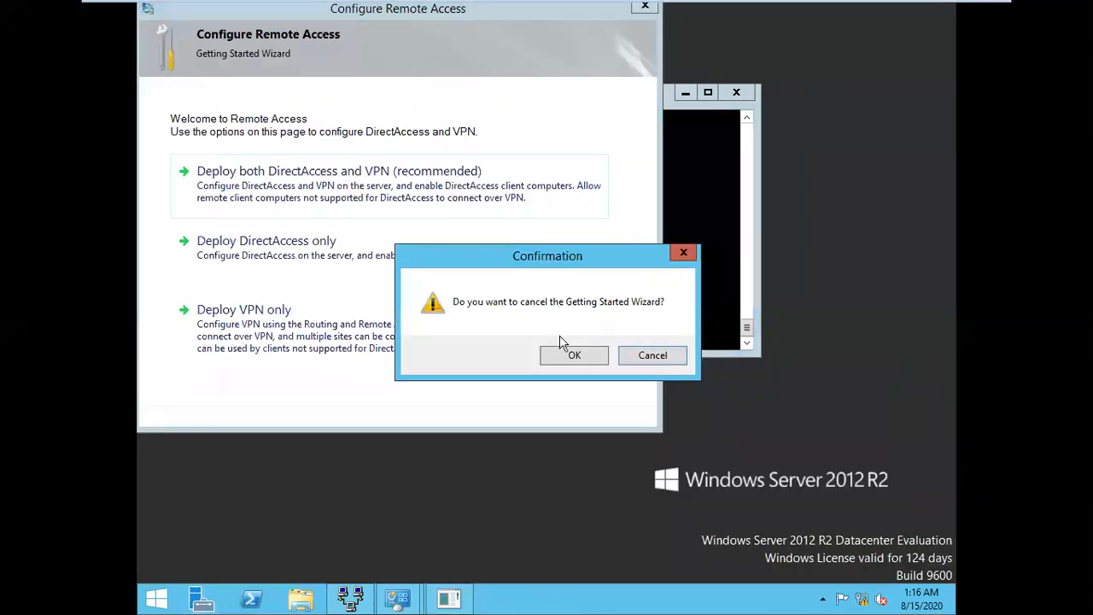
{"action": "left_click", "coordinate": [571, 359]}
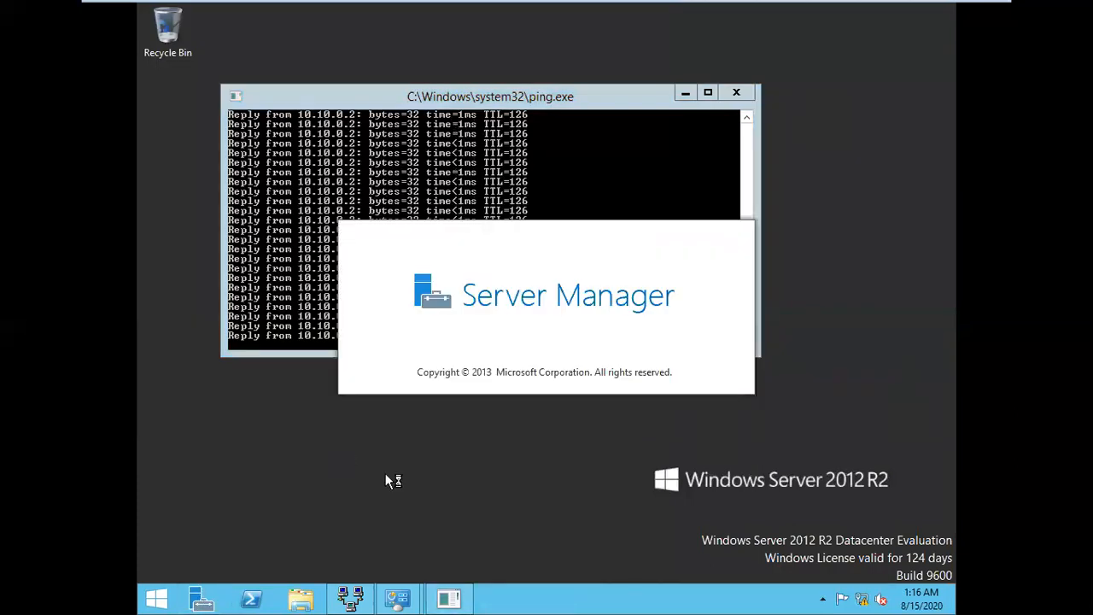
{"action": "mouse_move", "coordinate": [721, 6]}
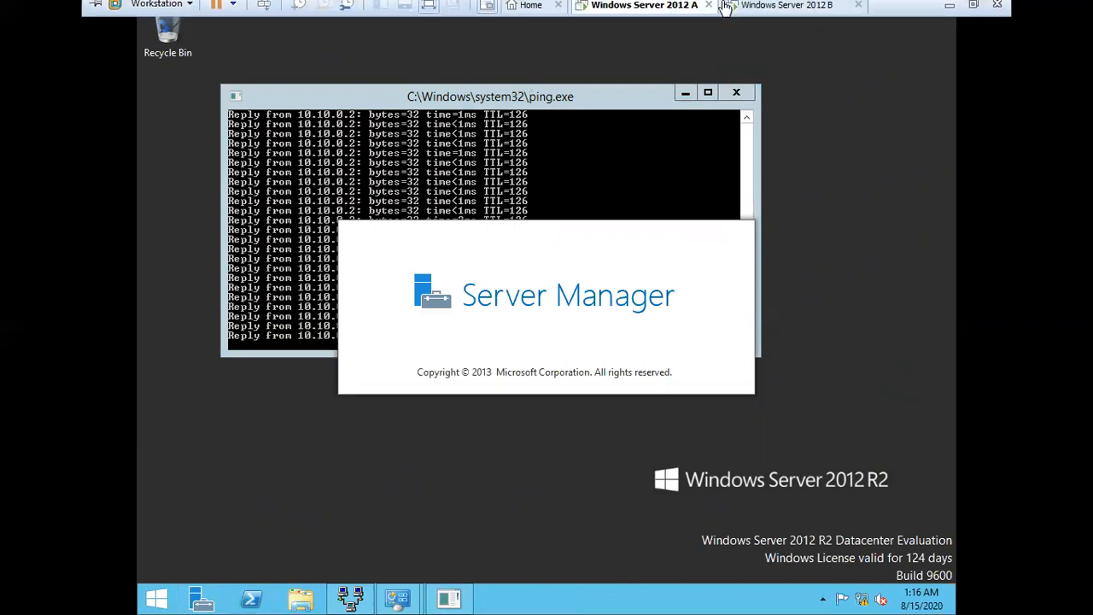
{"action": "left_click", "coordinate": [782, 11]}
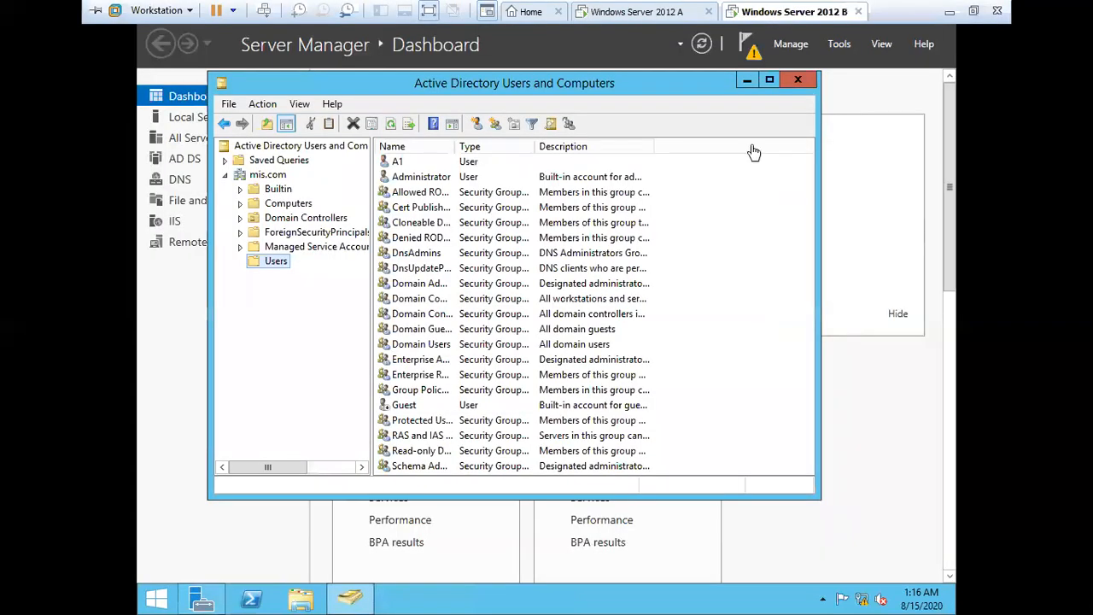
On server B, close Users and Computers, launch Sites and Services, then reopen and minimize Users and Computers
{"action": "left_click", "coordinate": [792, 82]}
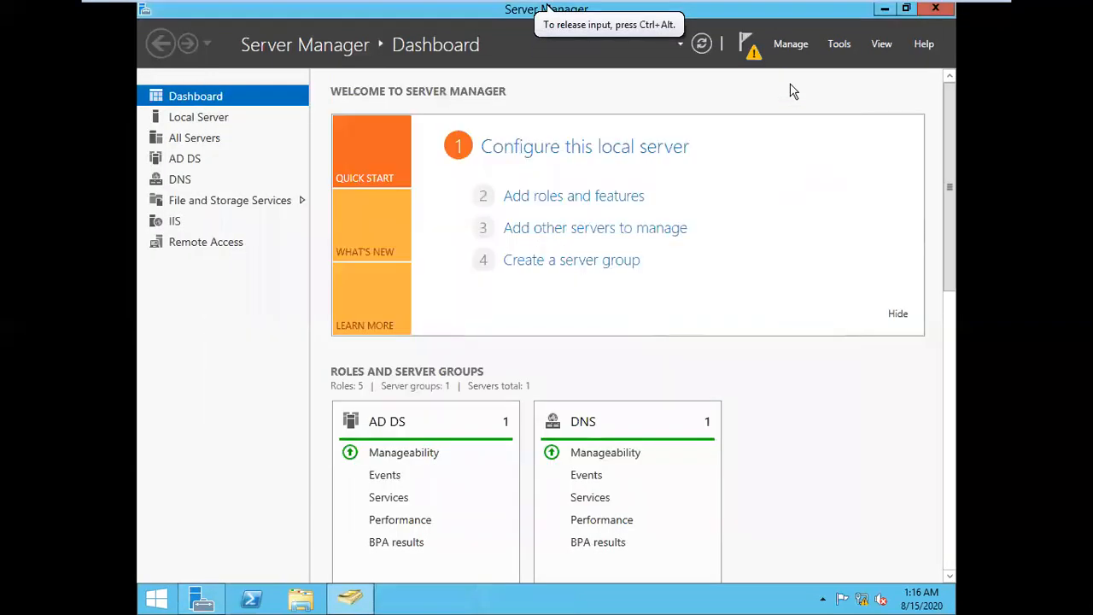
{"action": "left_click", "coordinate": [839, 44]}
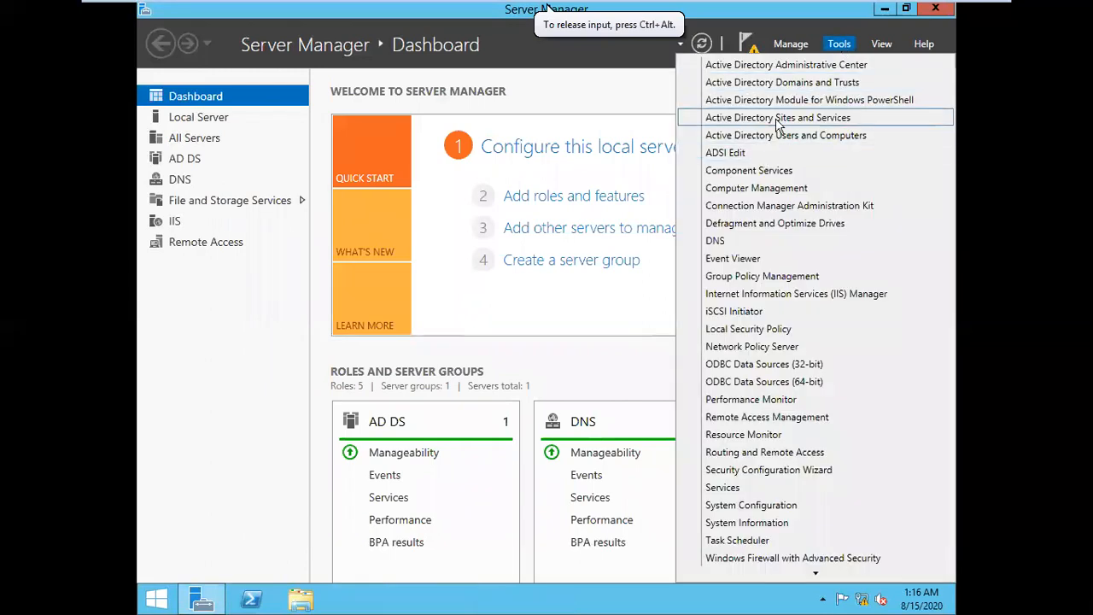
{"action": "left_click", "coordinate": [778, 120]}
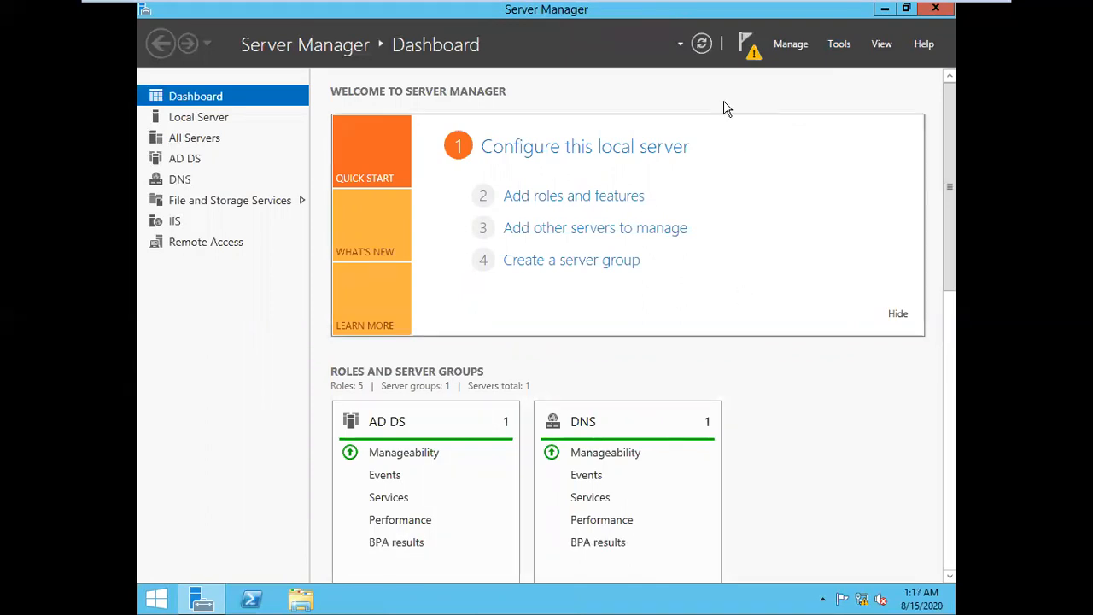
{"action": "left_click", "coordinate": [836, 43]}
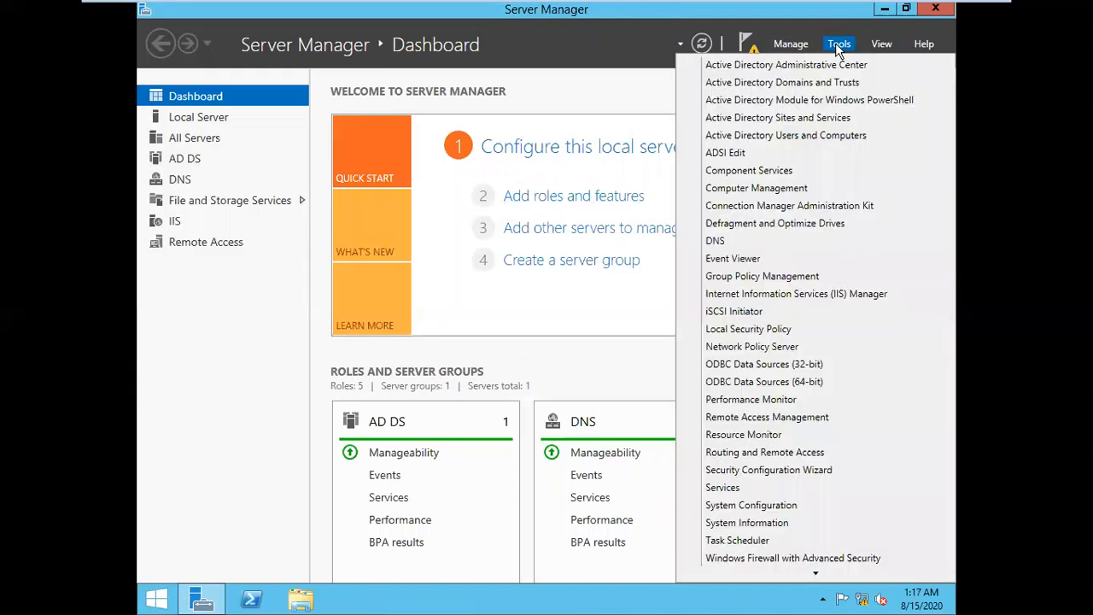
{"action": "left_click", "coordinate": [797, 138]}
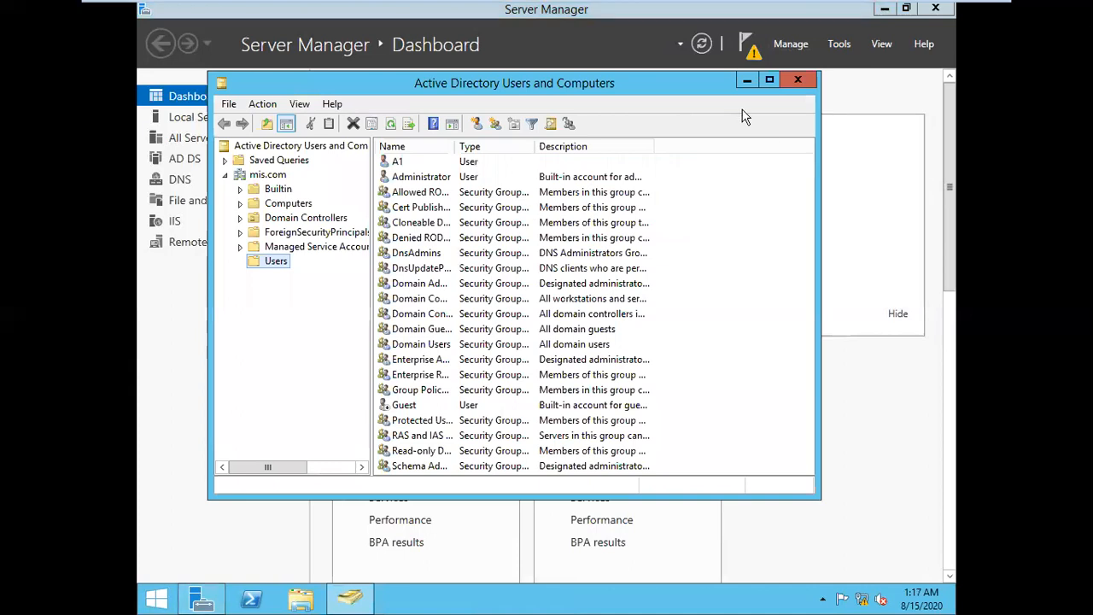
{"action": "left_click", "coordinate": [742, 80]}
On server A, open Users and Computers and refresh Users to confirm A1 is missing, then return to B
{"action": "mouse_move", "coordinate": [764, 9]}
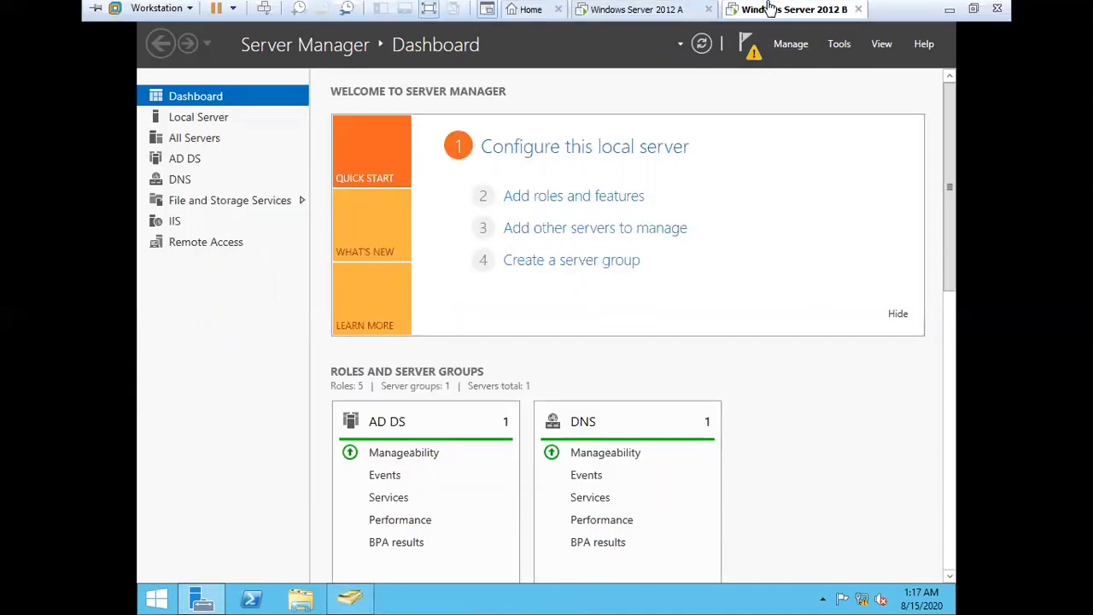
{"action": "left_click", "coordinate": [664, 10]}
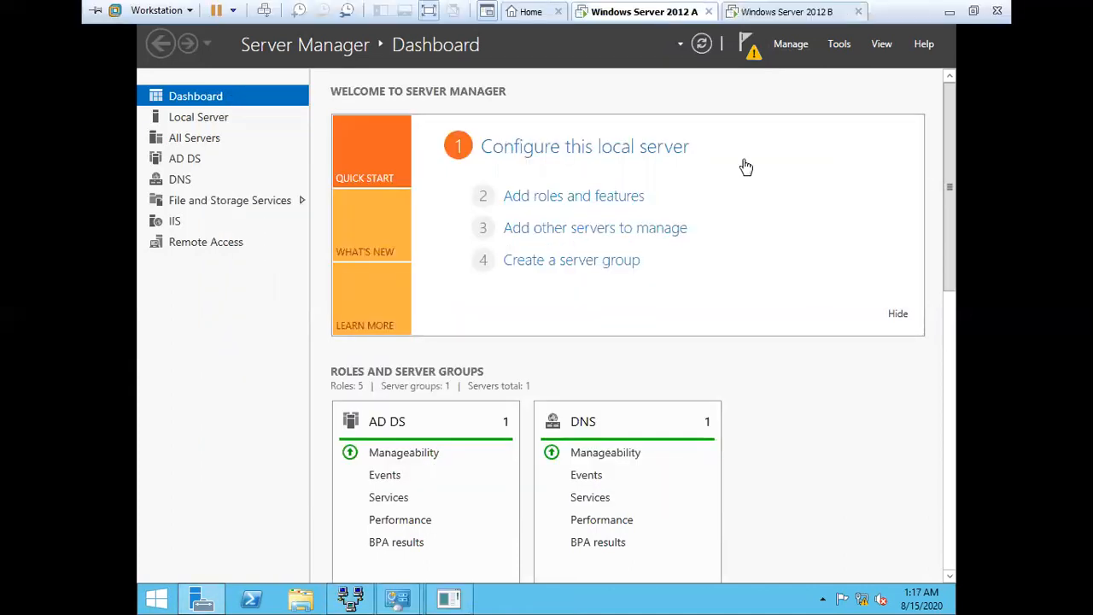
{"action": "left_click", "coordinate": [841, 47]}
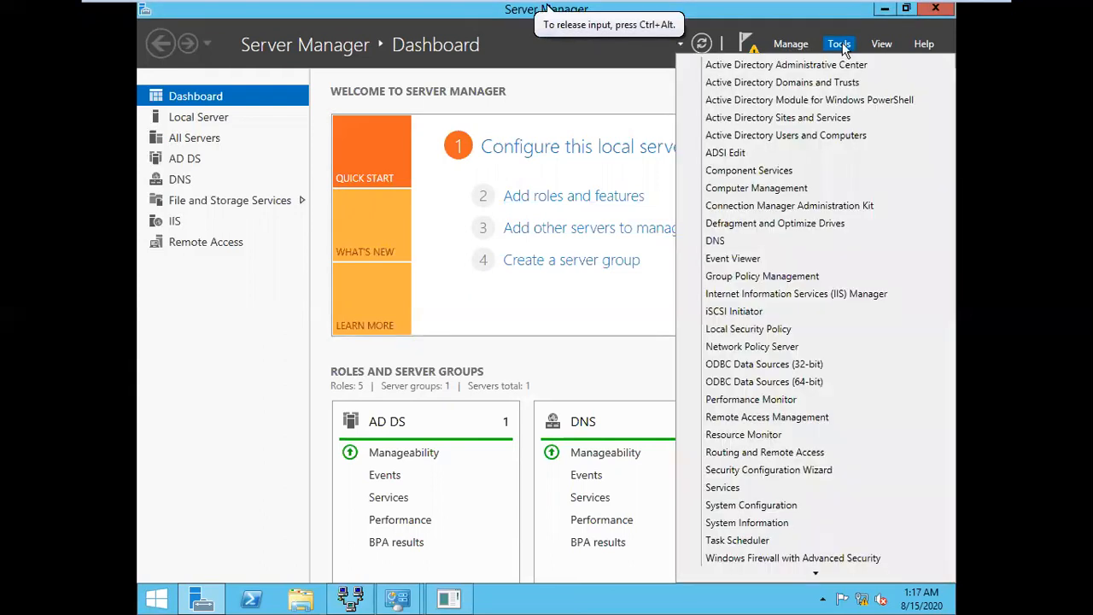
{"action": "left_click", "coordinate": [776, 135]}
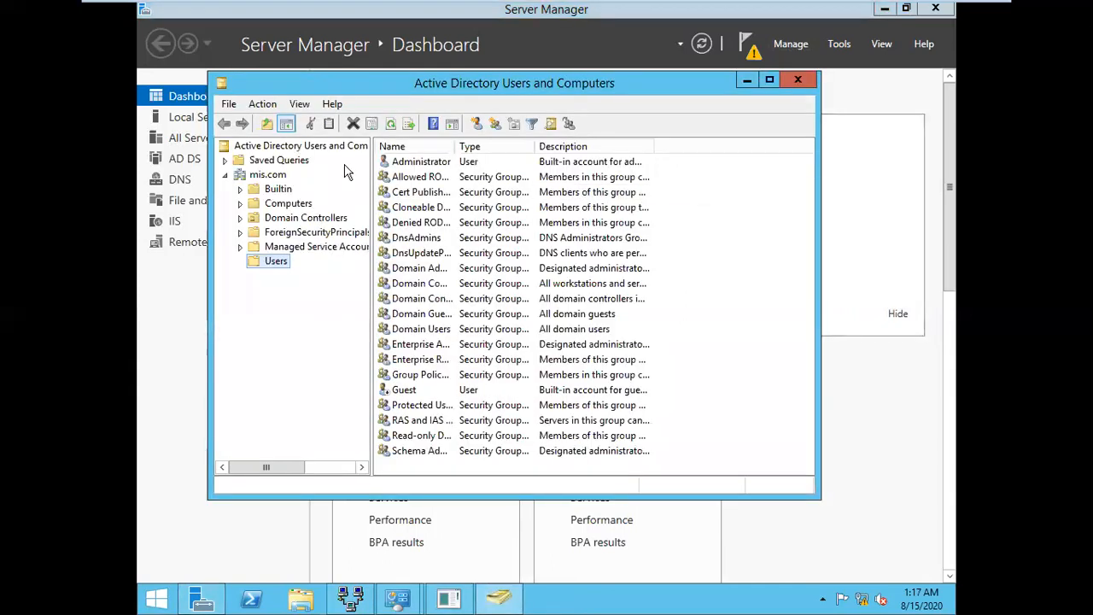
{"action": "left_click", "coordinate": [391, 124]}
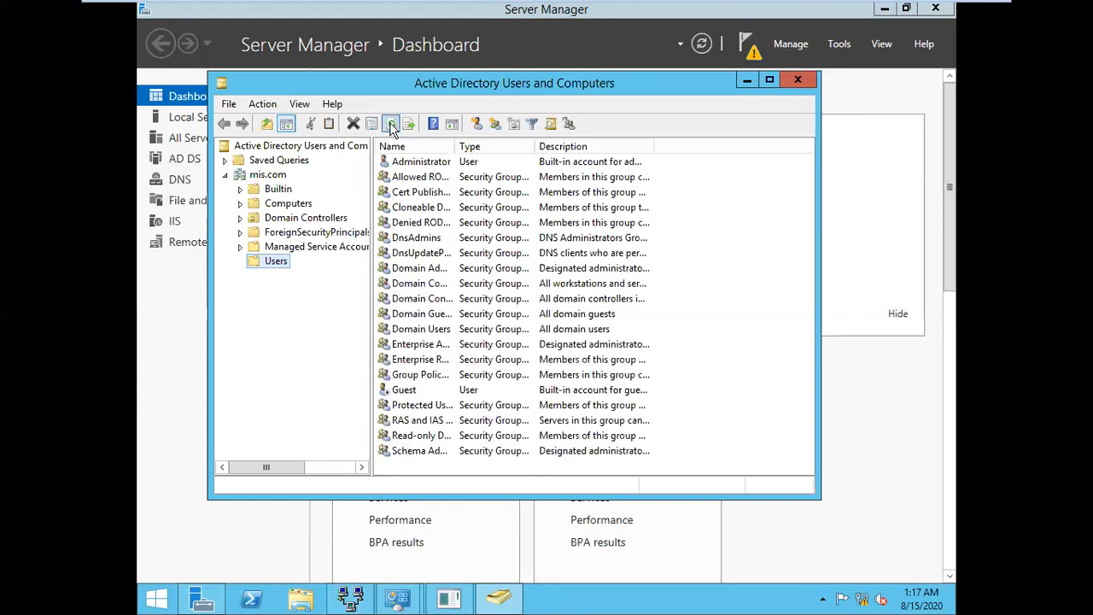
{"action": "mouse_move", "coordinate": [694, 6]}
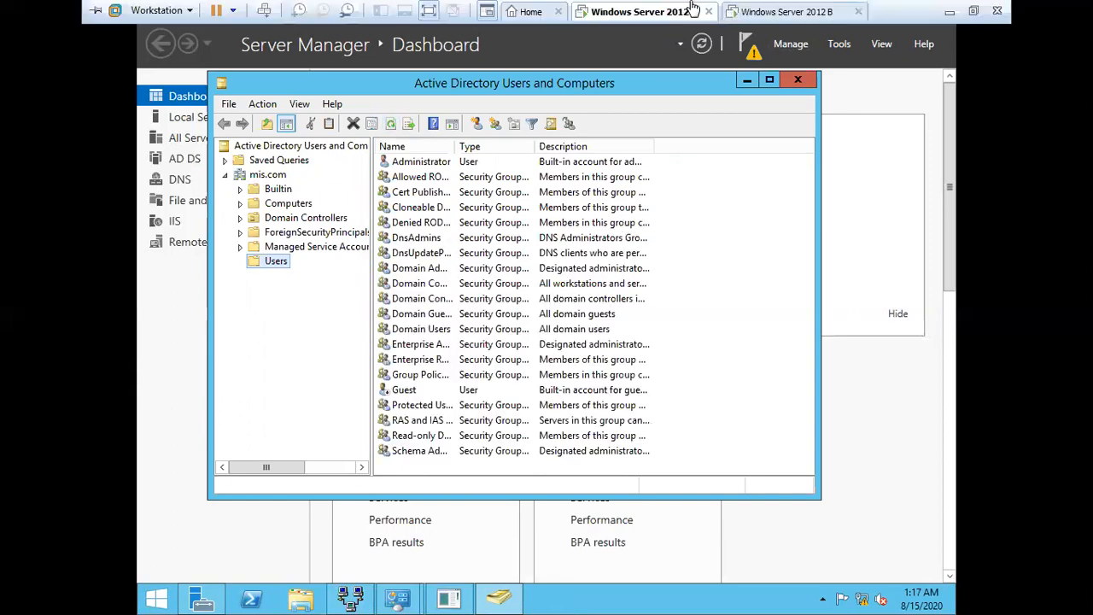
{"action": "left_click", "coordinate": [798, 11]}
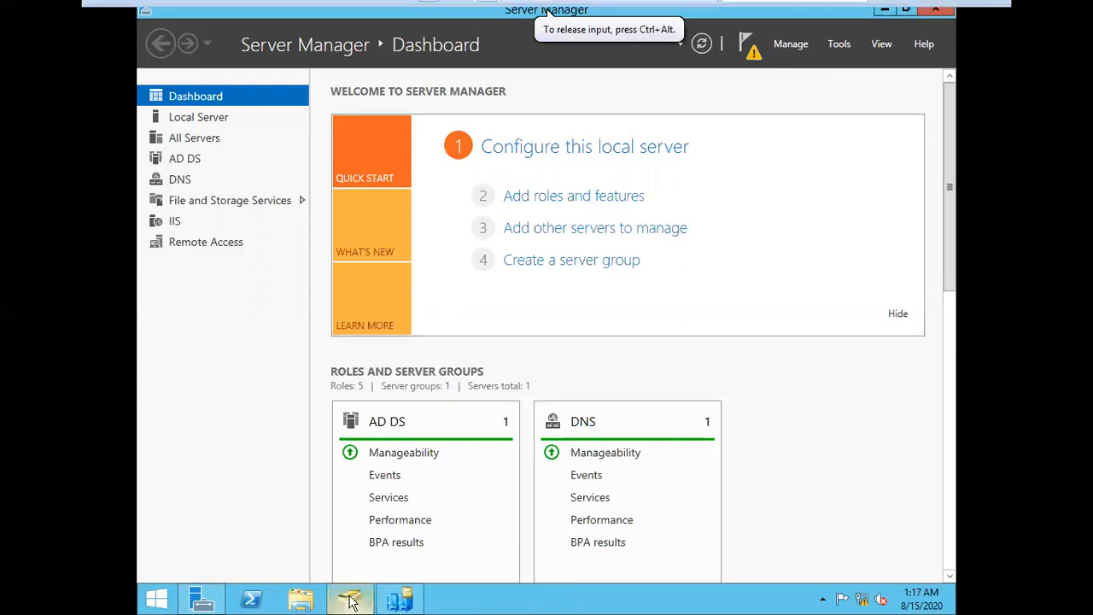
Run Replicate Now on the Delhi SERVER's NTDS Settings connection from ADC
{"action": "left_click", "coordinate": [413, 601]}
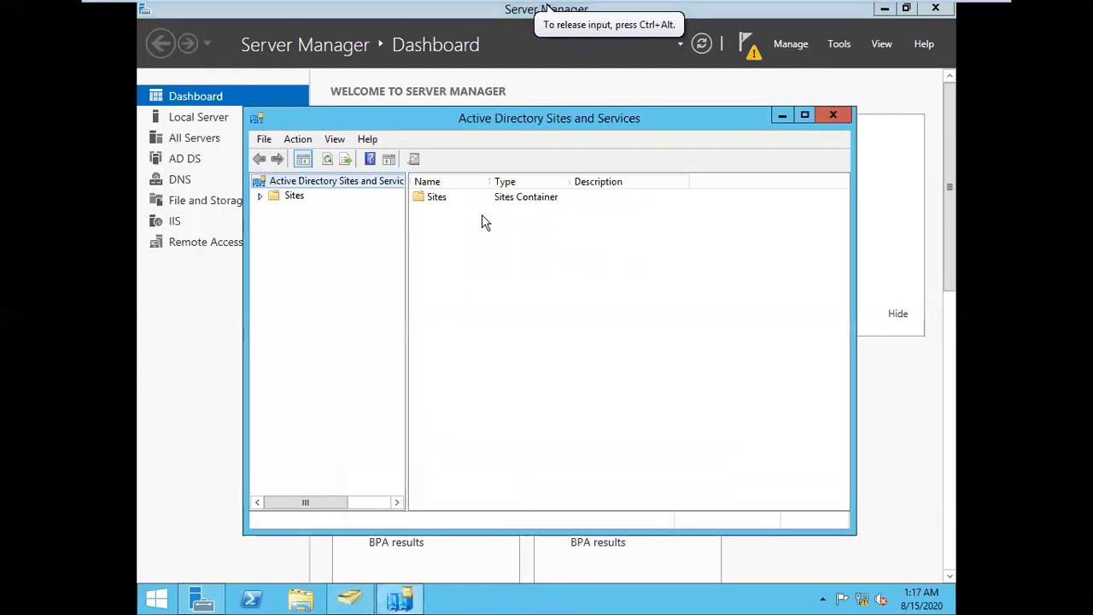
{"action": "left_click", "coordinate": [299, 198]}
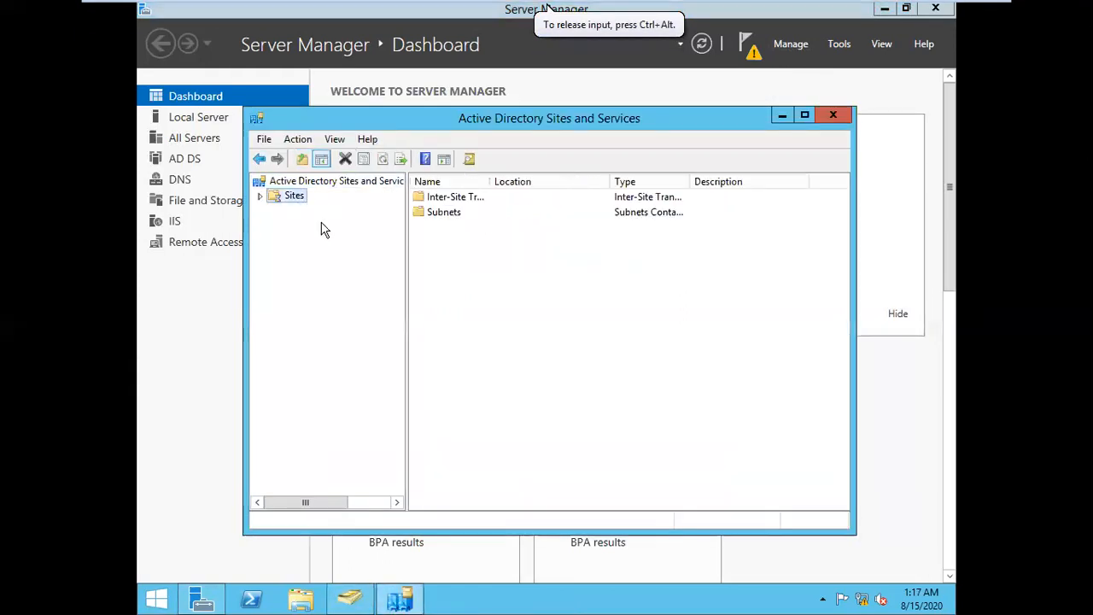
{"action": "double_click", "coordinate": [435, 199]}
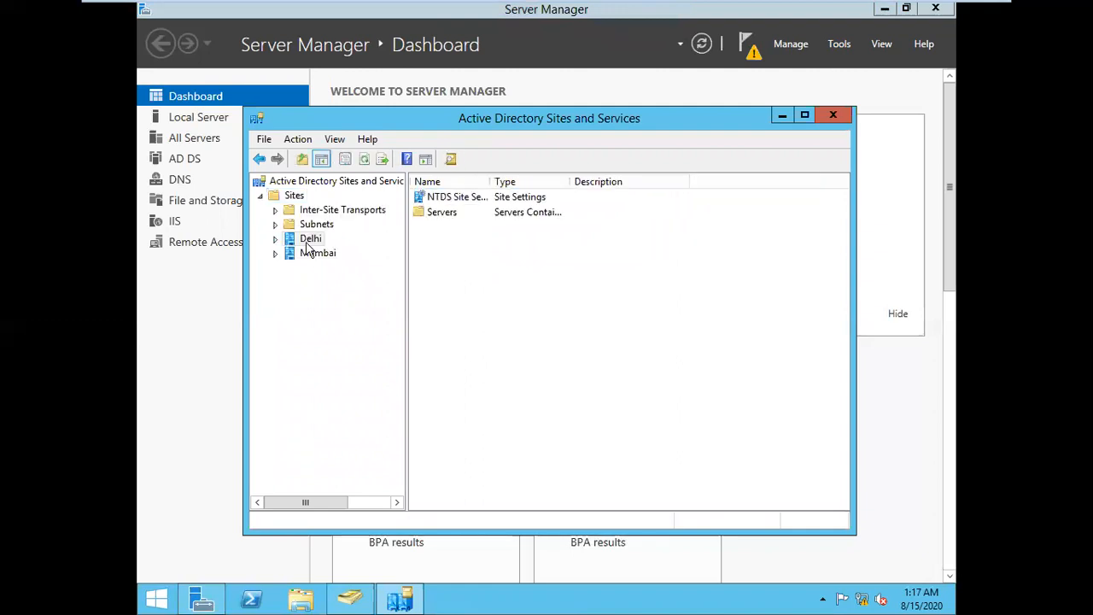
{"action": "double_click", "coordinate": [309, 242]}
{"action": "left_click", "coordinate": [322, 254]}
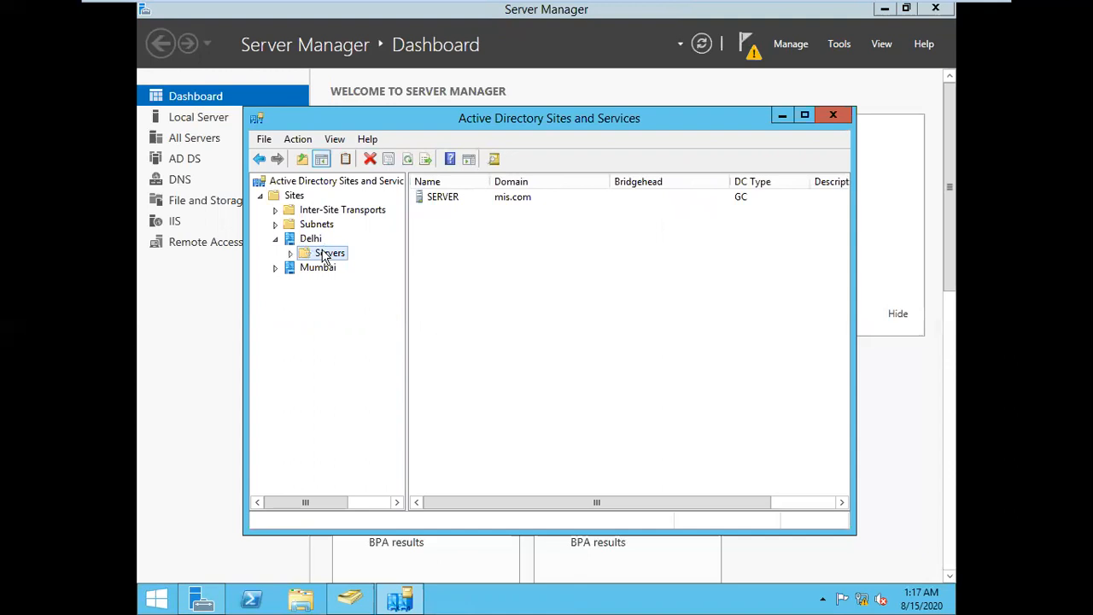
{"action": "double_click", "coordinate": [332, 256]}
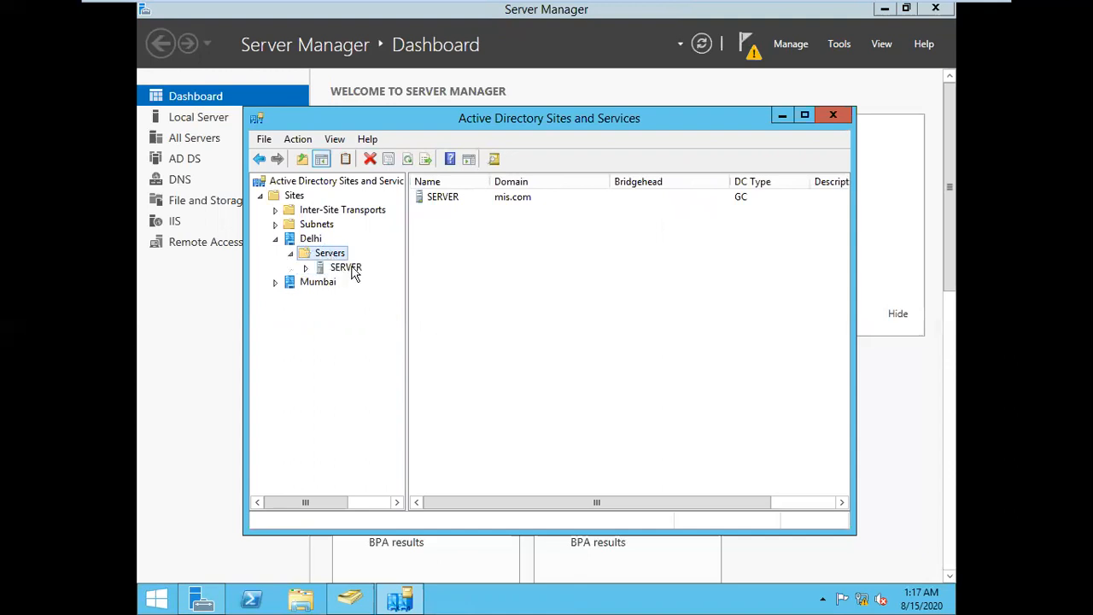
{"action": "left_click", "coordinate": [353, 269]}
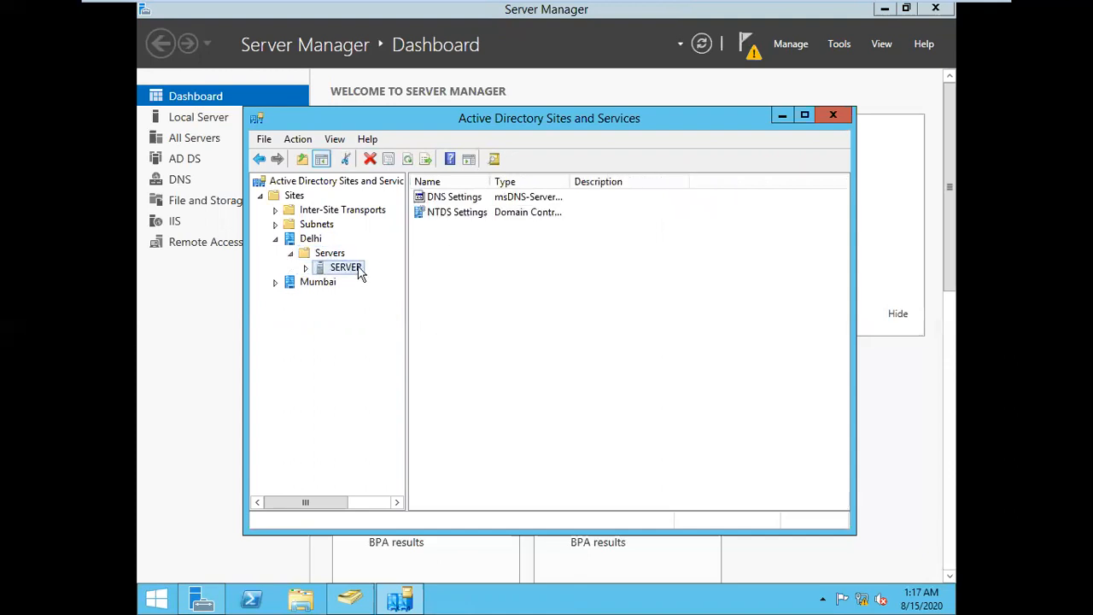
{"action": "double_click", "coordinate": [351, 268]}
{"action": "left_click", "coordinate": [374, 282]}
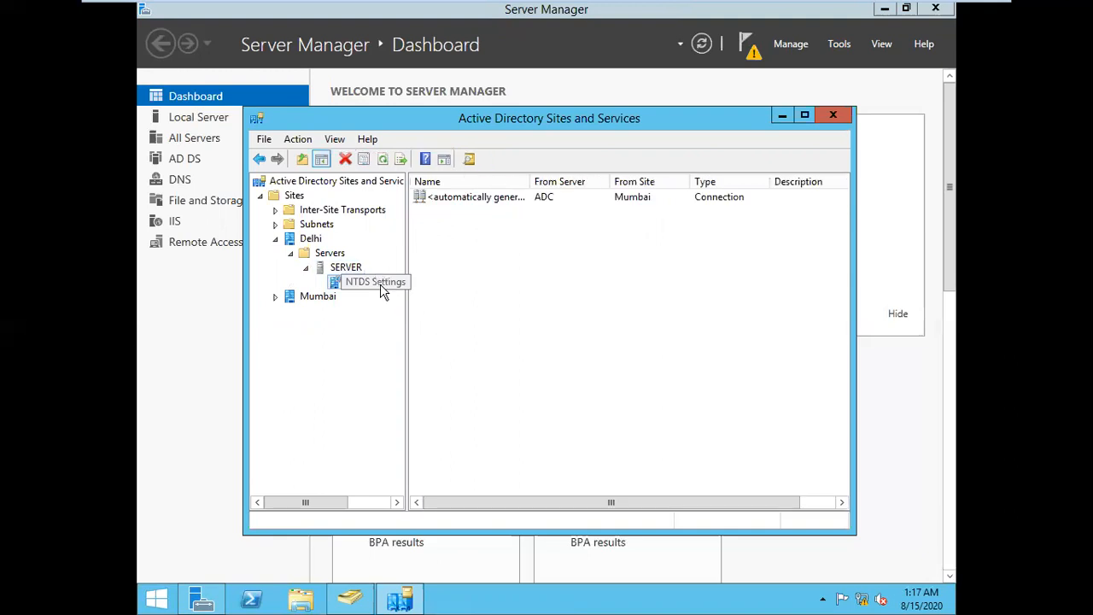
{"action": "right_click", "coordinate": [558, 195]}
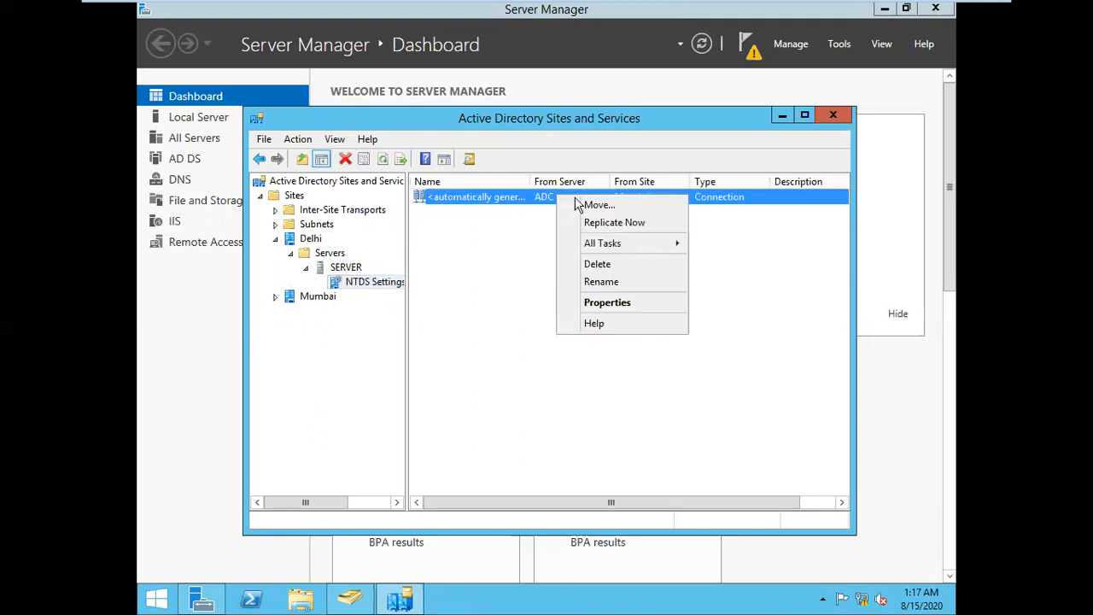
{"action": "left_click", "coordinate": [615, 222]}
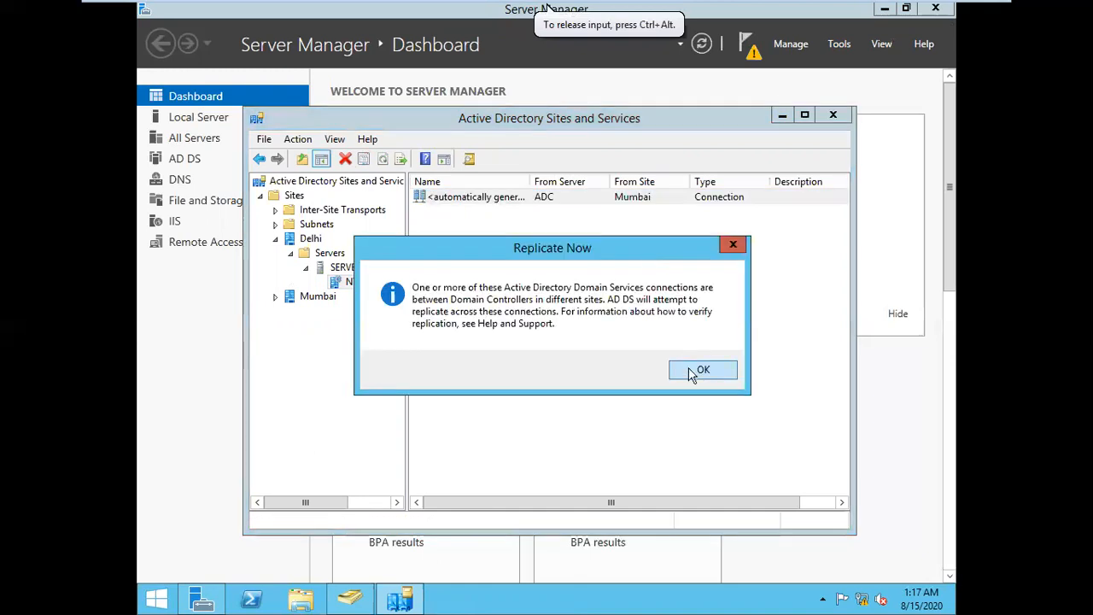
{"action": "left_click", "coordinate": [692, 372]}
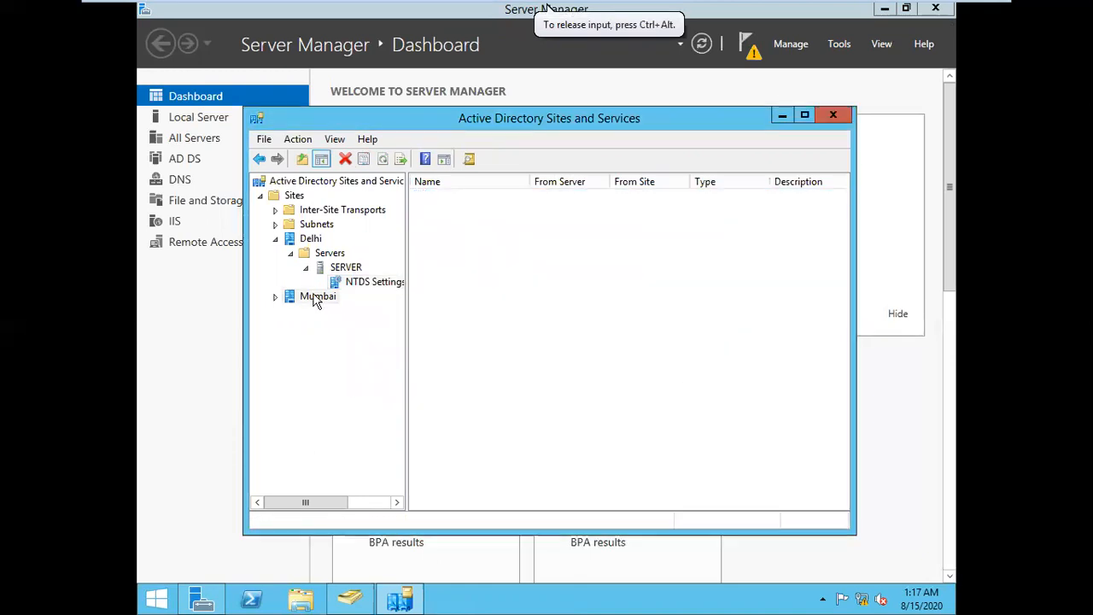
Run Replicate Now on the Mumbai ADC's NTDS Settings connection from SERVER in Delhi
{"action": "double_click", "coordinate": [316, 297]}
{"action": "double_click", "coordinate": [331, 311]}
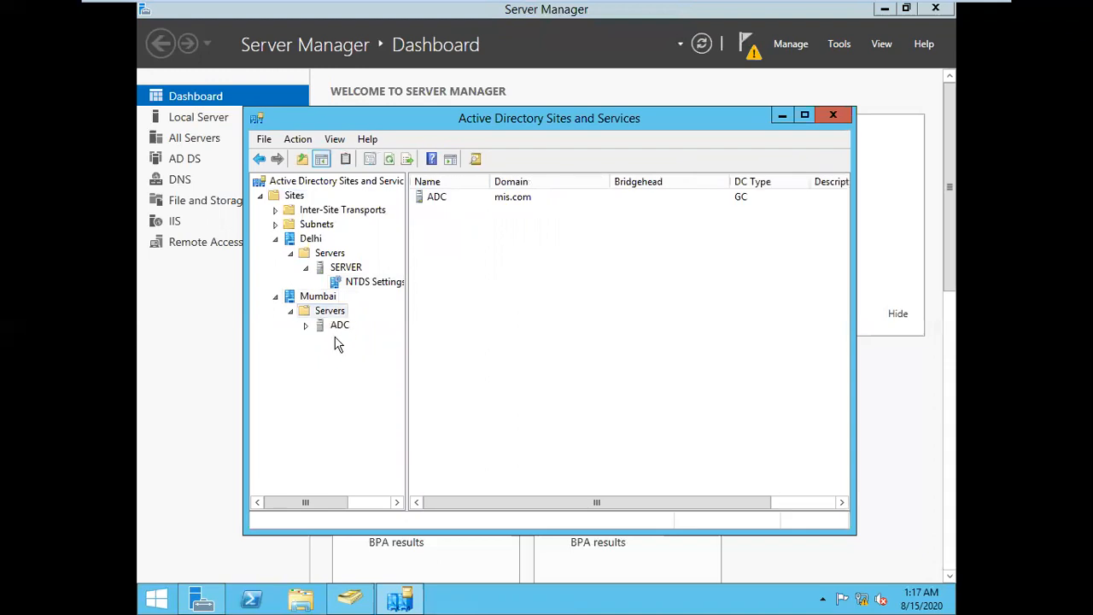
{"action": "double_click", "coordinate": [338, 327]}
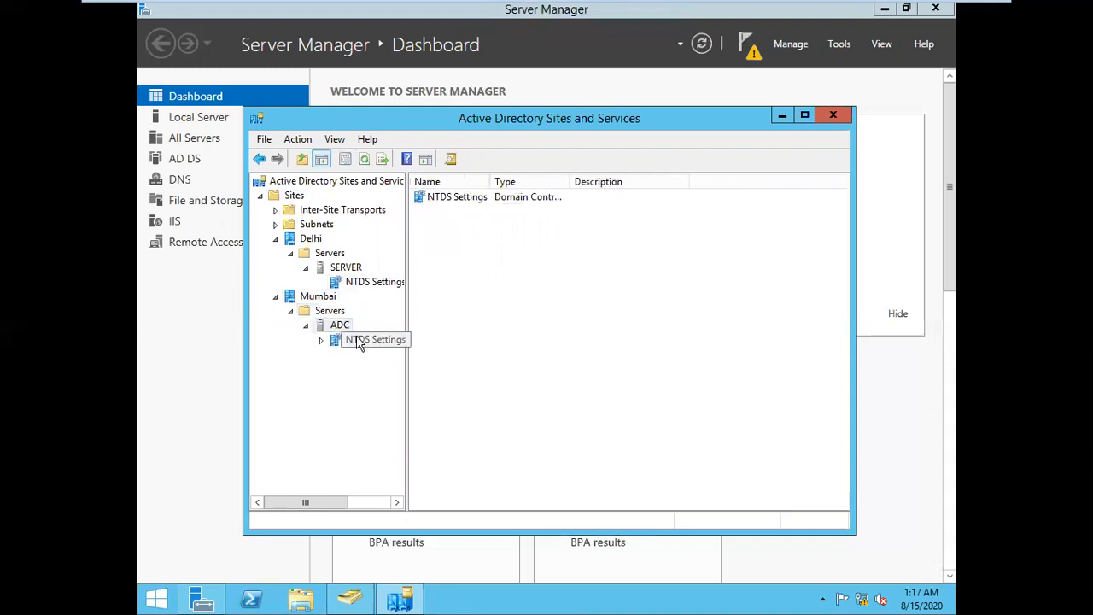
{"action": "left_click", "coordinate": [357, 342]}
{"action": "left_click", "coordinate": [551, 199]}
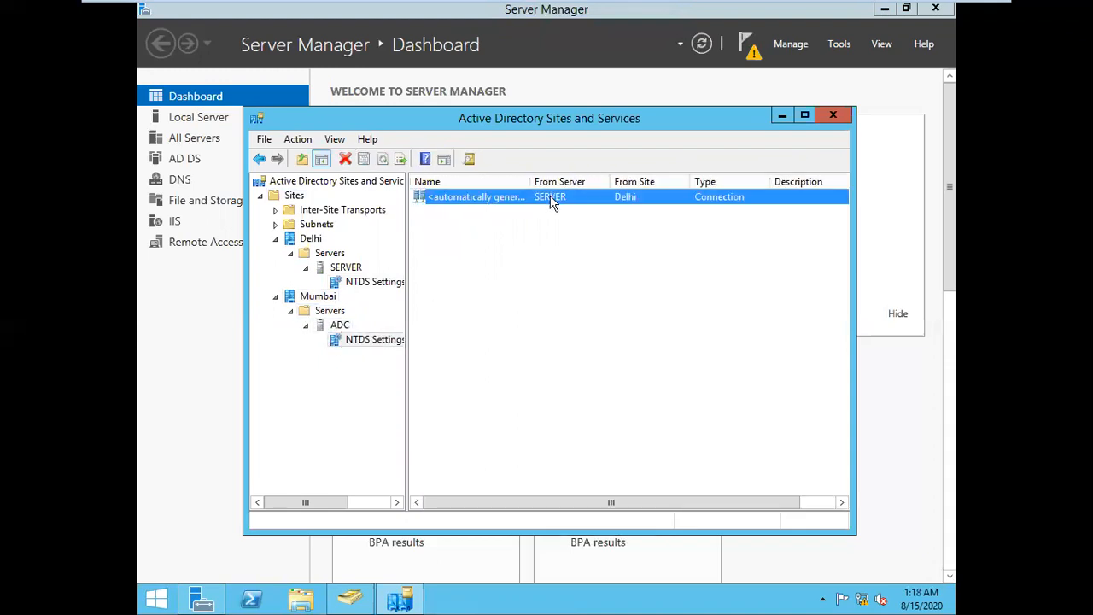
{"action": "right_click", "coordinate": [551, 199]}
{"action": "left_click", "coordinate": [598, 226]}
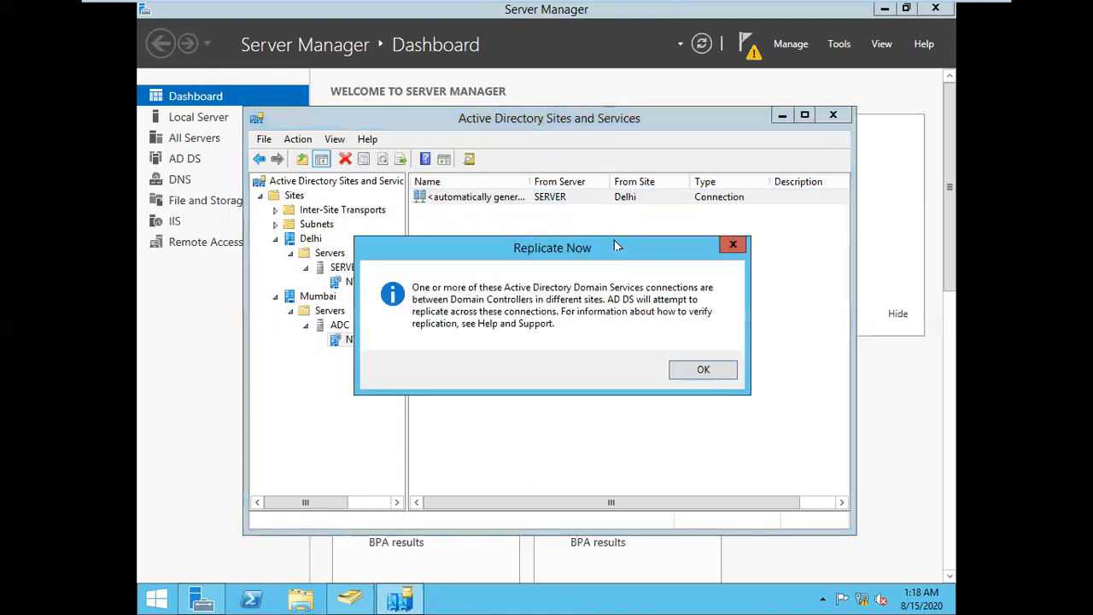
{"action": "left_click", "coordinate": [698, 370]}
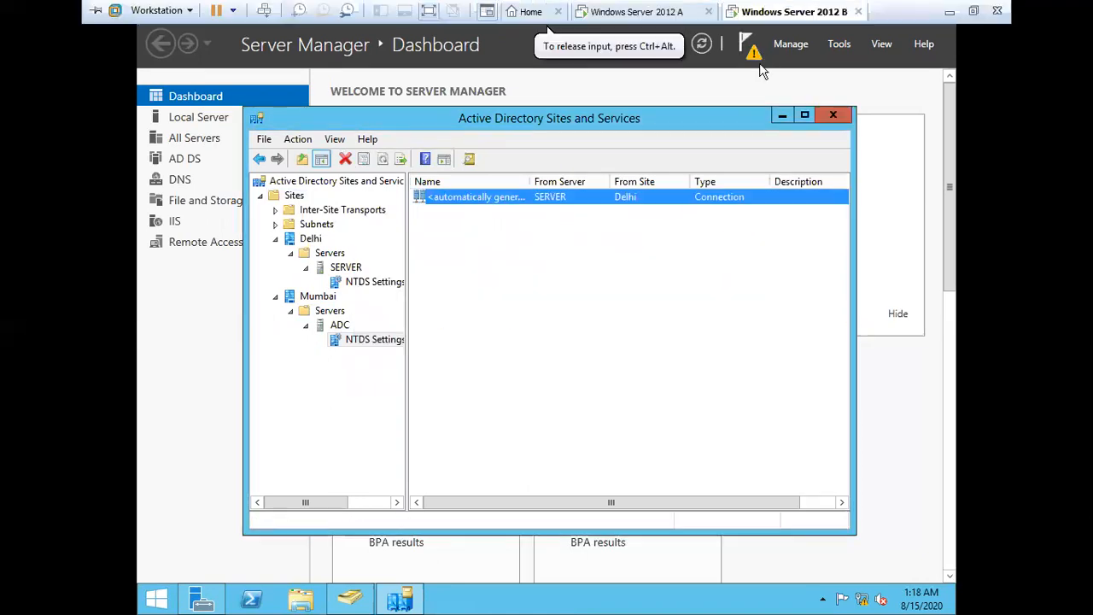
On server 2012 A, refresh mis.com Users and select the newly listed user A1
{"action": "left_click", "coordinate": [662, 12]}
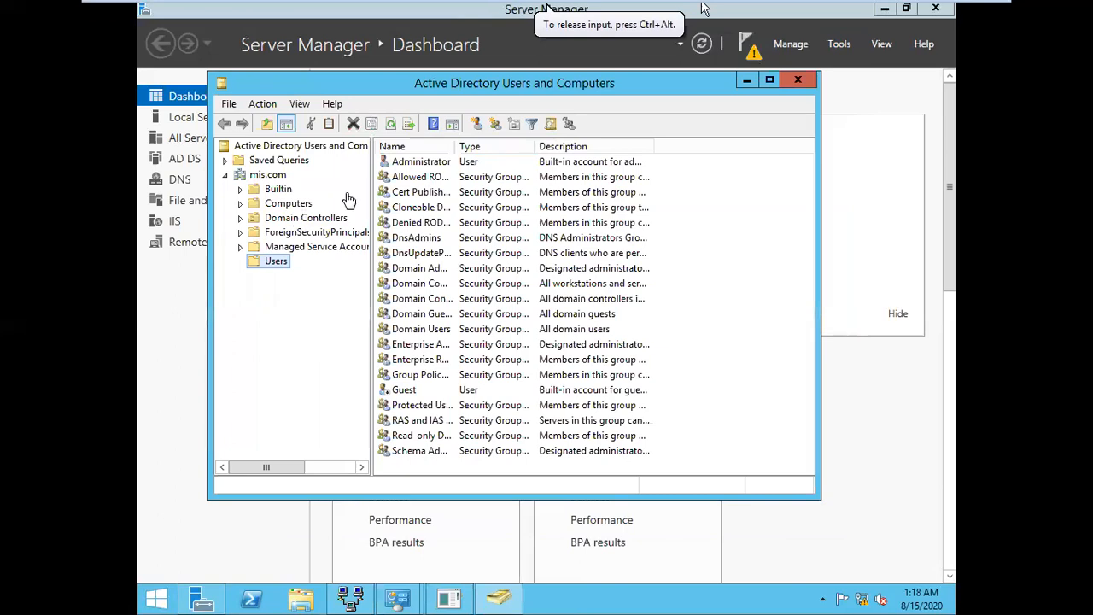
{"action": "left_click", "coordinate": [390, 124]}
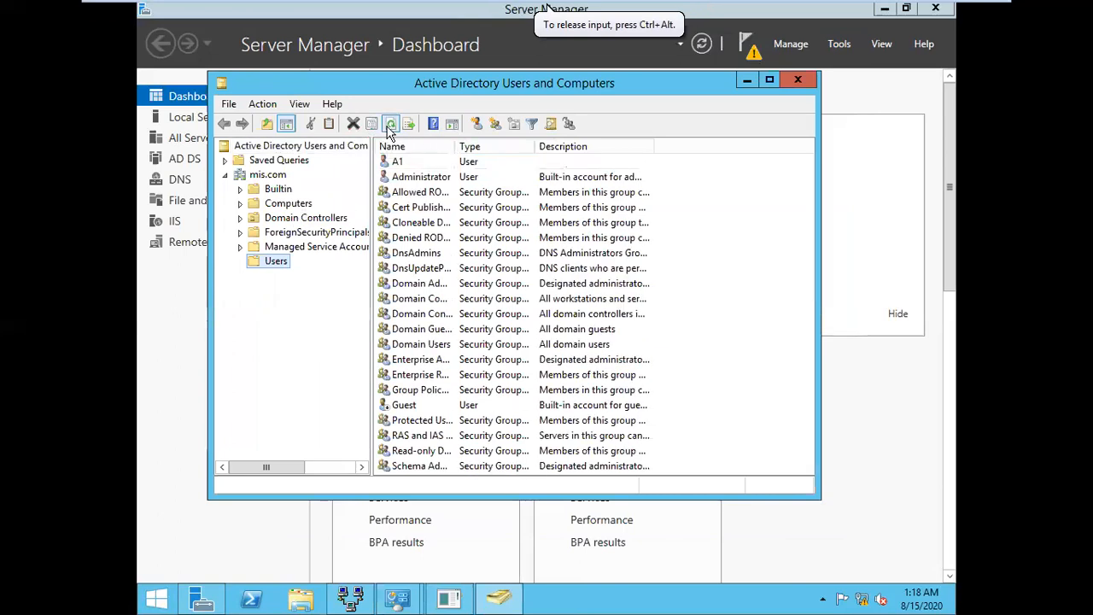
{"action": "left_click", "coordinate": [412, 165]}
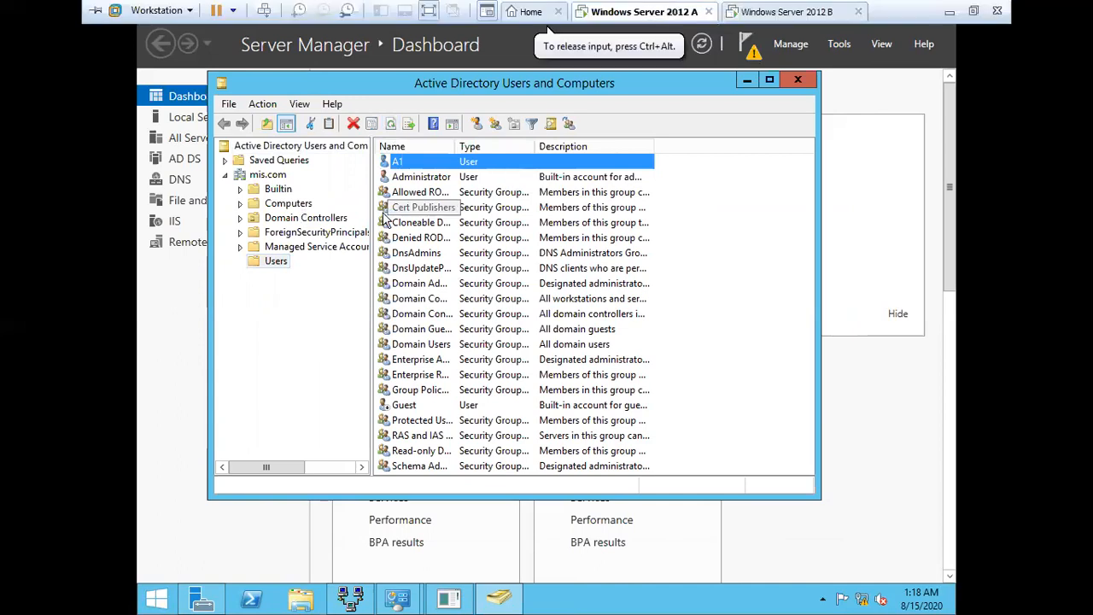
Launch Active Directory Sites and Services from Server Manager Tools and minimize Users and Computers
{"action": "left_click", "coordinate": [893, 244]}
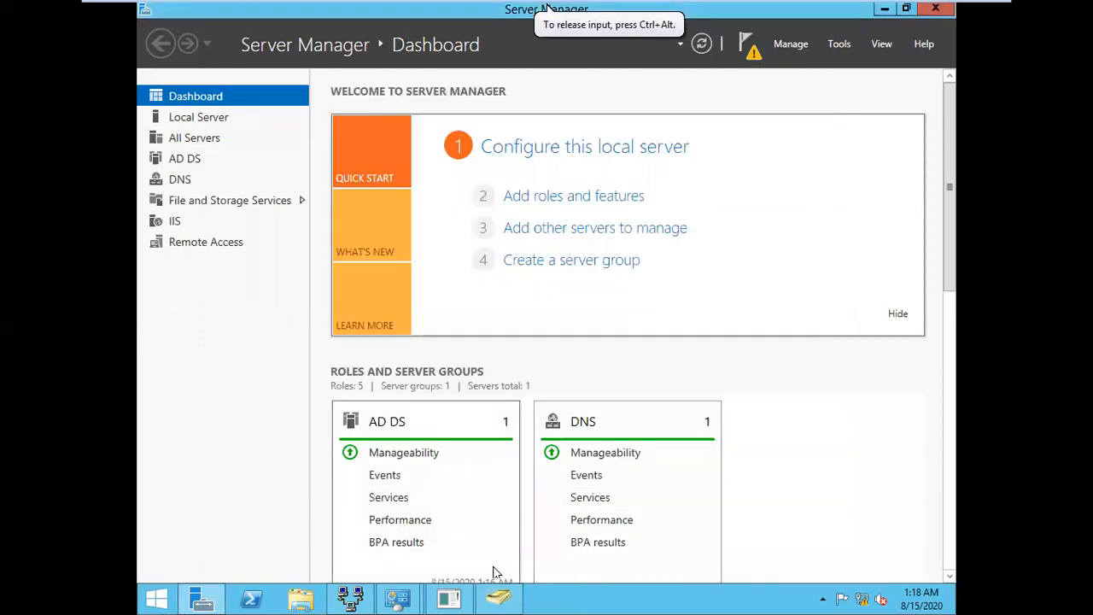
{"action": "left_click", "coordinate": [840, 46]}
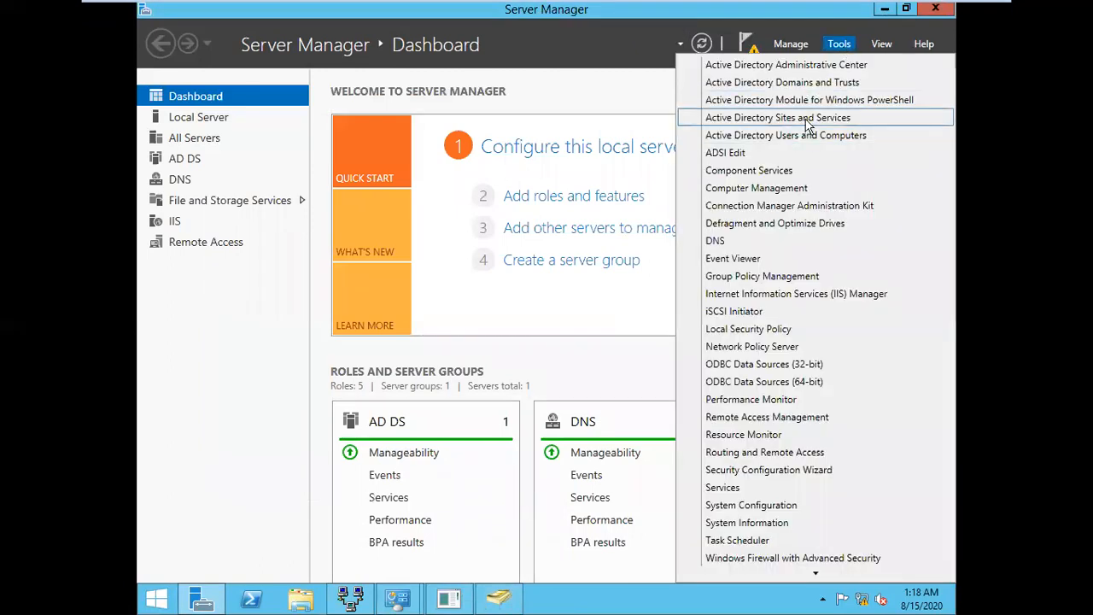
{"action": "left_click", "coordinate": [807, 124]}
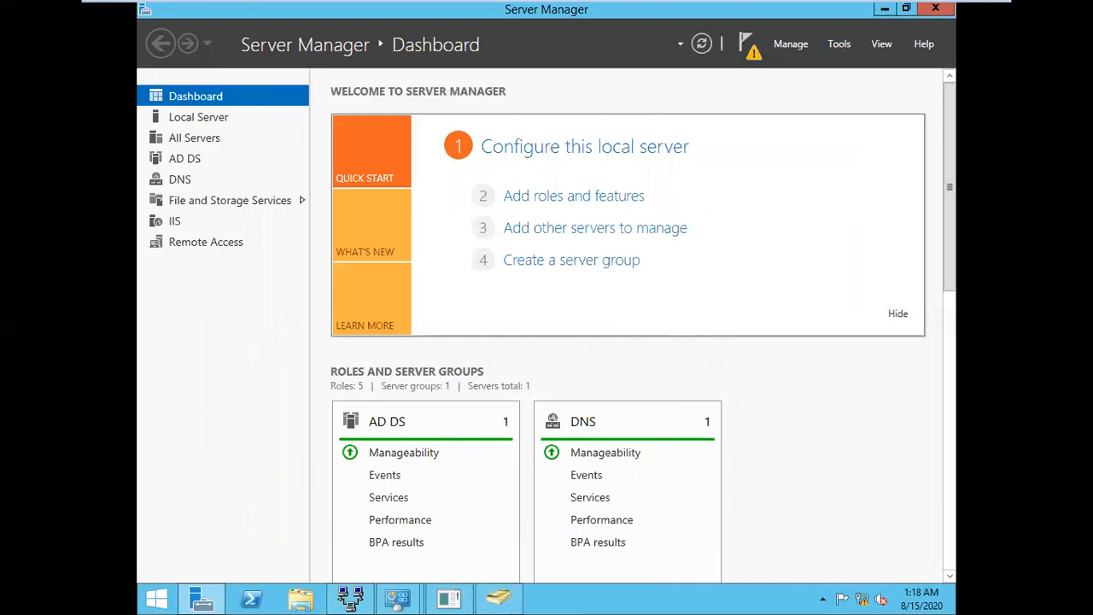
{"action": "left_click", "coordinate": [499, 599]}
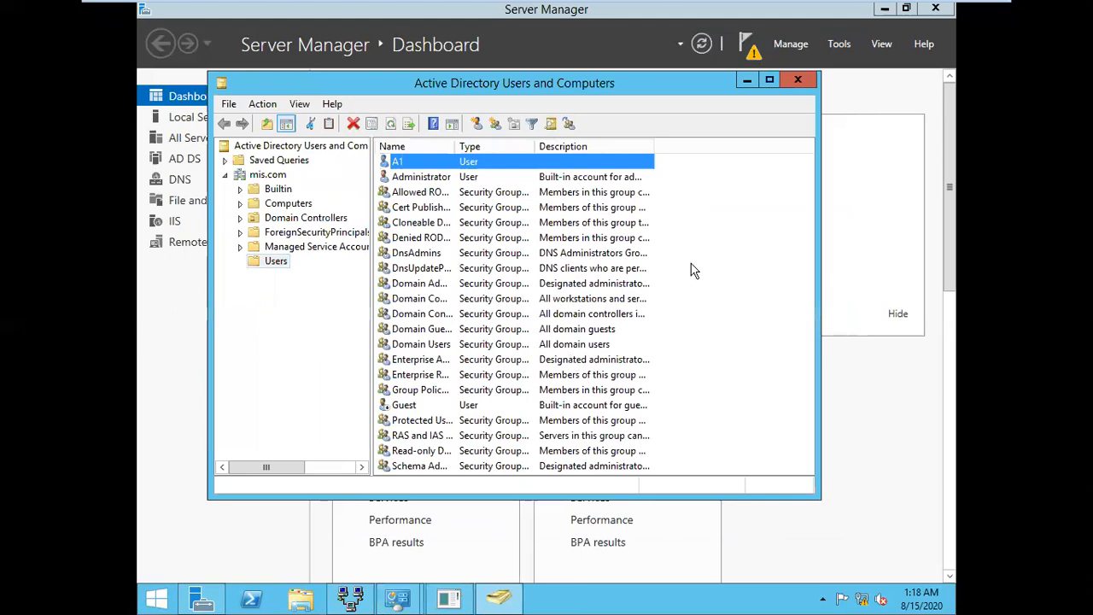
{"action": "left_click", "coordinate": [747, 80]}
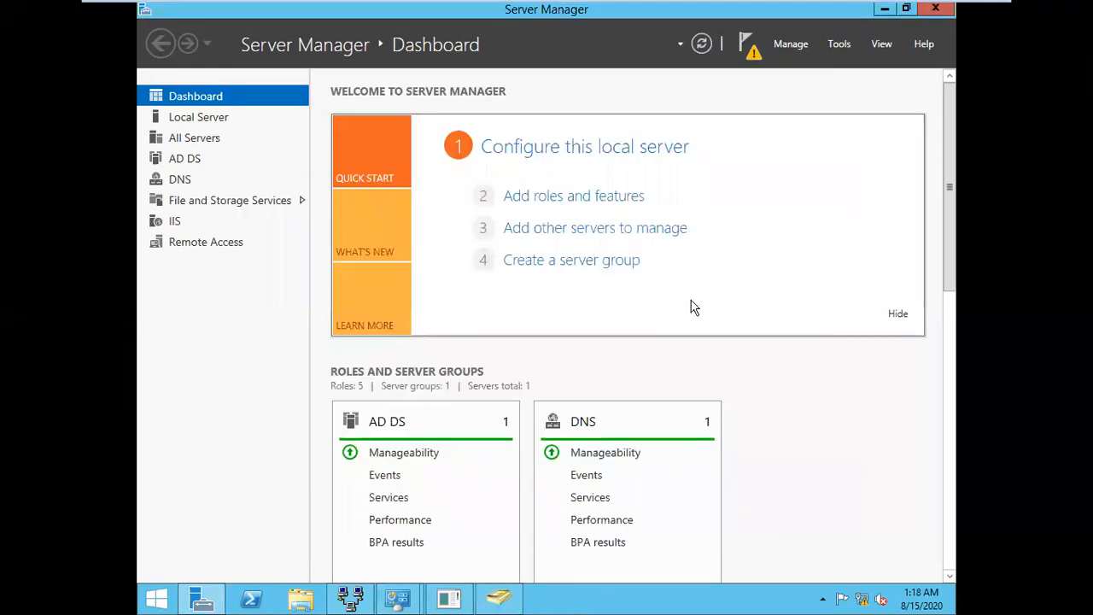
Run Replicate Now on Mumbai ADC's automatic NTDS Settings connection from Delhi
{"action": "mouse_move", "coordinate": [418, 606]}
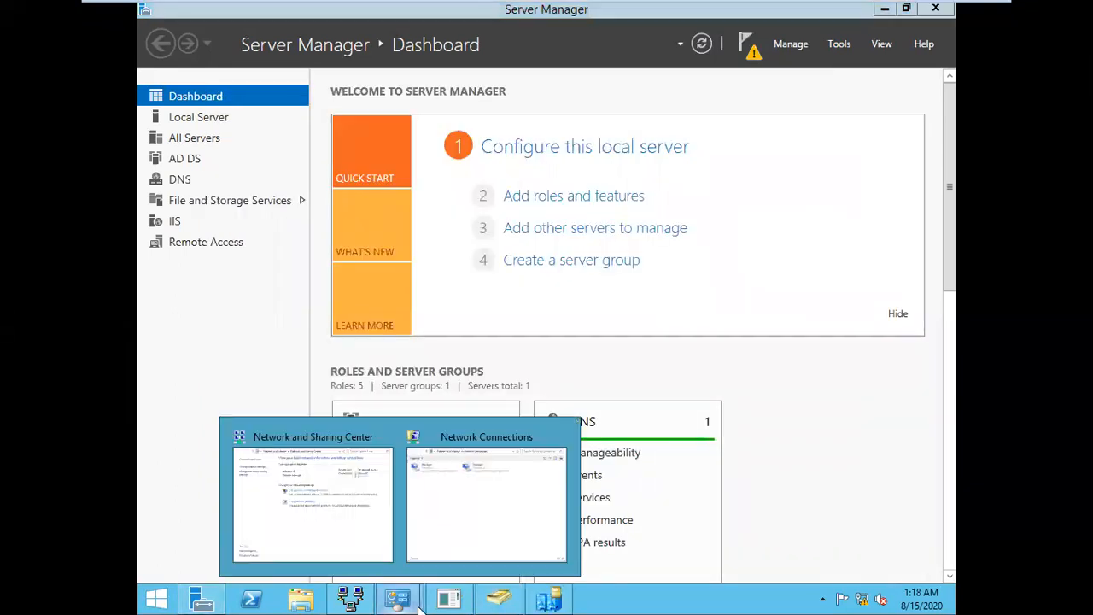
{"action": "left_click", "coordinate": [549, 599]}
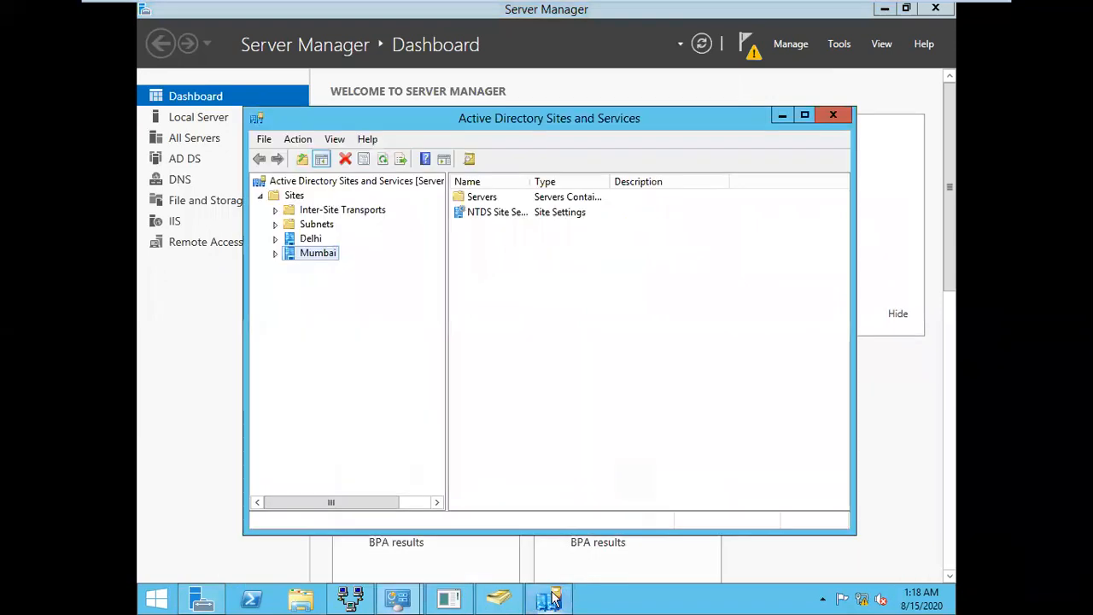
{"action": "double_click", "coordinate": [314, 253]}
{"action": "left_click", "coordinate": [330, 268]}
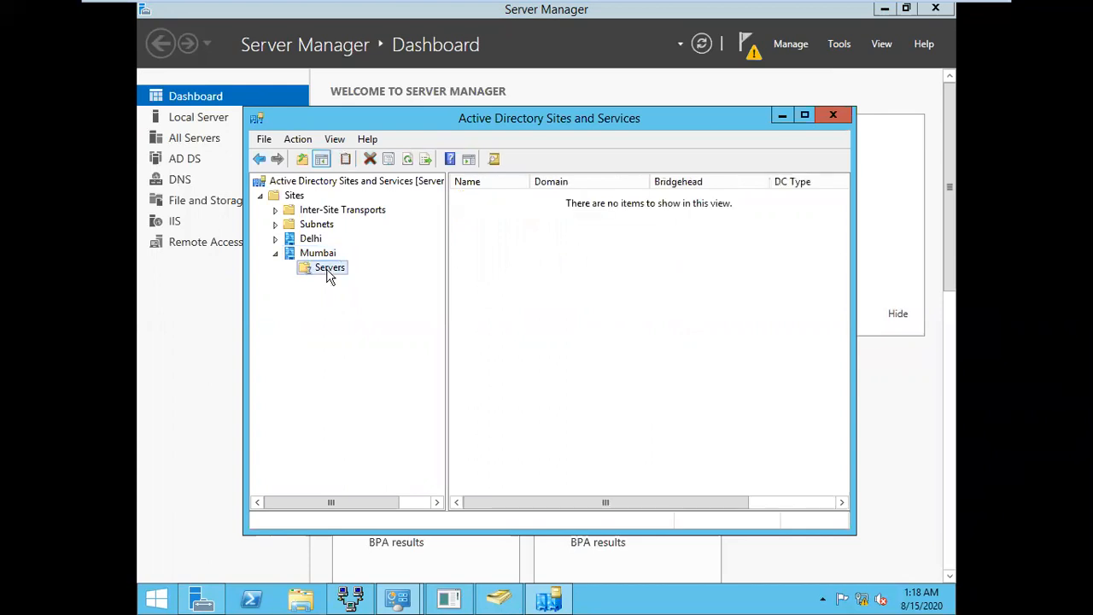
{"action": "double_click", "coordinate": [327, 270]}
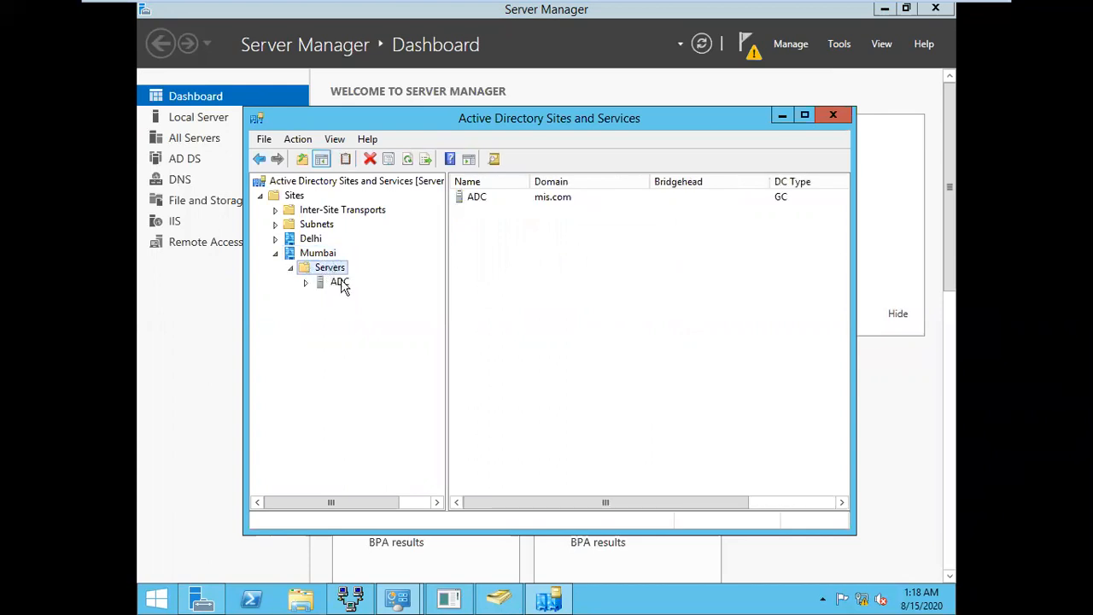
{"action": "left_click", "coordinate": [341, 284]}
{"action": "double_click", "coordinate": [346, 287]}
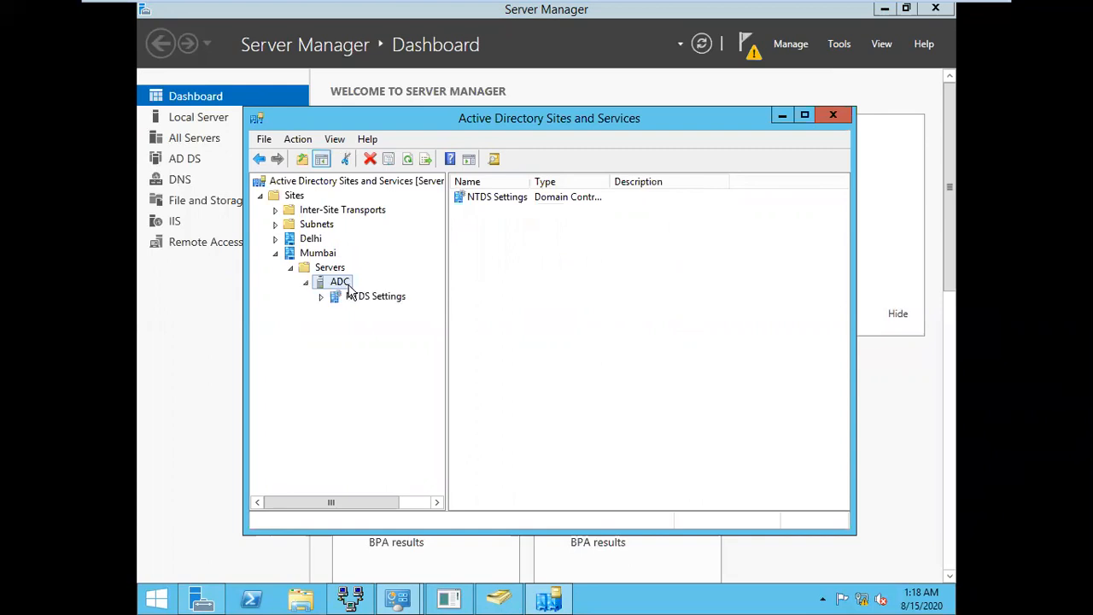
{"action": "left_click", "coordinate": [377, 296]}
{"action": "left_click", "coordinate": [555, 199]}
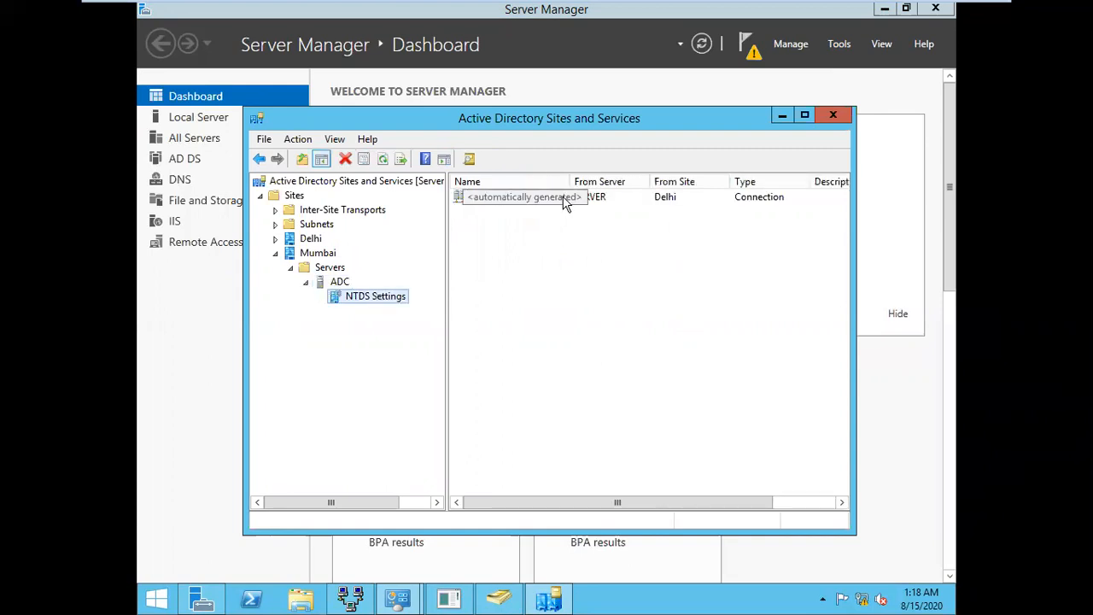
{"action": "right_click", "coordinate": [633, 197]}
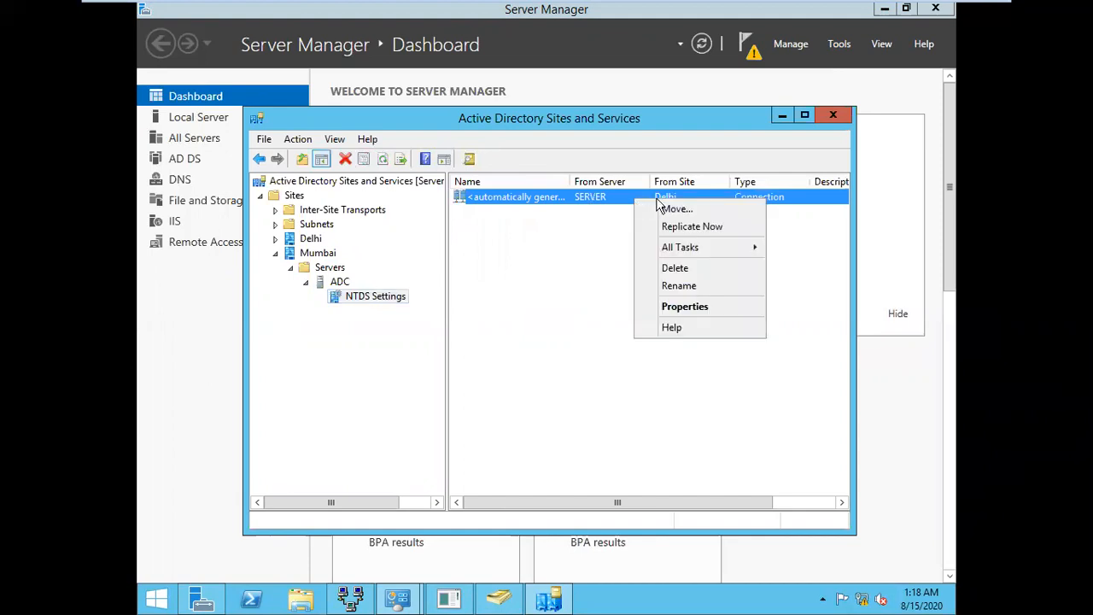
{"action": "left_click", "coordinate": [696, 227]}
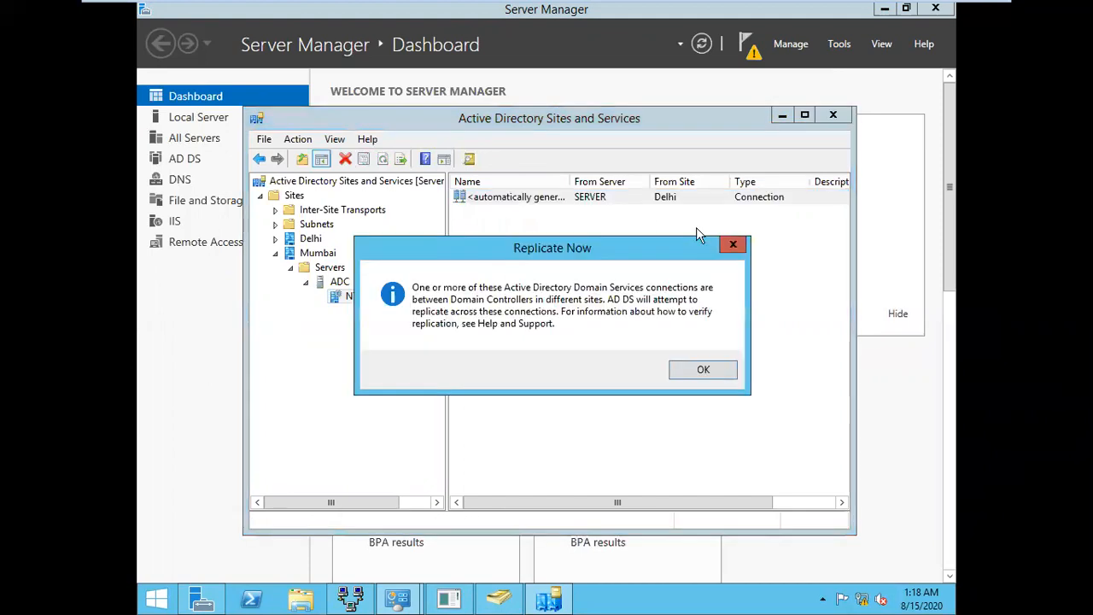
{"action": "left_click", "coordinate": [703, 370]}
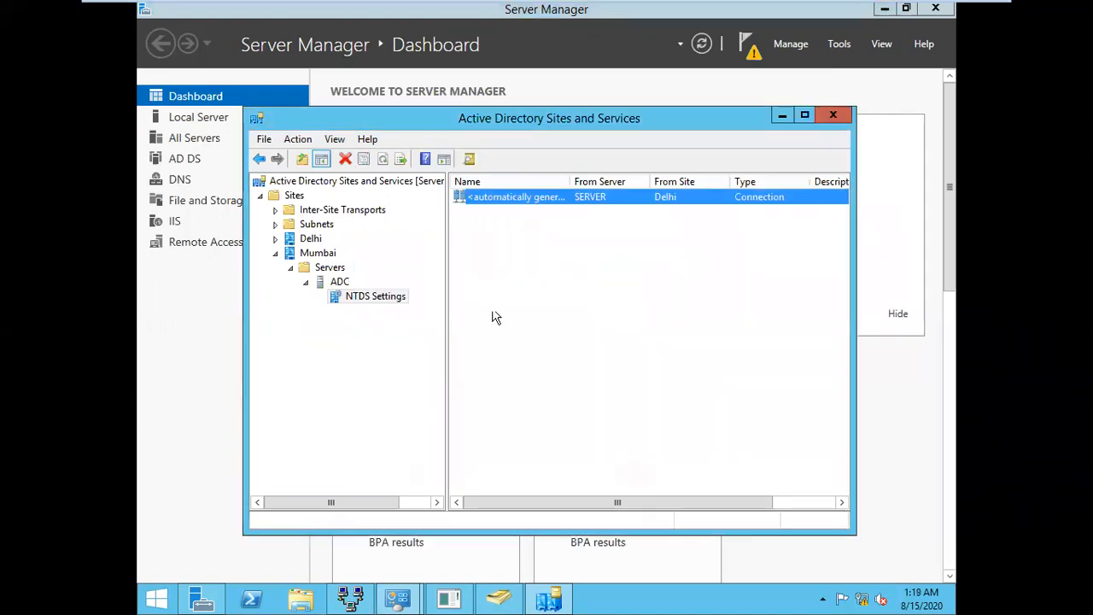
Run Replicate Now on Delhi SERVER's automatic connection from Mumbai, then restore Users and Computers
{"action": "double_click", "coordinate": [307, 238]}
{"action": "double_click", "coordinate": [330, 254]}
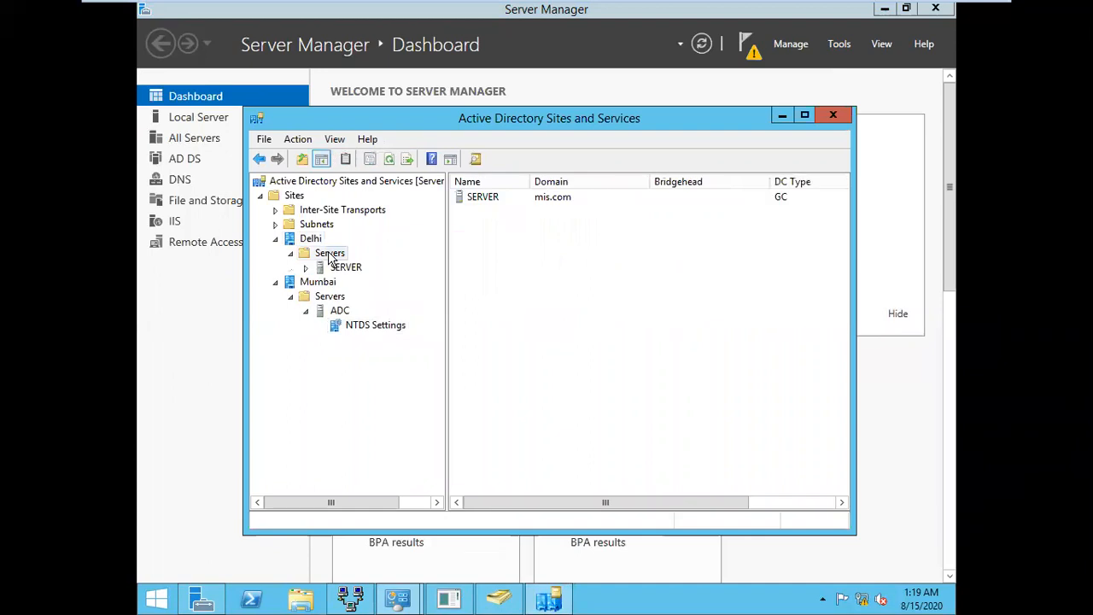
{"action": "left_click", "coordinate": [348, 267]}
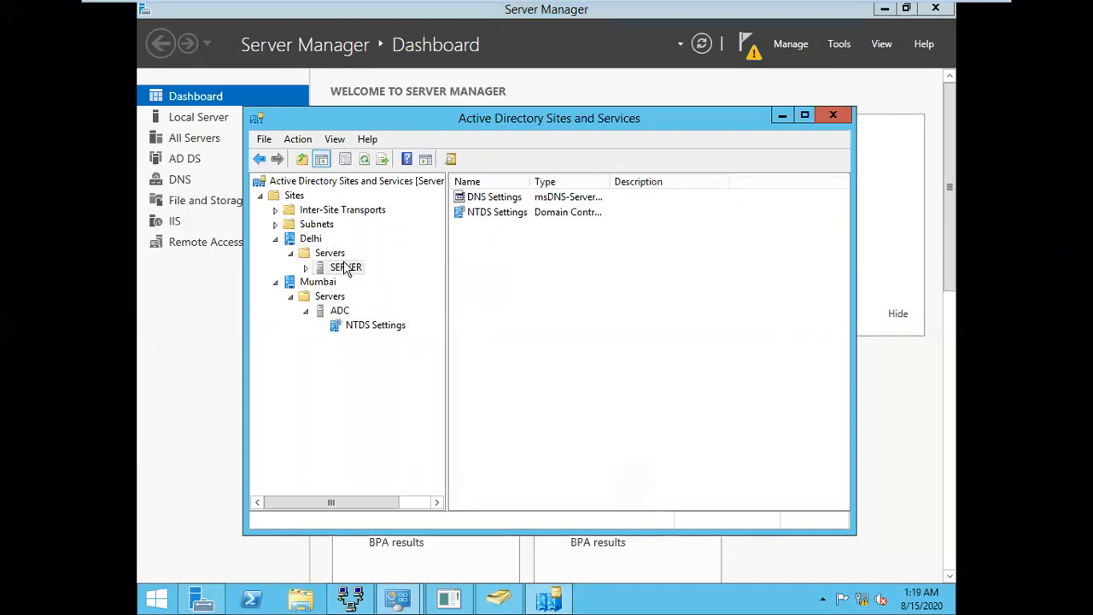
{"action": "double_click", "coordinate": [345, 268]}
{"action": "left_click", "coordinate": [372, 283]}
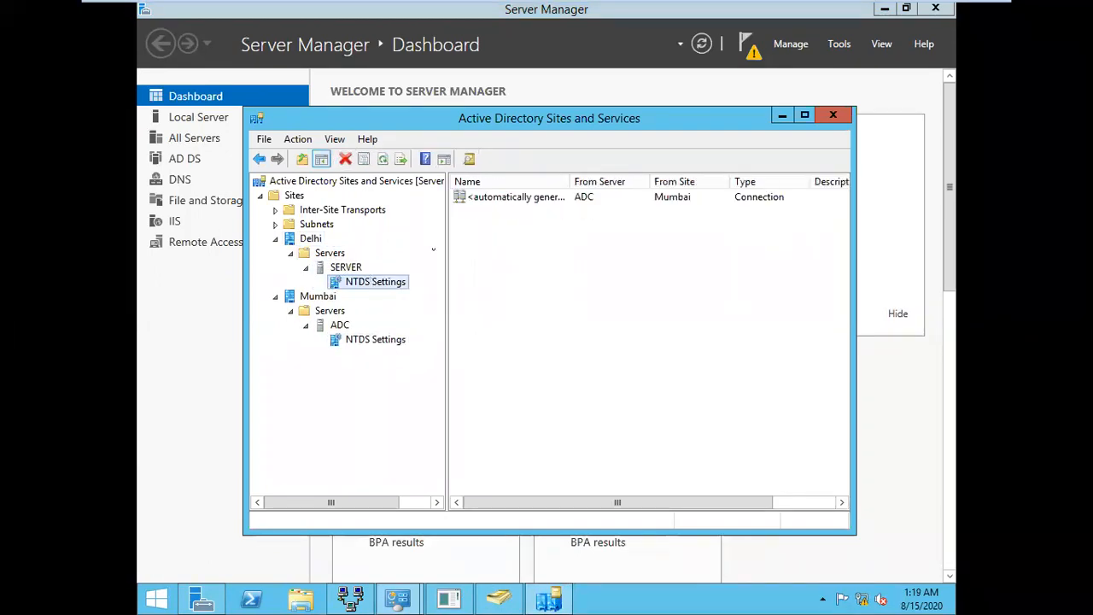
{"action": "left_click", "coordinate": [555, 198]}
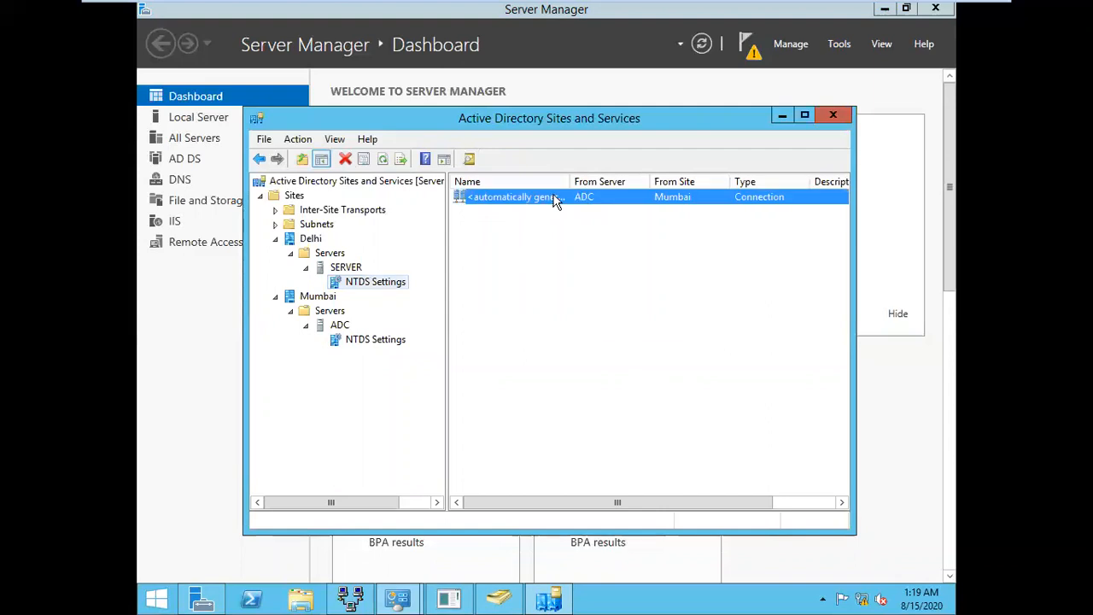
{"action": "right_click", "coordinate": [555, 199]}
{"action": "left_click", "coordinate": [587, 227]}
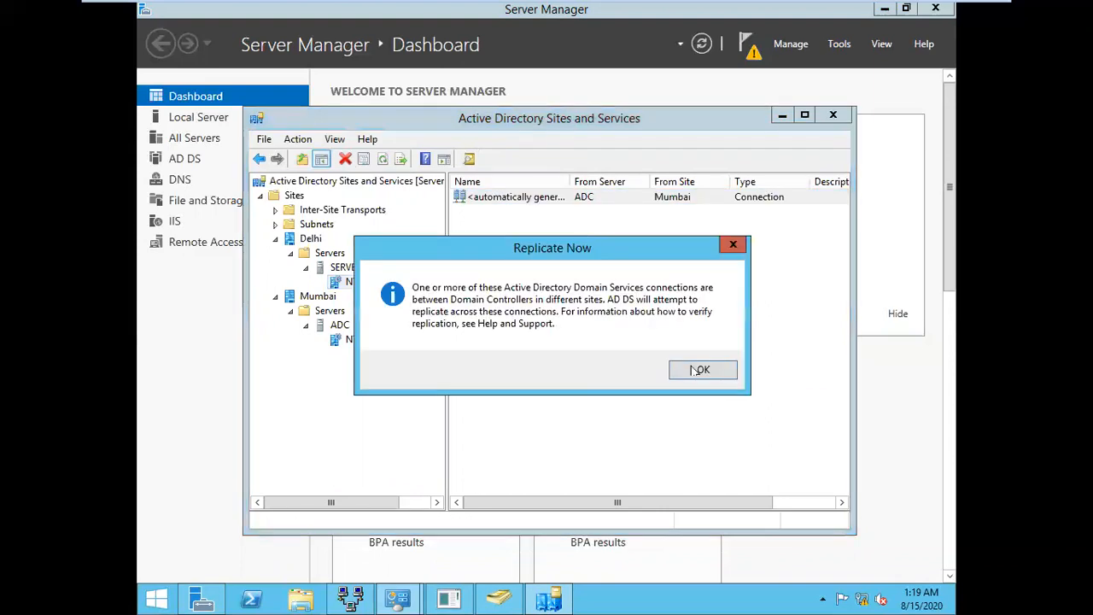
{"action": "left_click", "coordinate": [703, 370]}
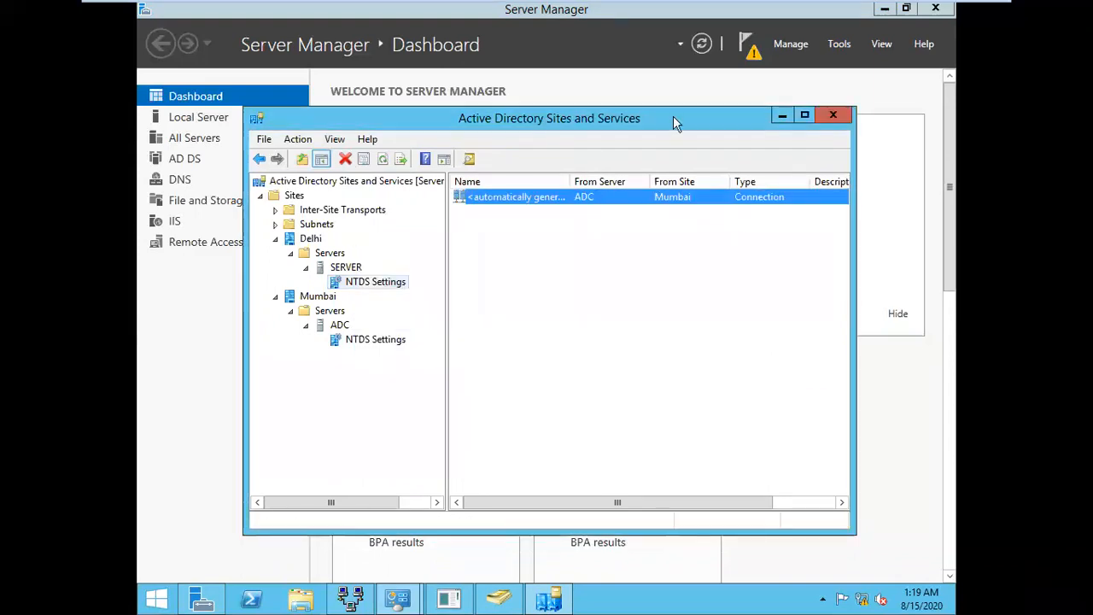
{"action": "left_click", "coordinate": [501, 602]}
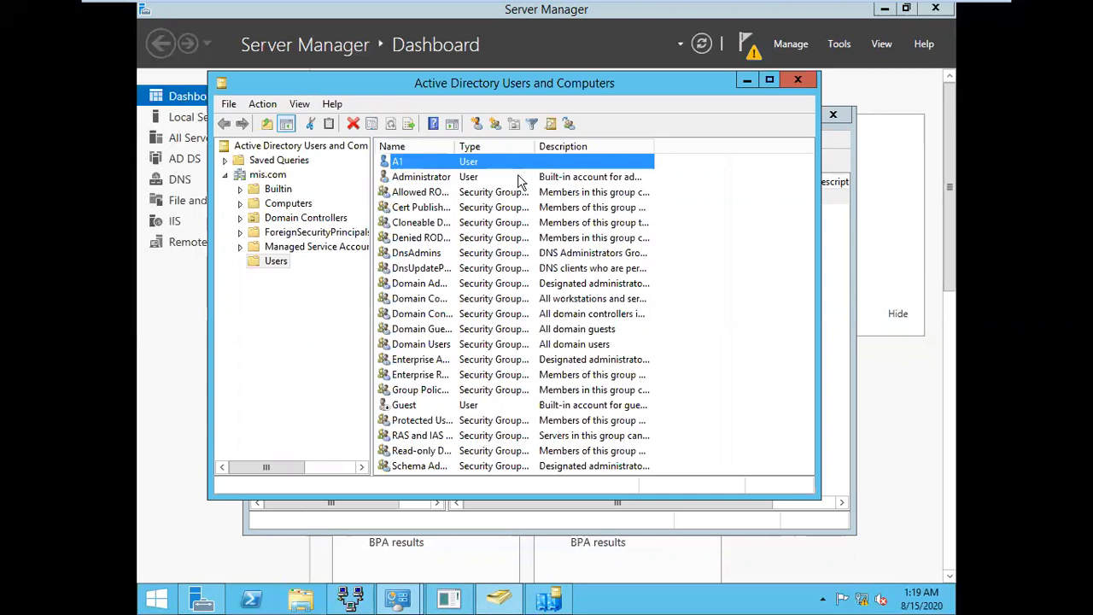
Close Users and Computers and Sites and Services, and minimize the VM to show the Word lab notes
{"action": "left_click", "coordinate": [799, 80]}
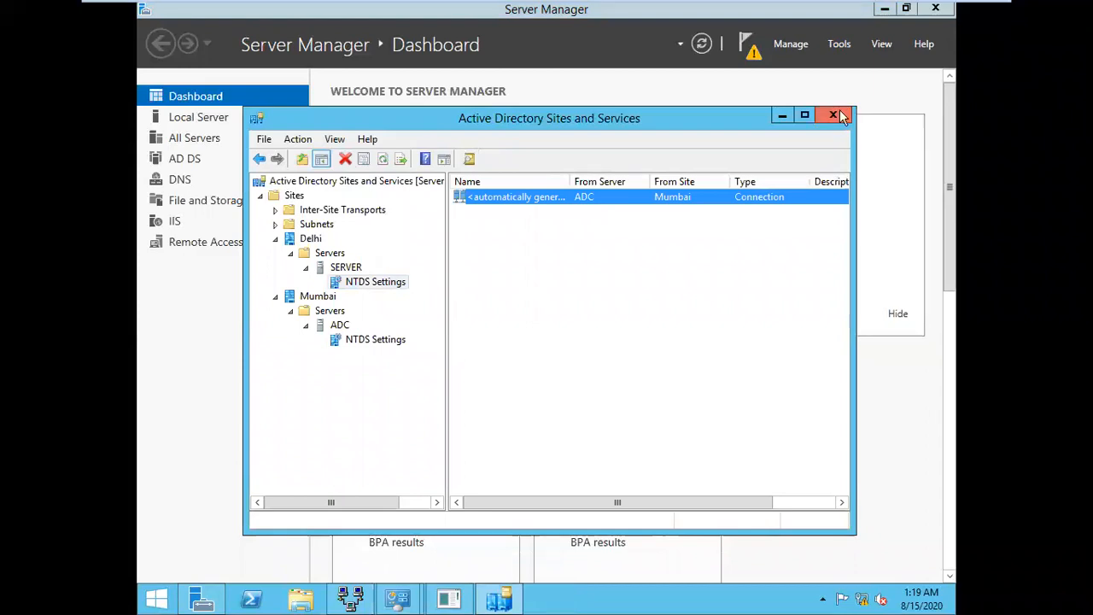
{"action": "left_click", "coordinate": [841, 115]}
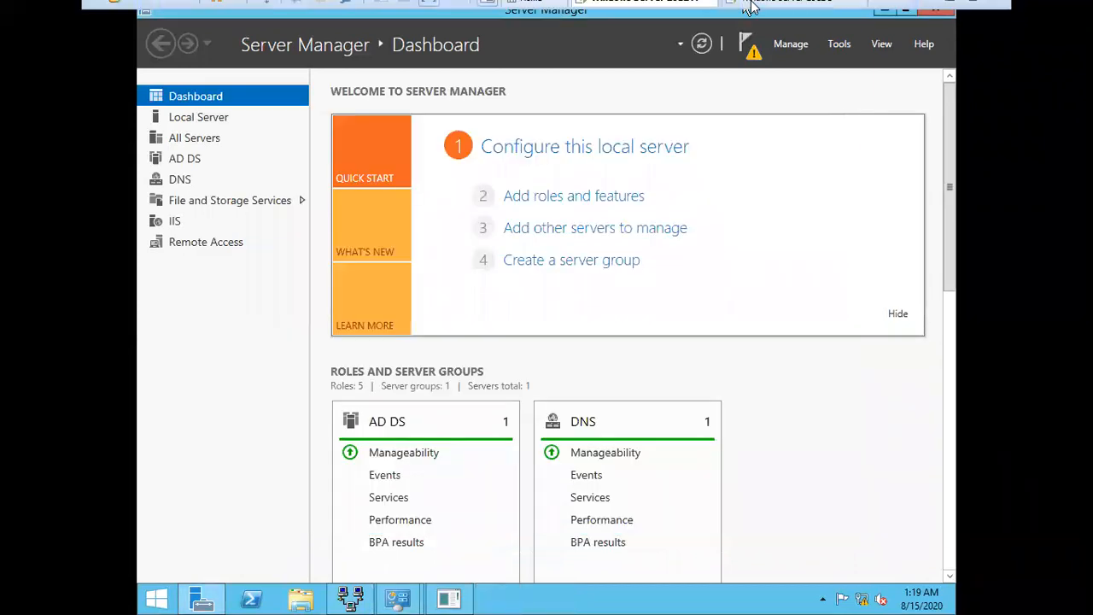
{"action": "left_click", "coordinate": [950, 12]}
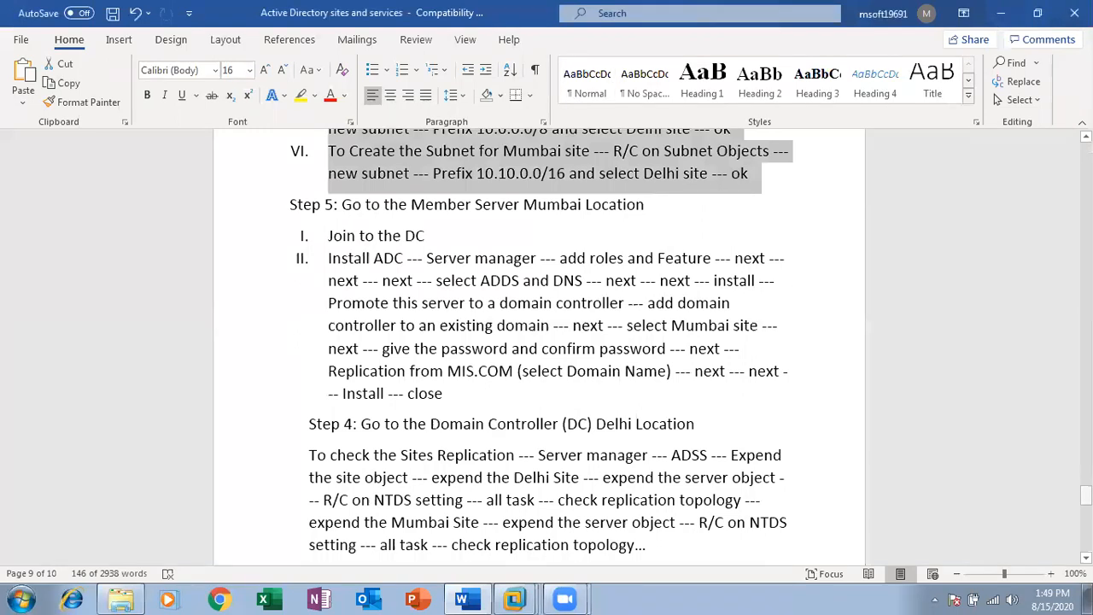
{"action": "scroll", "coordinate": [798, 372], "scroll_direction": "down", "scroll_amount": 3}
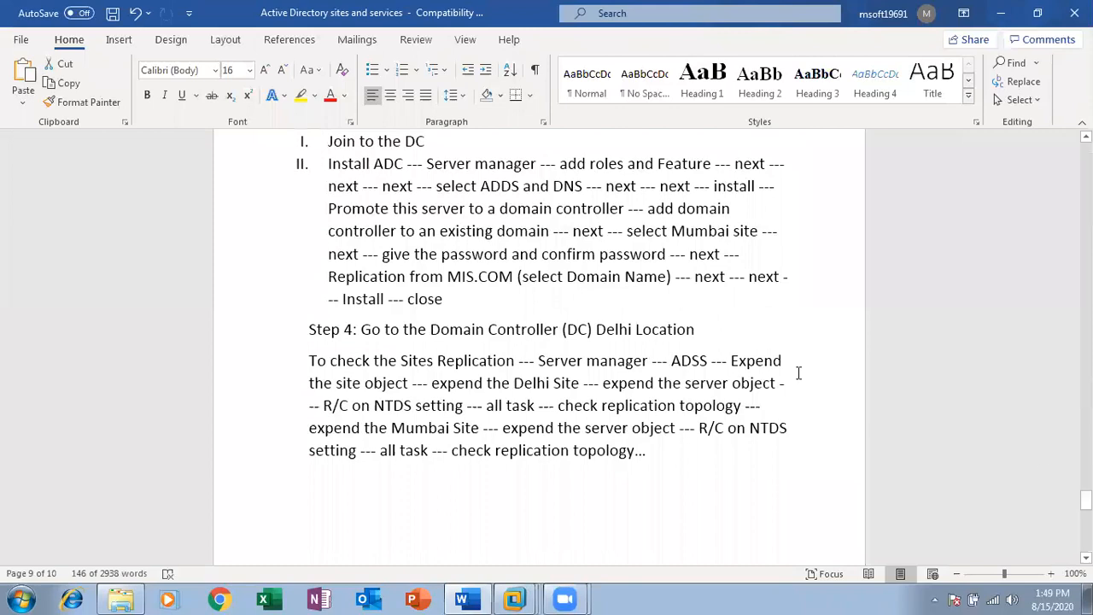